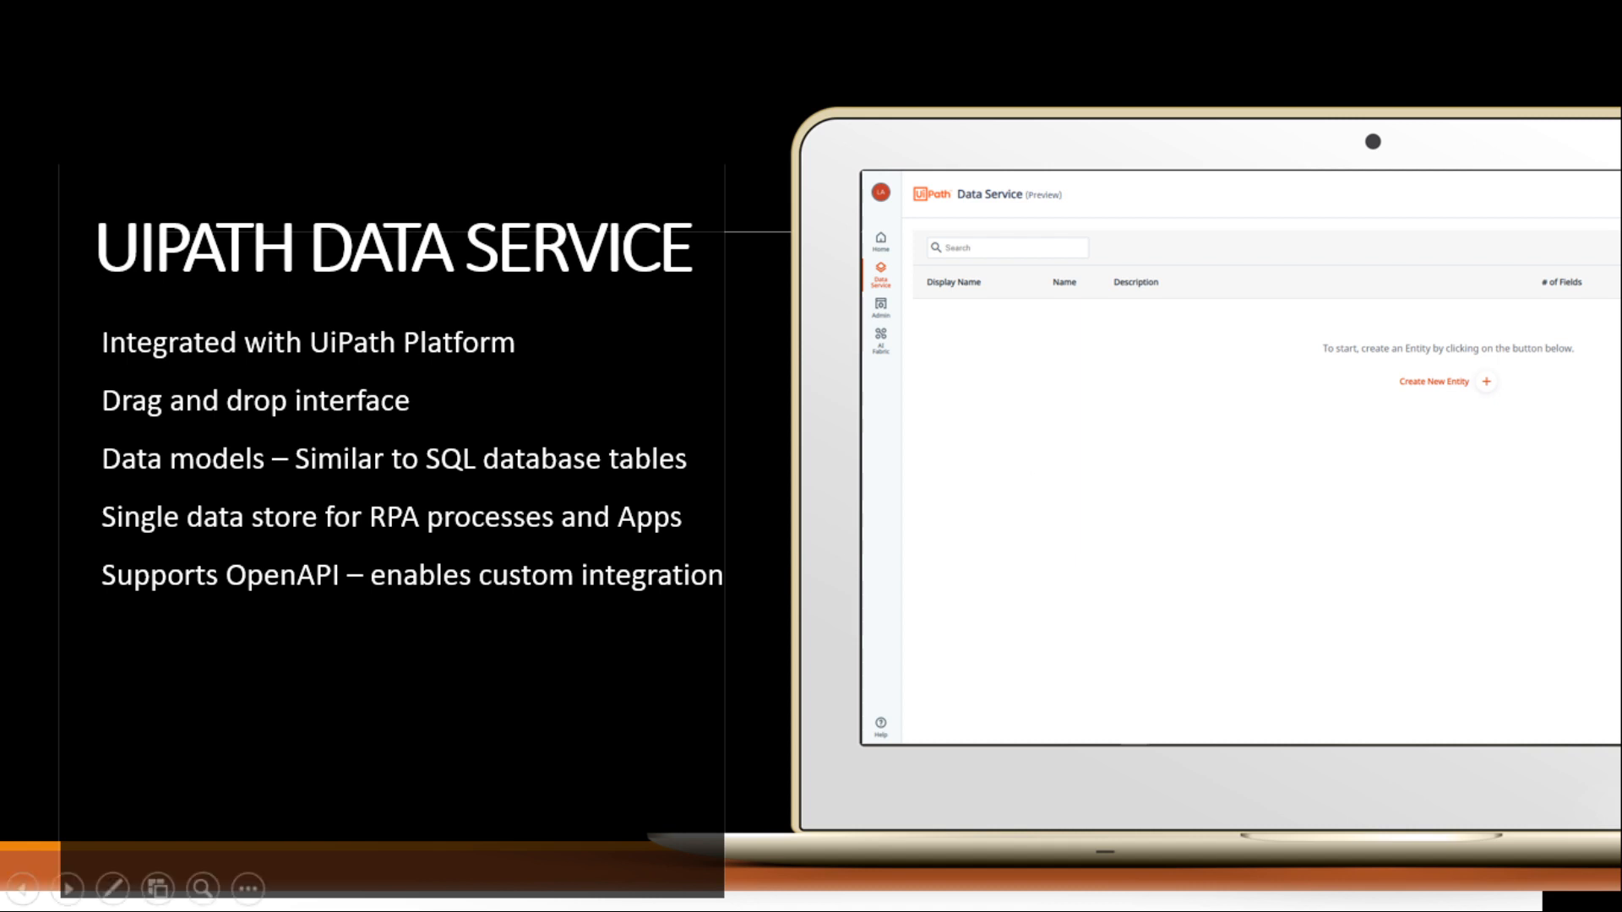
# Leave the slideshow and open the Automation Cloud Admin Tenants page in Chrome
pyautogui.hotkey('alt', 'Tab')
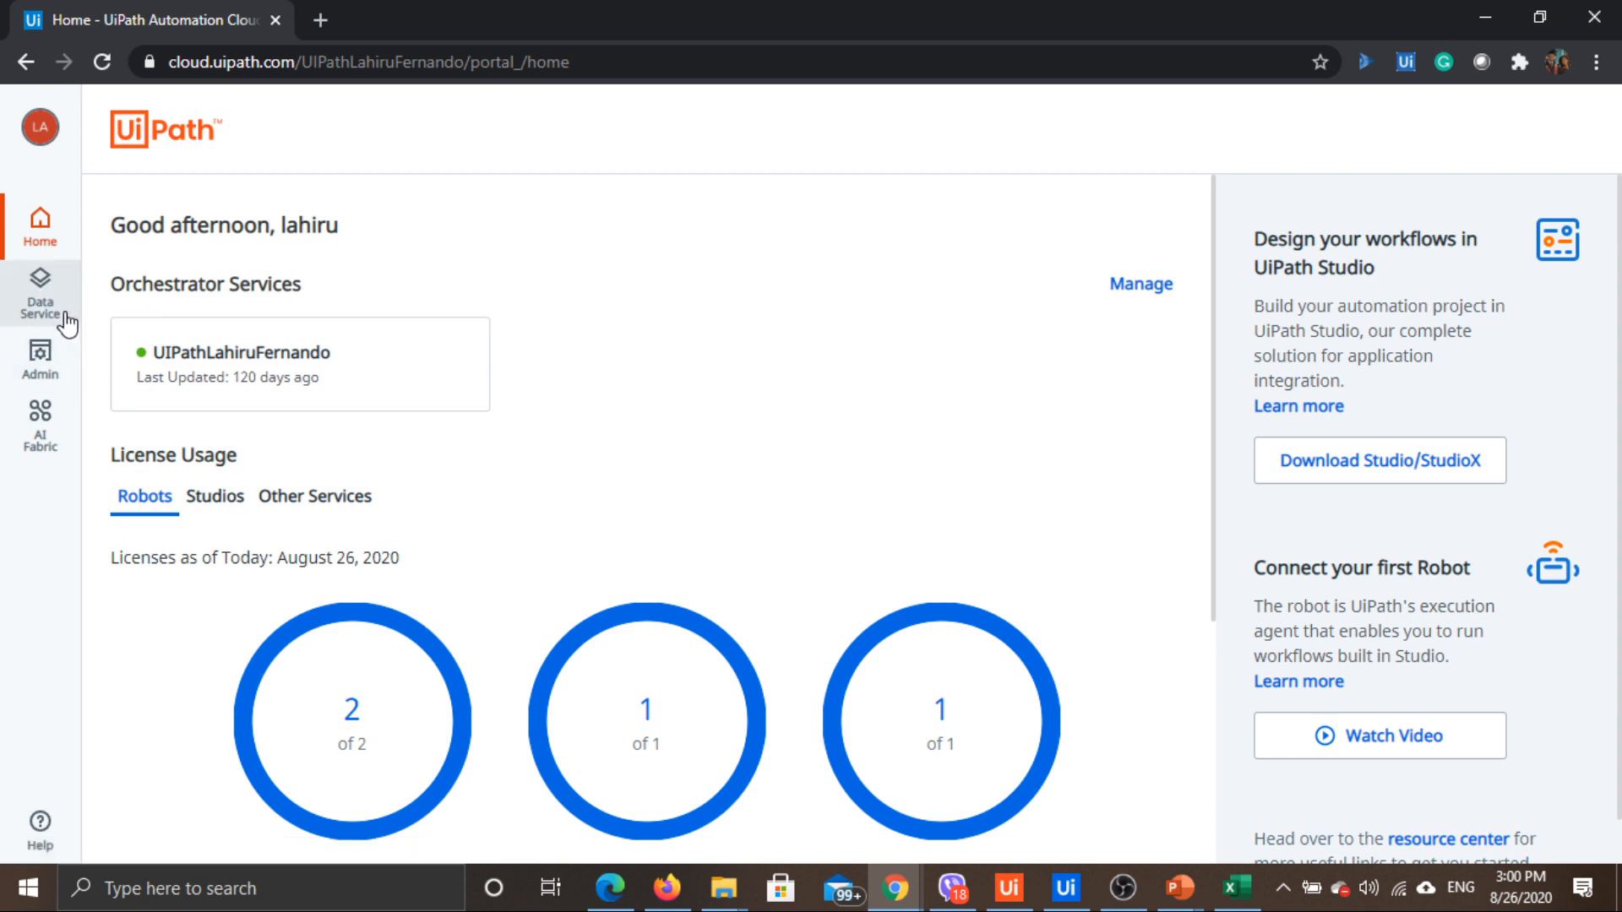
pyautogui.click(49, 353)
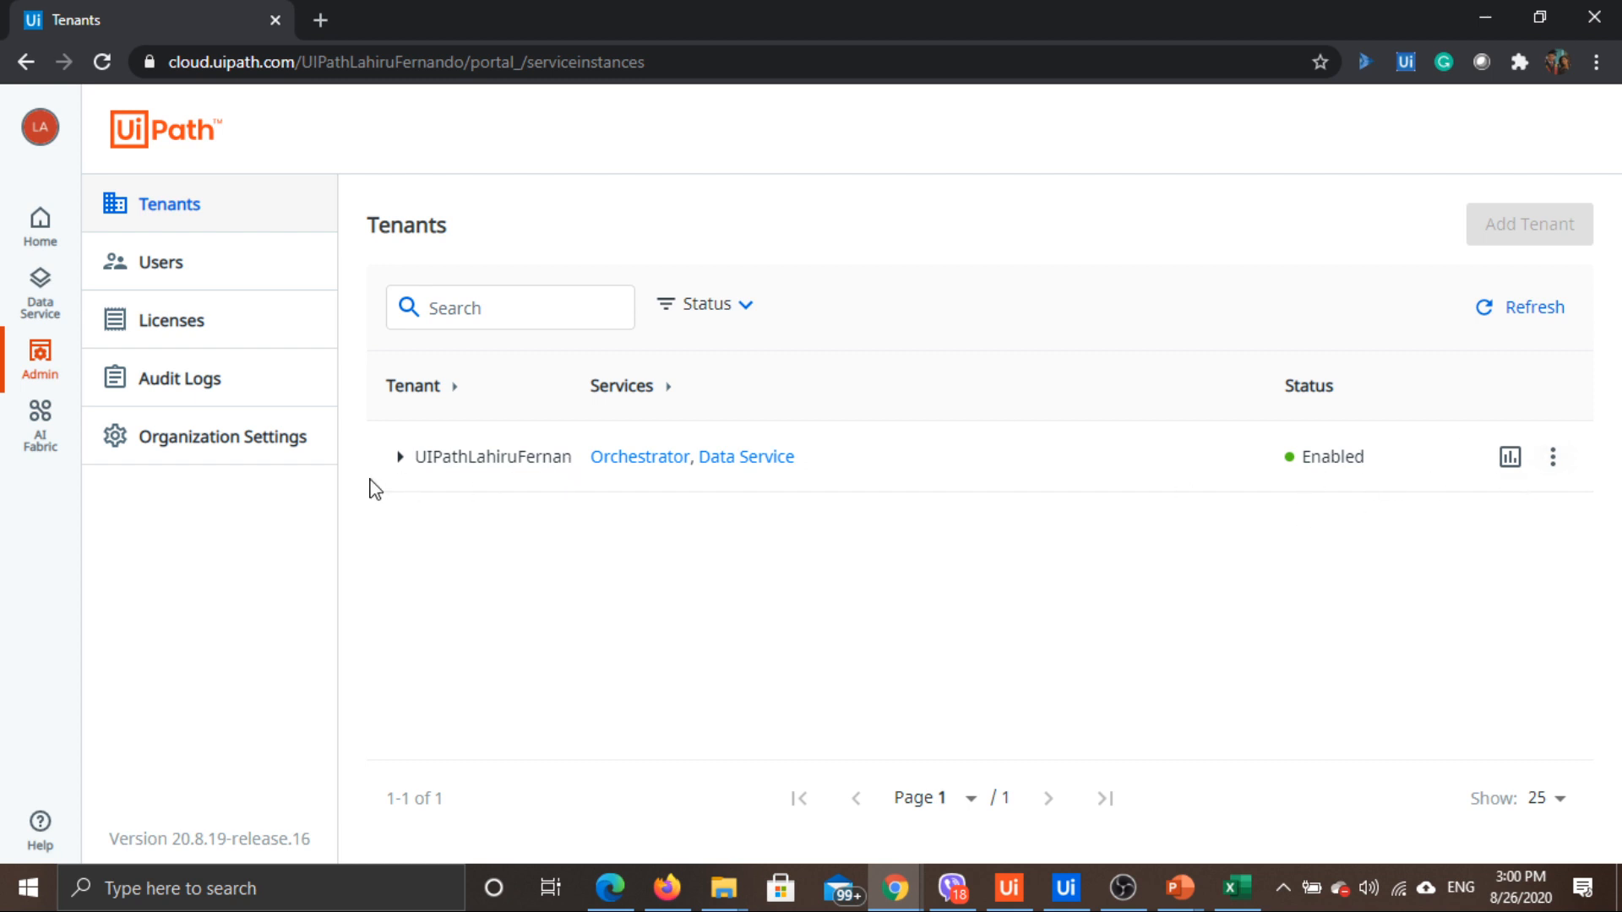
pyautogui.click(1553, 458)
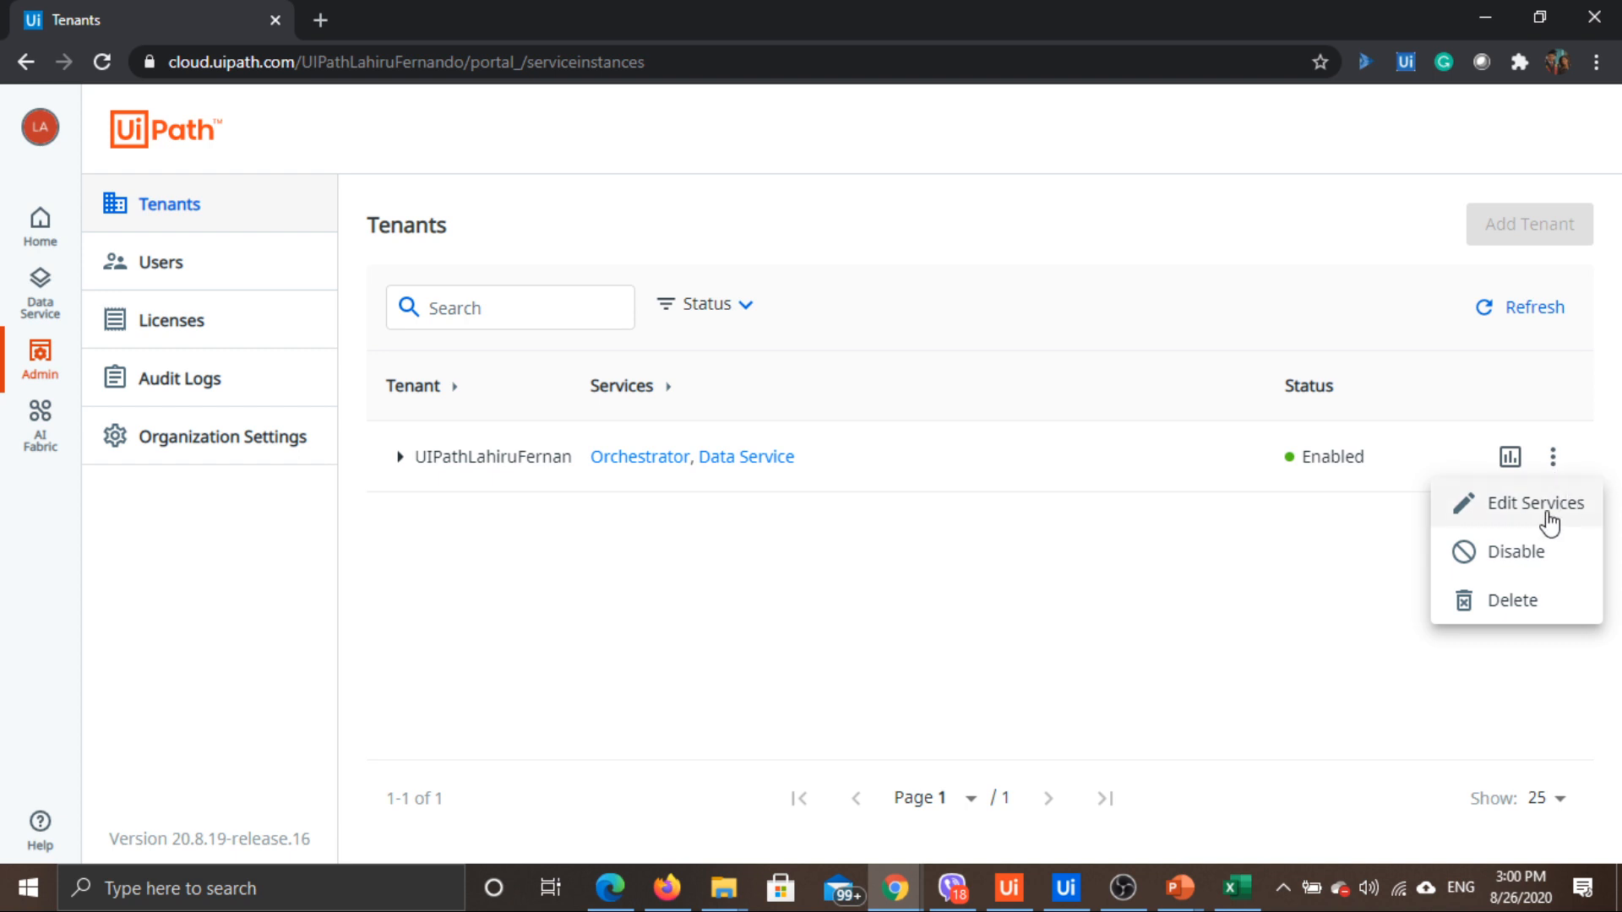
pyautogui.click(1549, 515)
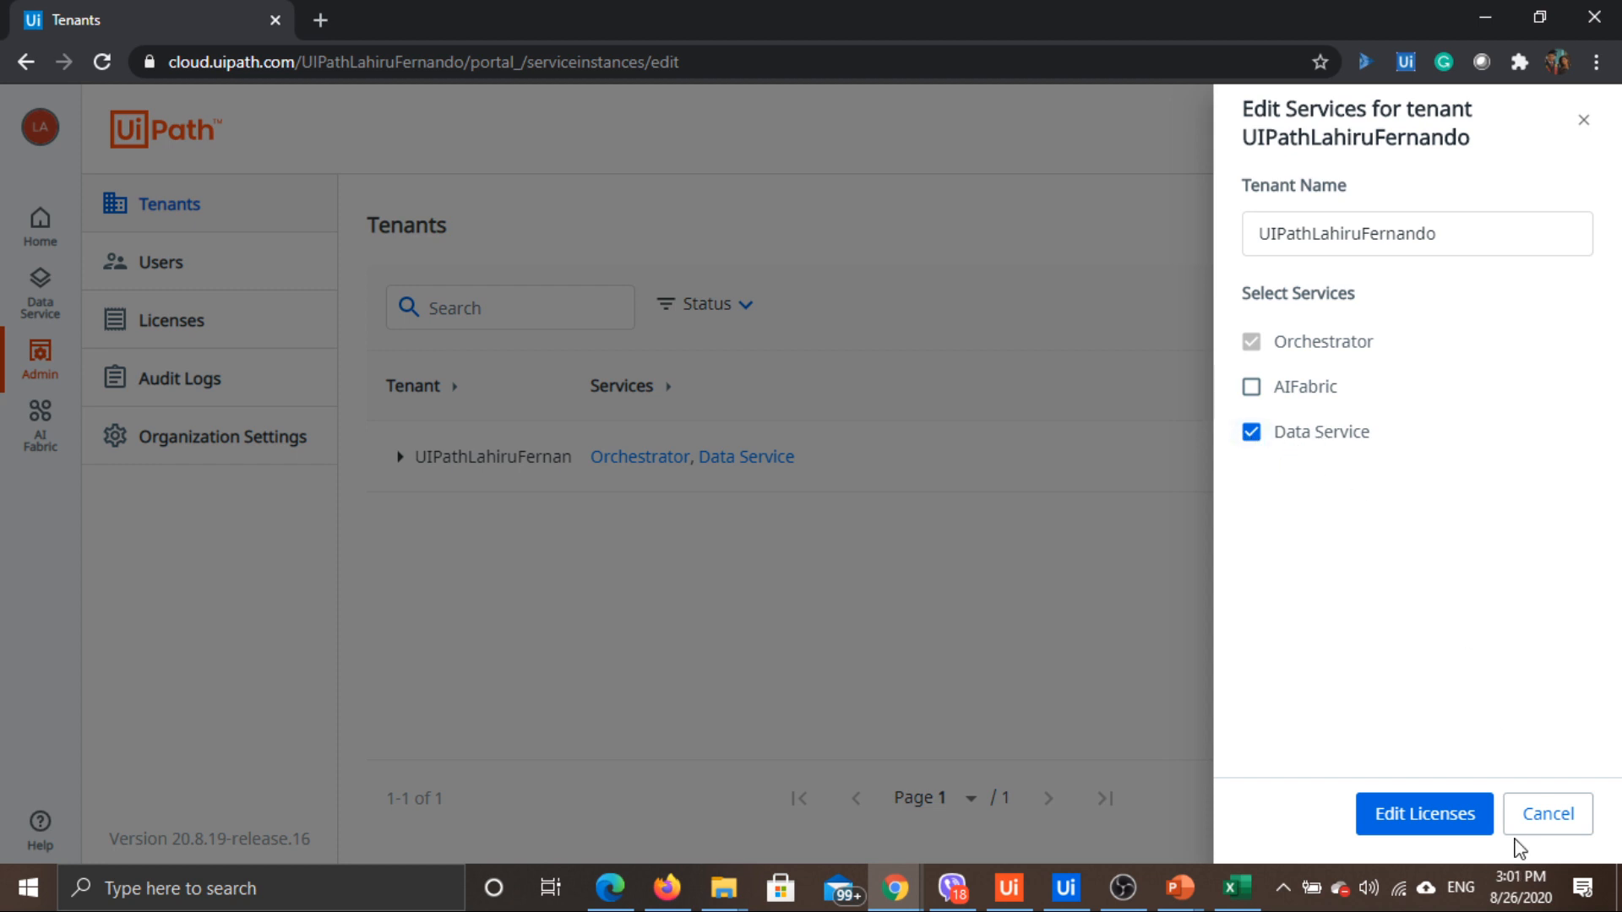
pyautogui.click(1419, 815)
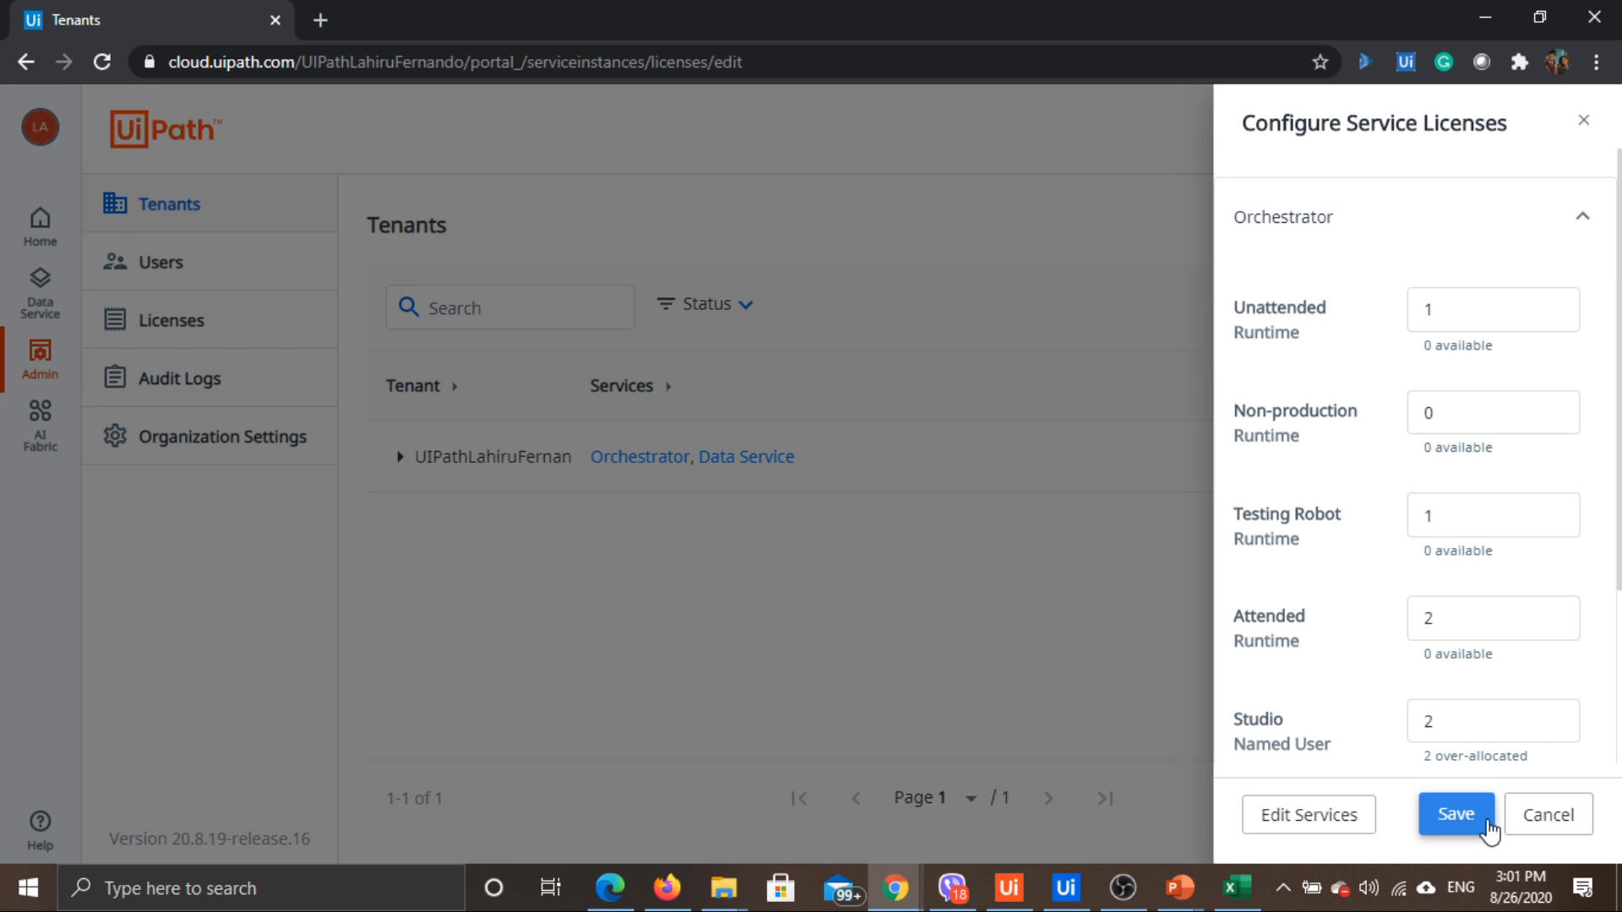
pyautogui.click(1546, 815)
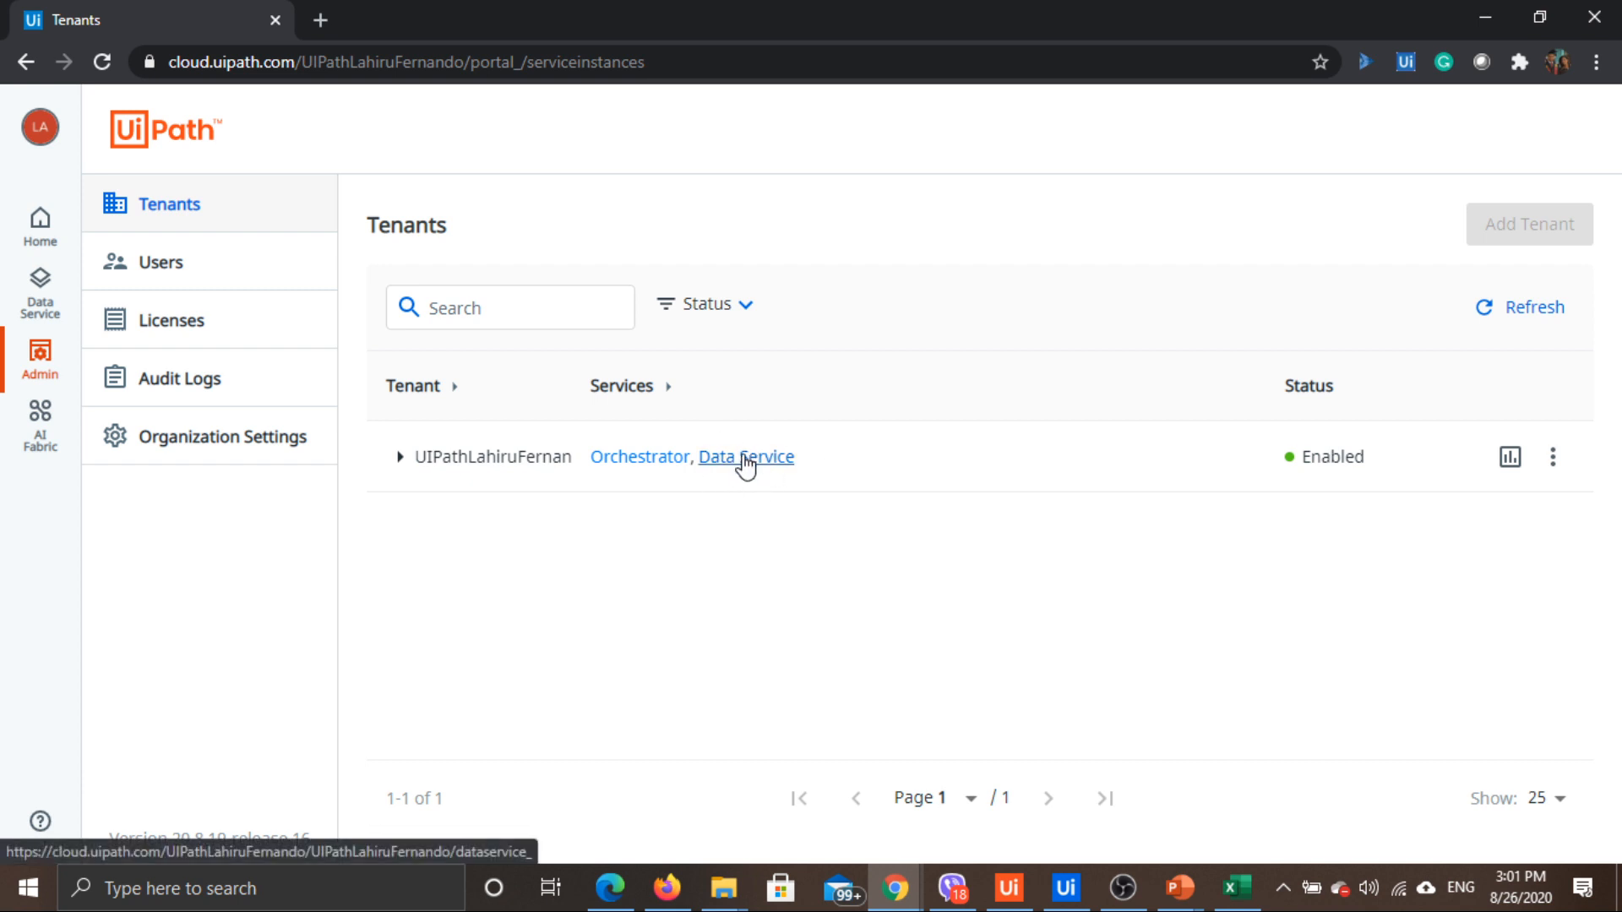
# Go to Data Service and open User Management from its options menu
pyautogui.click(42, 295)
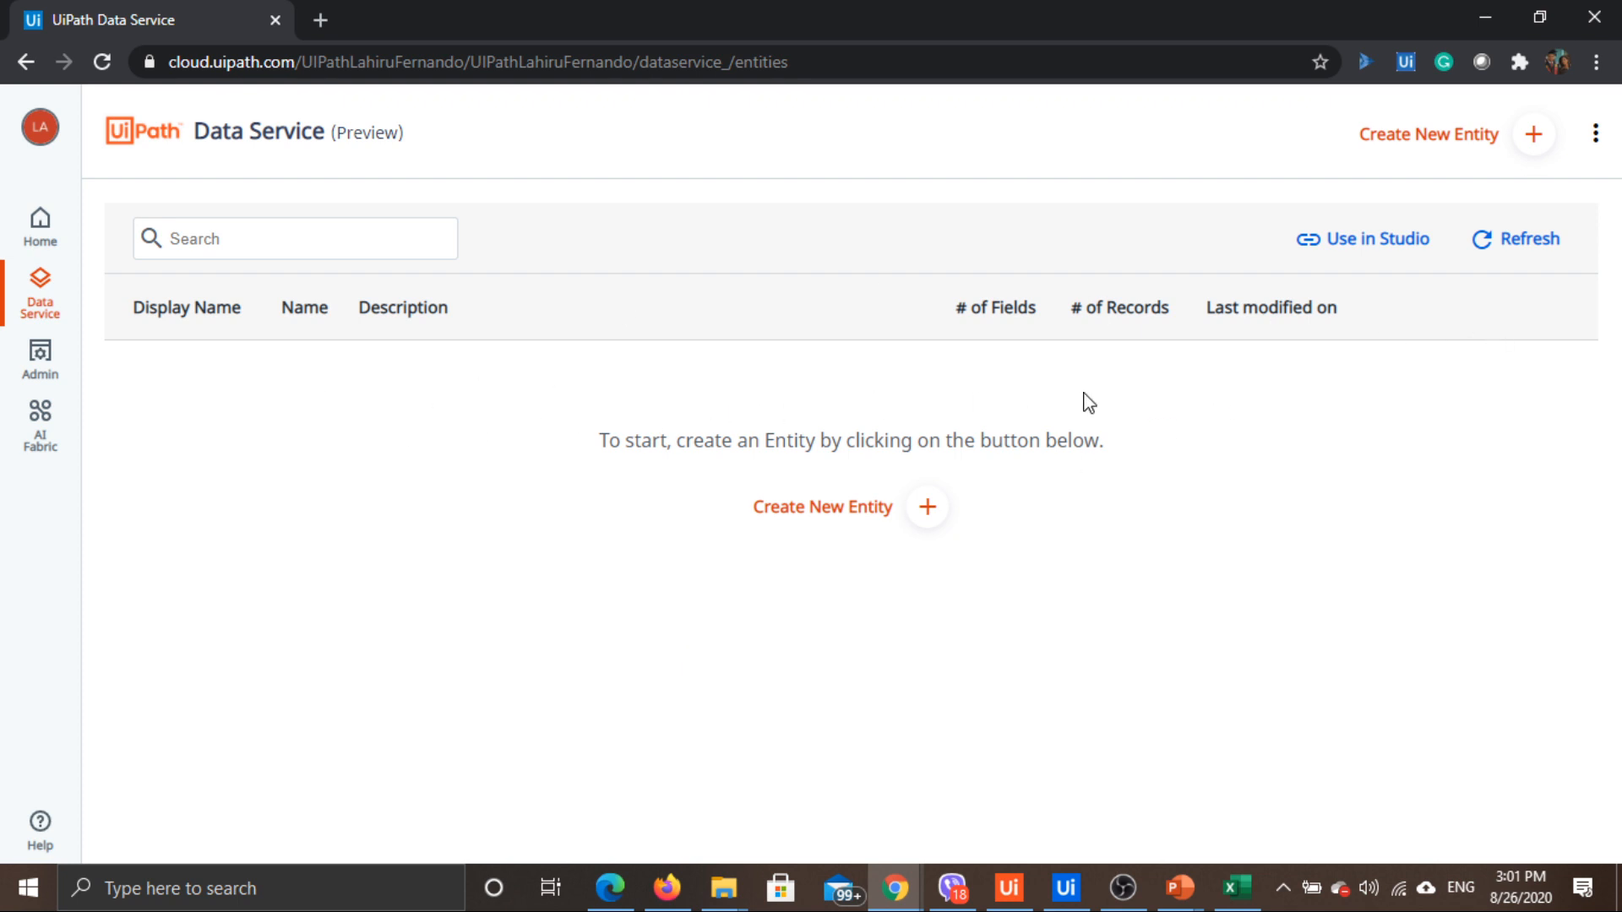
pyautogui.click(1592, 139)
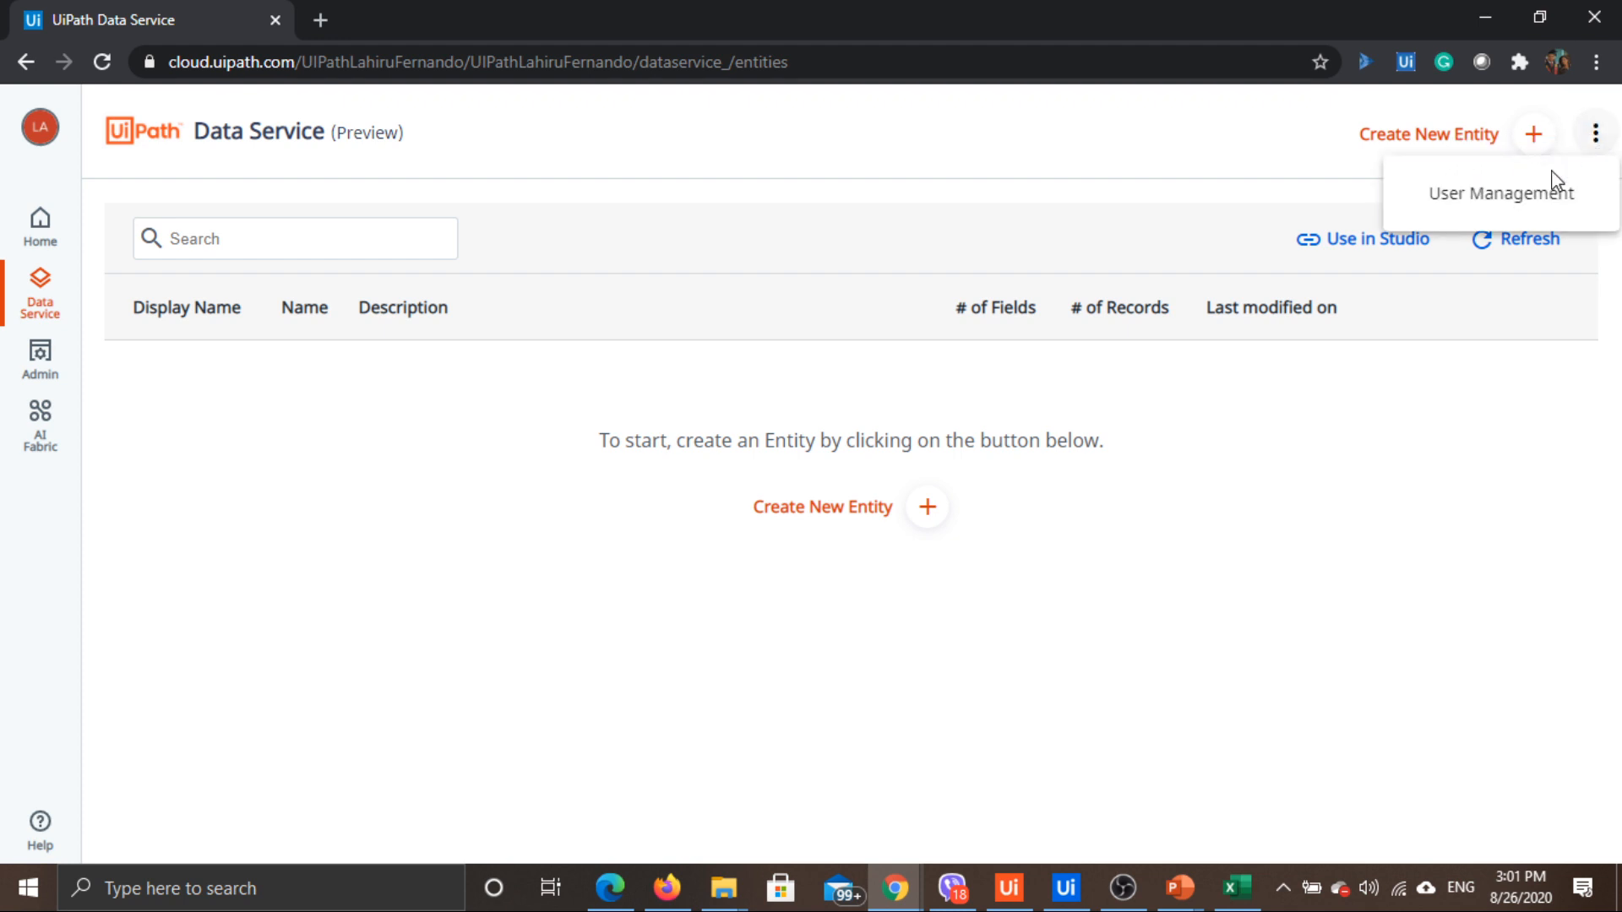
pyautogui.click(1520, 214)
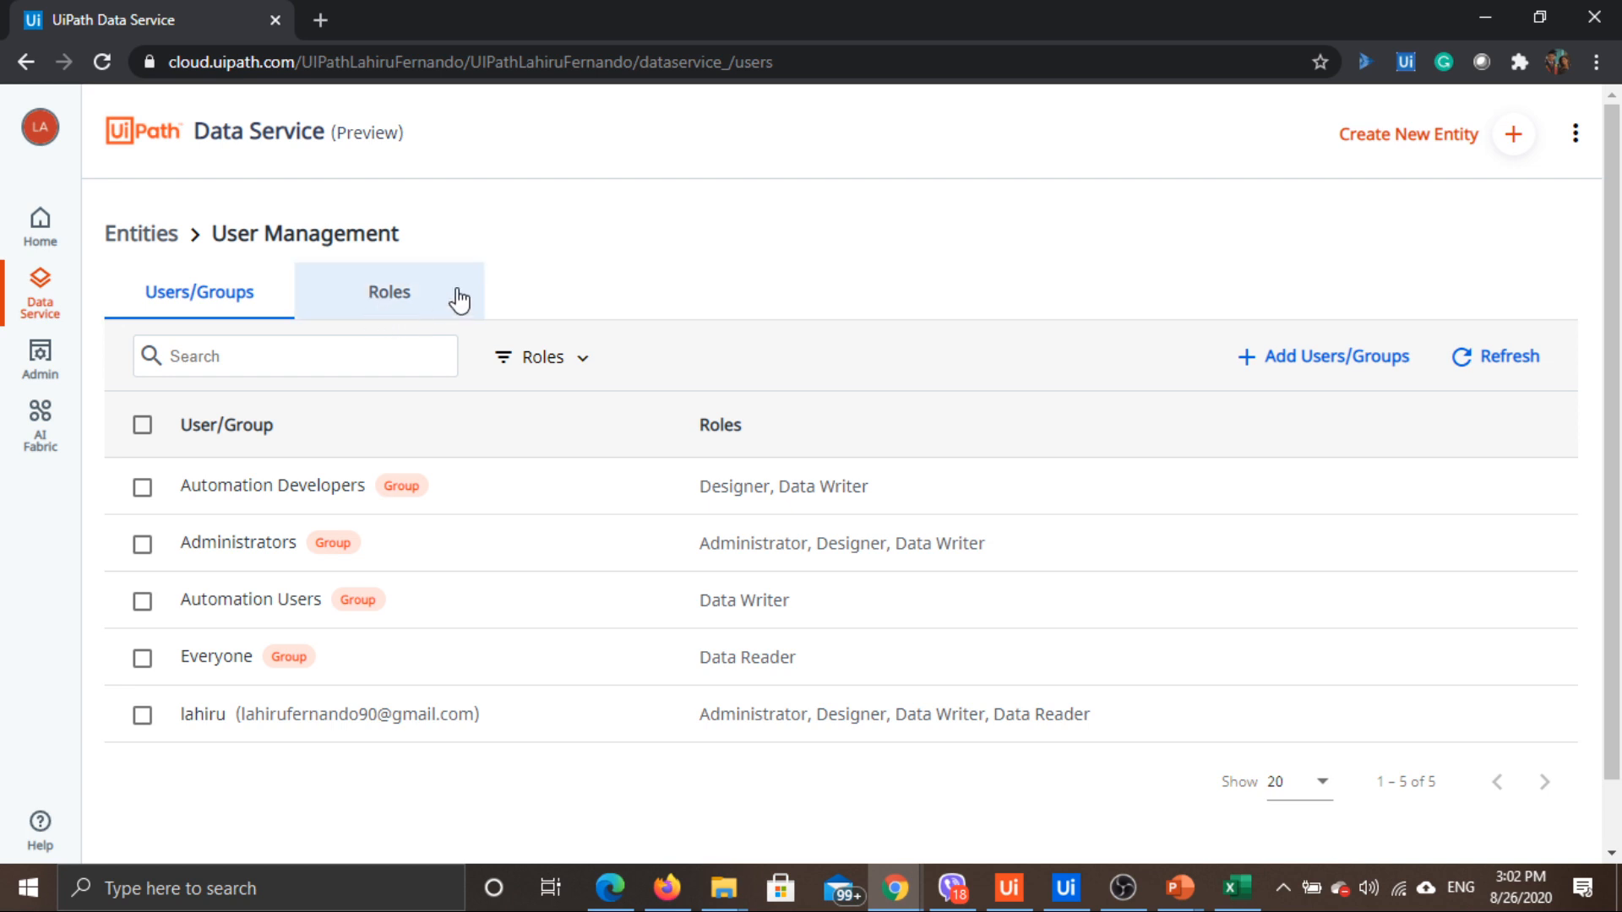
# On the Roles tab, view then close the Admin, Data Reader, Data Writer and Designer permissions
pyautogui.click(410, 291)
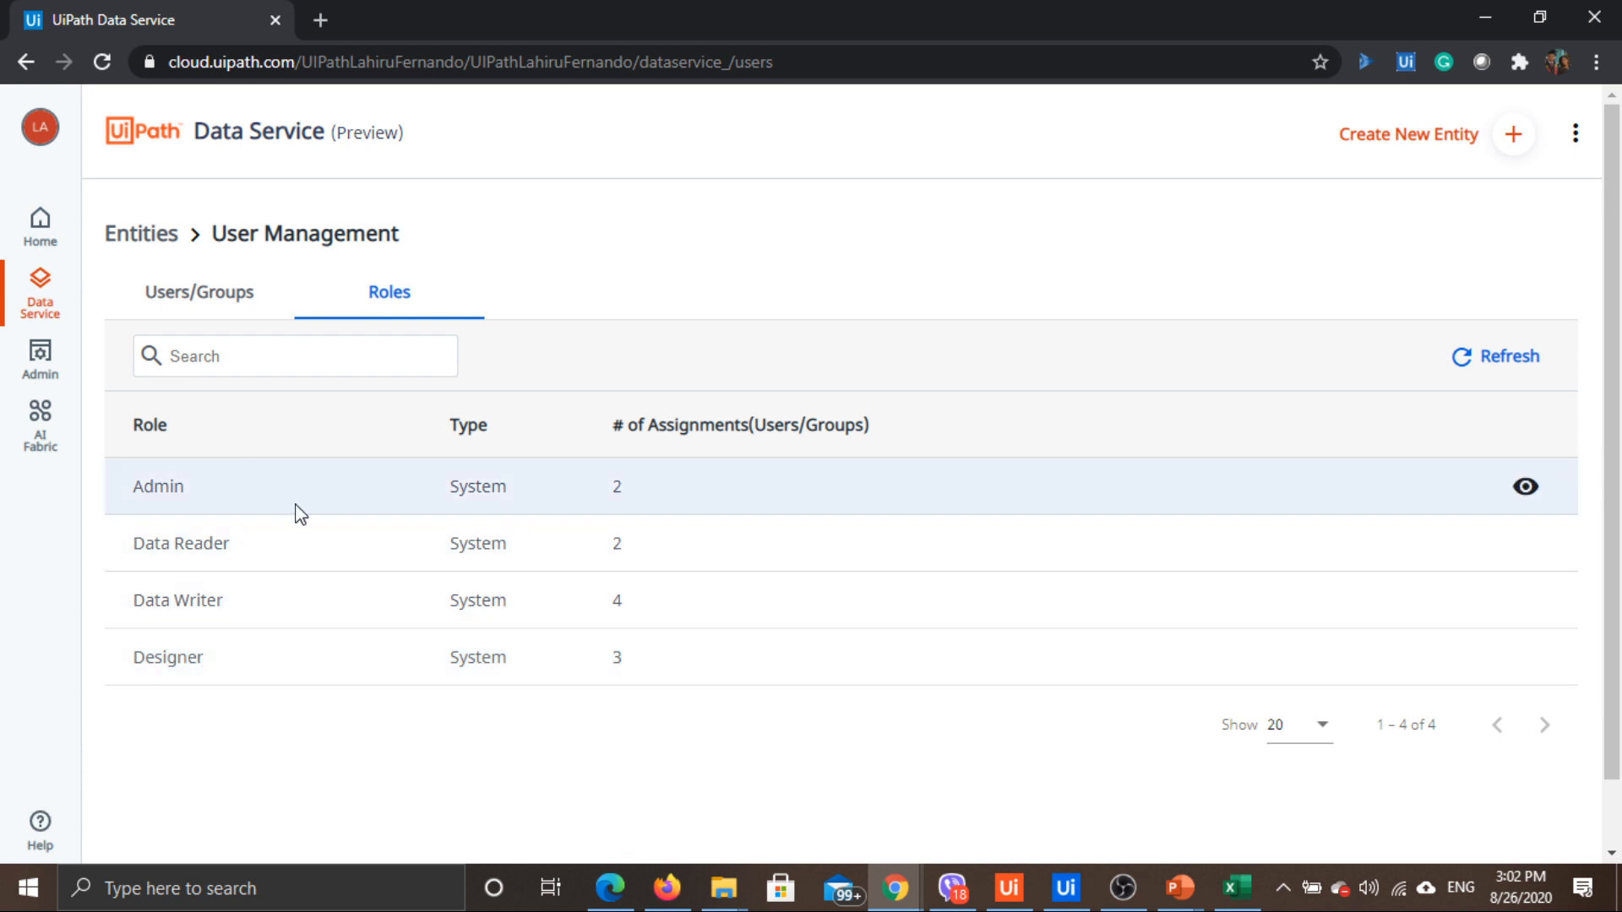
pyautogui.click(1524, 490)
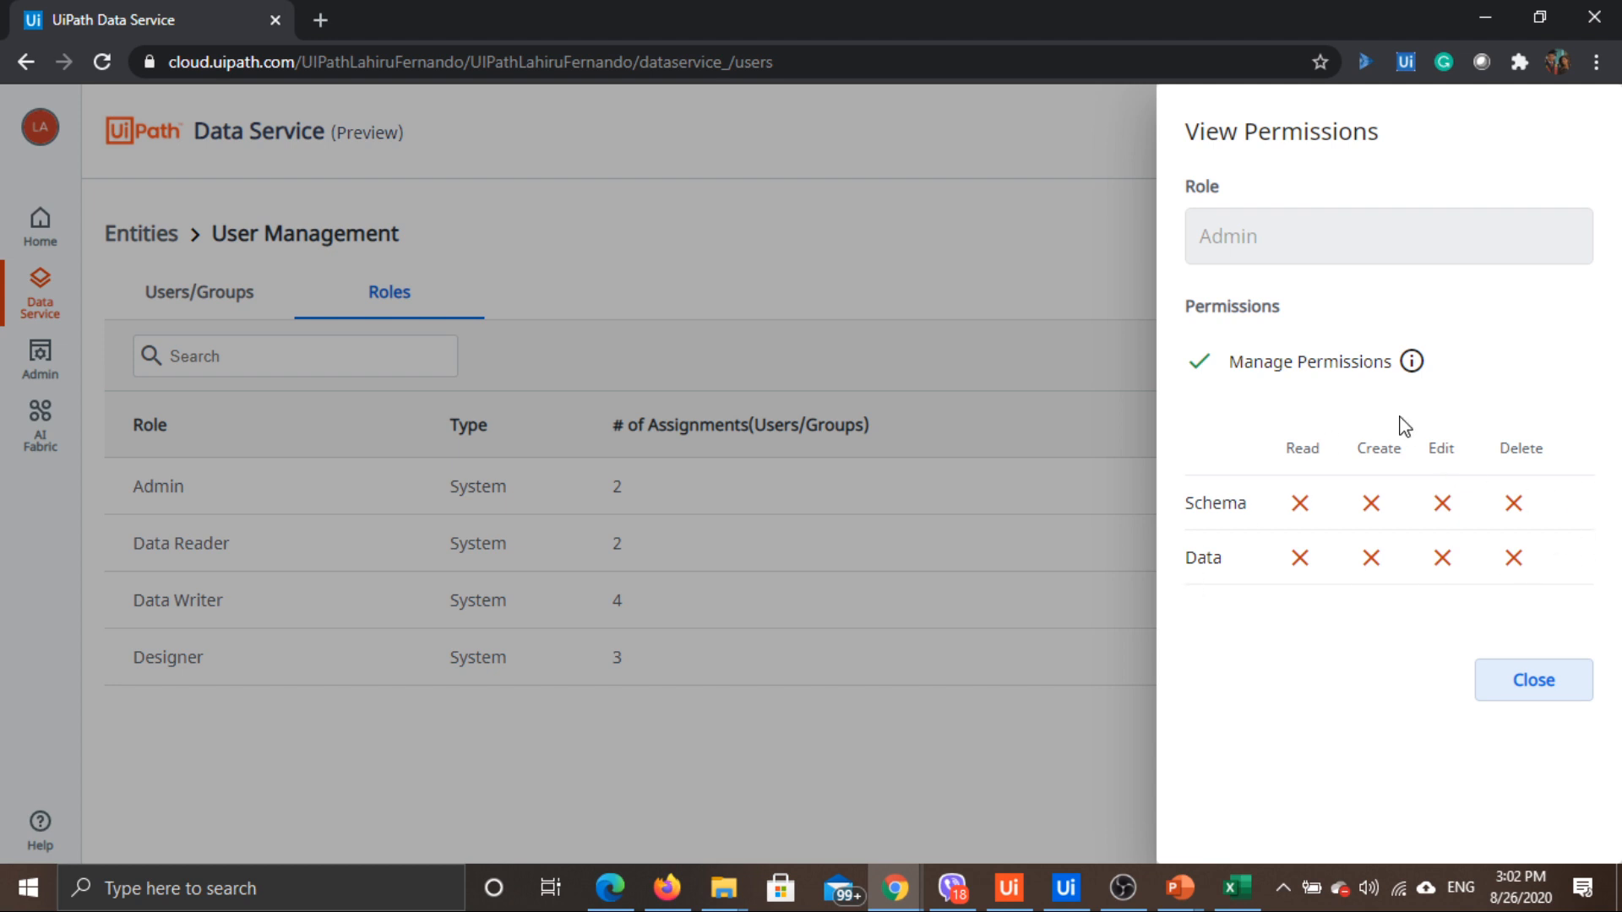
pyautogui.click(1531, 686)
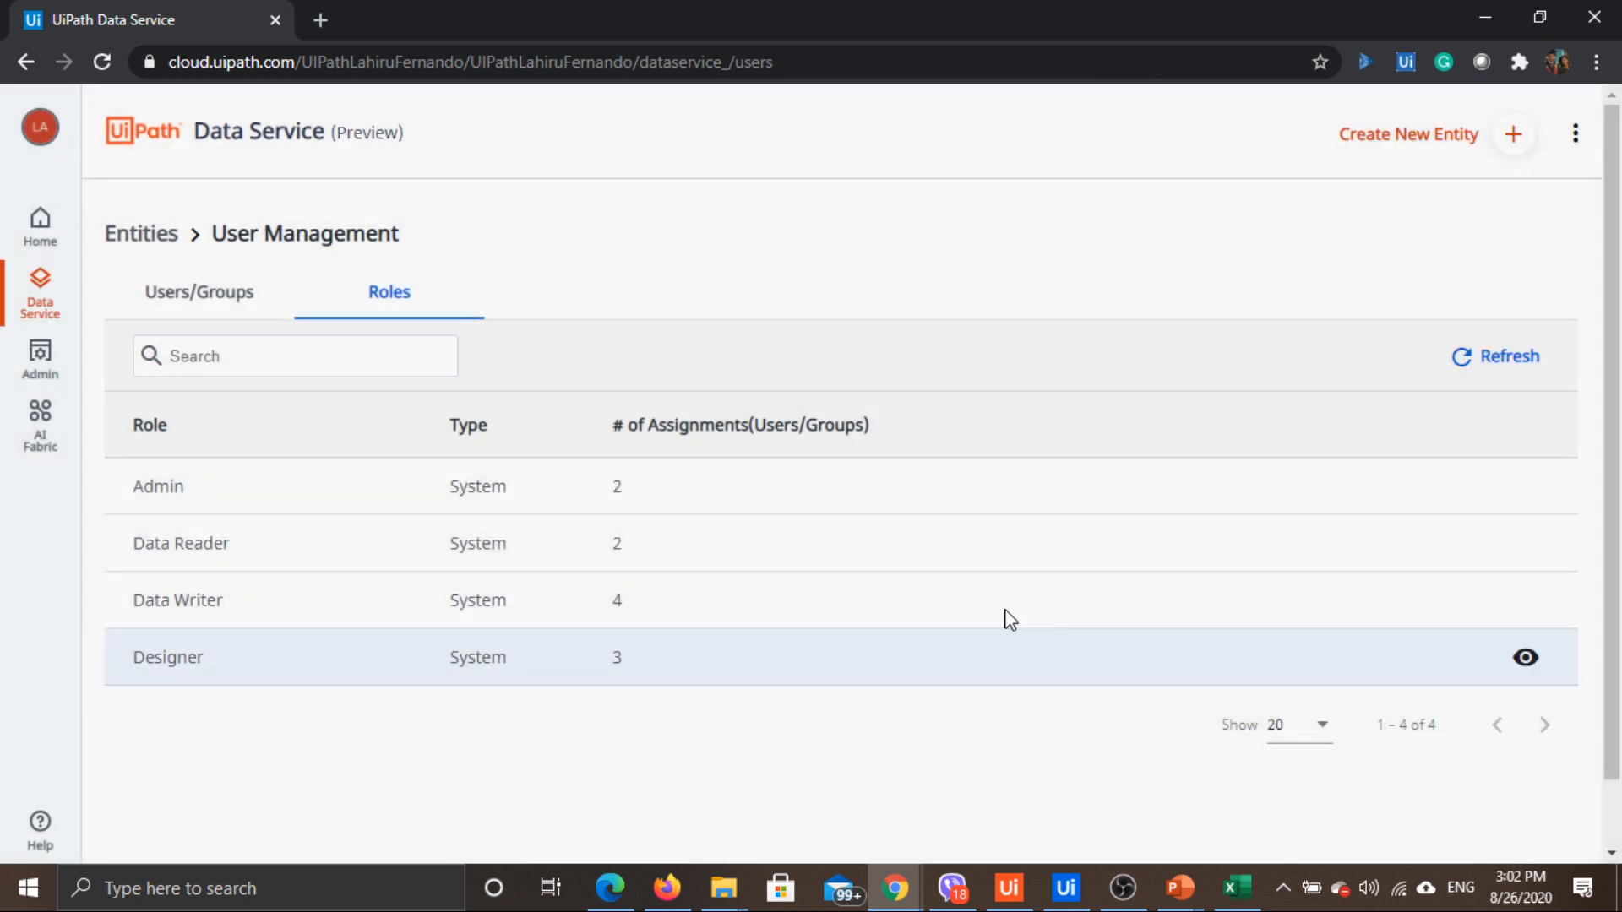
pyautogui.click(1523, 544)
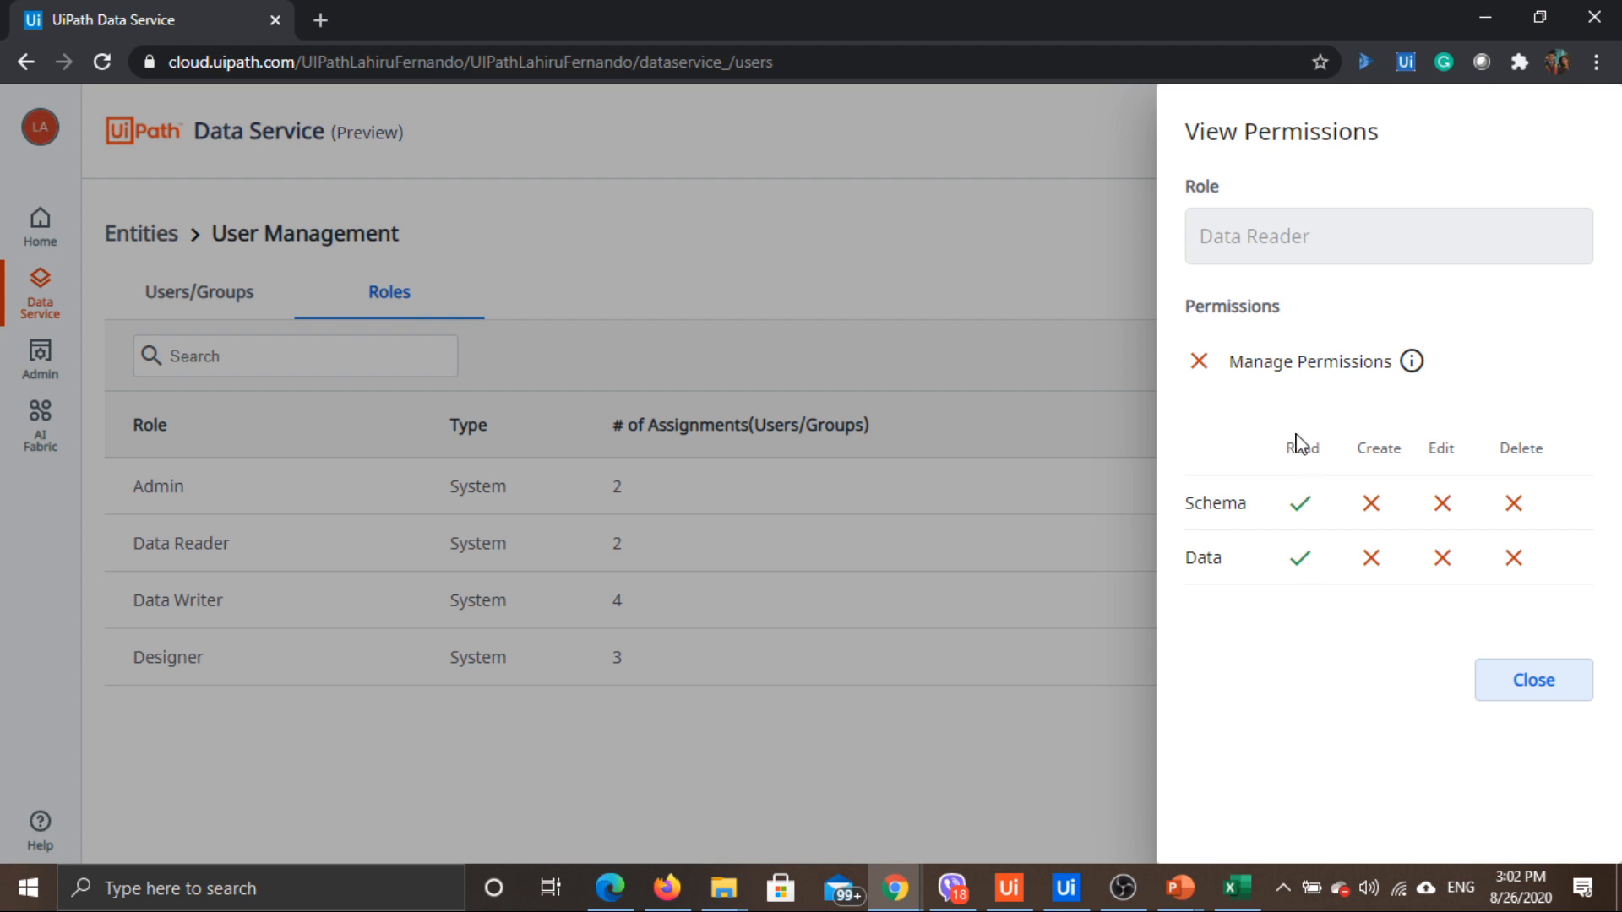
pyautogui.click(1547, 683)
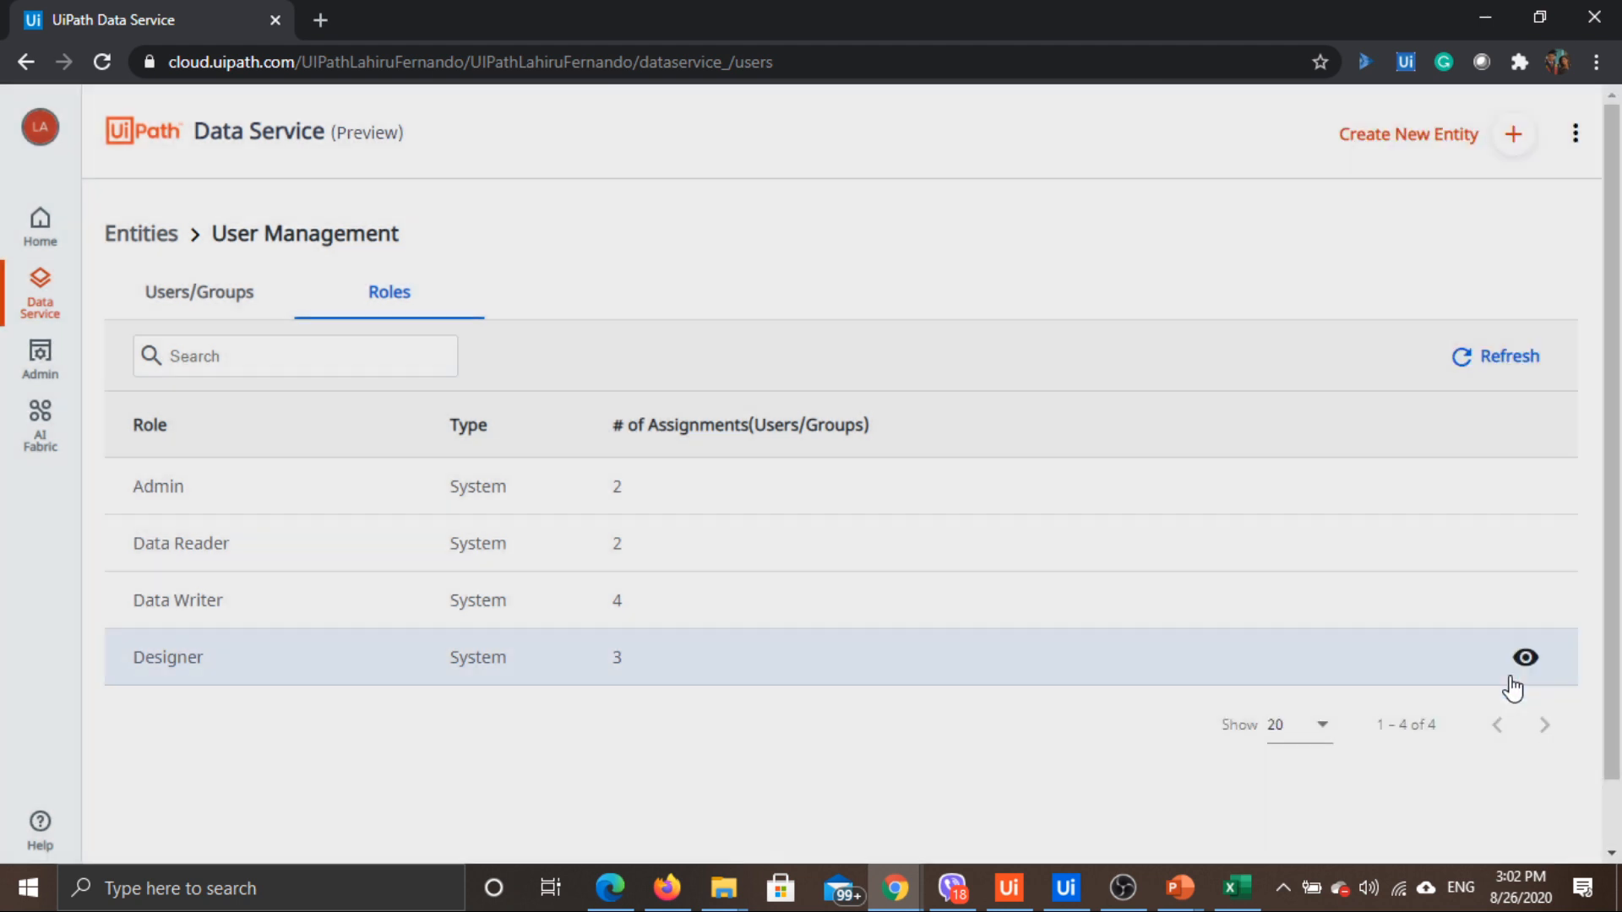
pyautogui.click(1530, 603)
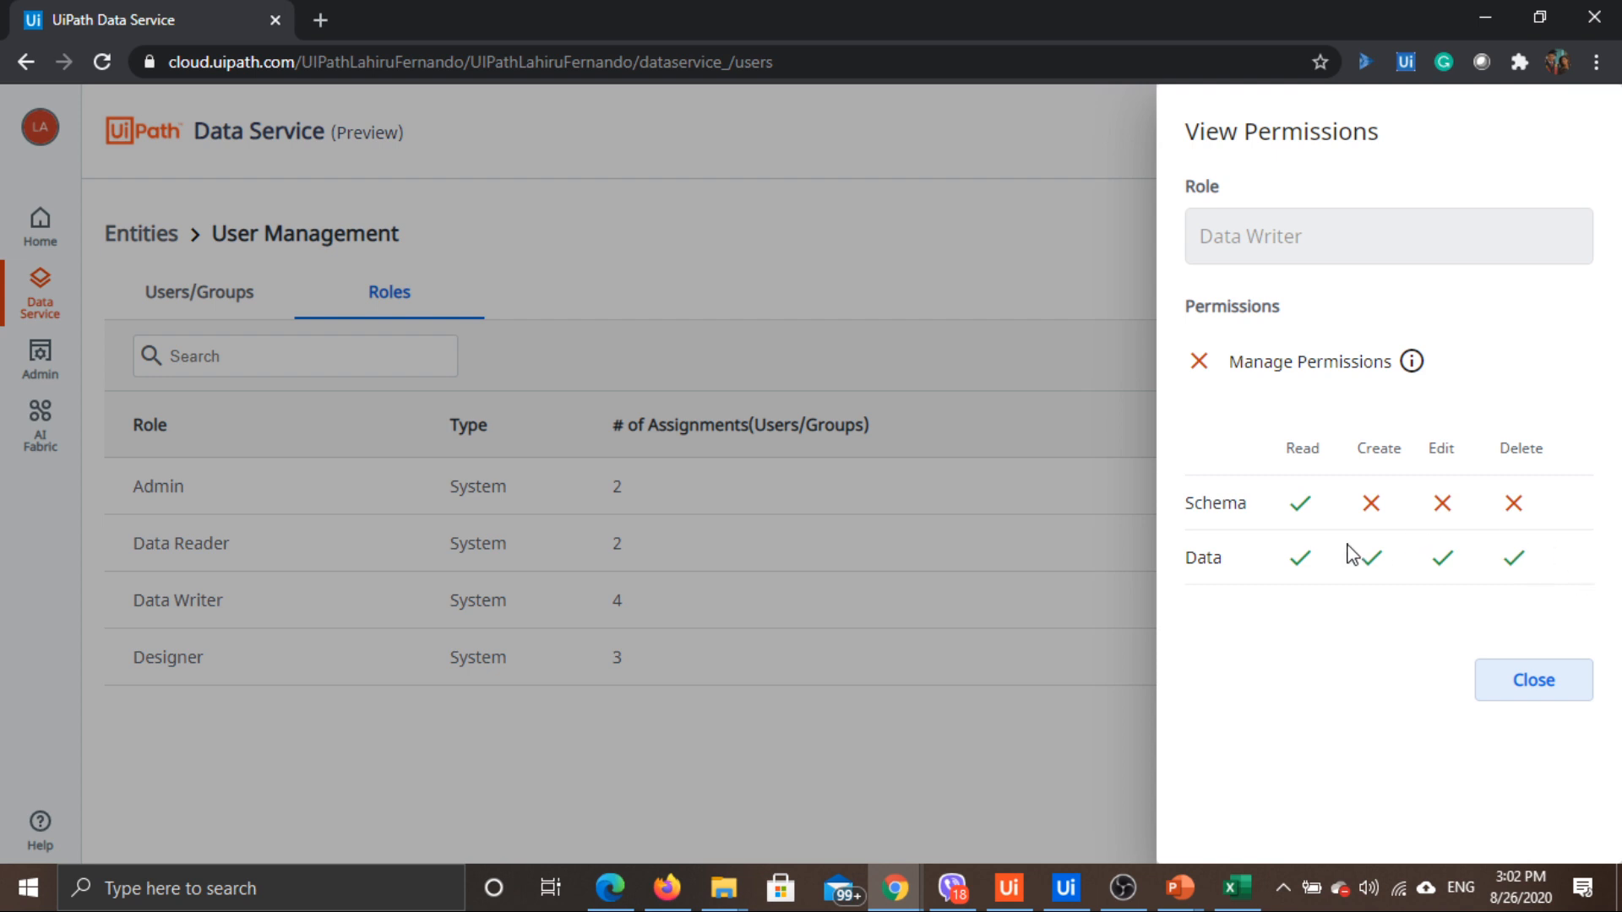
pyautogui.click(1548, 686)
pyautogui.click(1527, 660)
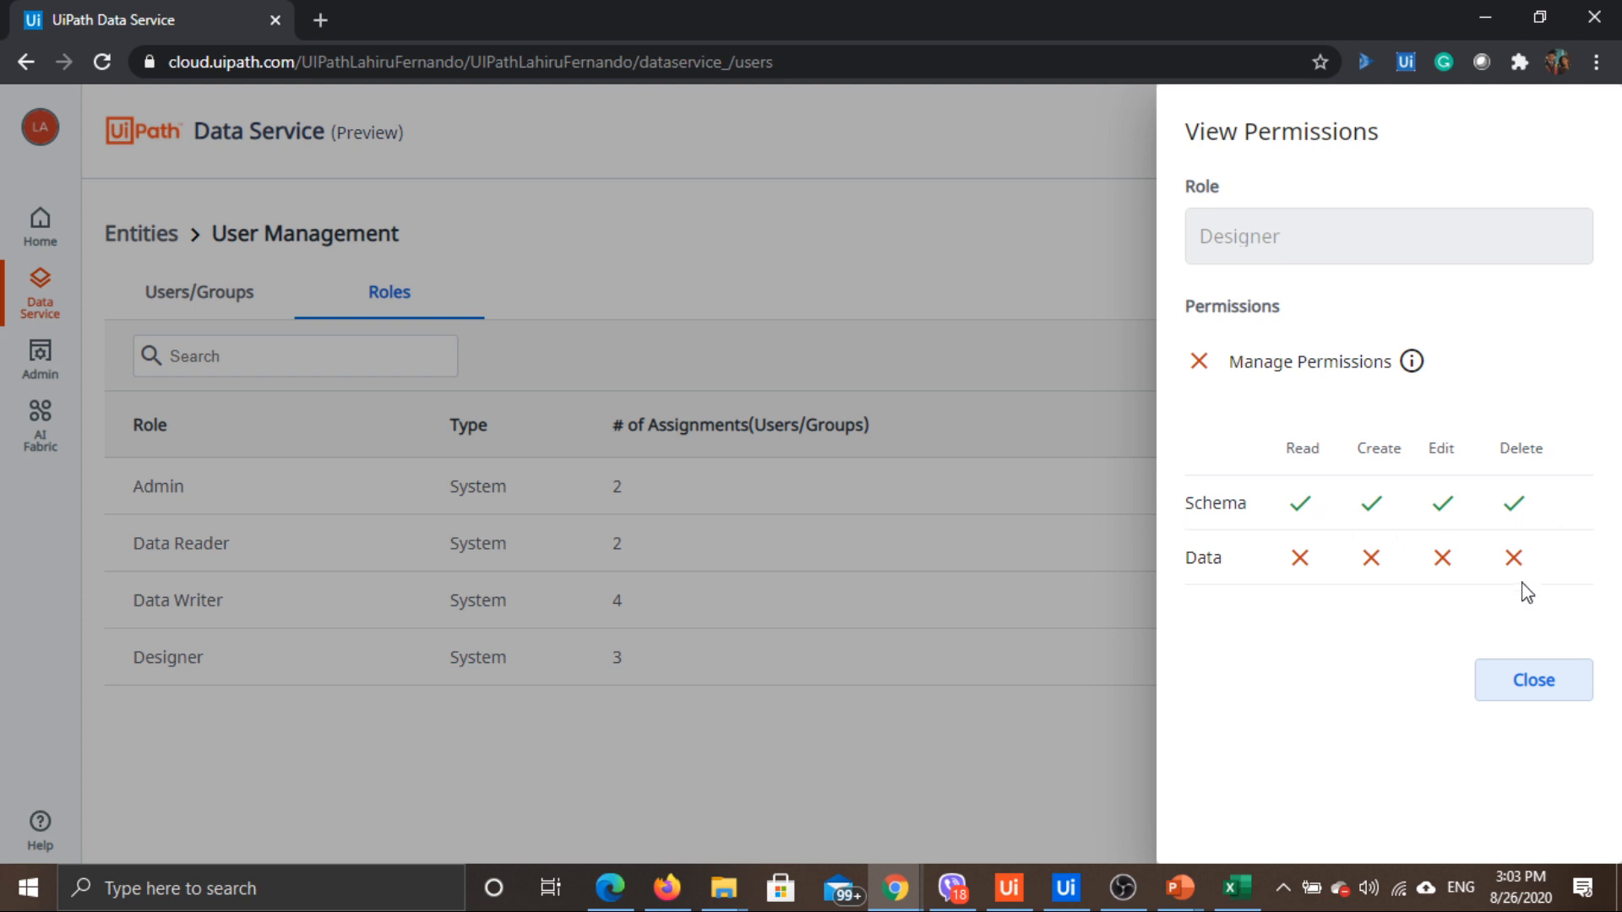
pyautogui.click(1533, 698)
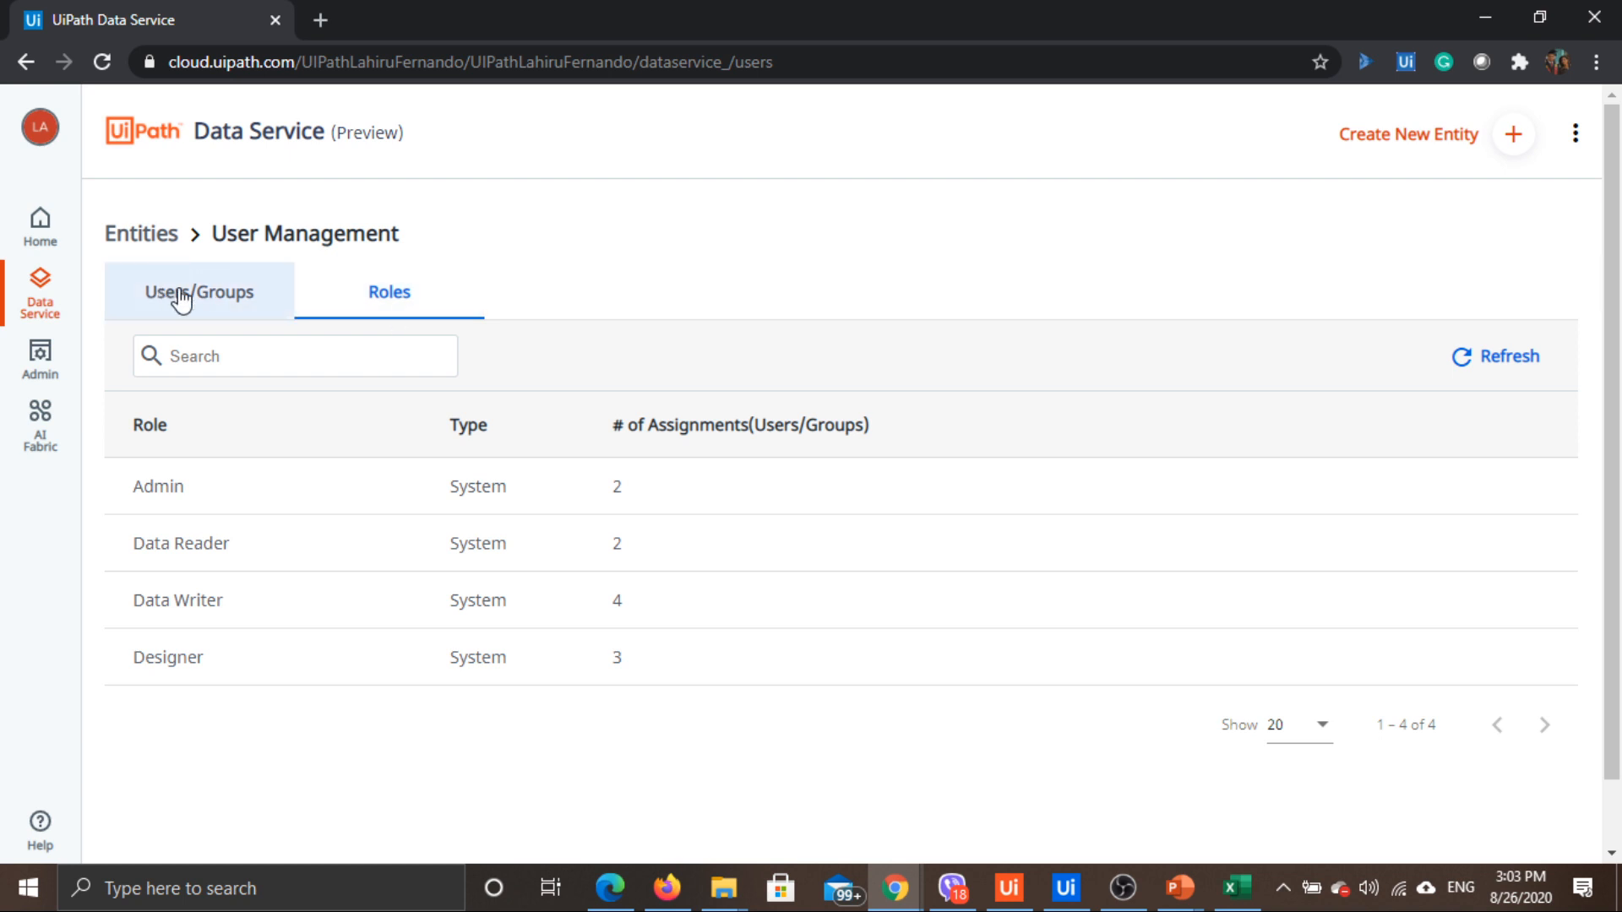
# Return to the empty Entities list, then bring up the SampleData workbook in Excel
pyautogui.click(246, 317)
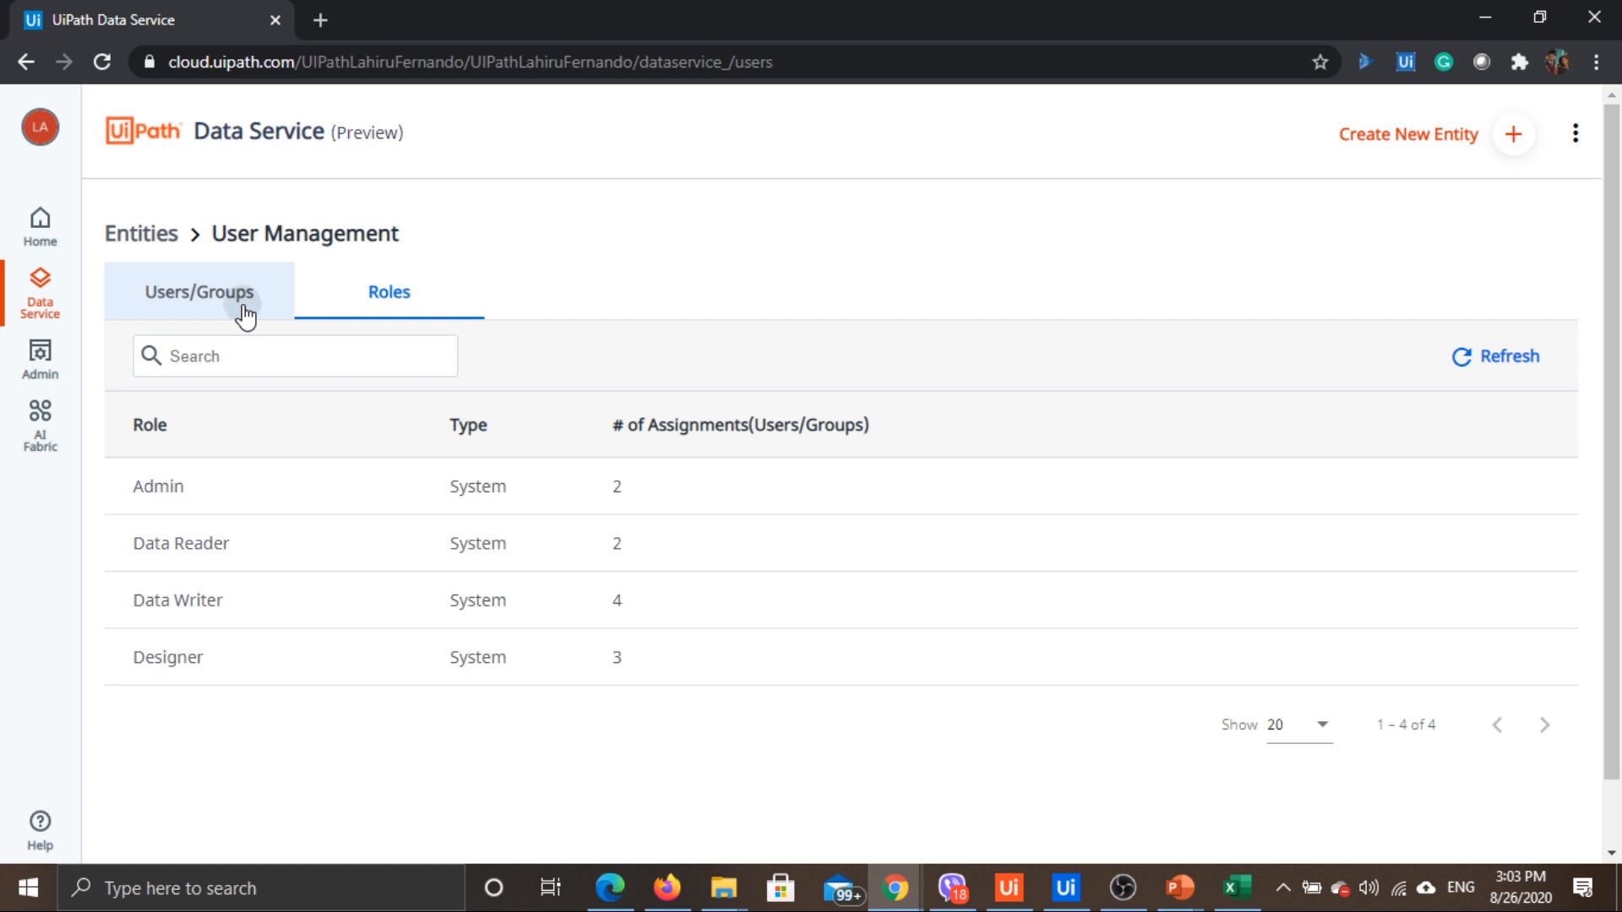
pyautogui.click(128, 236)
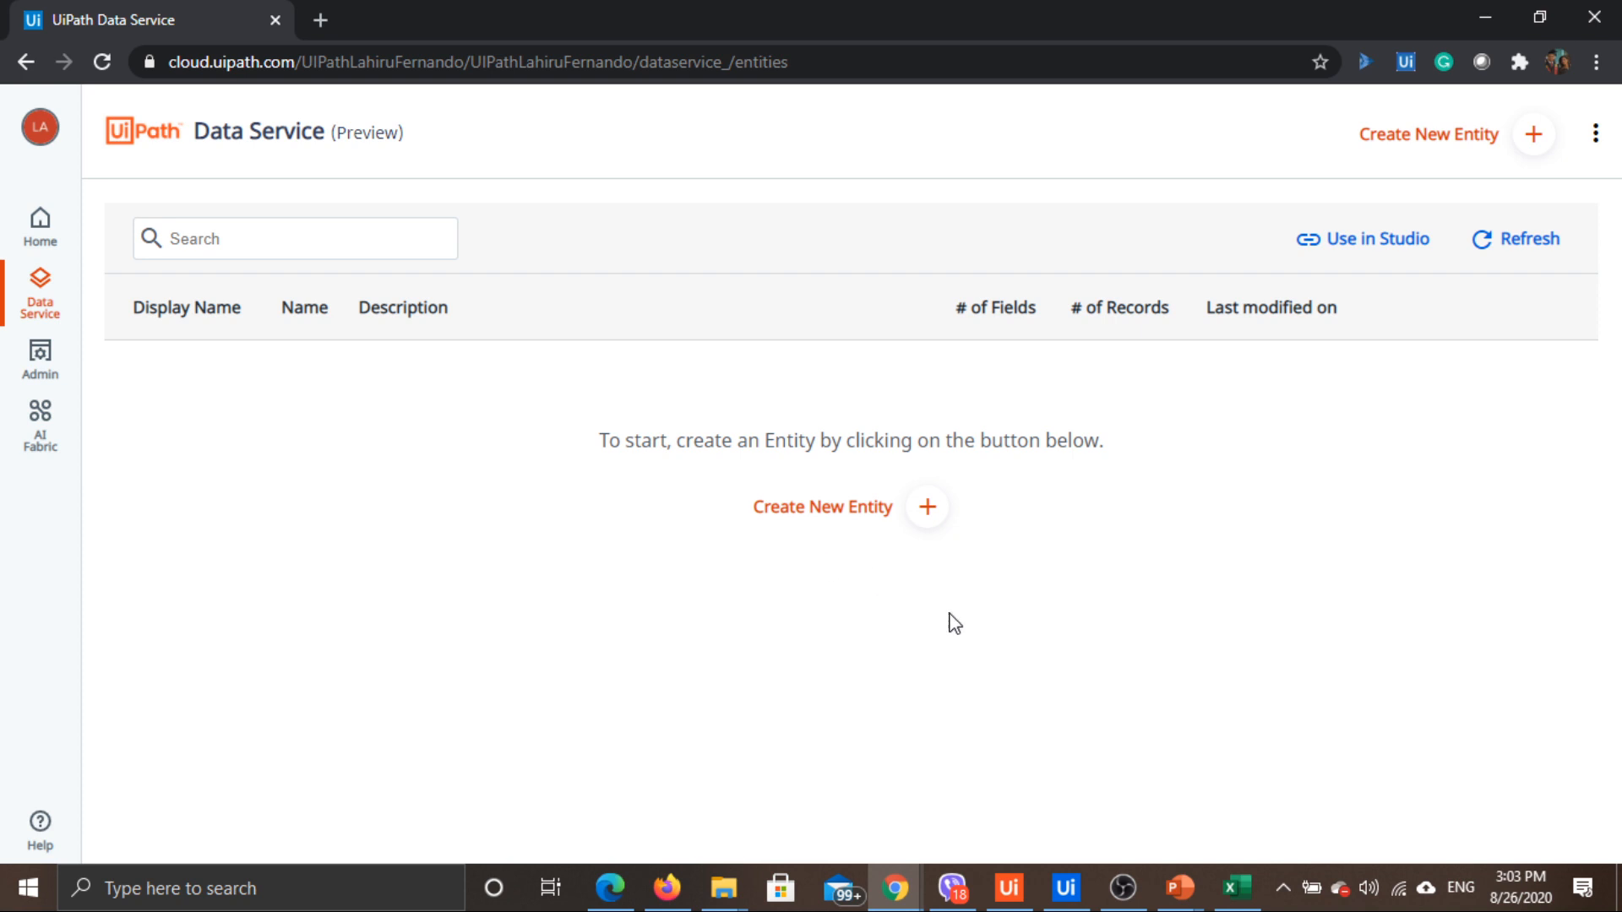
pyautogui.click(1236, 887)
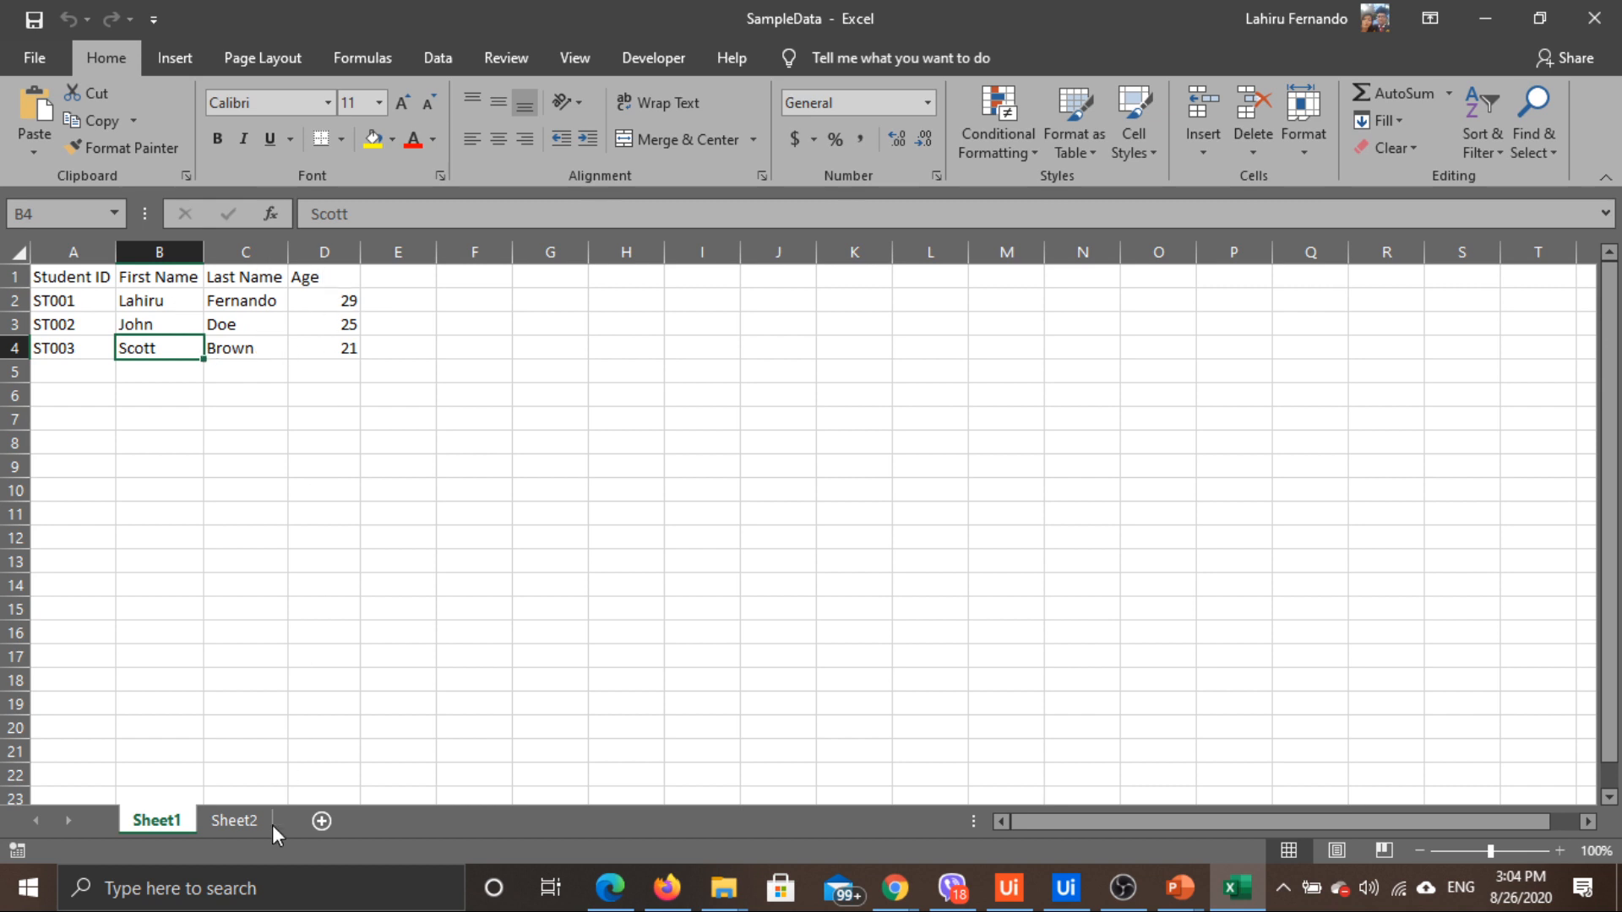
# Review Sheet2's activity table, highlighting its headings, Registered Date and Cost Per Month values
pyautogui.click(235, 824)
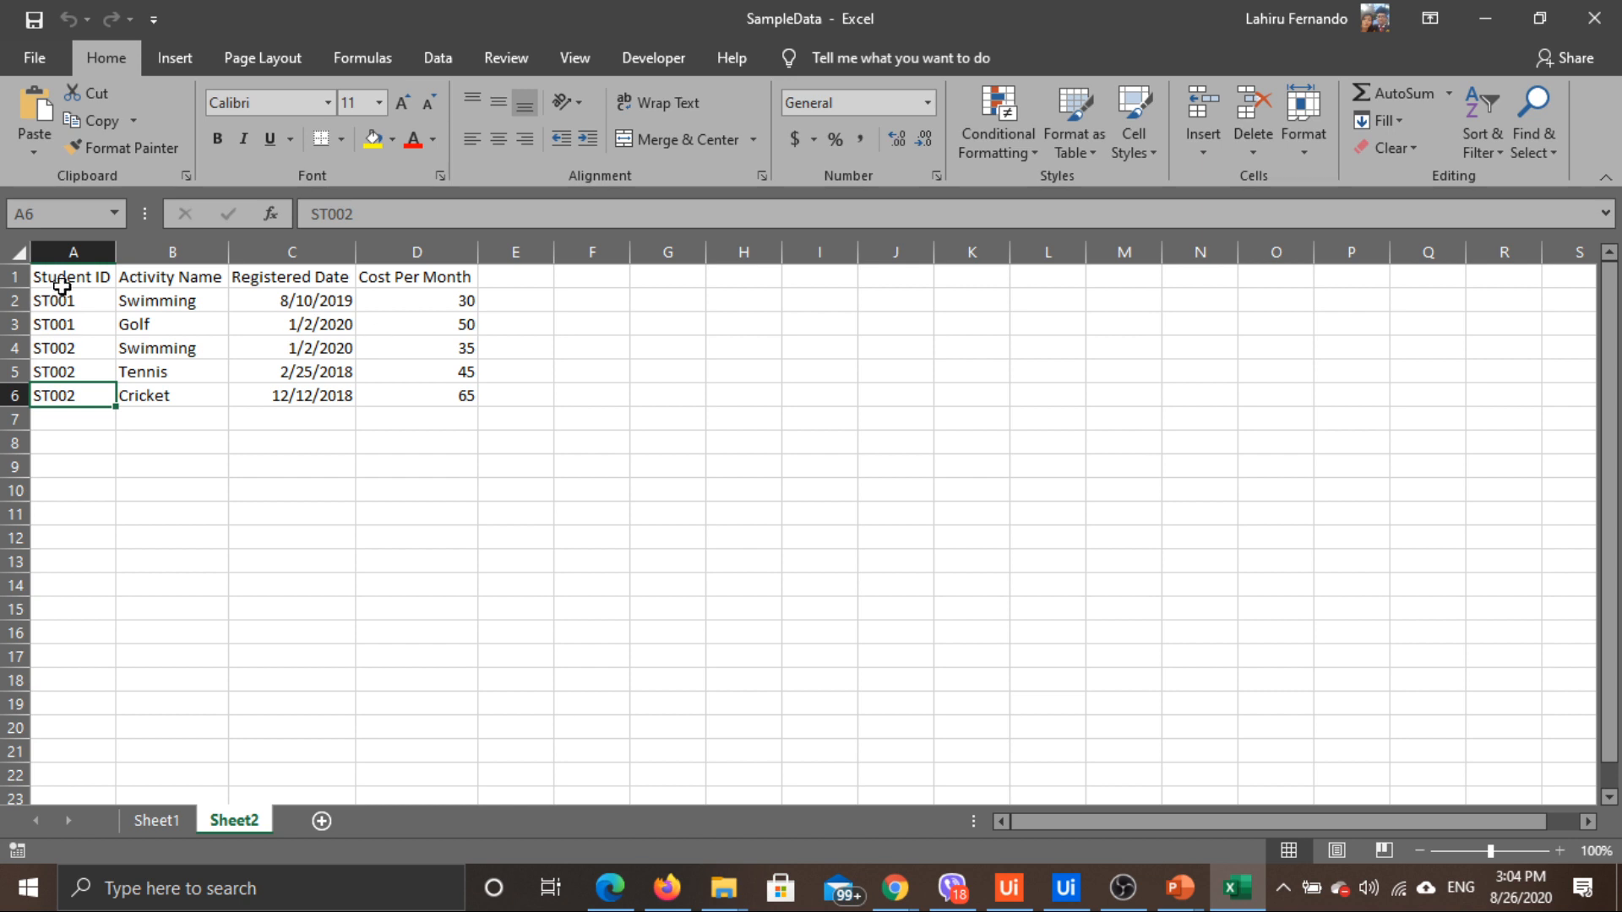
pyautogui.moveTo(63, 282); pyautogui.dragTo(436, 277)
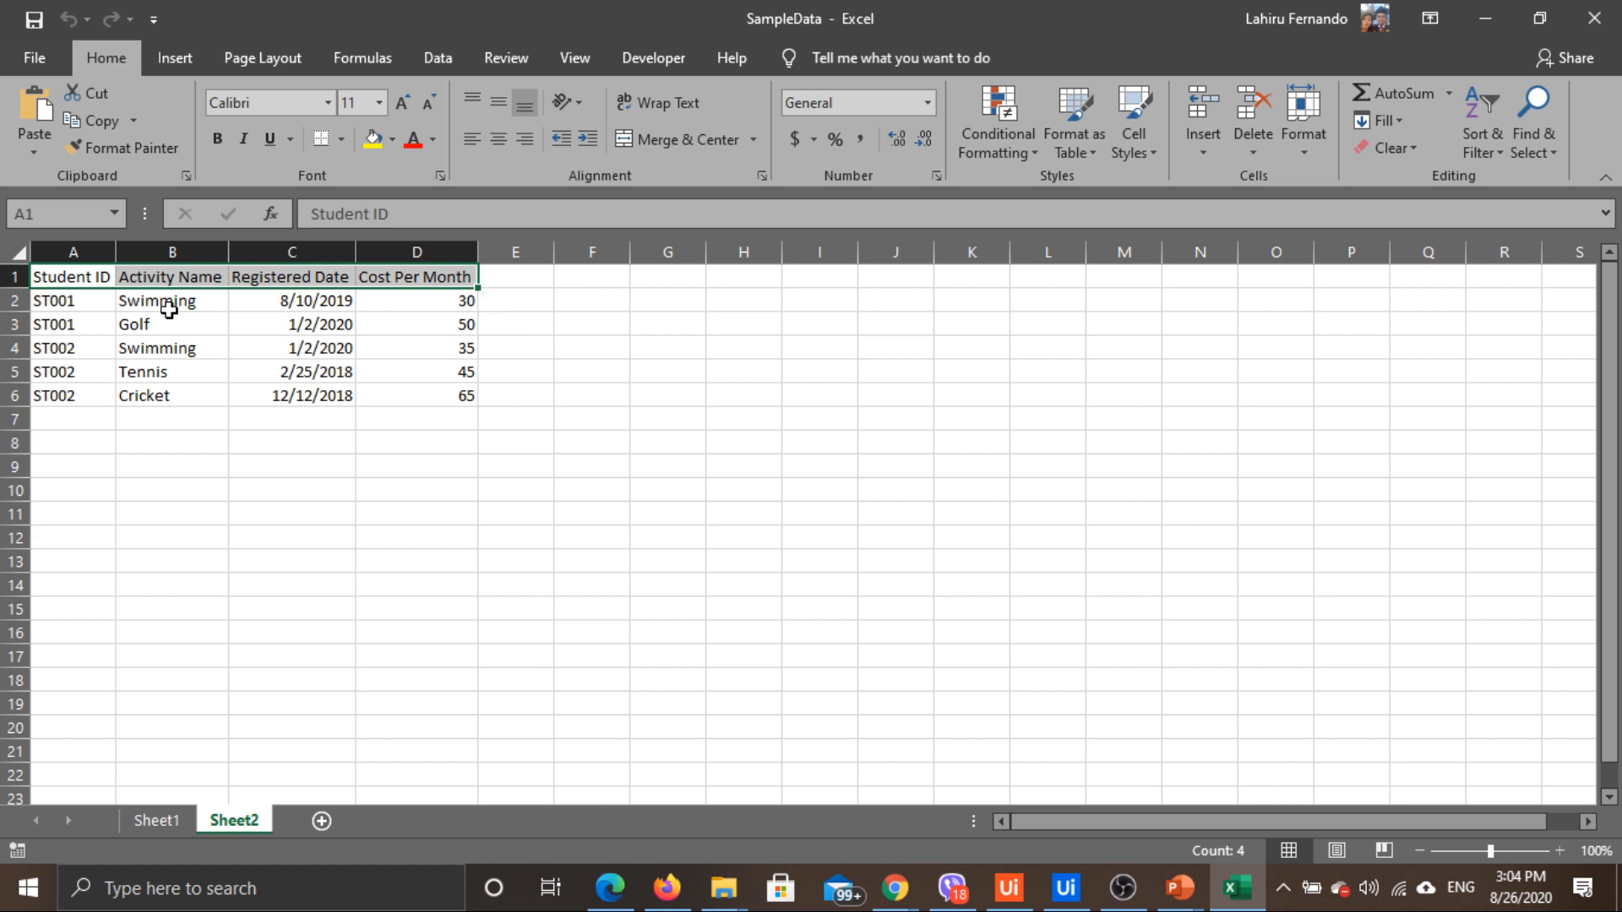
pyautogui.click(442, 300)
pyautogui.moveTo(442, 300); pyautogui.dragTo(439, 380)
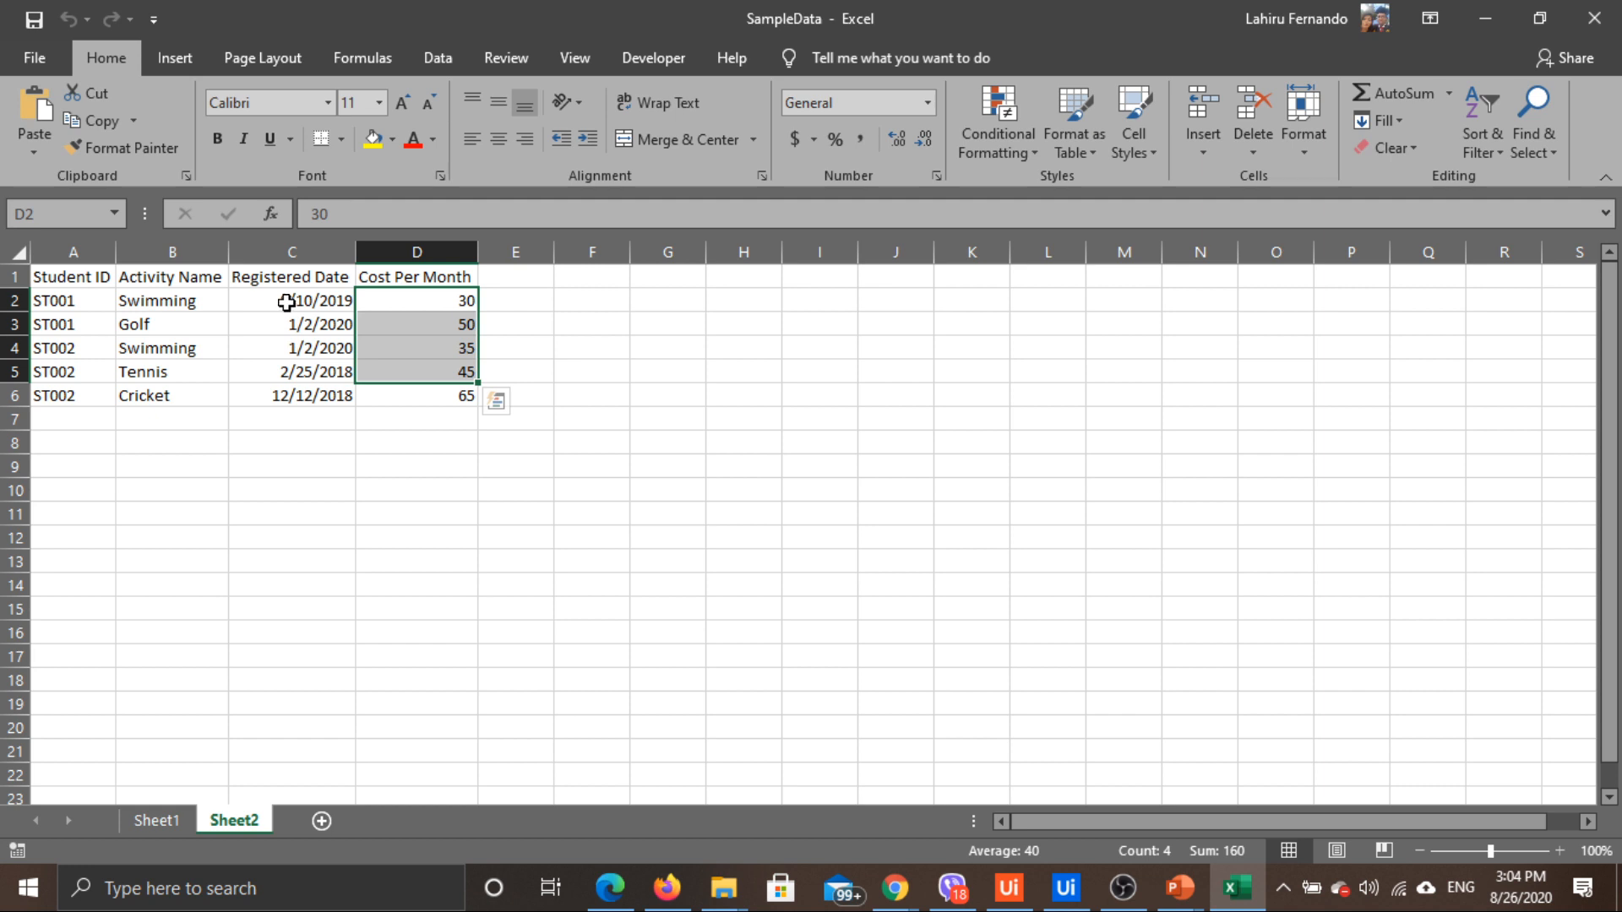
pyautogui.moveTo(289, 306); pyautogui.dragTo(326, 397)
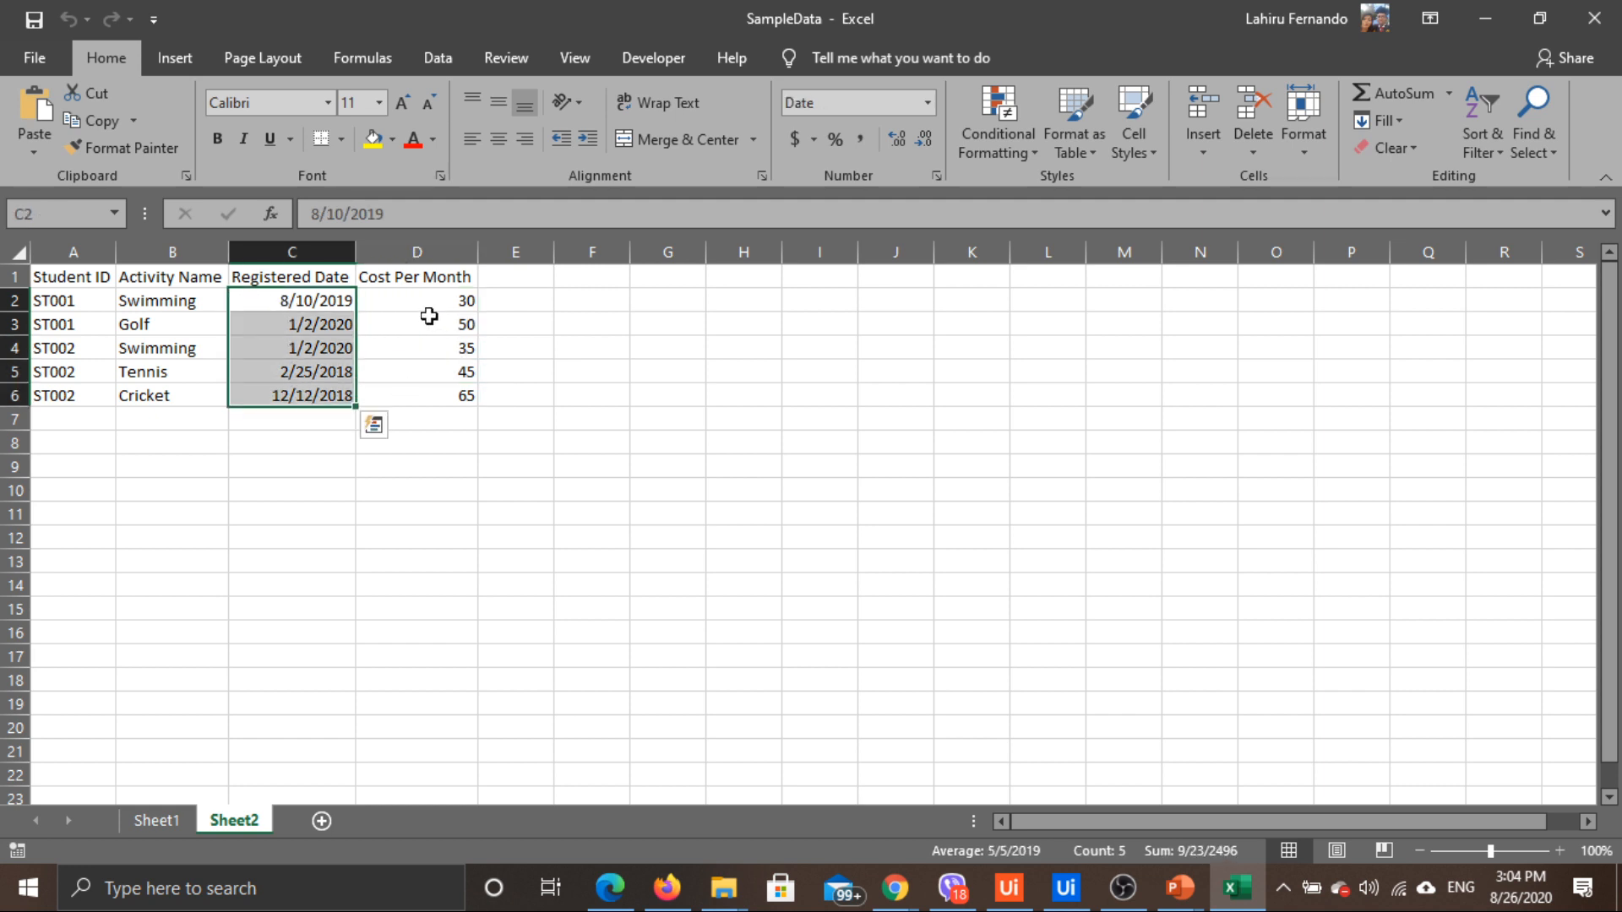
pyautogui.moveTo(434, 303); pyautogui.dragTo(438, 392)
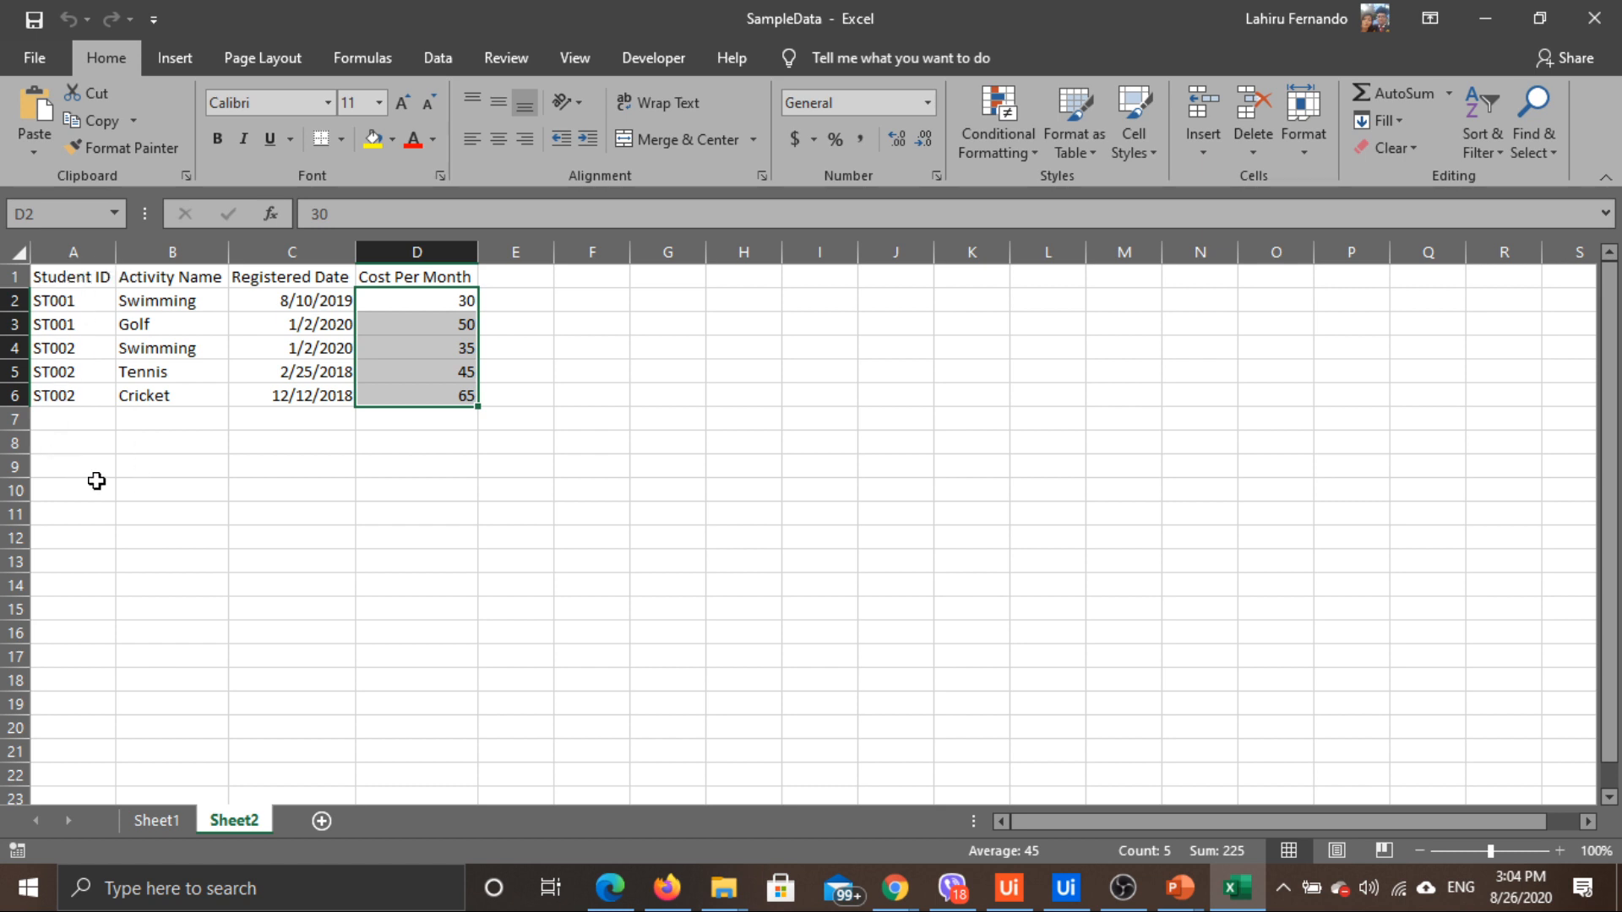
# Return to Sheet1's student list, then switch back to Data Service in Chrome
pyautogui.click(160, 821)
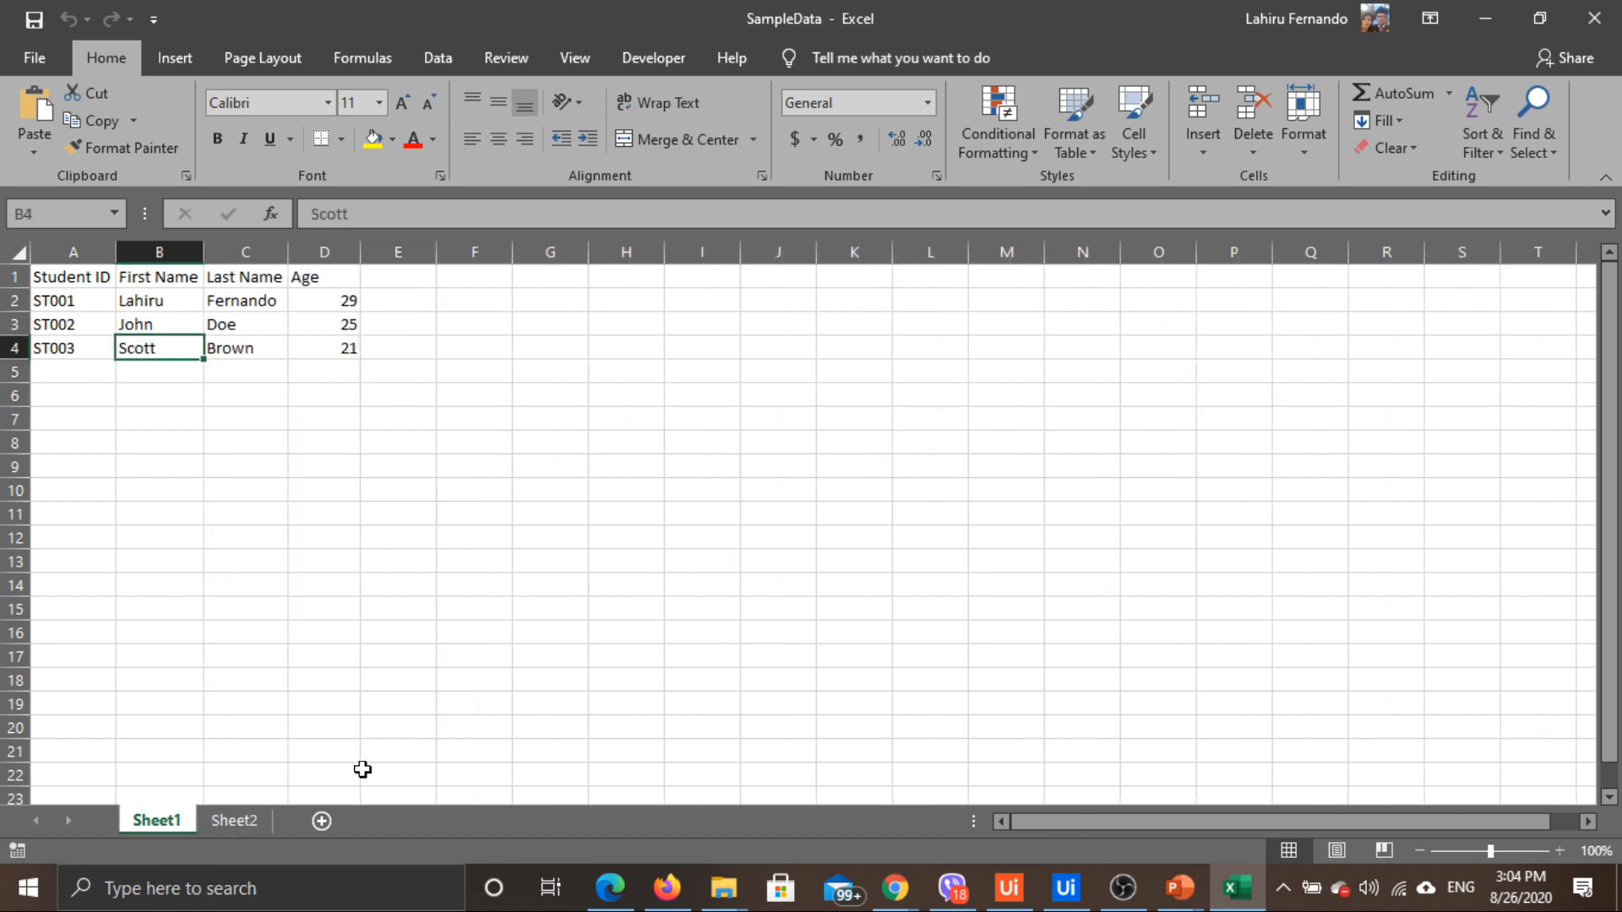
pyautogui.moveTo(896, 882)
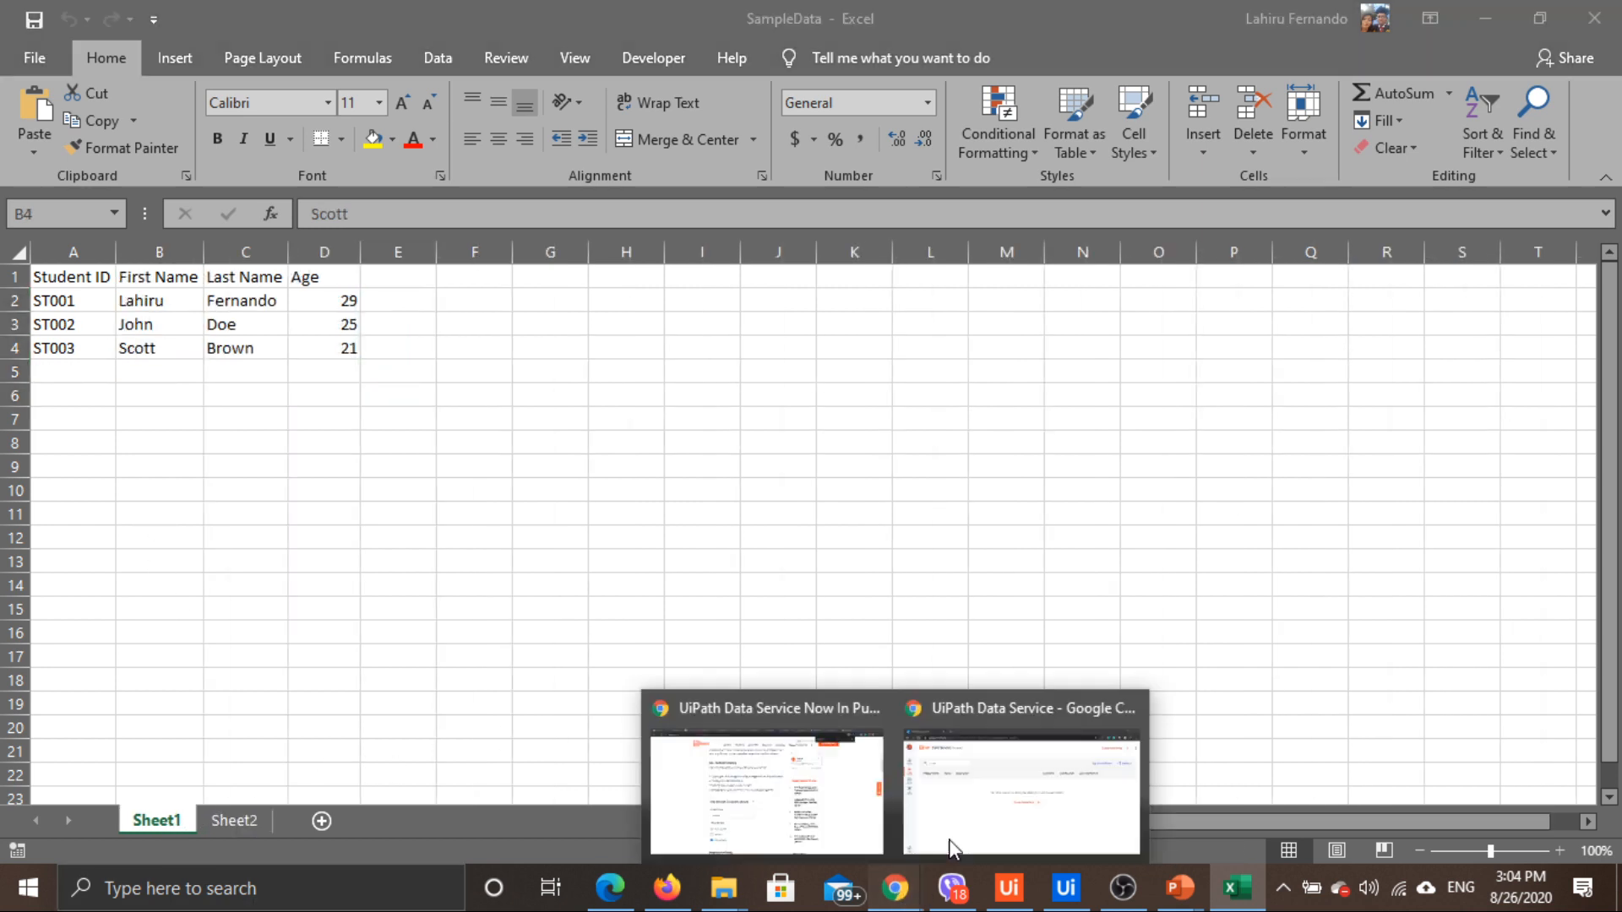
pyautogui.click(948, 845)
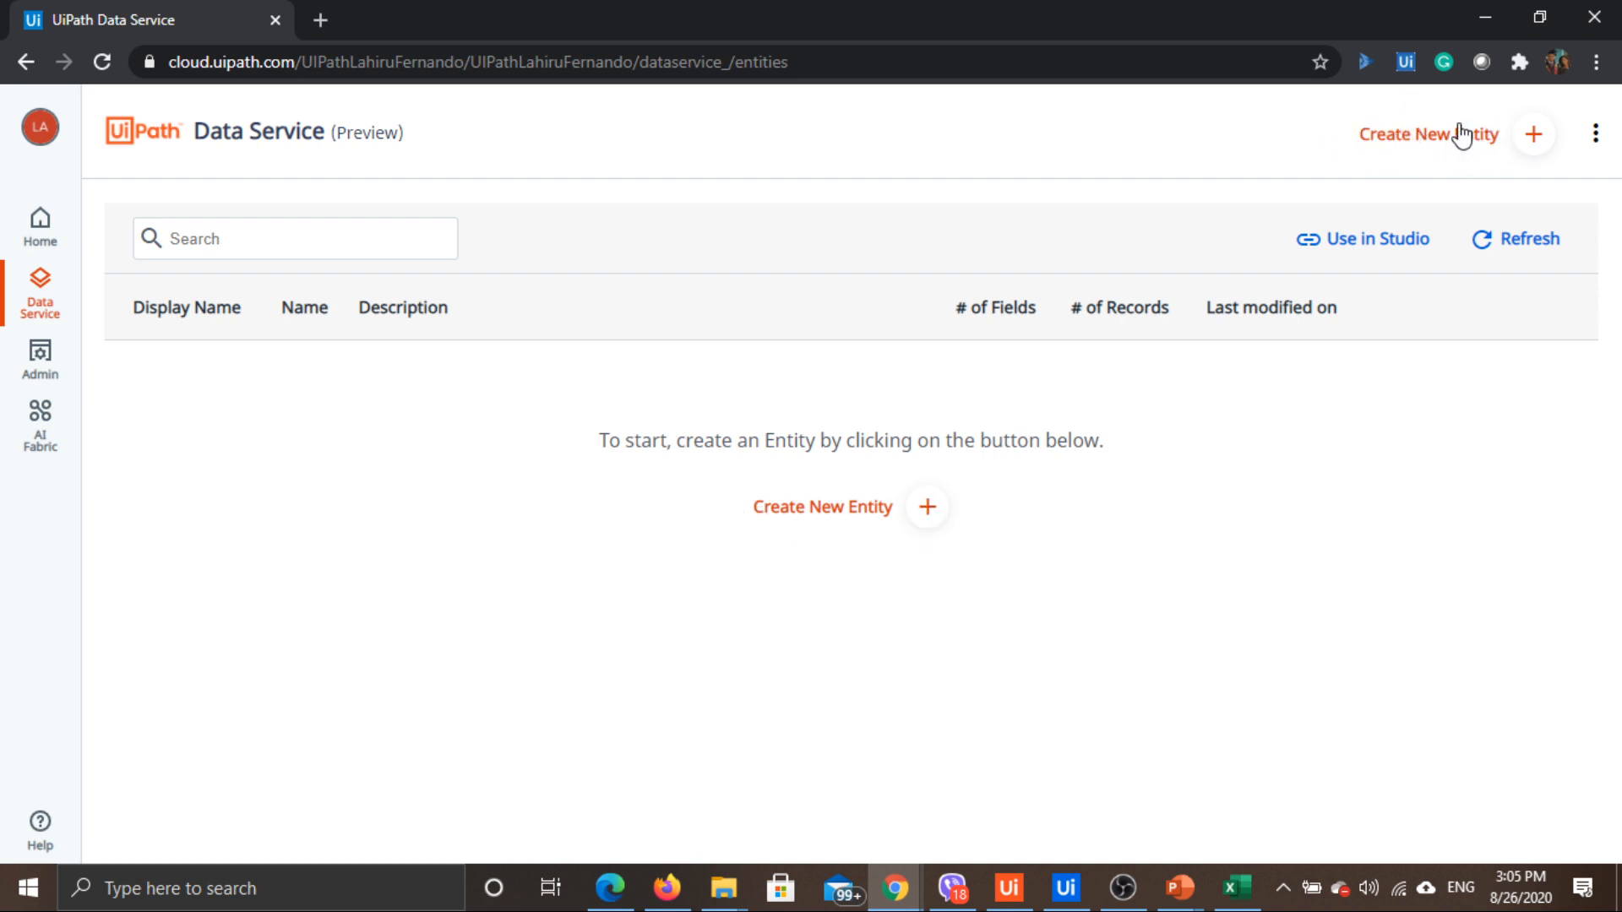
# Create a Student entity with the description 'Holds the student information'
pyautogui.click(870, 507)
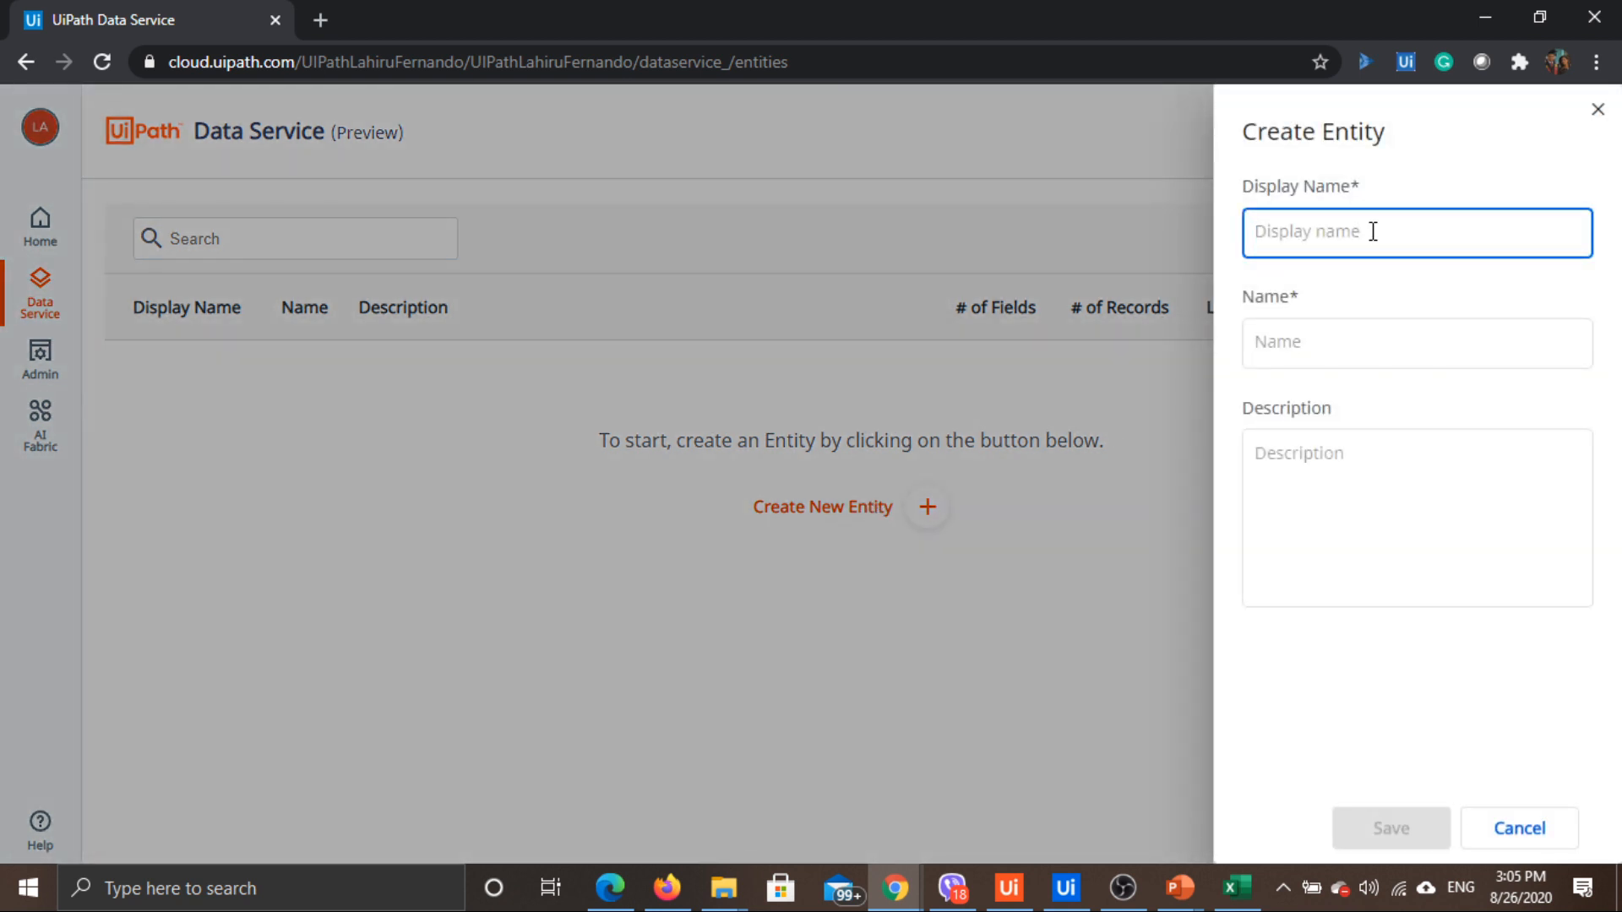
pyautogui.write('Student')
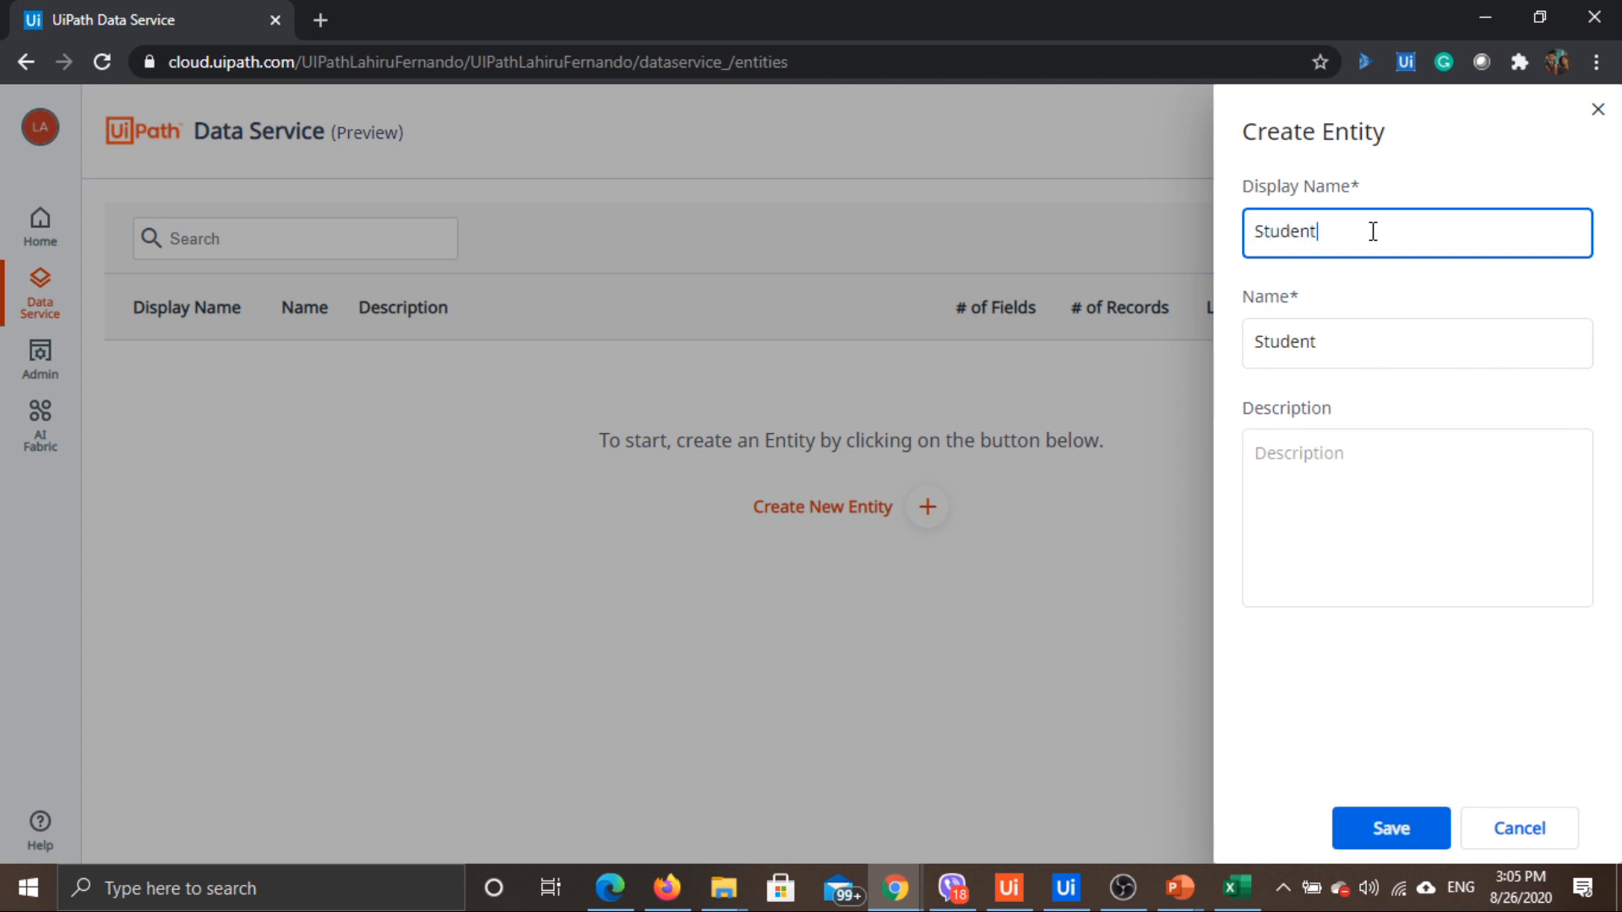
pyautogui.click(1343, 460)
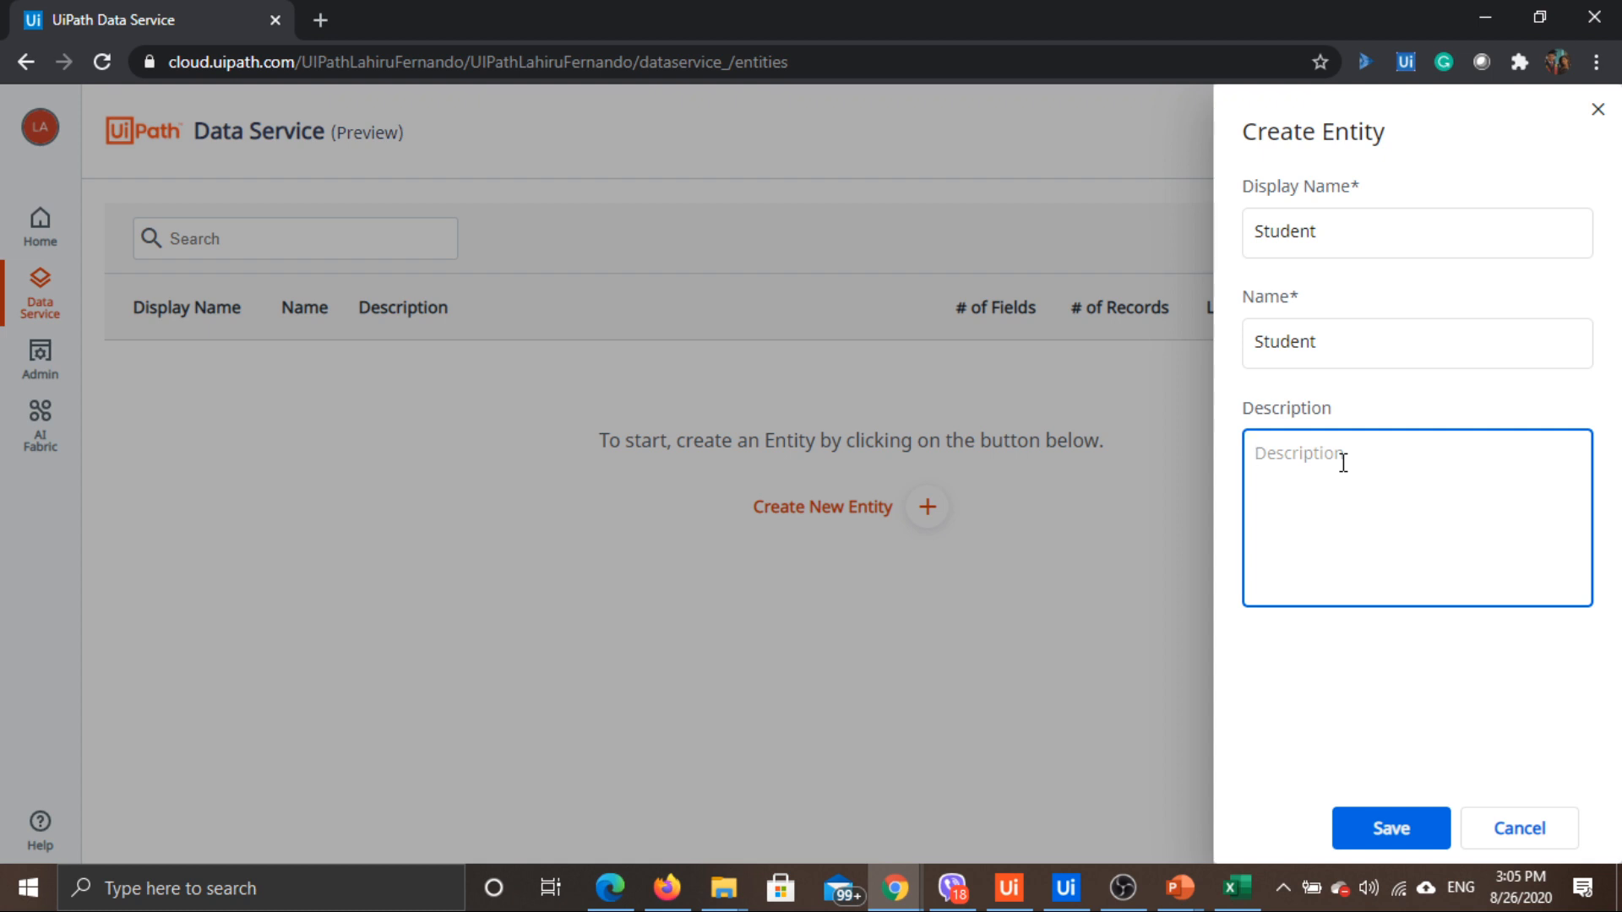
pyautogui.write('Holds the student information')
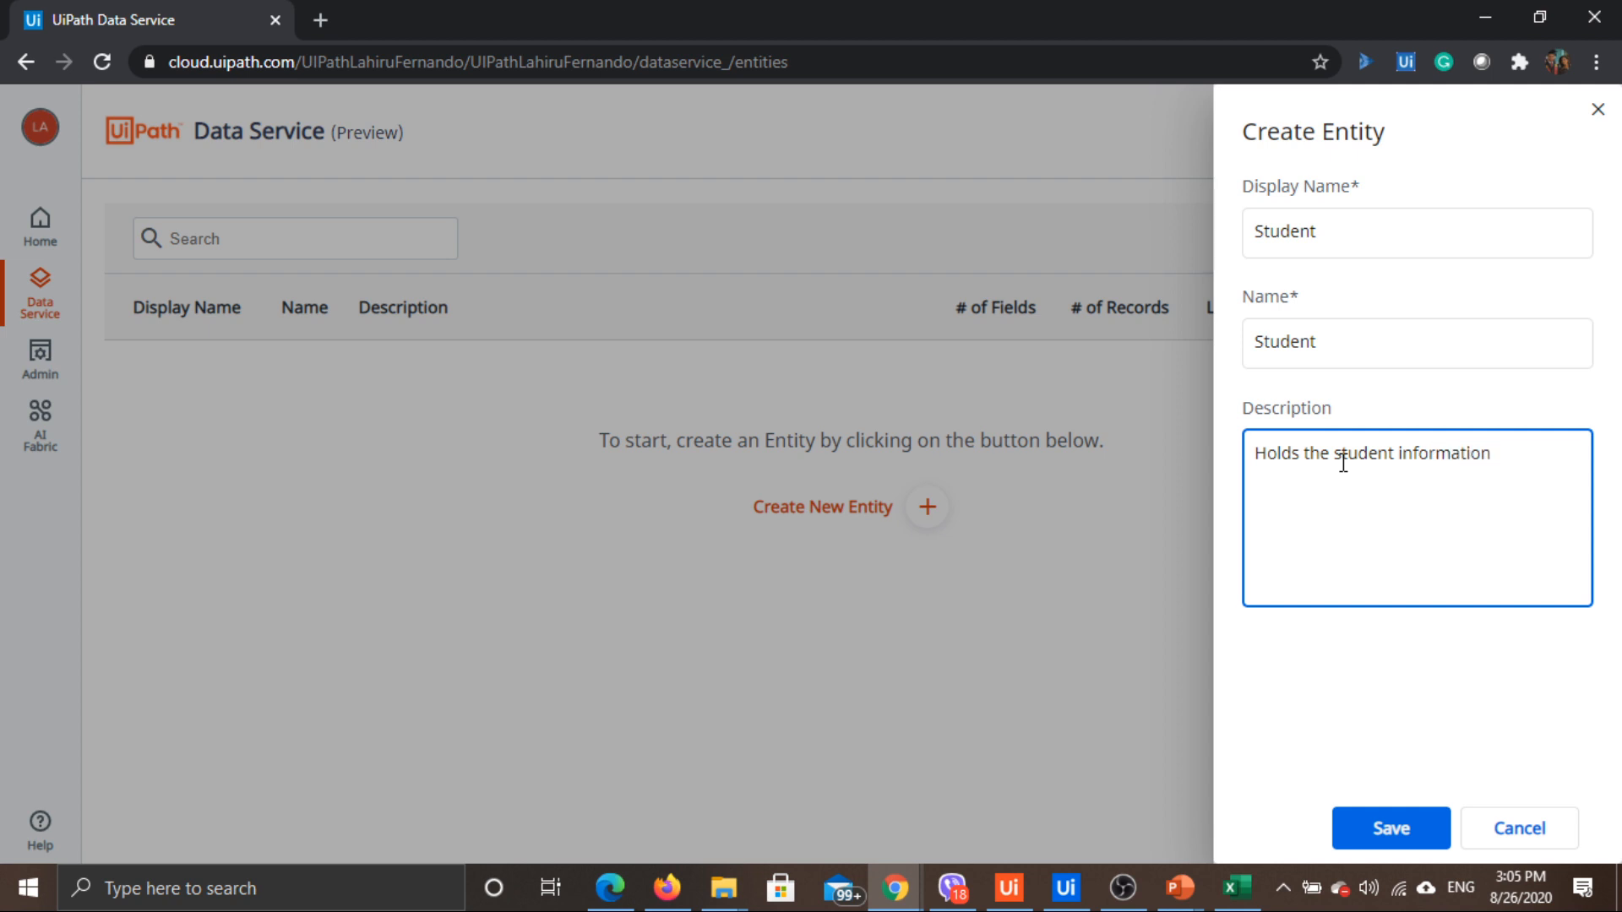
pyautogui.click(1385, 821)
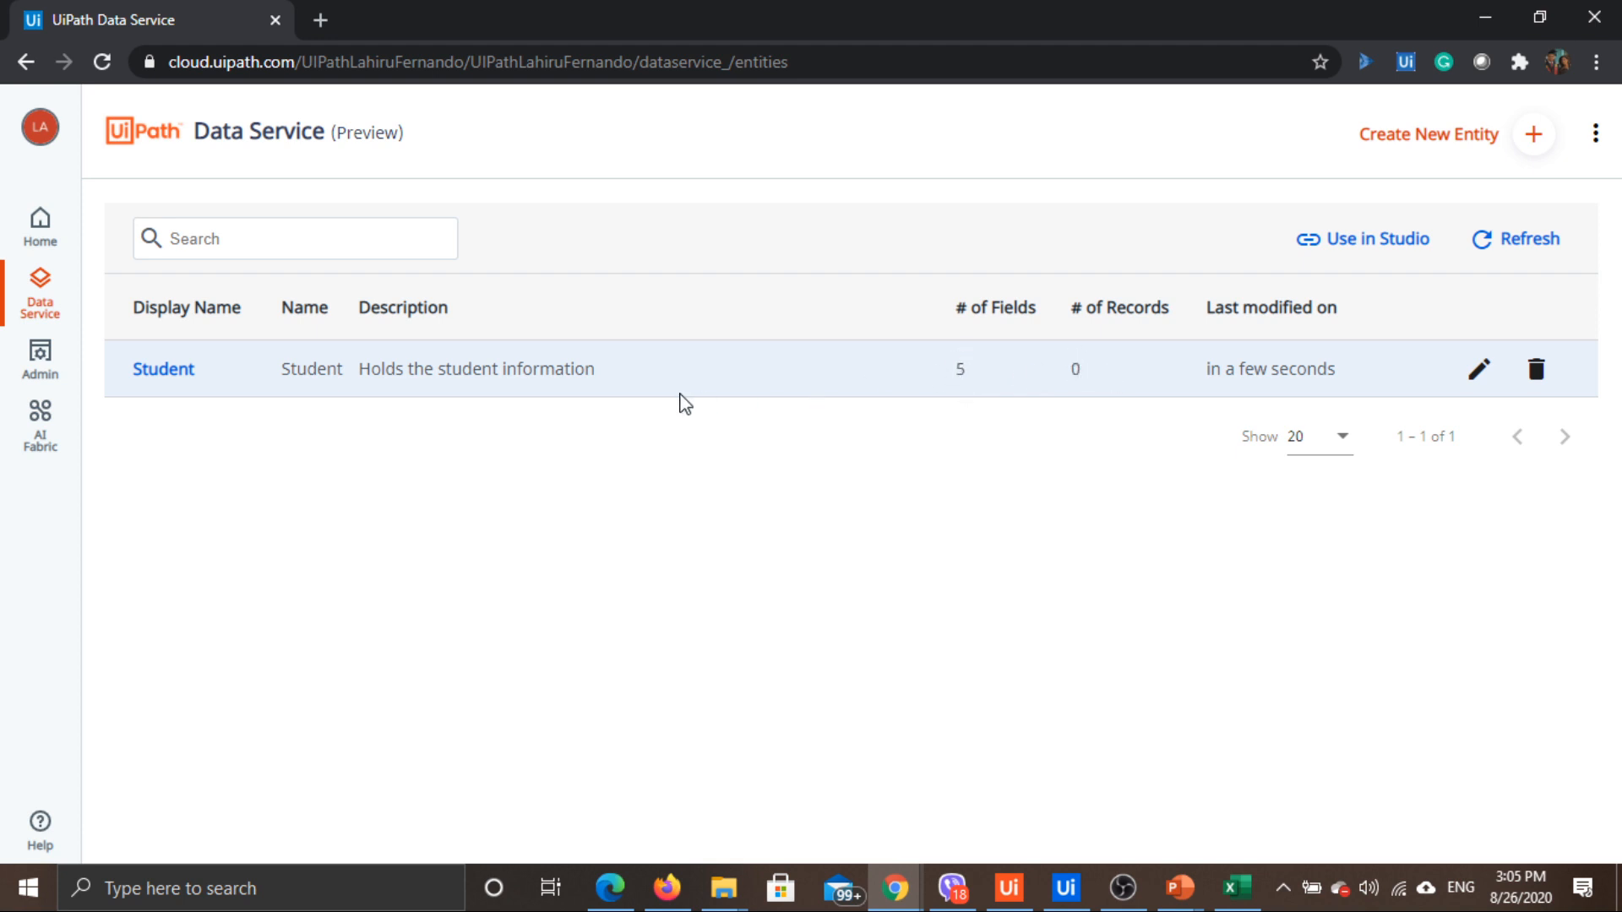
# View the Student entity's system fields, then switch to the SampleData workbook
pyautogui.click(163, 371)
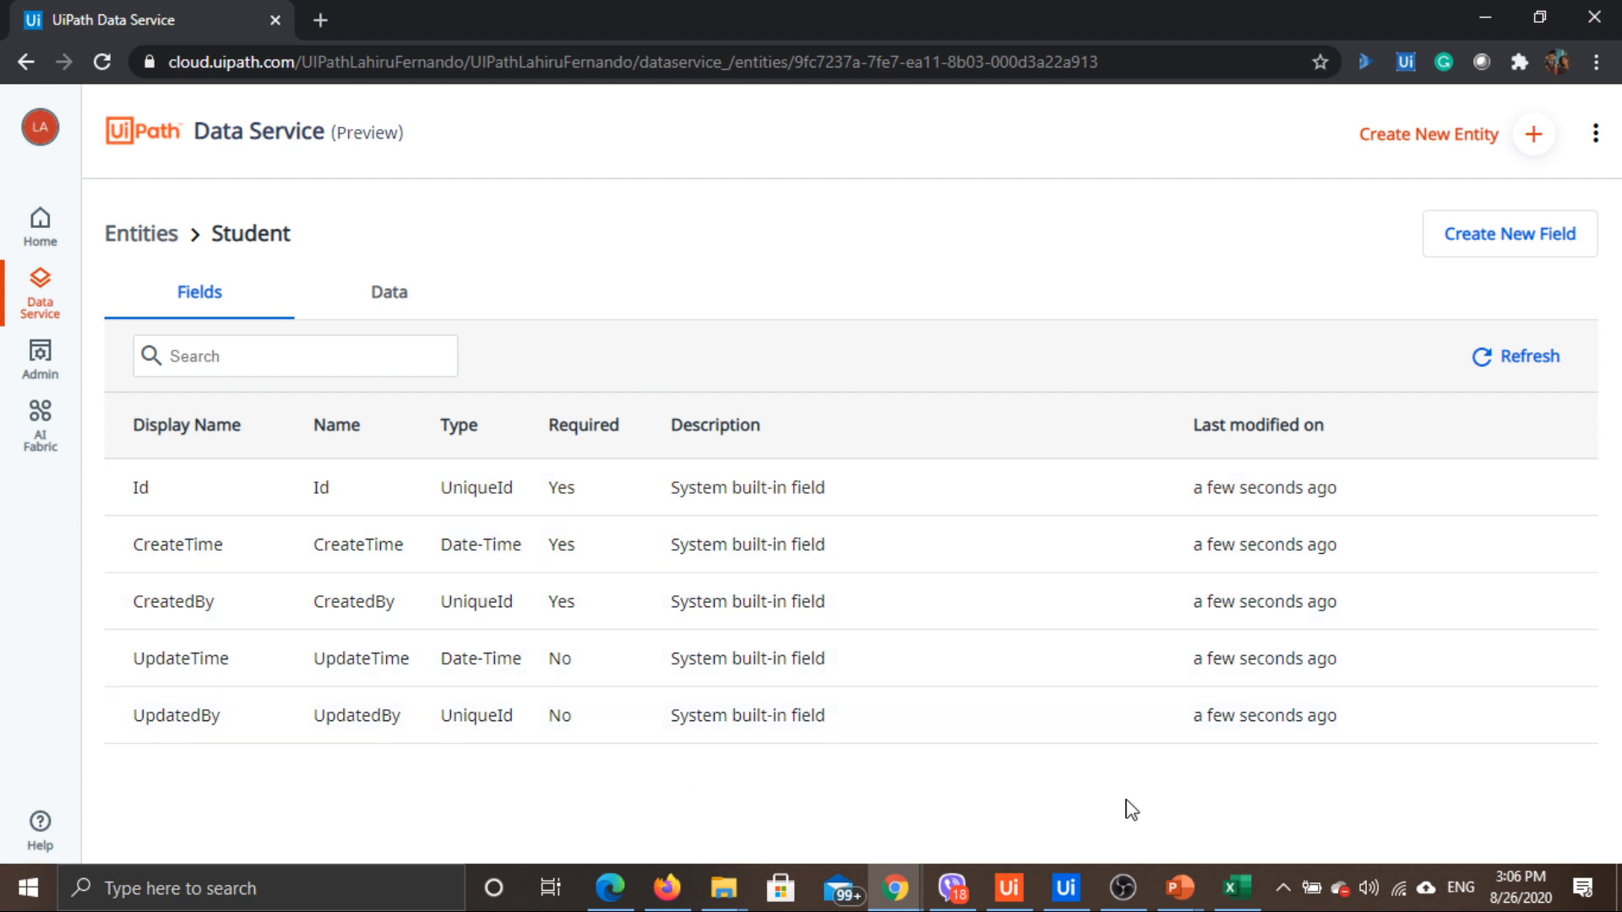
pyautogui.click(1236, 886)
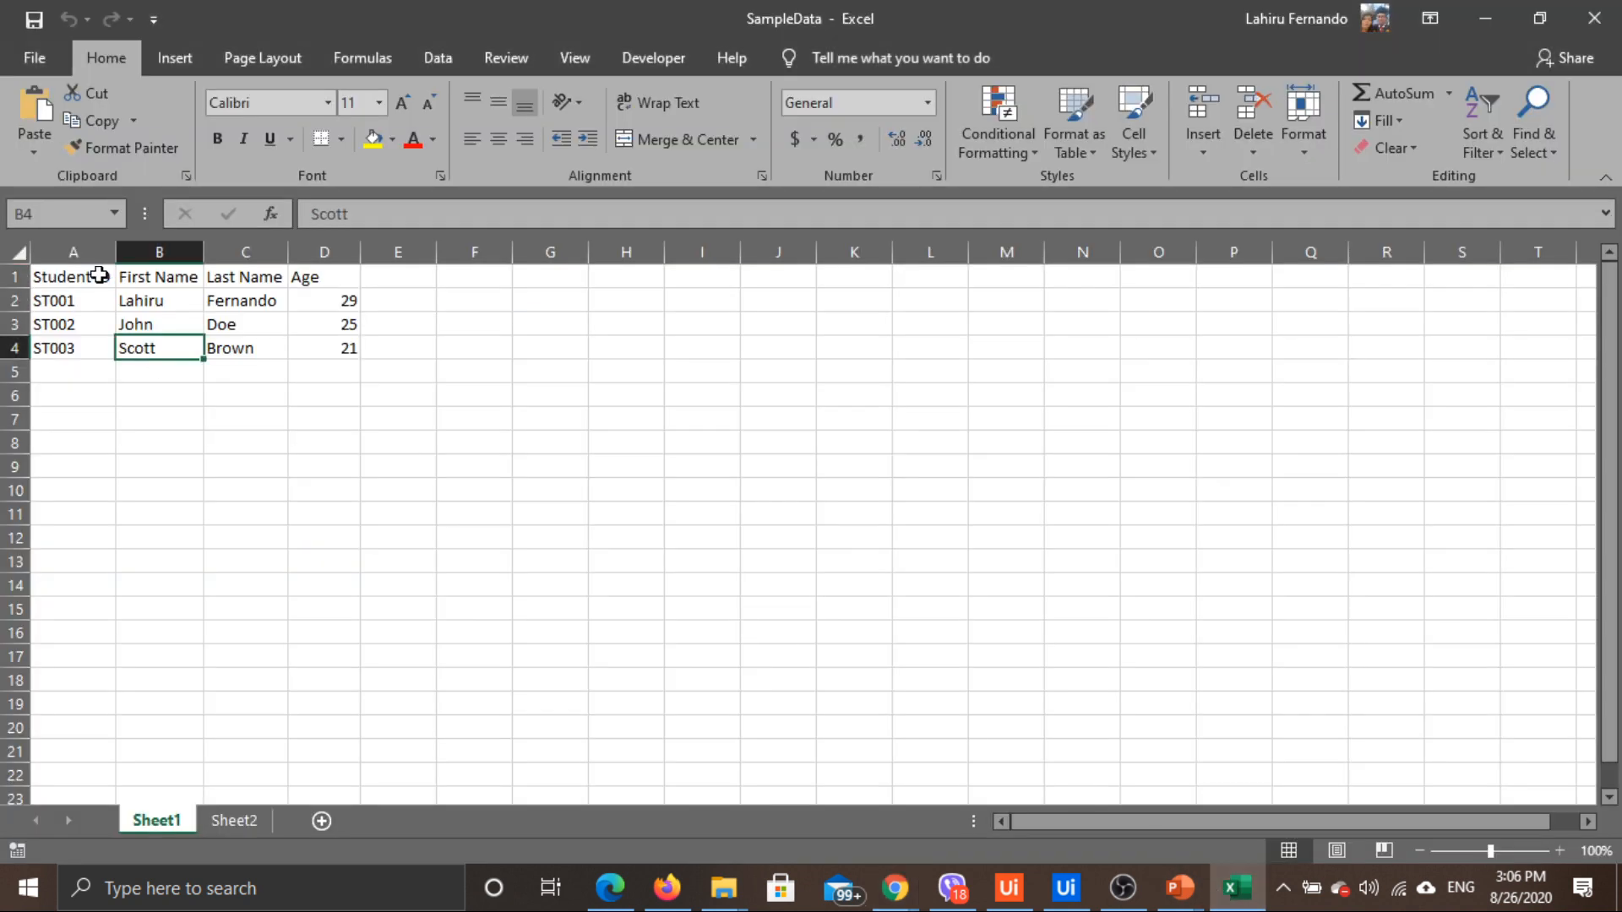
# Check the Student ID, First Name and Last Name headings, then return to Data Service
pyautogui.click(91, 277)
pyautogui.click(169, 277)
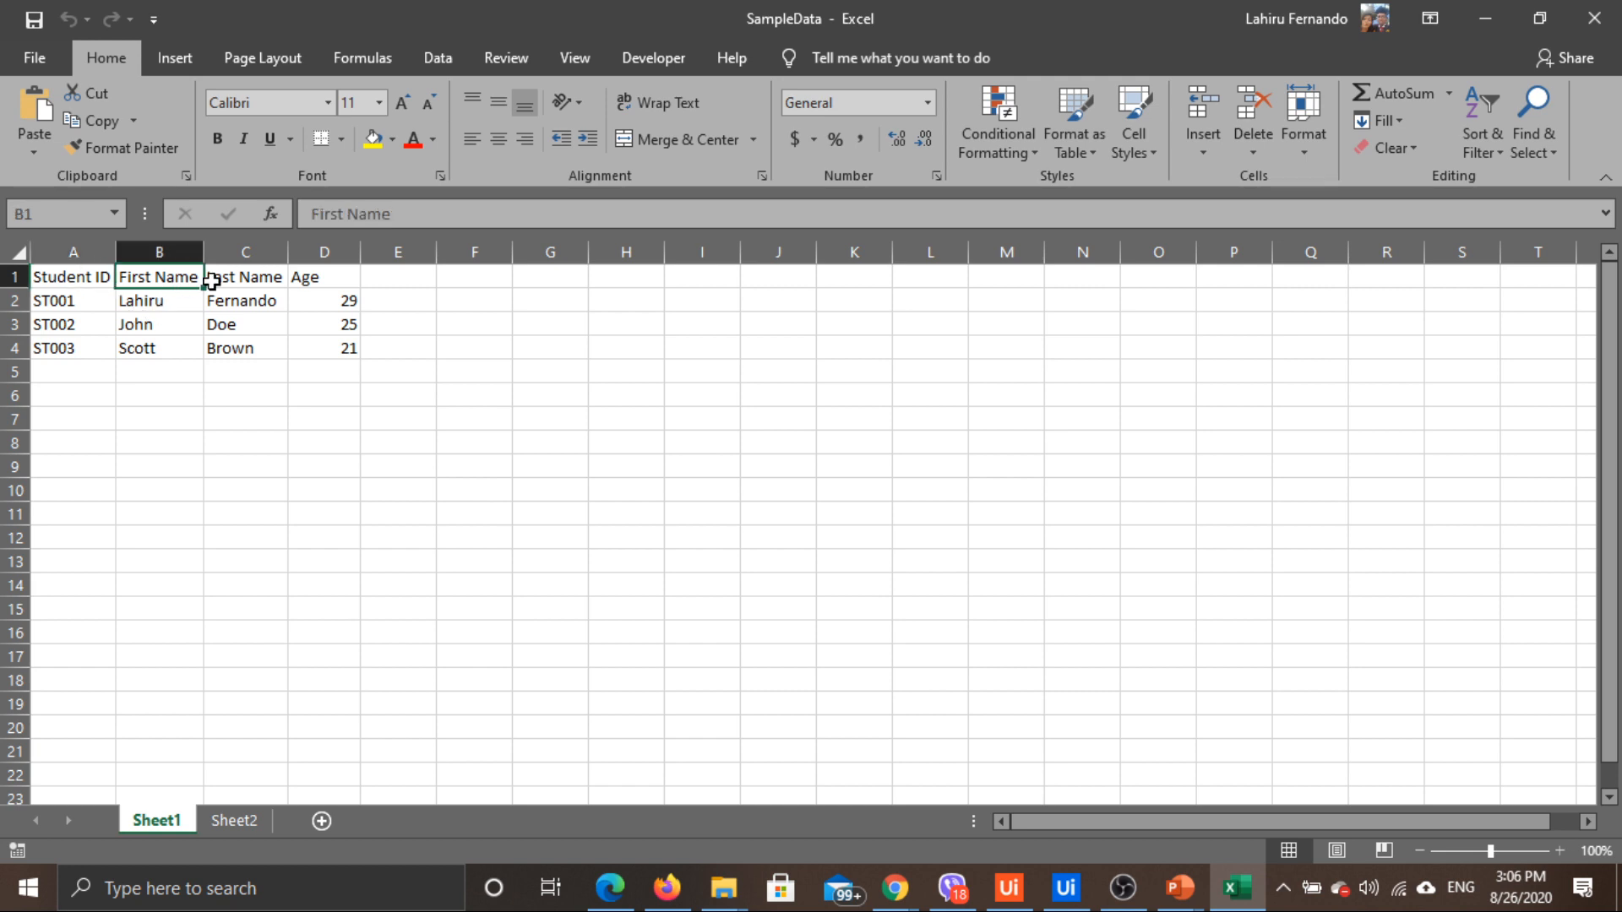
pyautogui.click(264, 277)
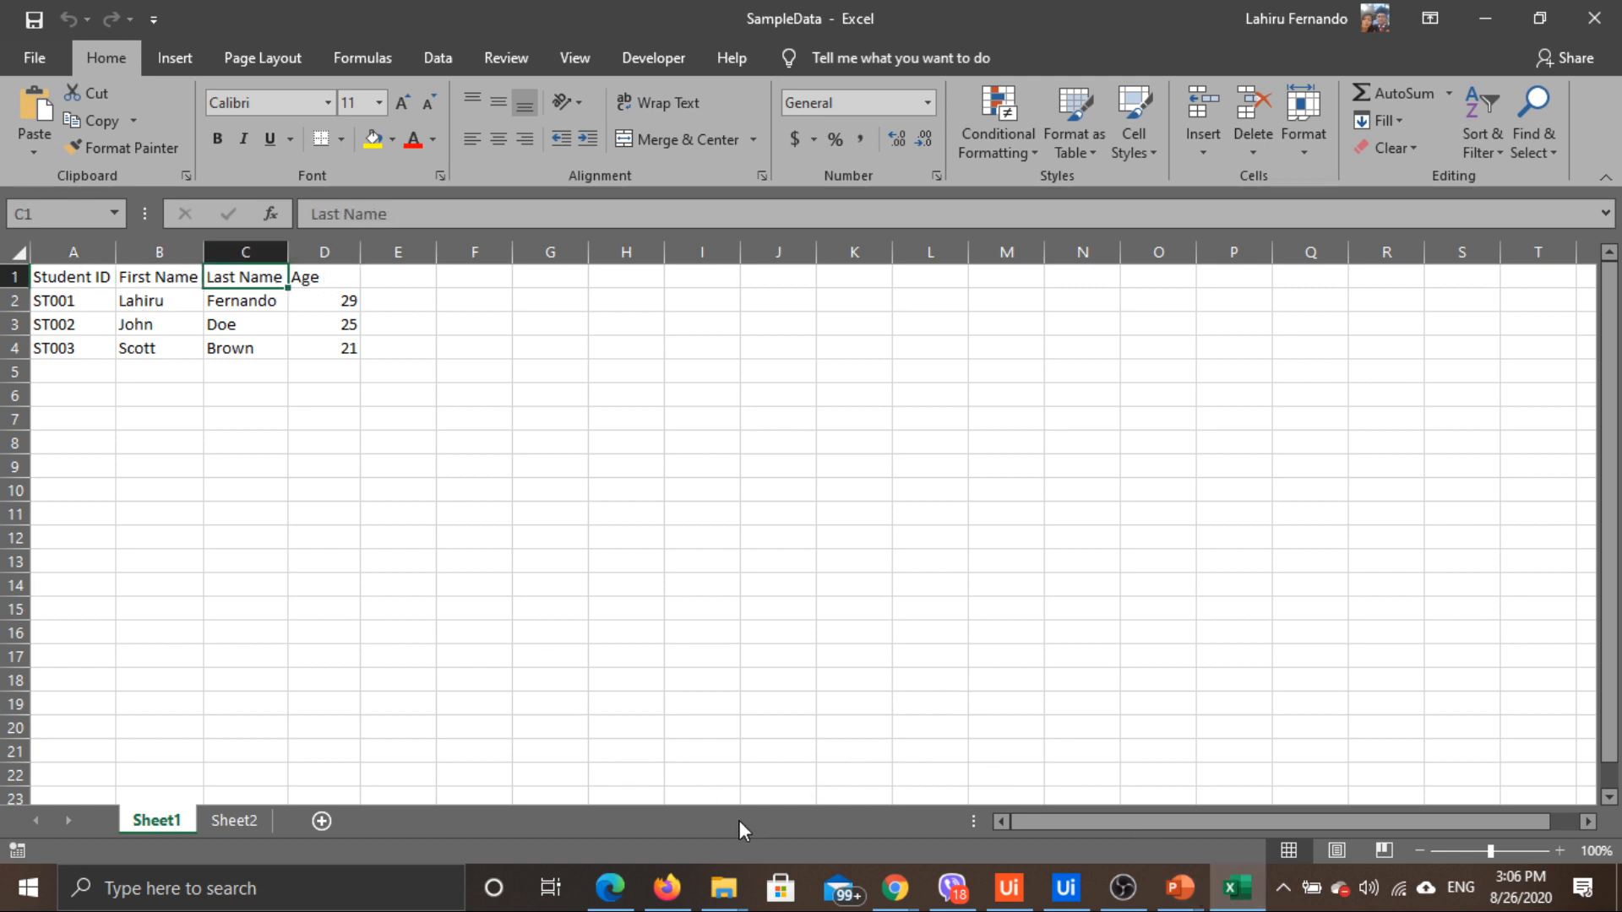
pyautogui.hotkey('alt', 'Tab')
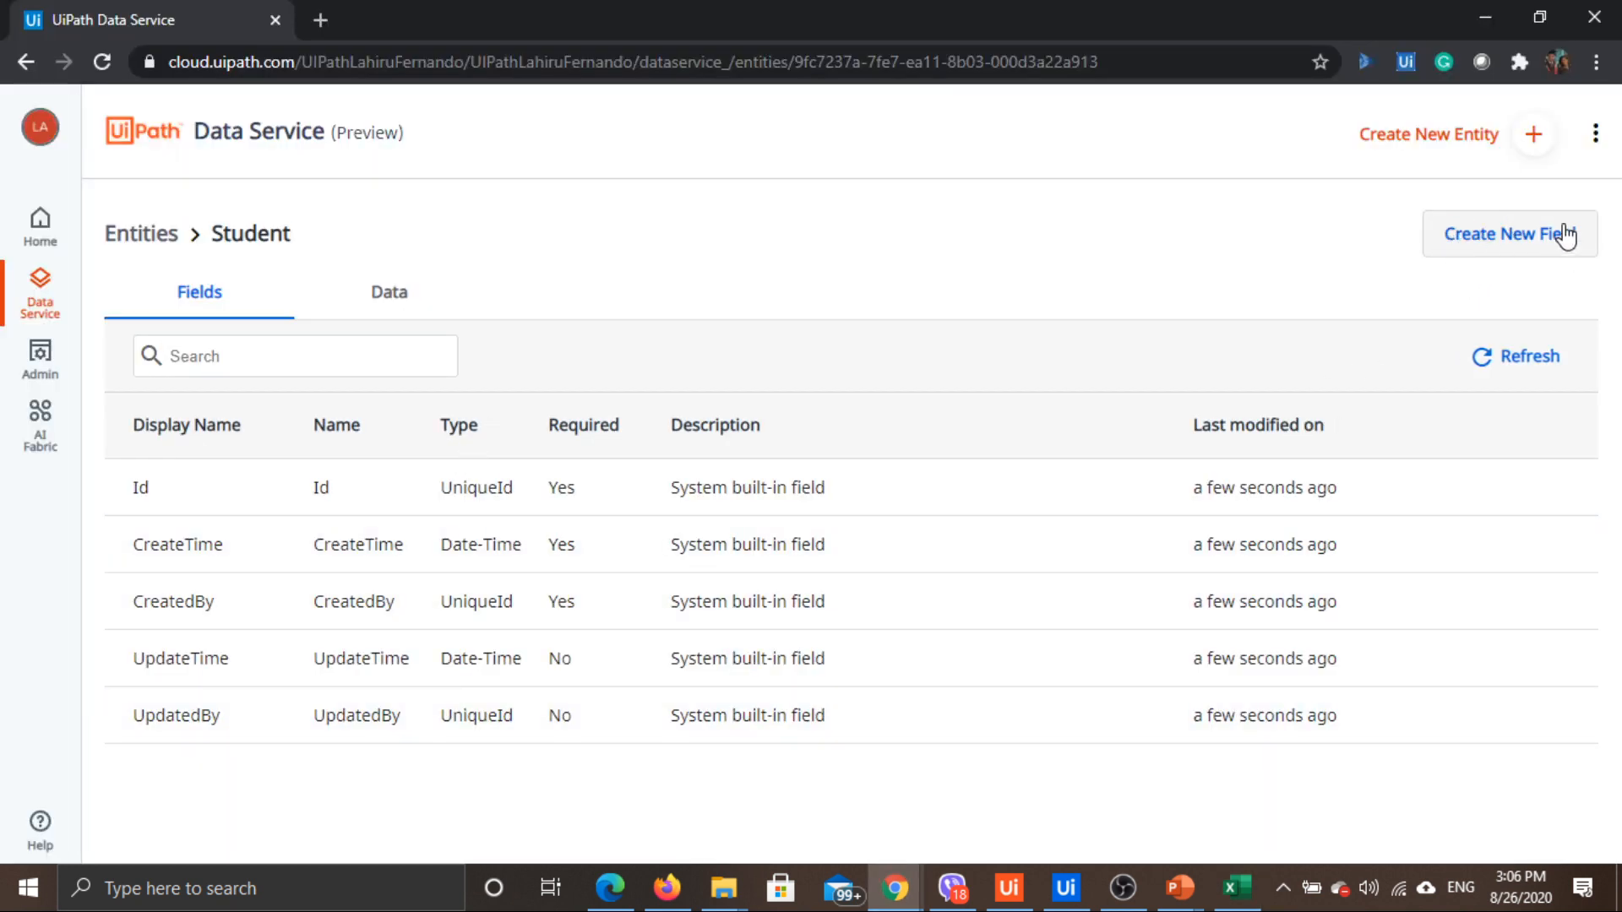
# Add a required Text field StudentID, keeping its 200 maximum length, and save
pyautogui.click(1498, 240)
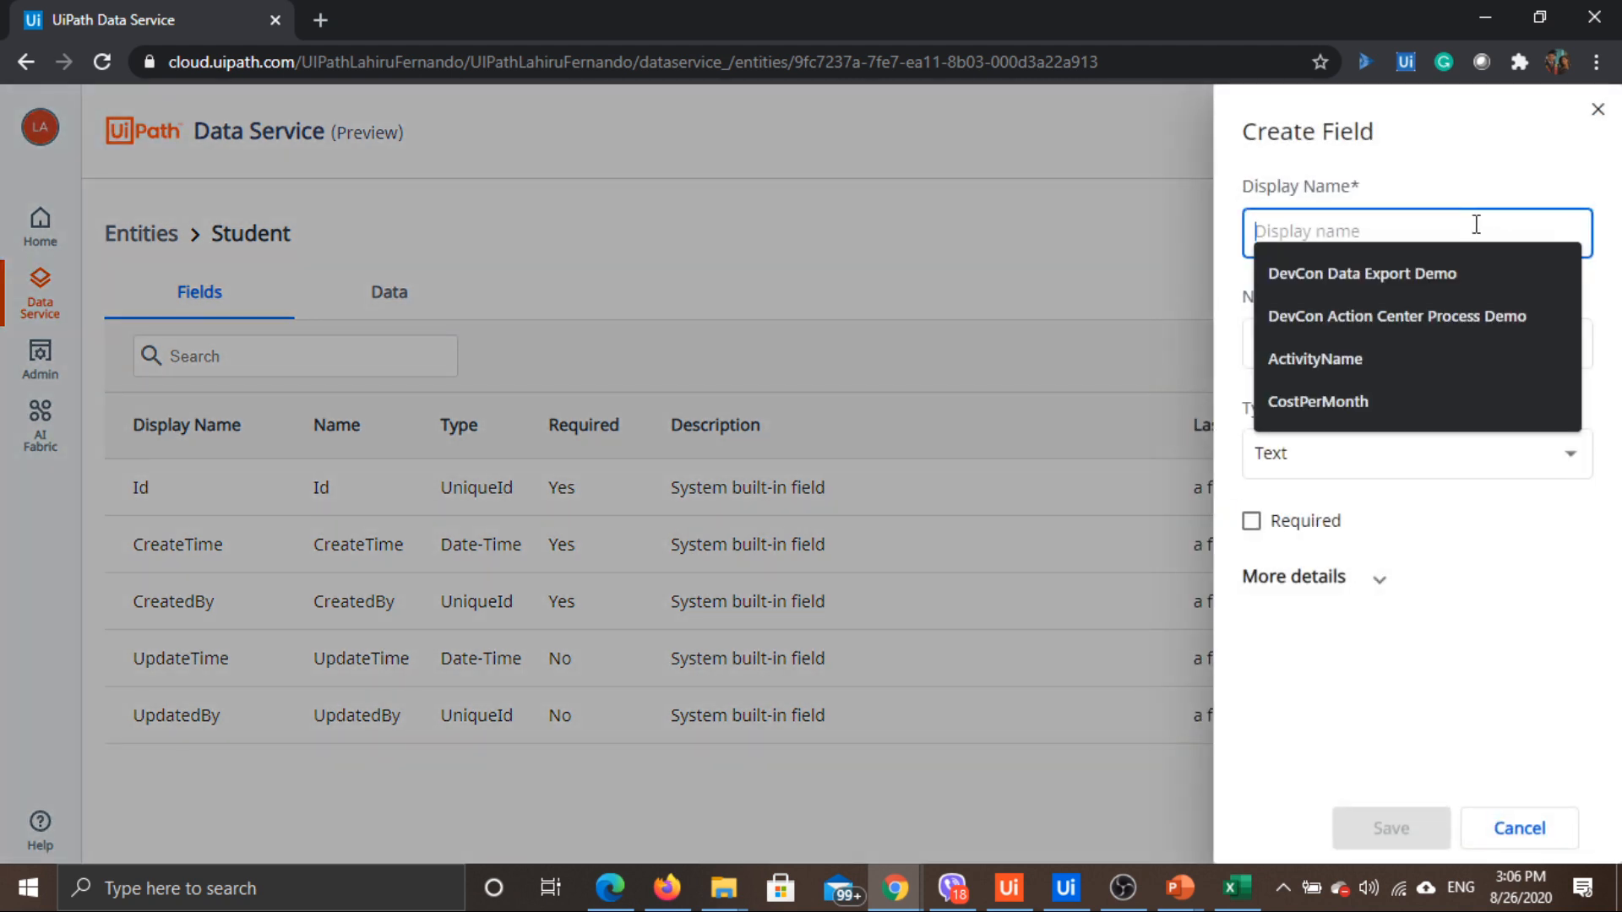
pyautogui.write('St')
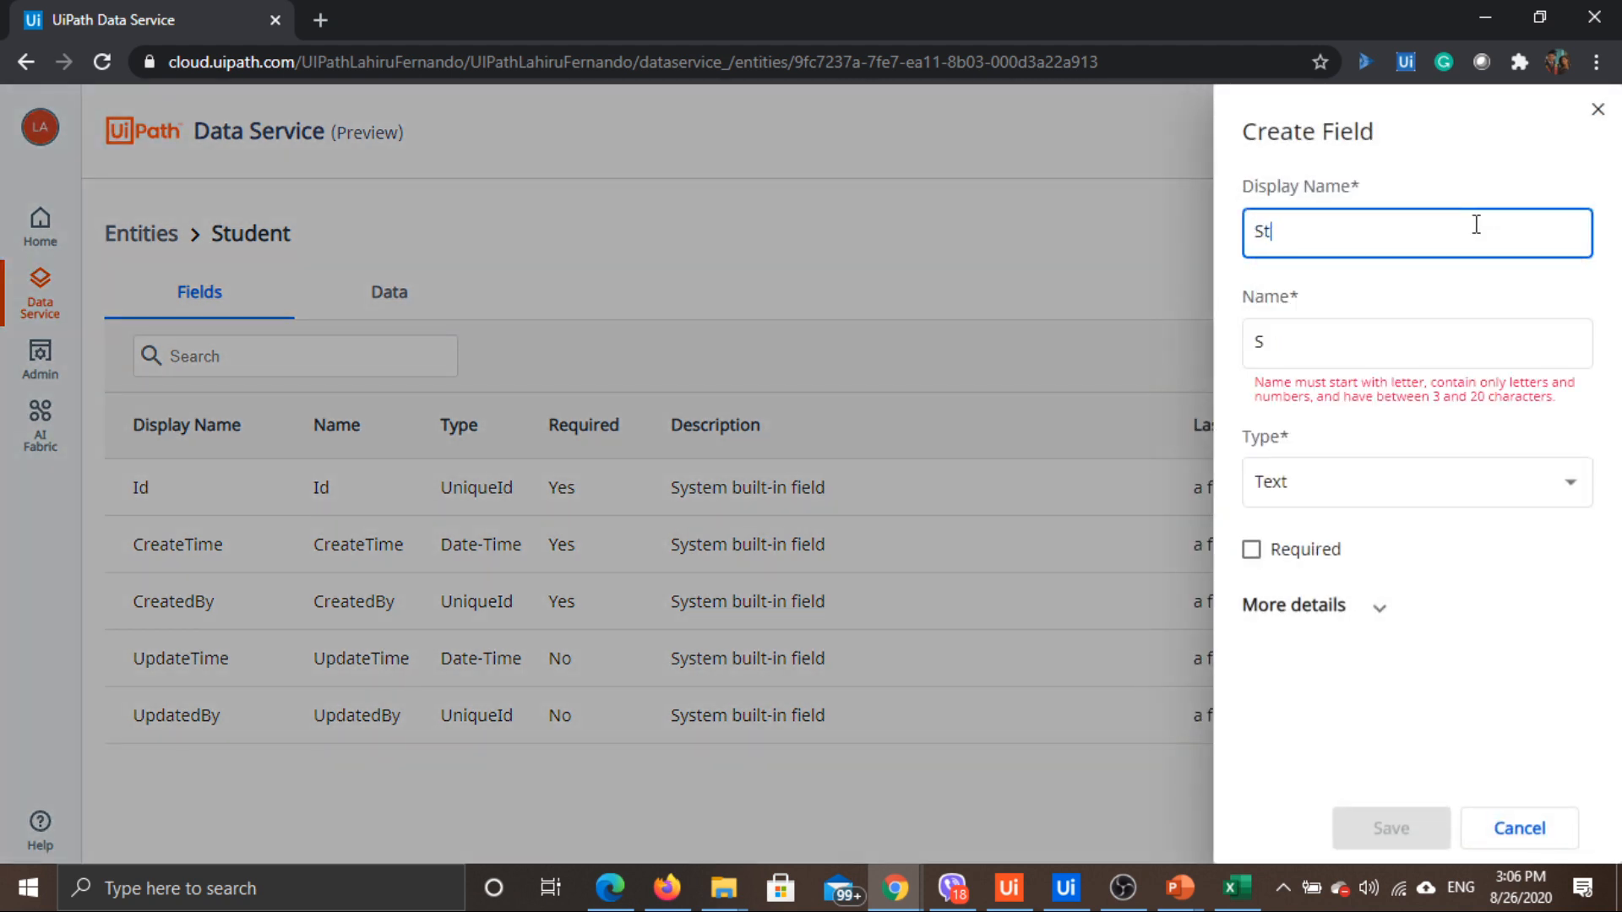
pyautogui.write('udentID')
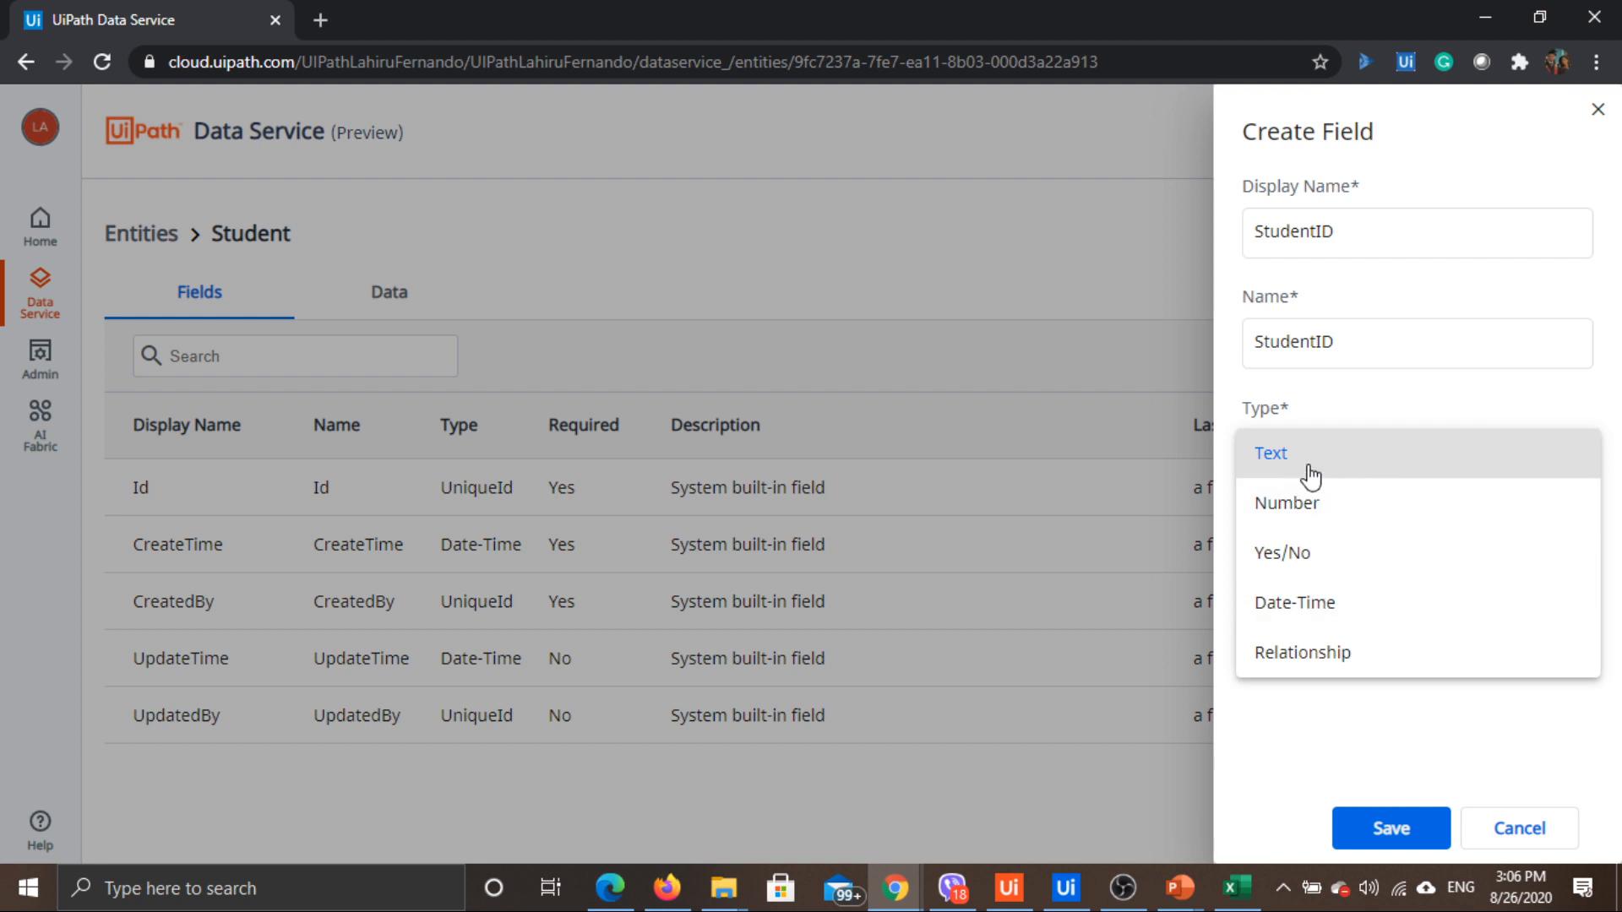
pyautogui.click(1341, 469)
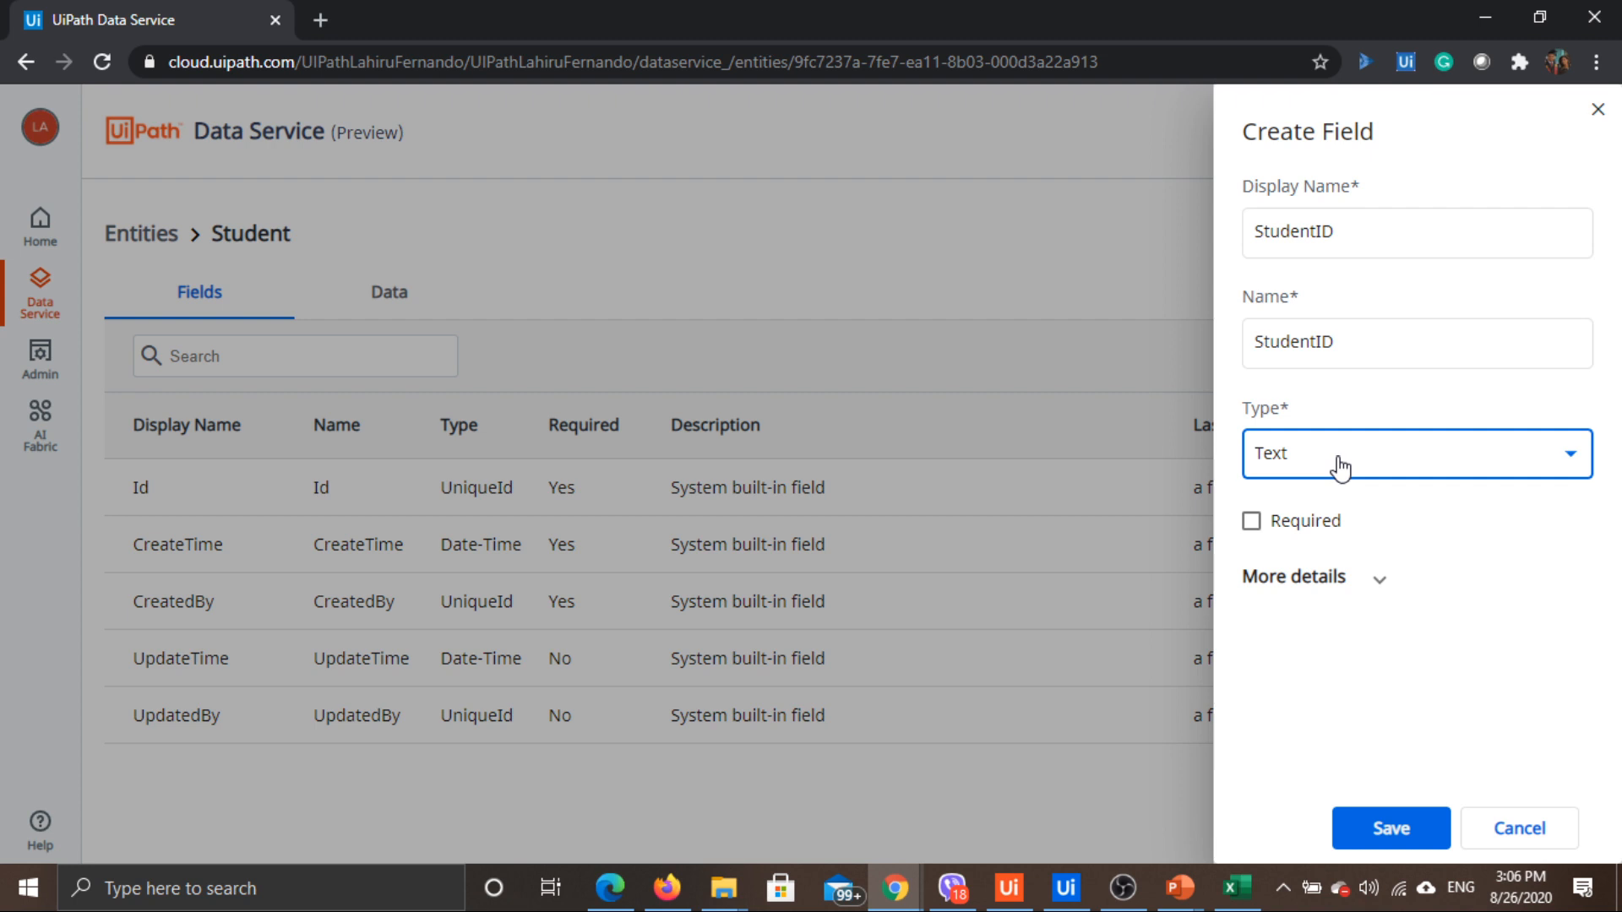
pyautogui.click(1254, 523)
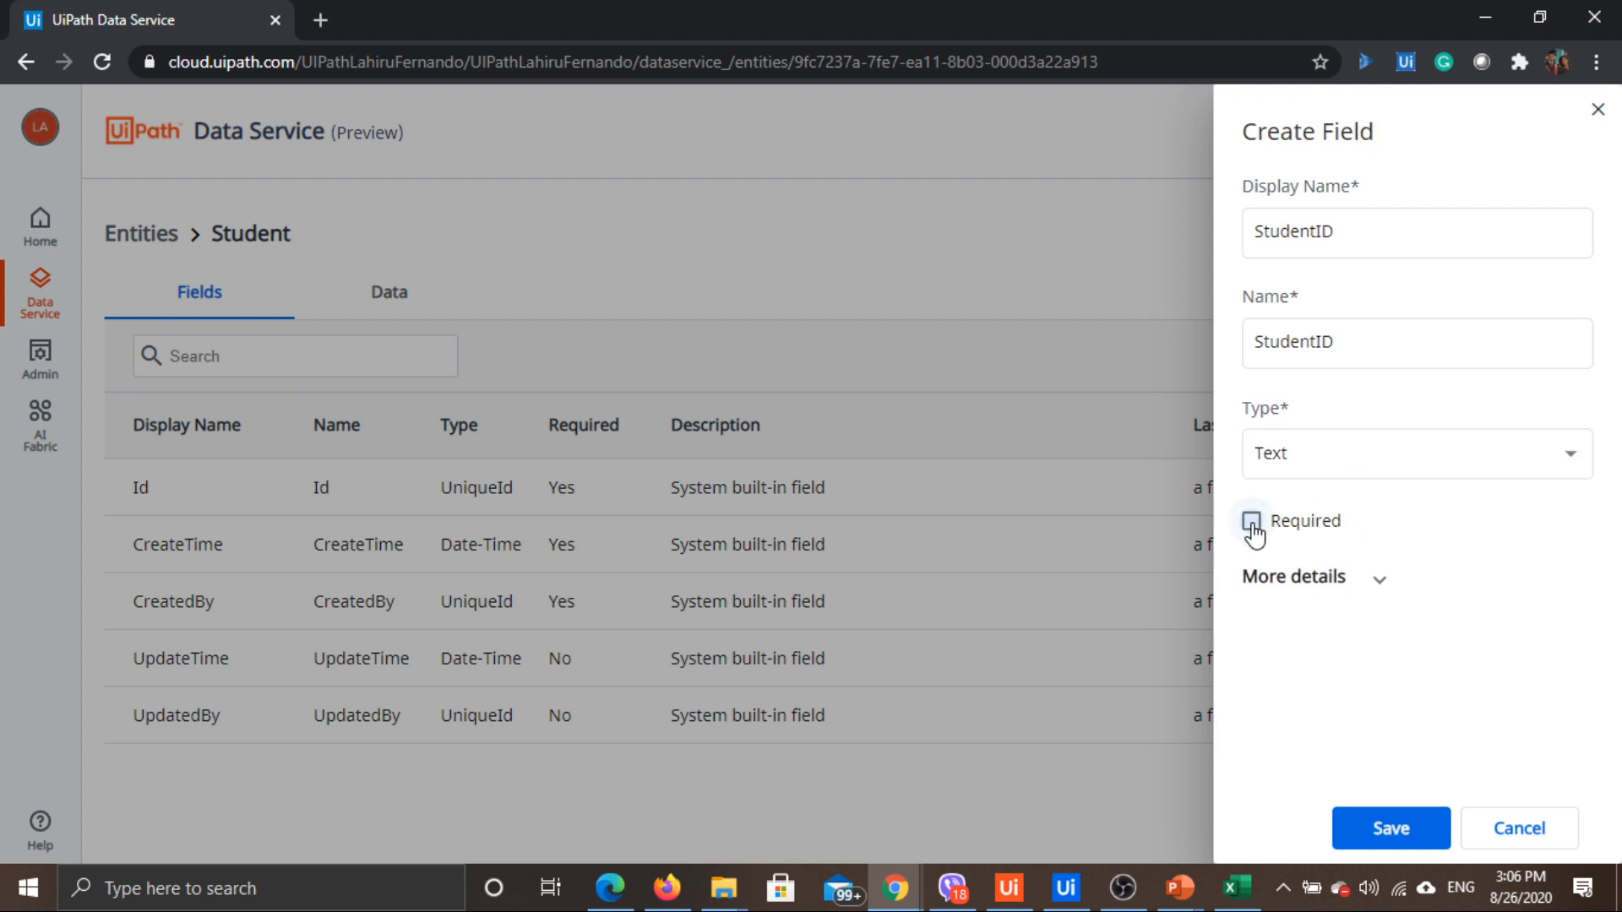
pyautogui.click(1373, 581)
pyautogui.scroll(-2, 1405, 474)
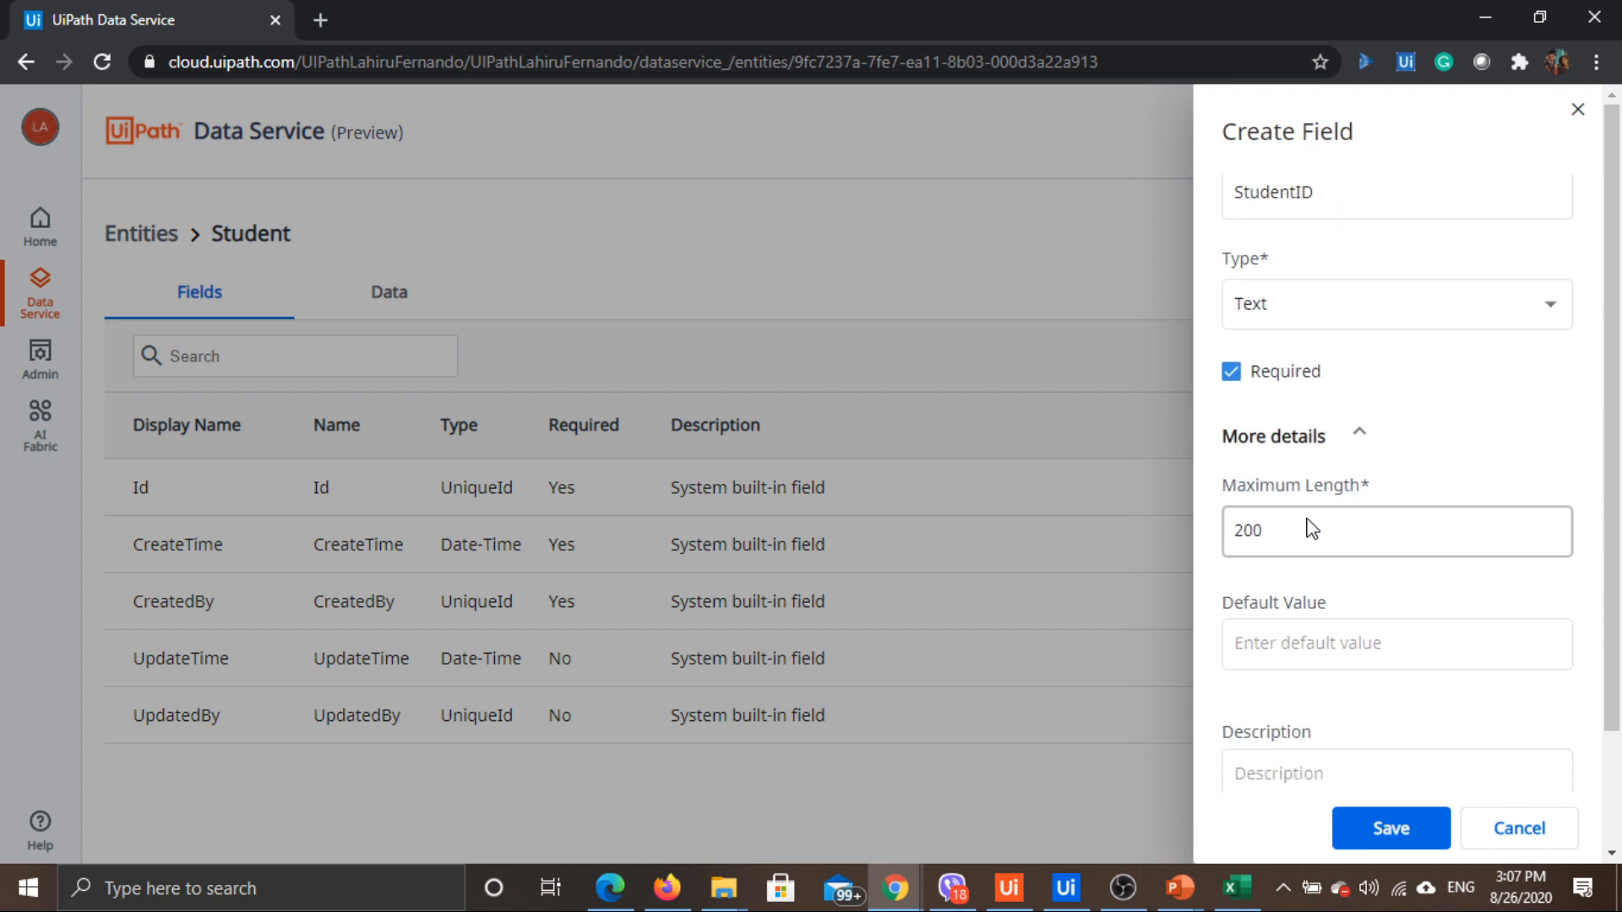
pyautogui.click(1286, 531)
pyautogui.click(1307, 646)
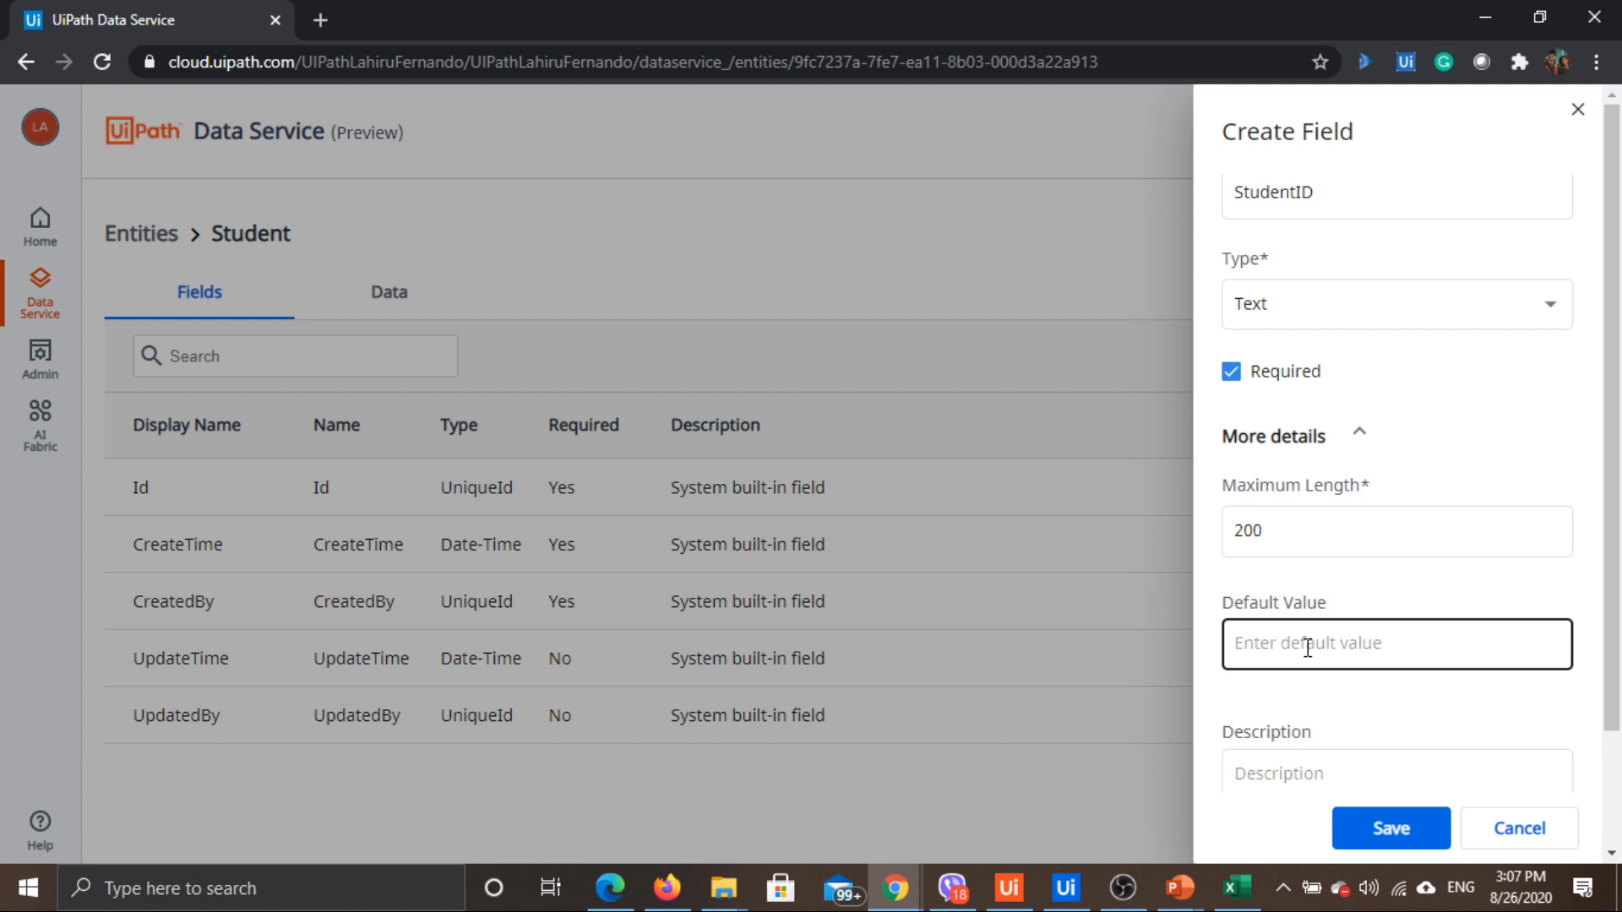
pyautogui.scroll(-2, 1317, 609)
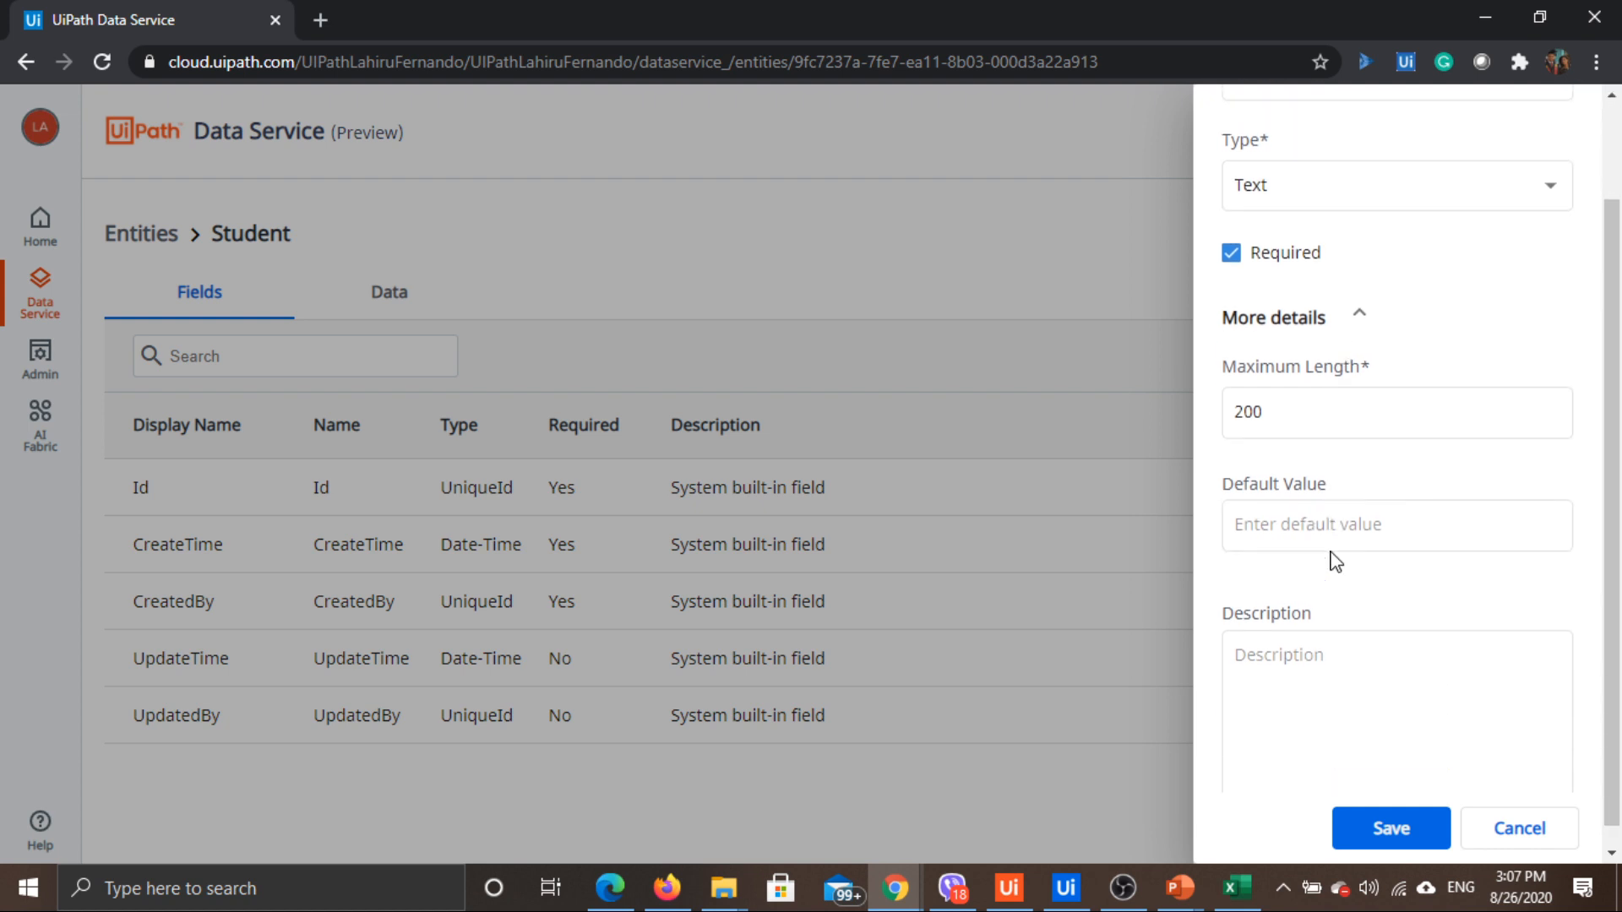
pyautogui.click(1263, 659)
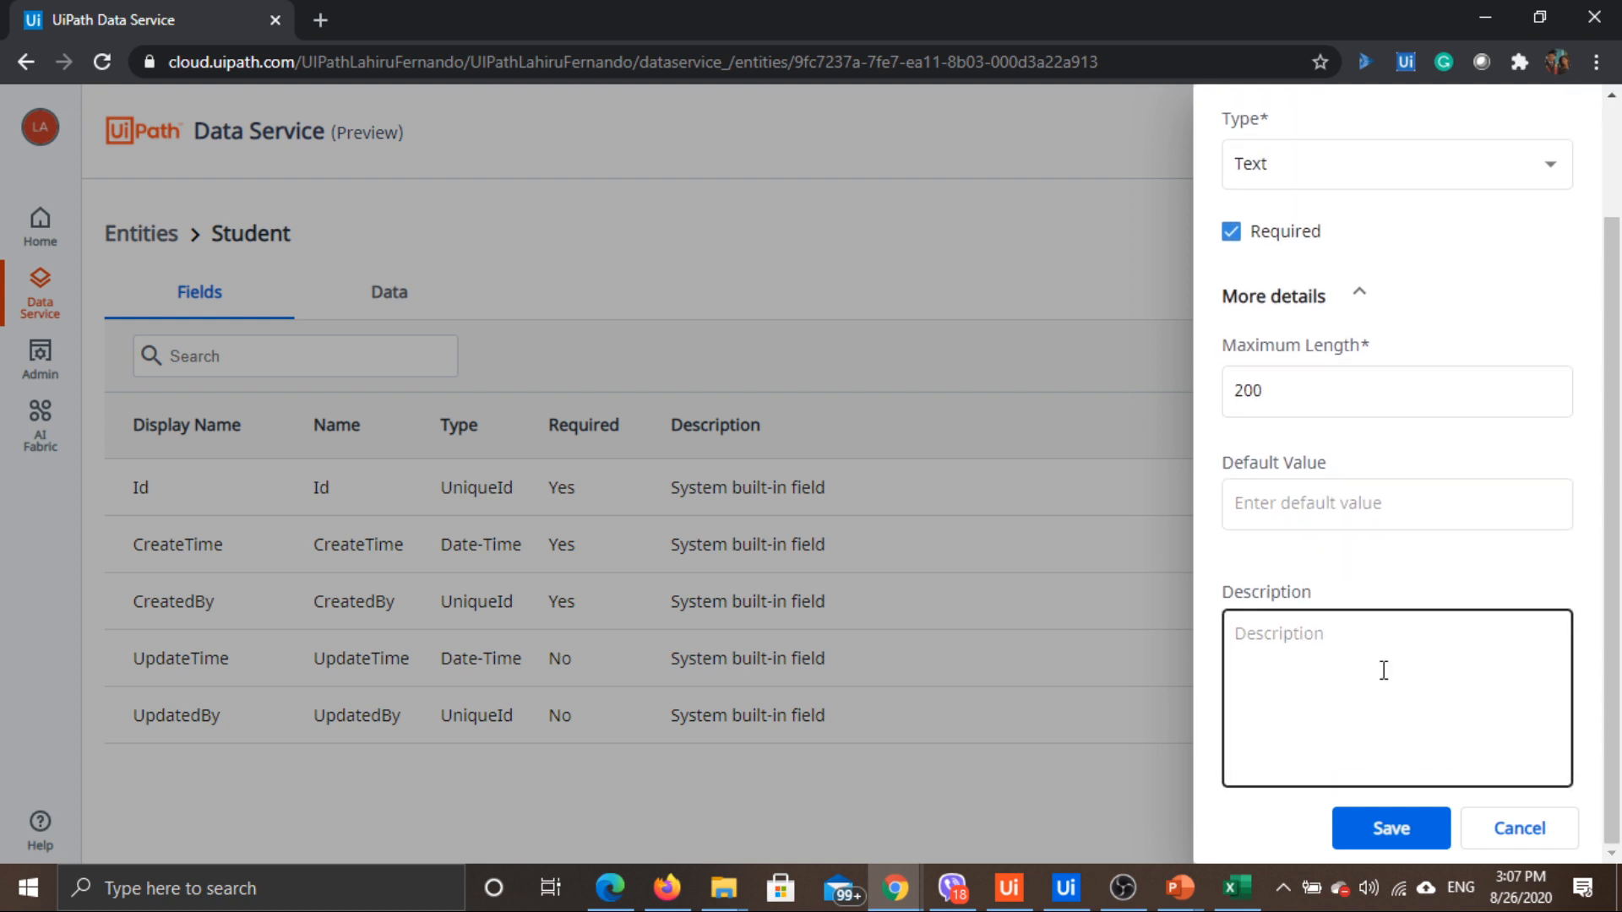
pyautogui.scroll(2, 1361, 647)
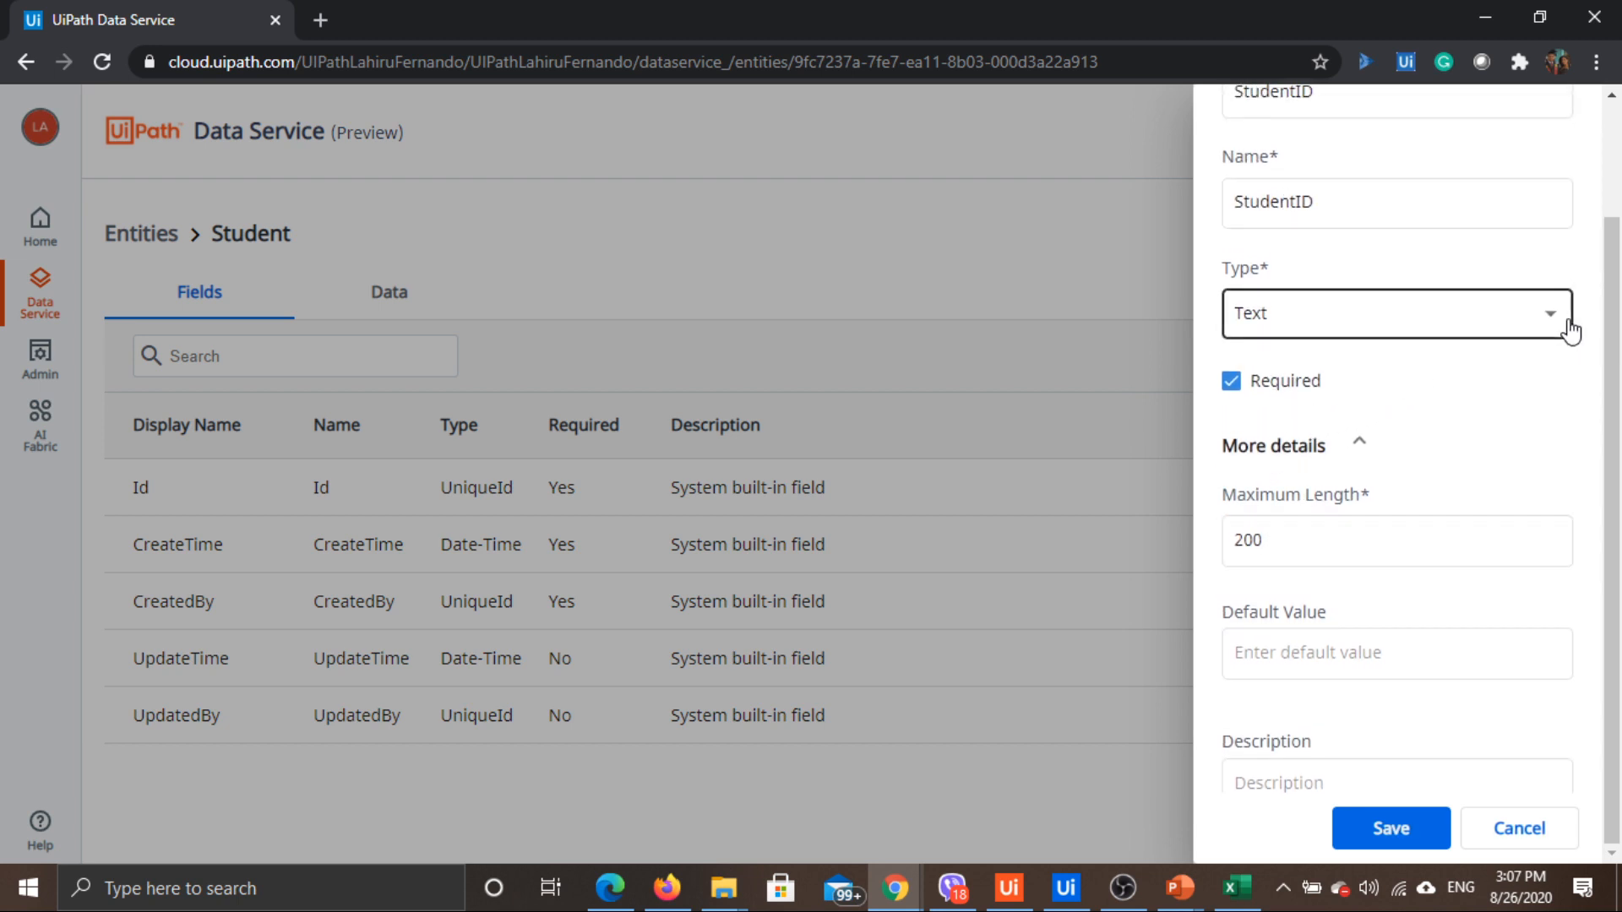
pyautogui.click(1404, 833)
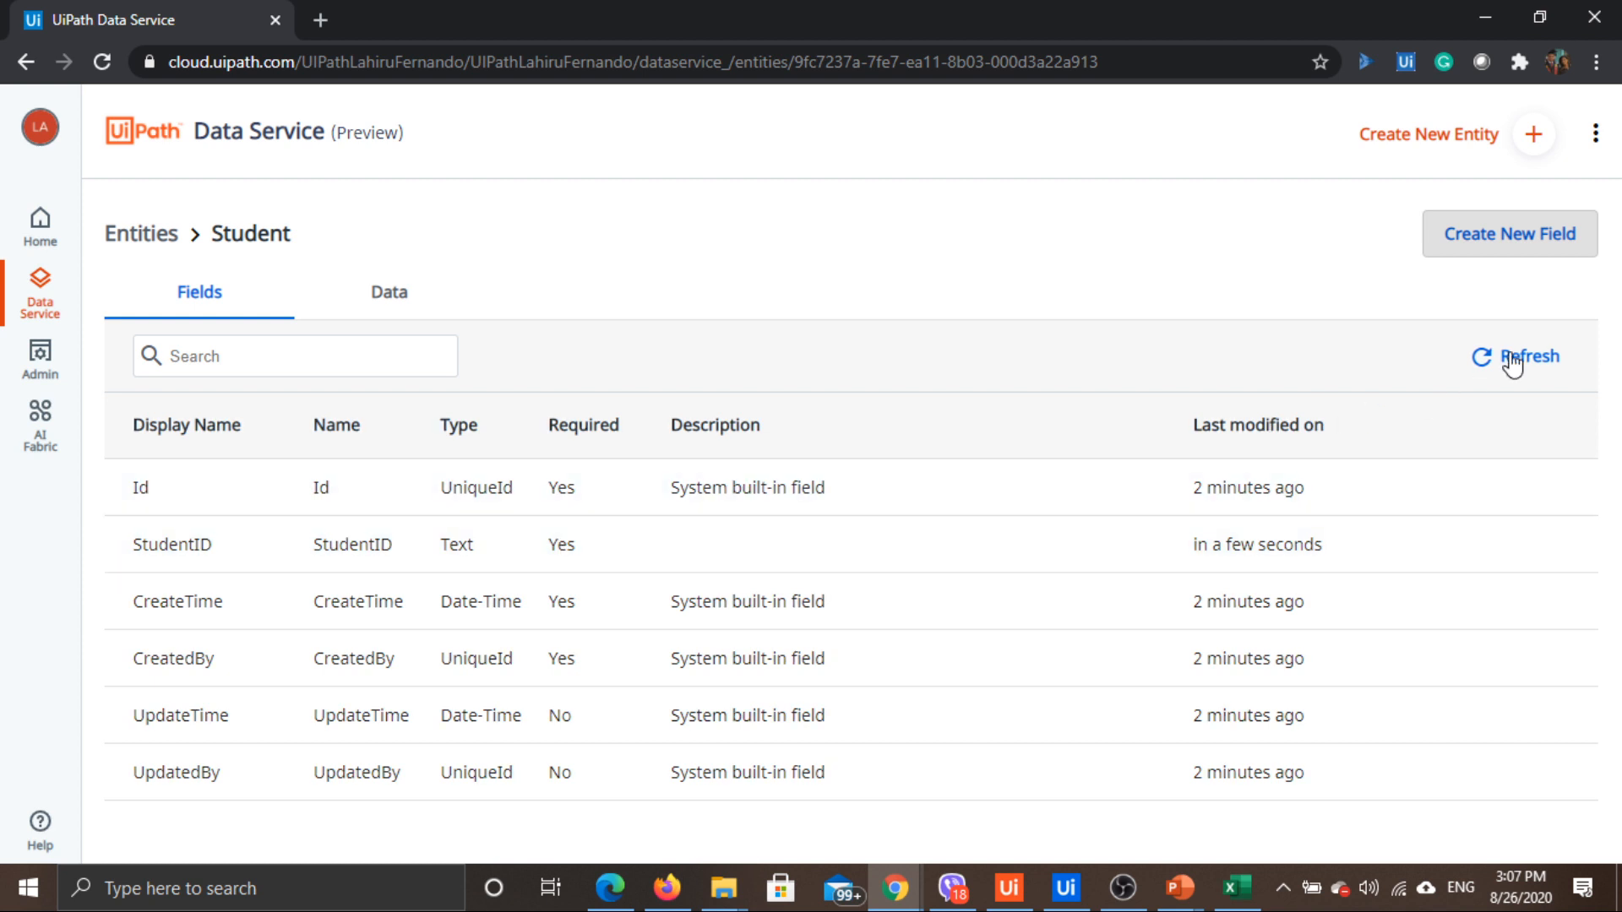
# Add a required Text field named FirstName to Student
pyautogui.click(1544, 247)
pyautogui.click(1419, 230)
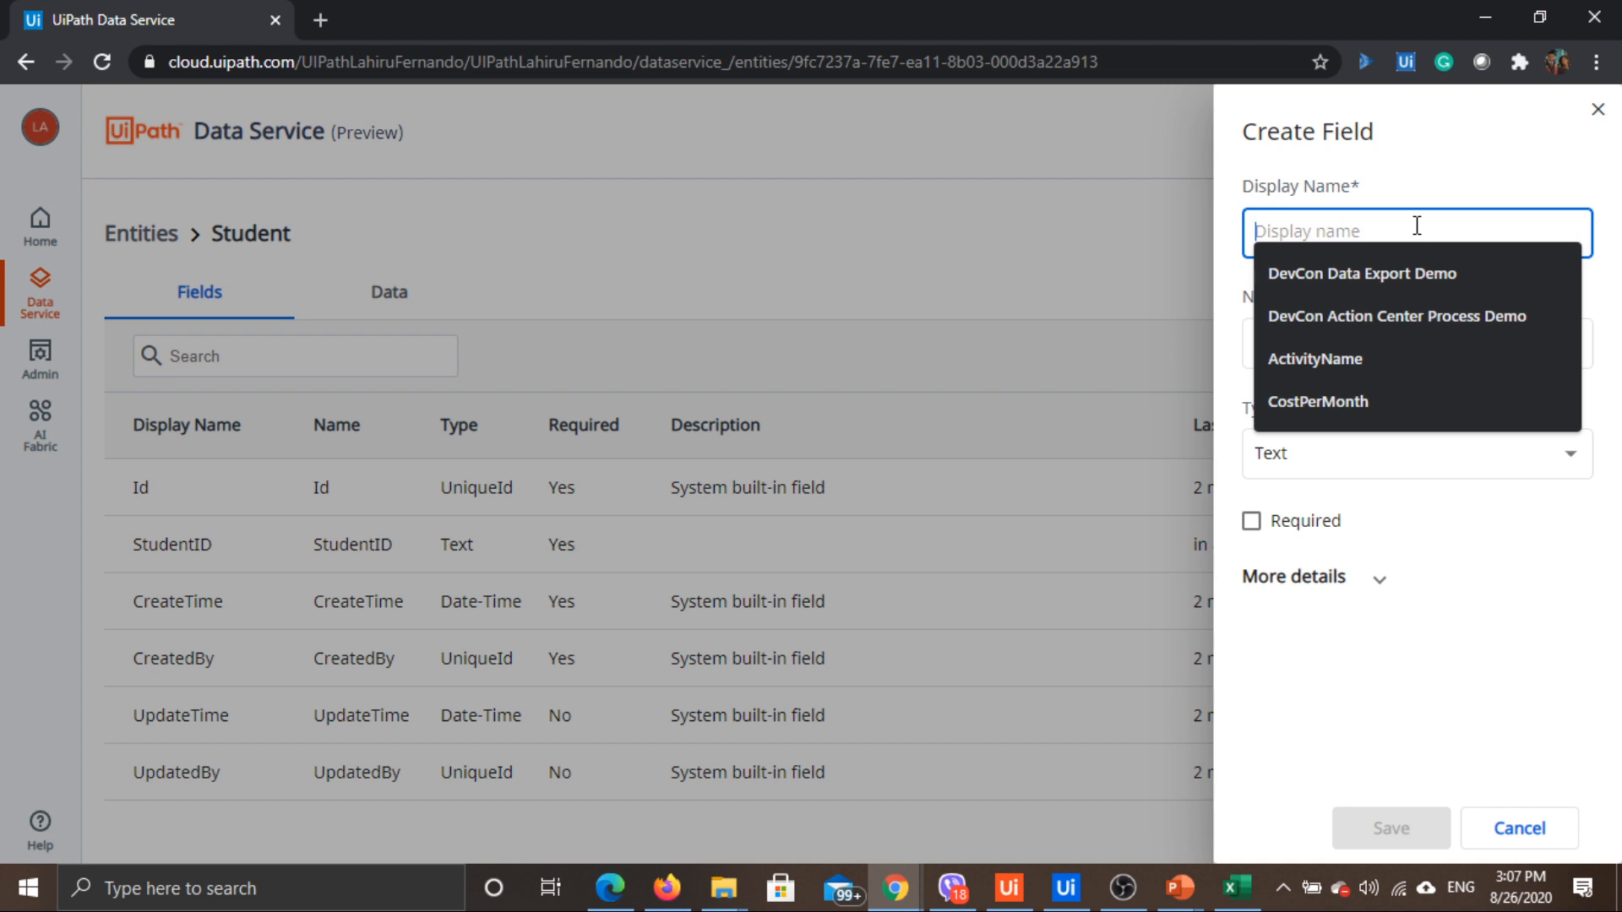
pyautogui.write('Student')
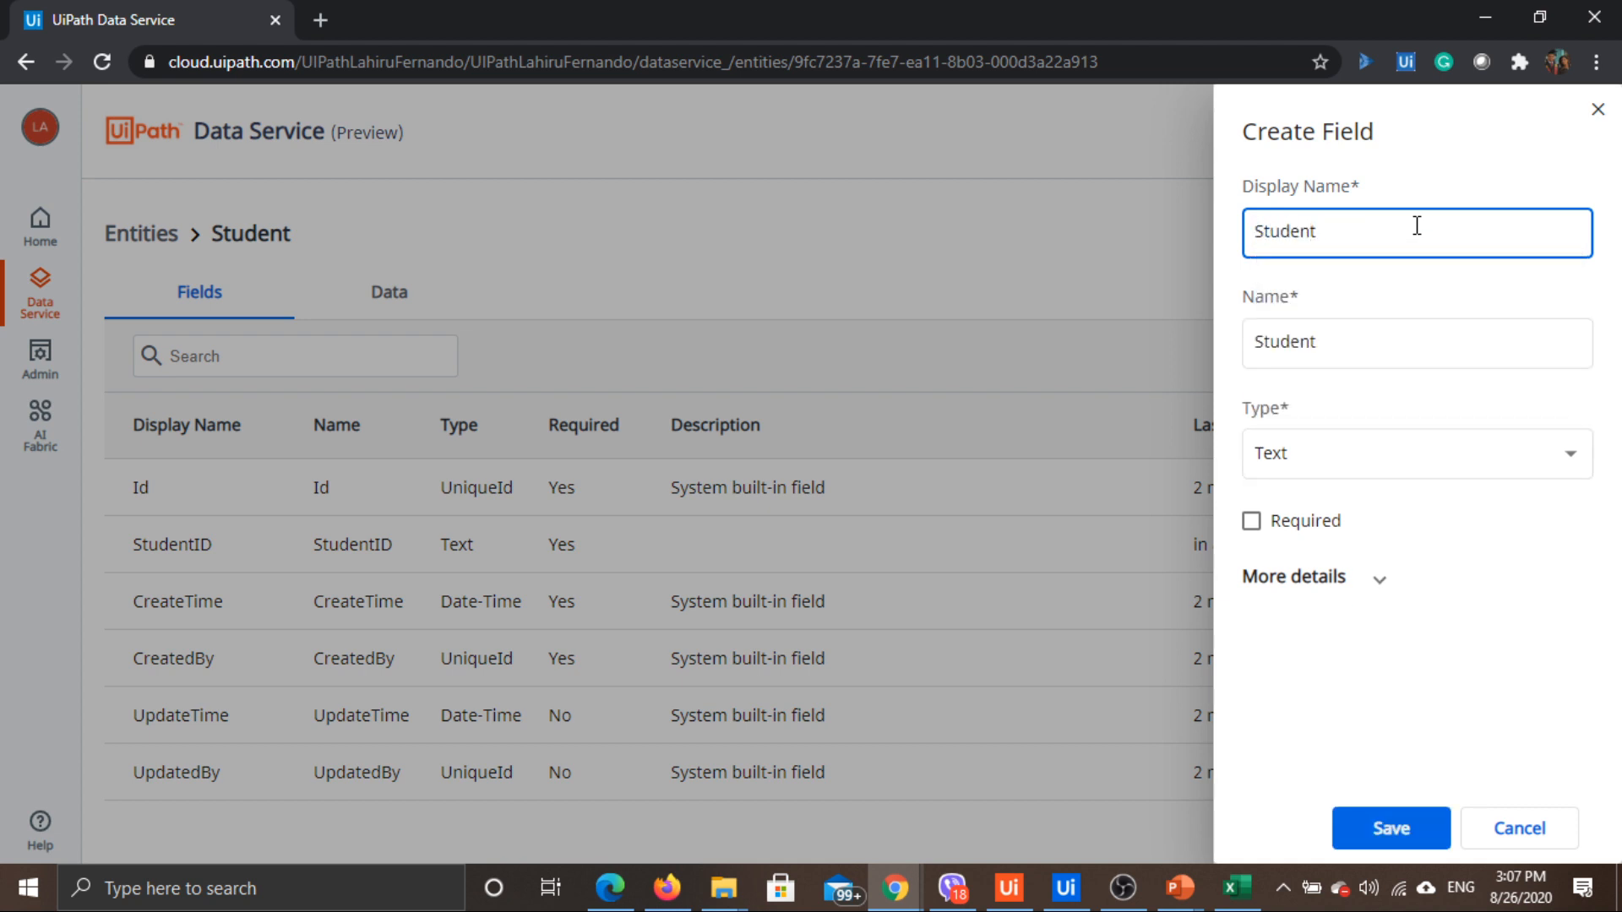
pyautogui.hotkey('ctrl', 'a')
pyautogui.write('FirstName')
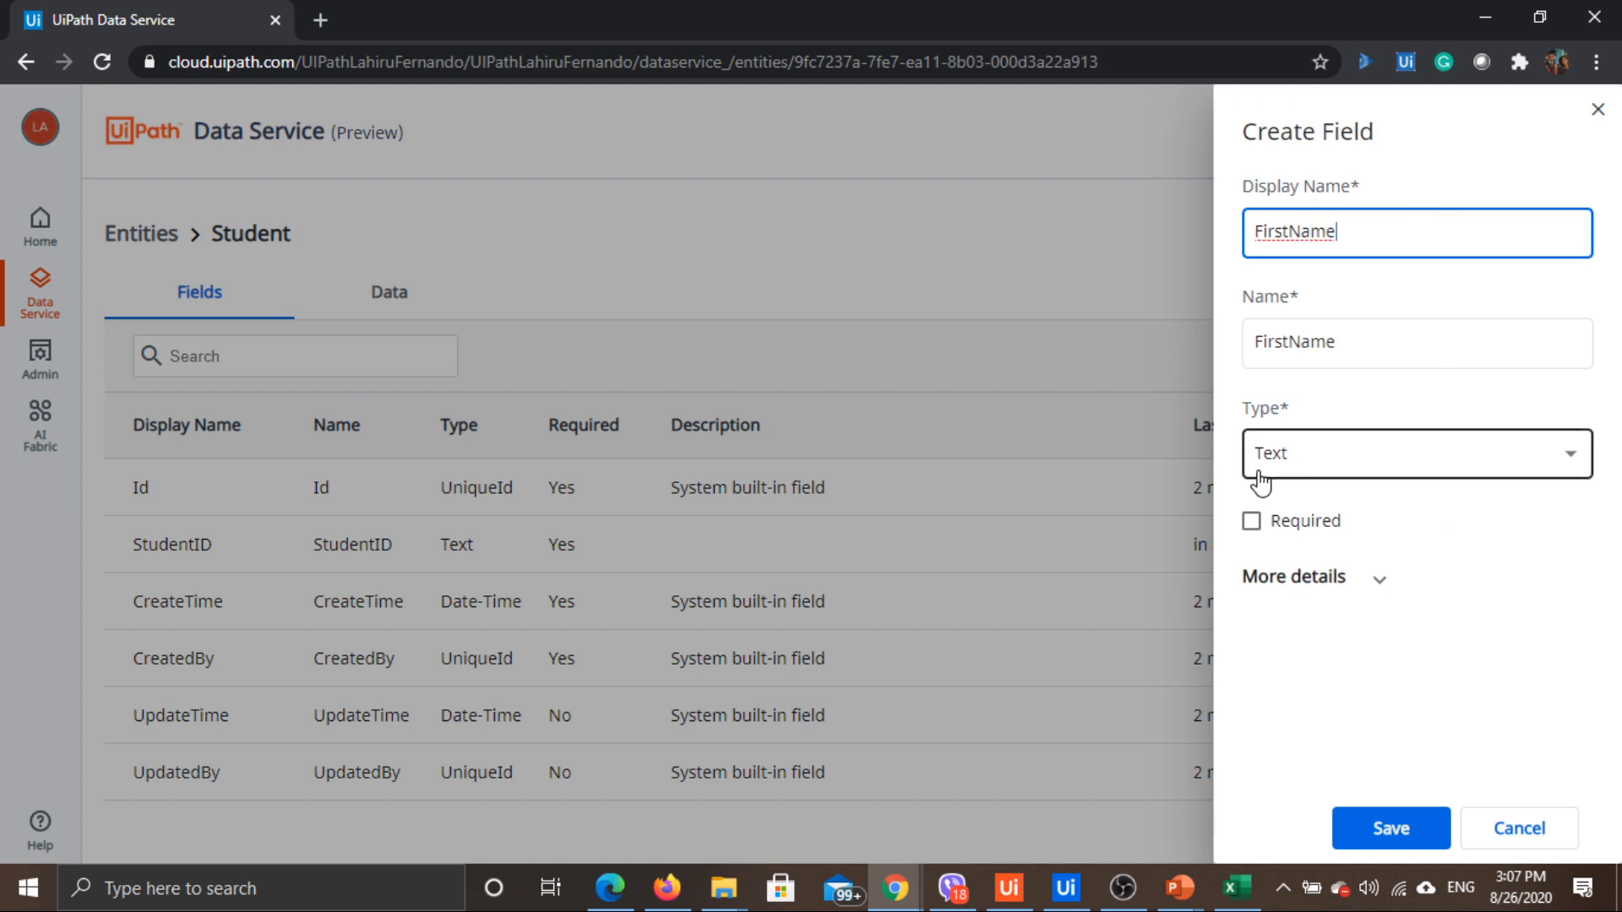
pyautogui.click(1307, 522)
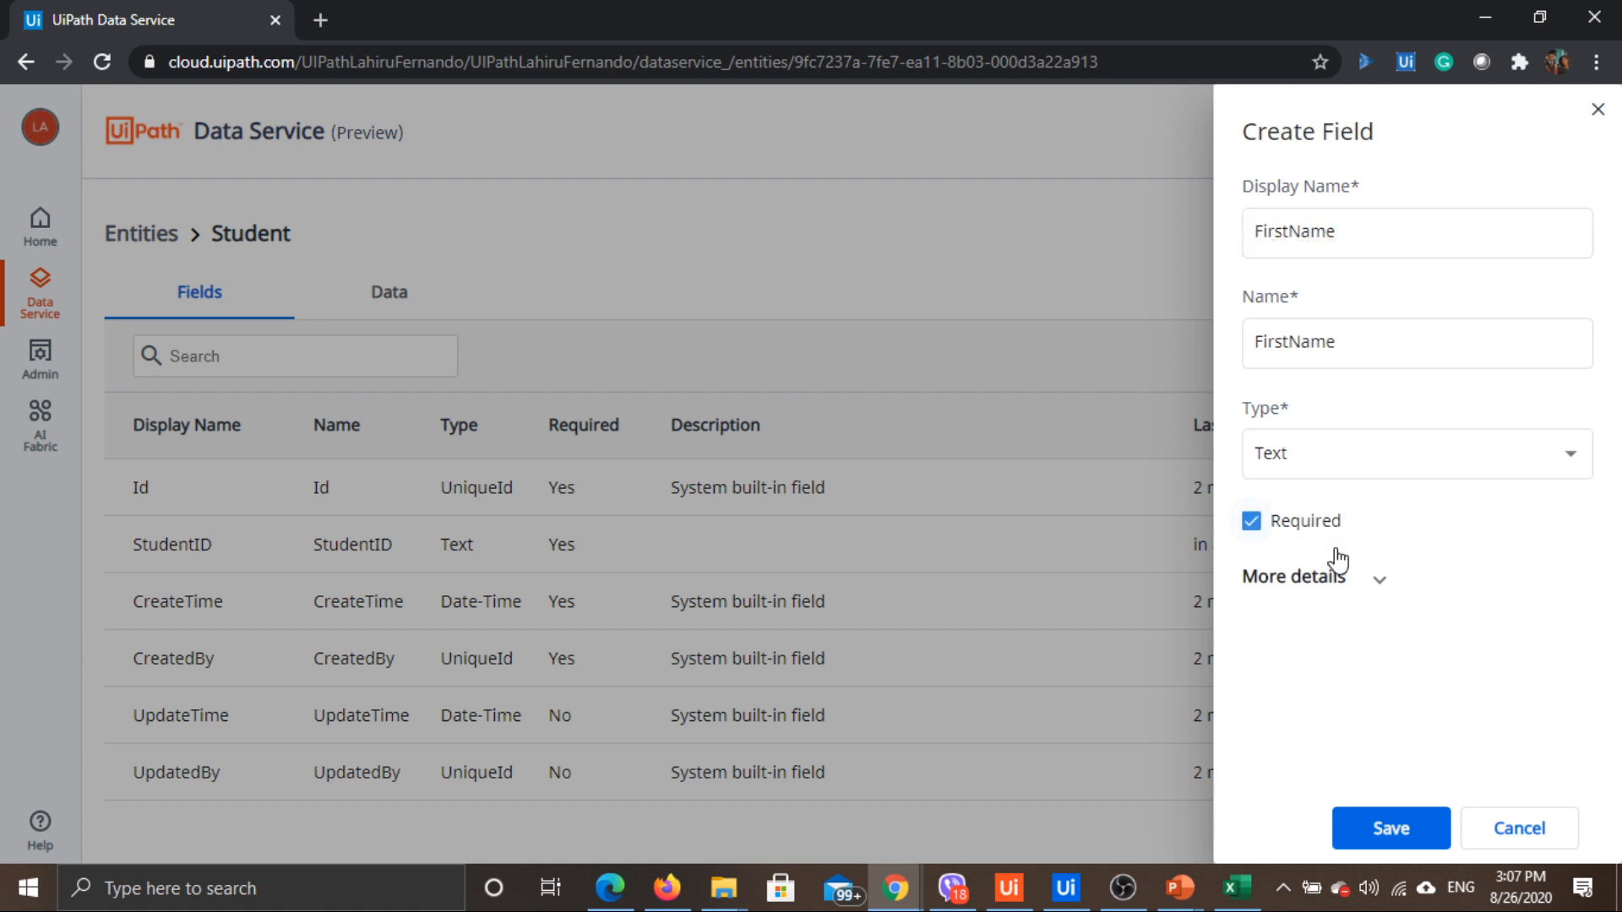
pyautogui.click(1378, 581)
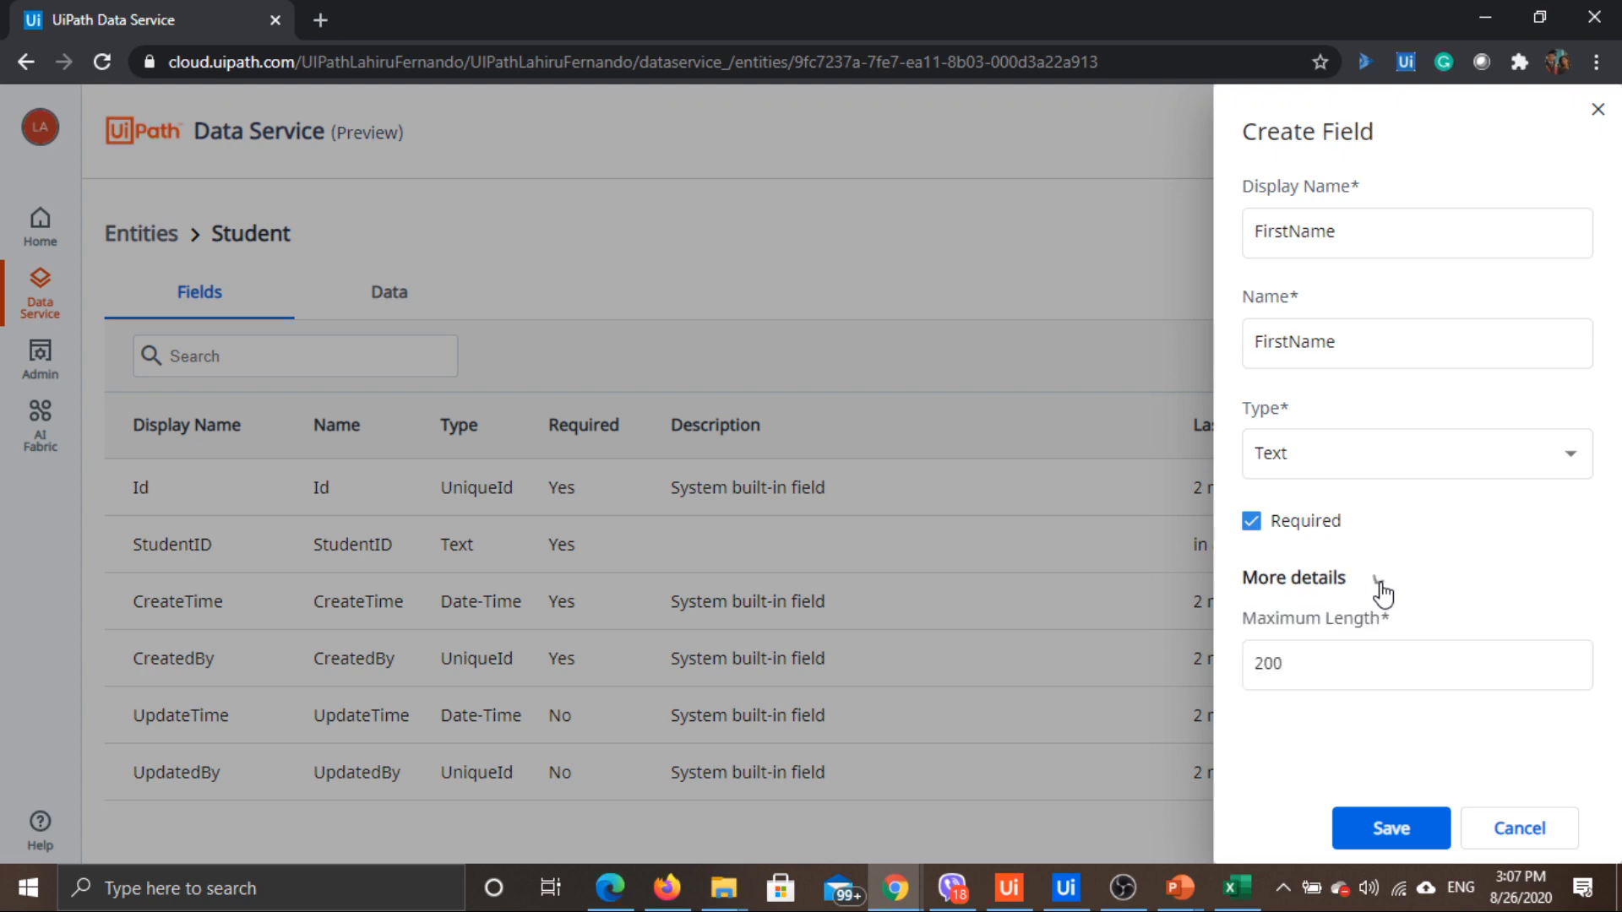
pyautogui.scroll(-2, 1352, 675)
pyautogui.scroll(-2, 1410, 583)
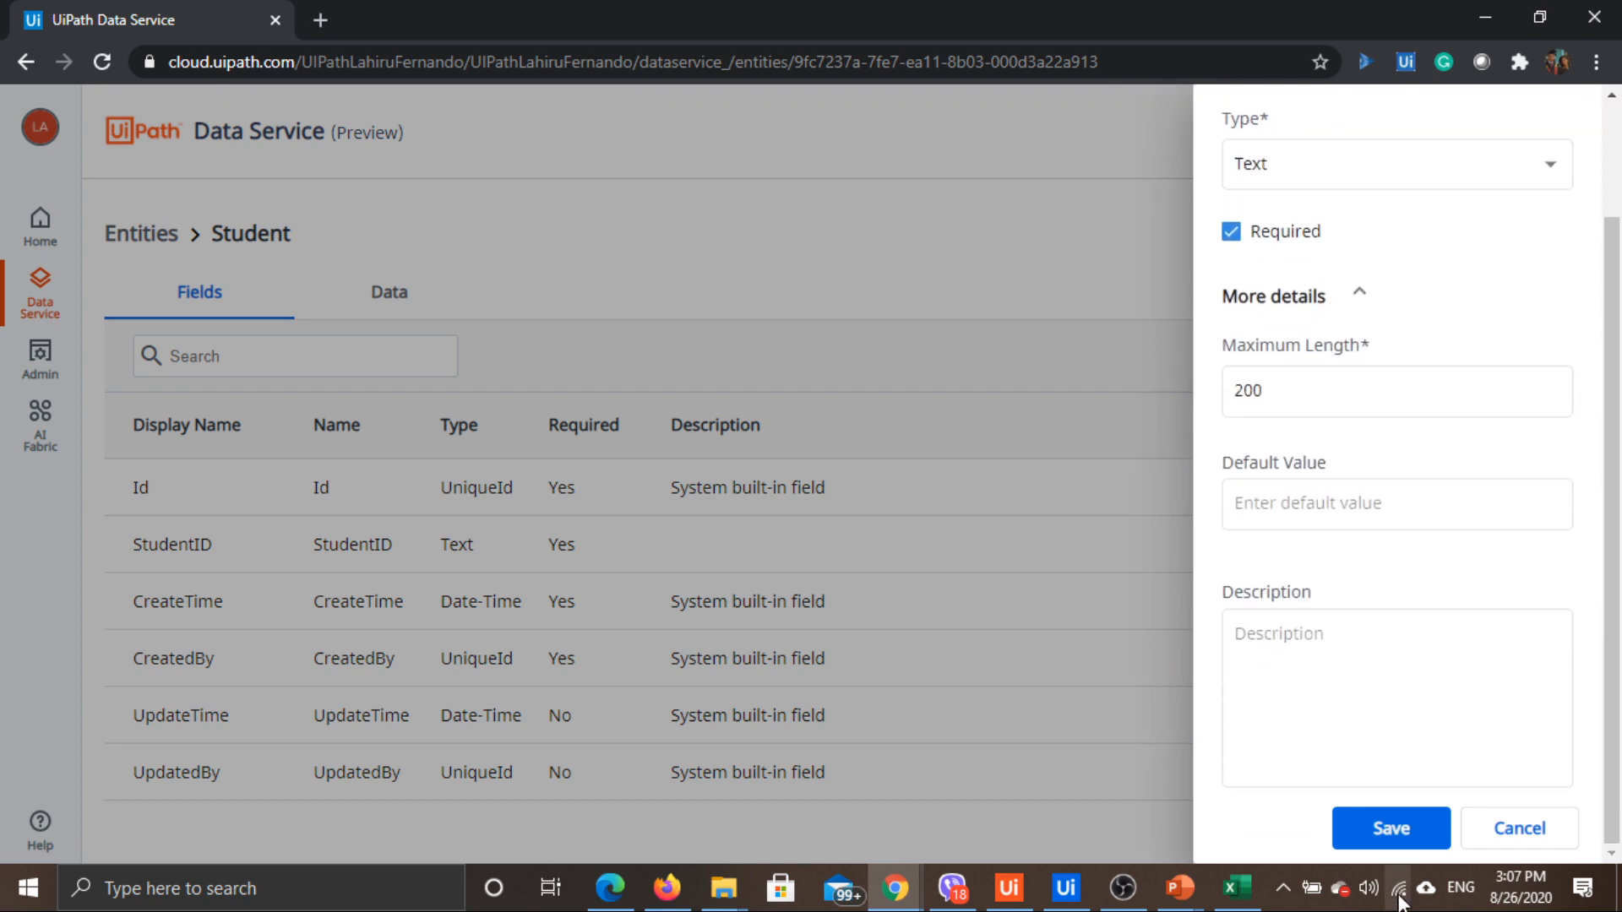
pyautogui.click(1394, 829)
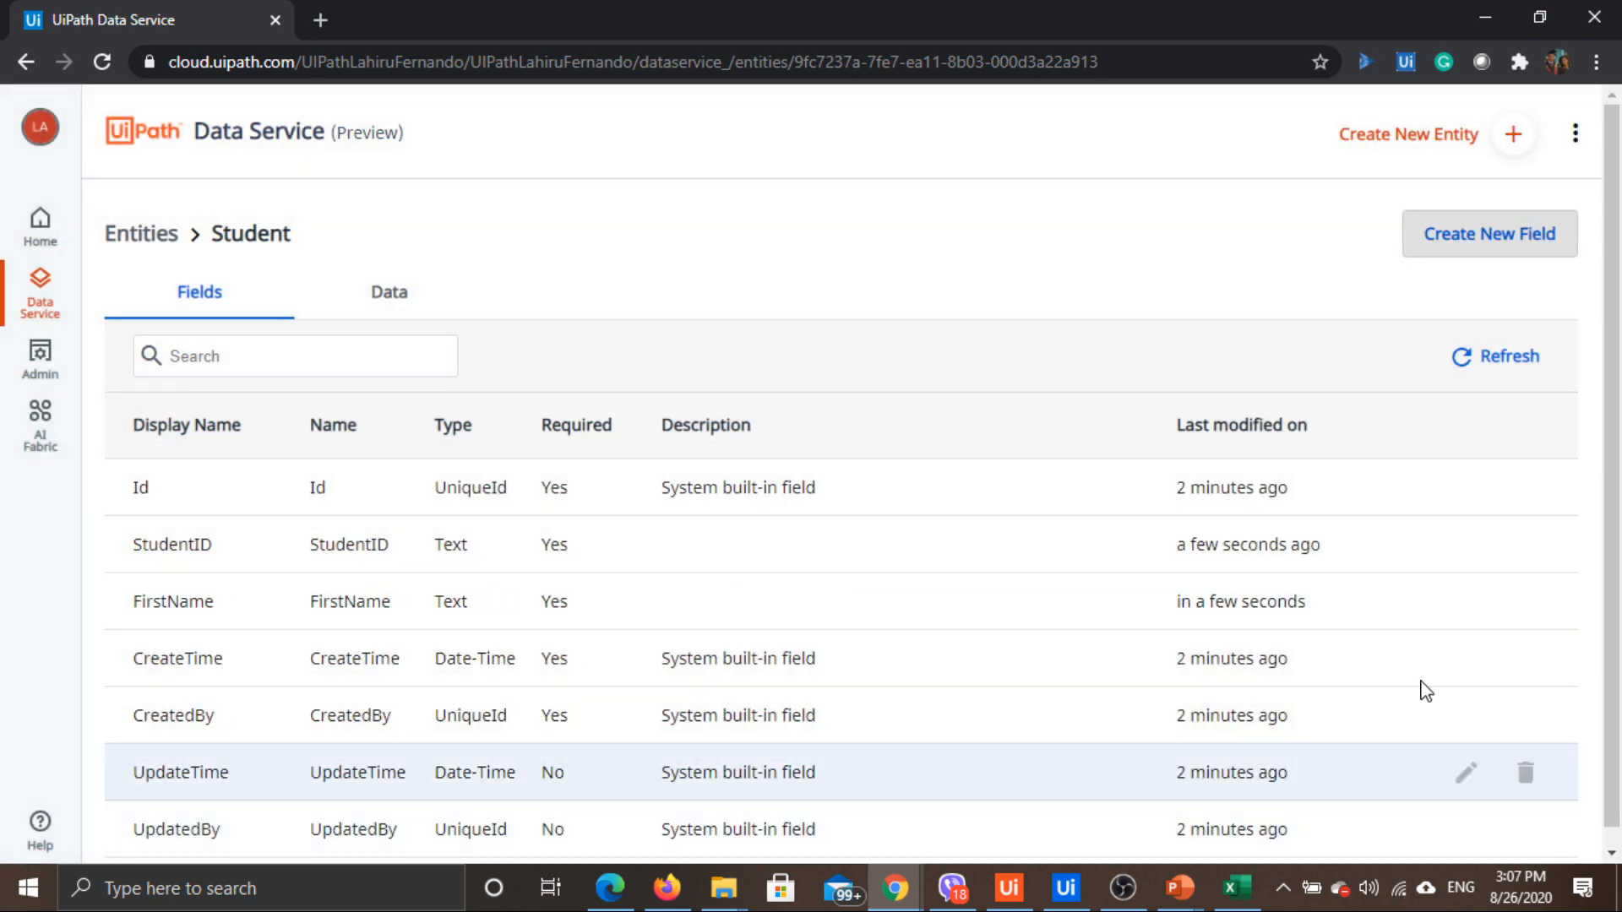
# Add a required LastName text field
pyautogui.click(1475, 239)
pyautogui.write('St')
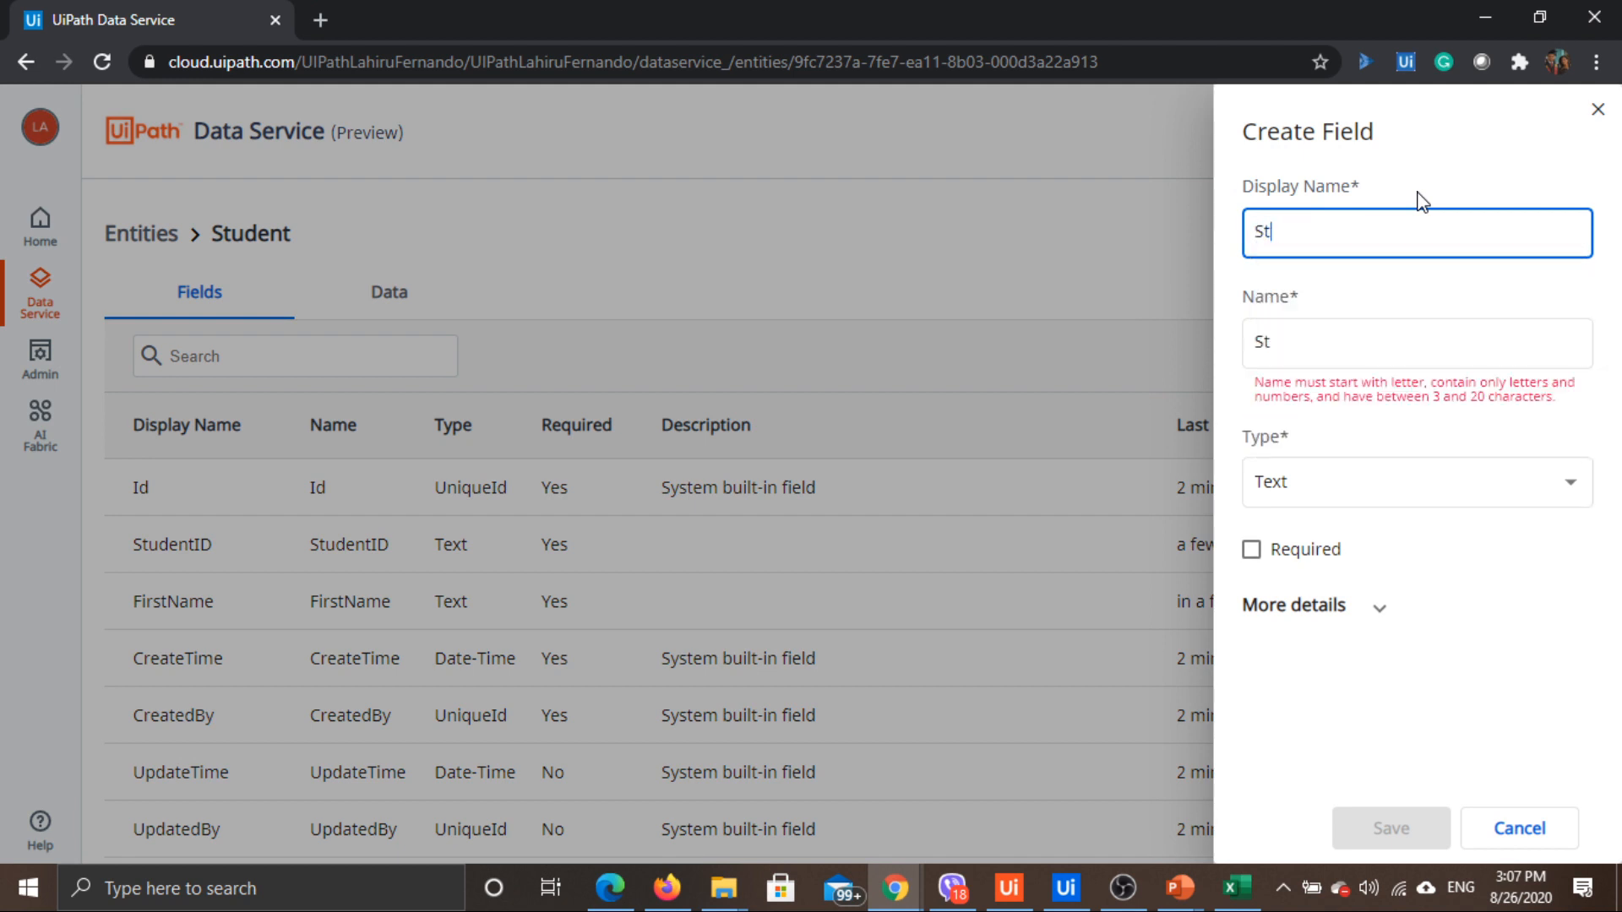
pyautogui.hotkey('ctrl', 'a')
pyautogui.write('LastNane')
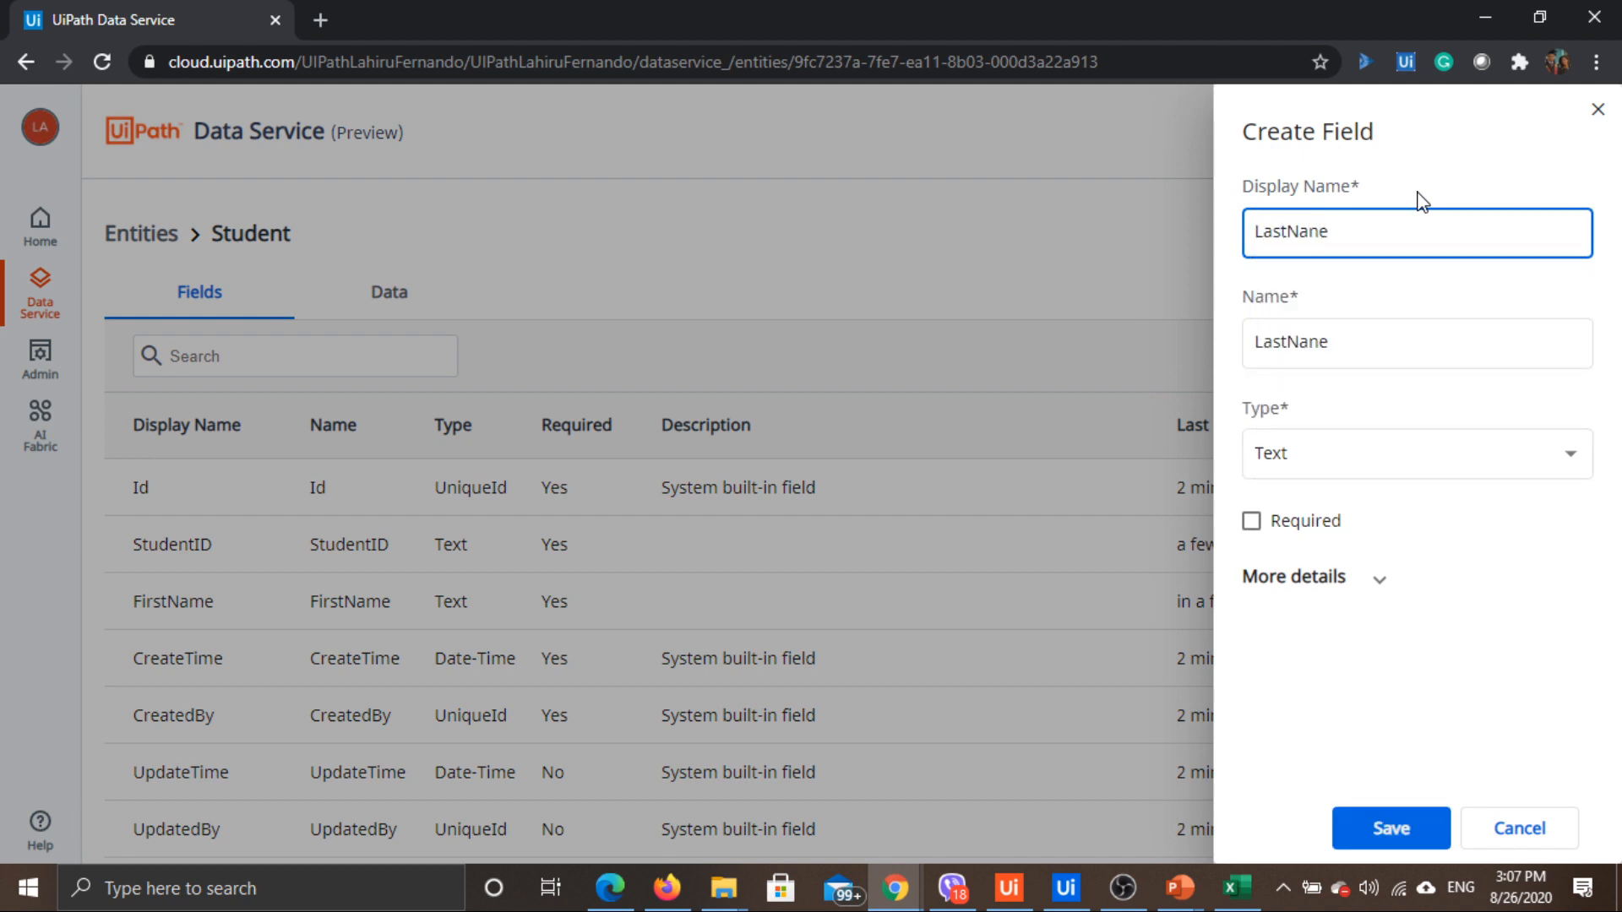
pyautogui.write('me')
pyautogui.click(1258, 521)
pyautogui.click(1392, 826)
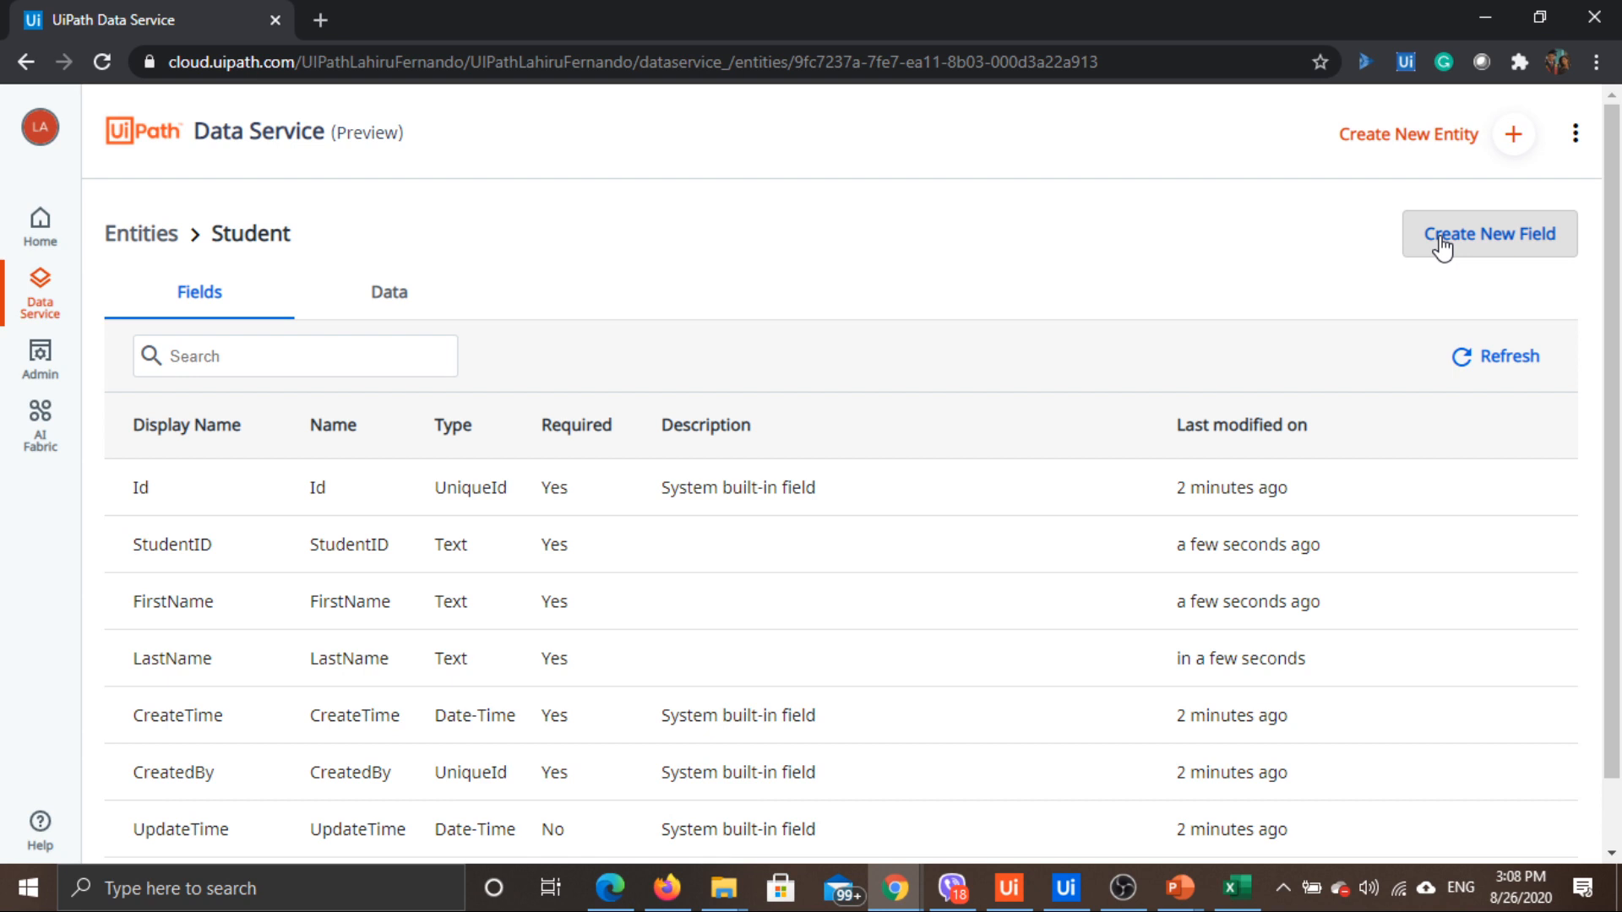
# Add a required Age text field
pyautogui.click(1442, 245)
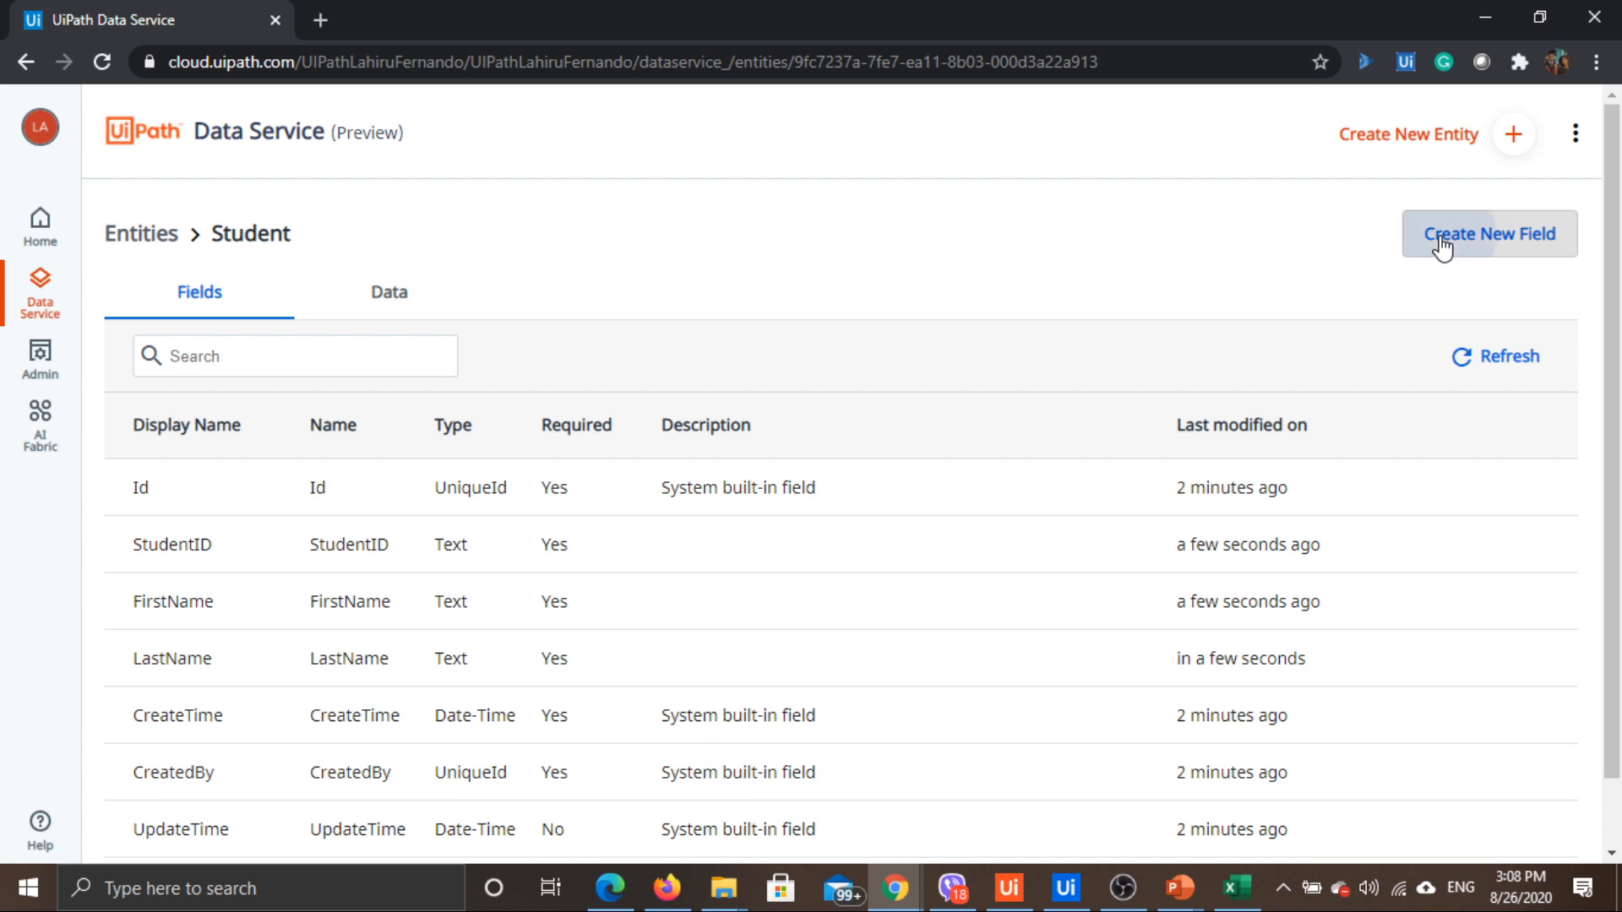
pyautogui.write('Age')
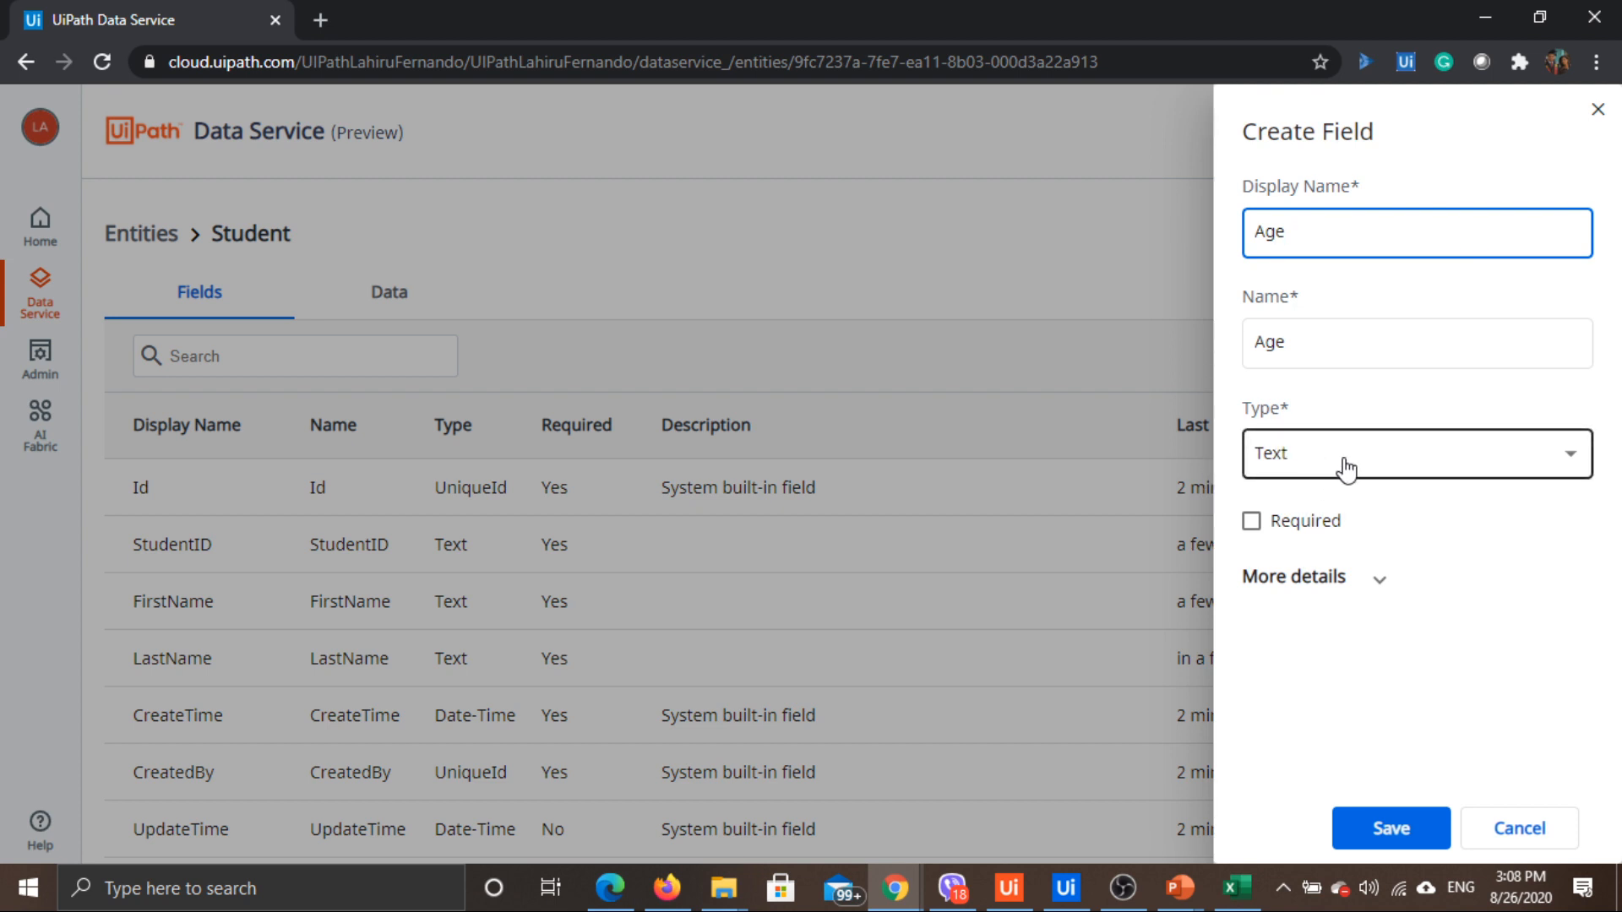
pyautogui.click(1288, 527)
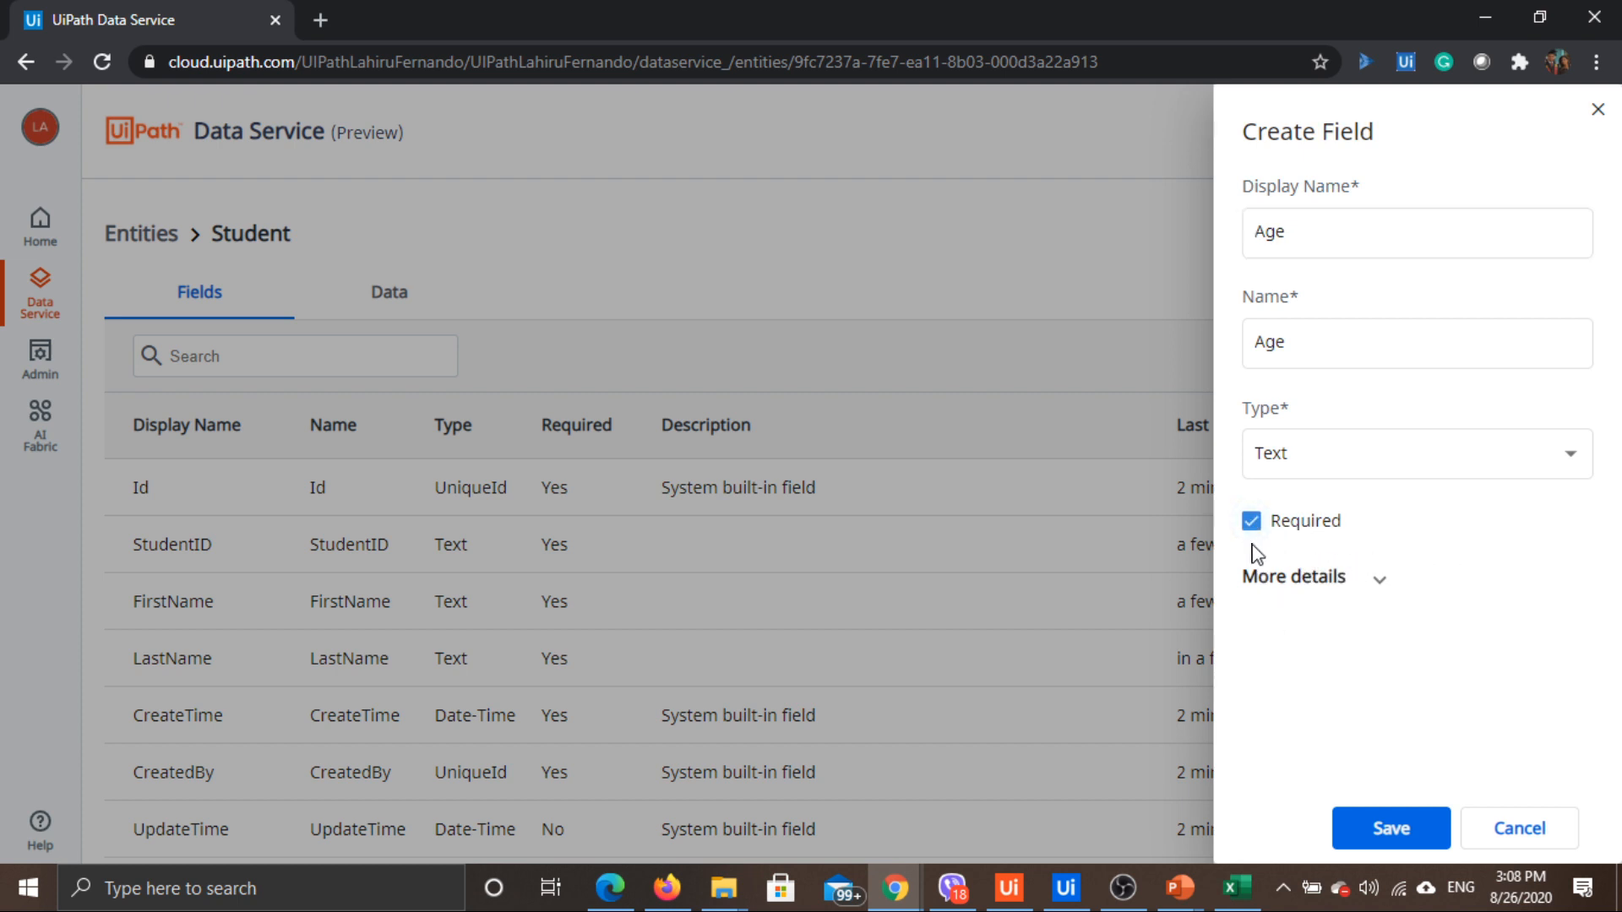
pyautogui.click(1389, 836)
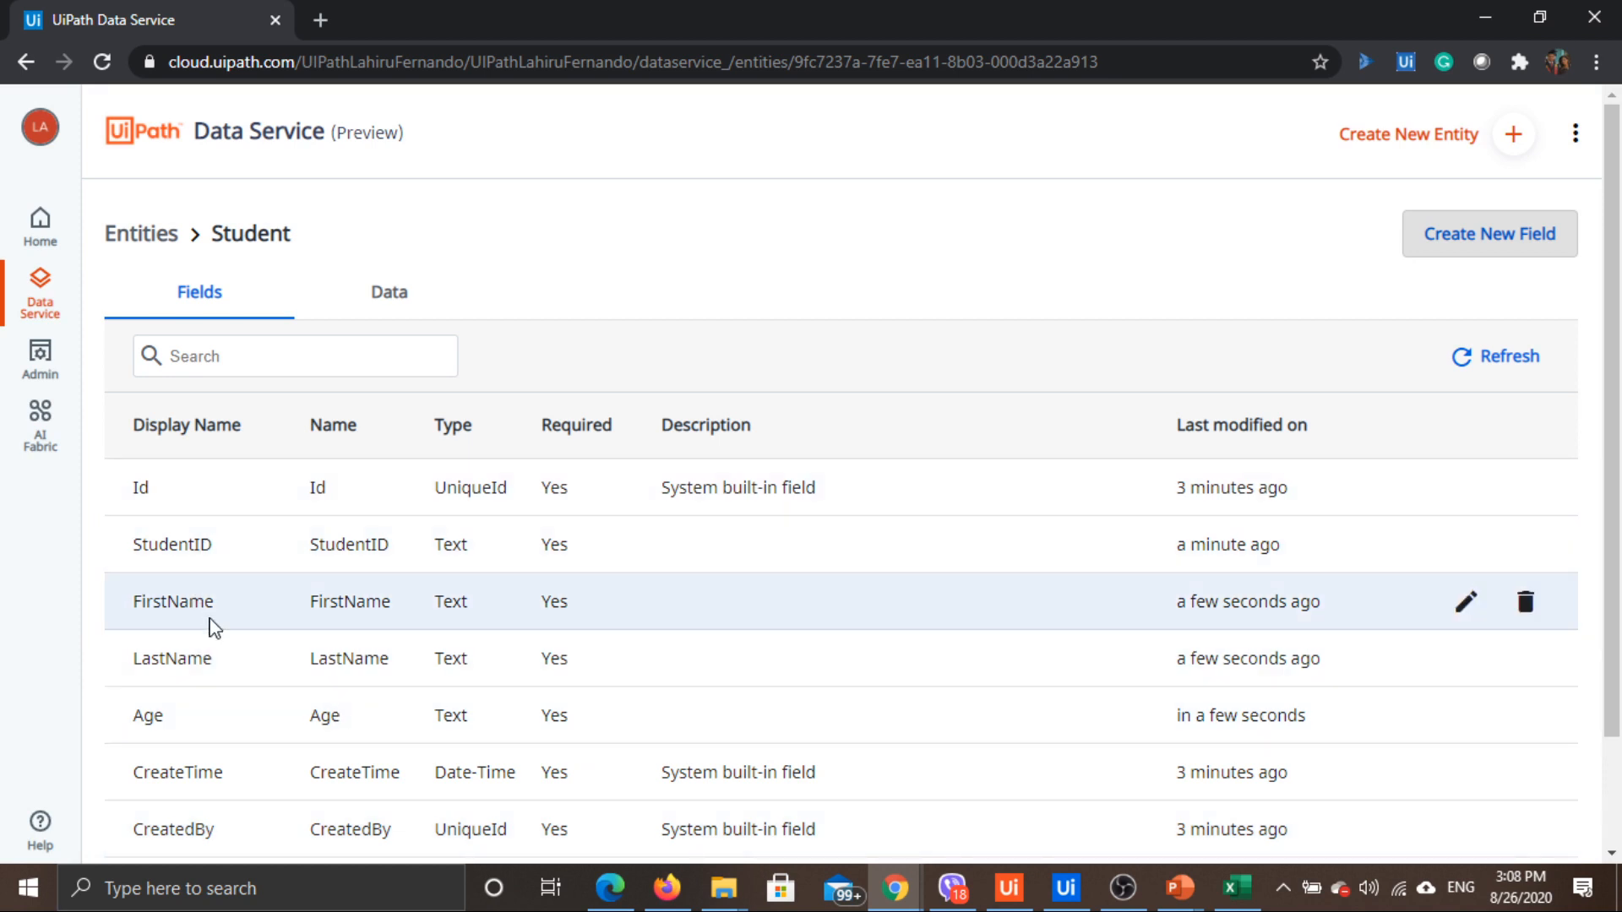
pyautogui.scroll(-3, 215, 633)
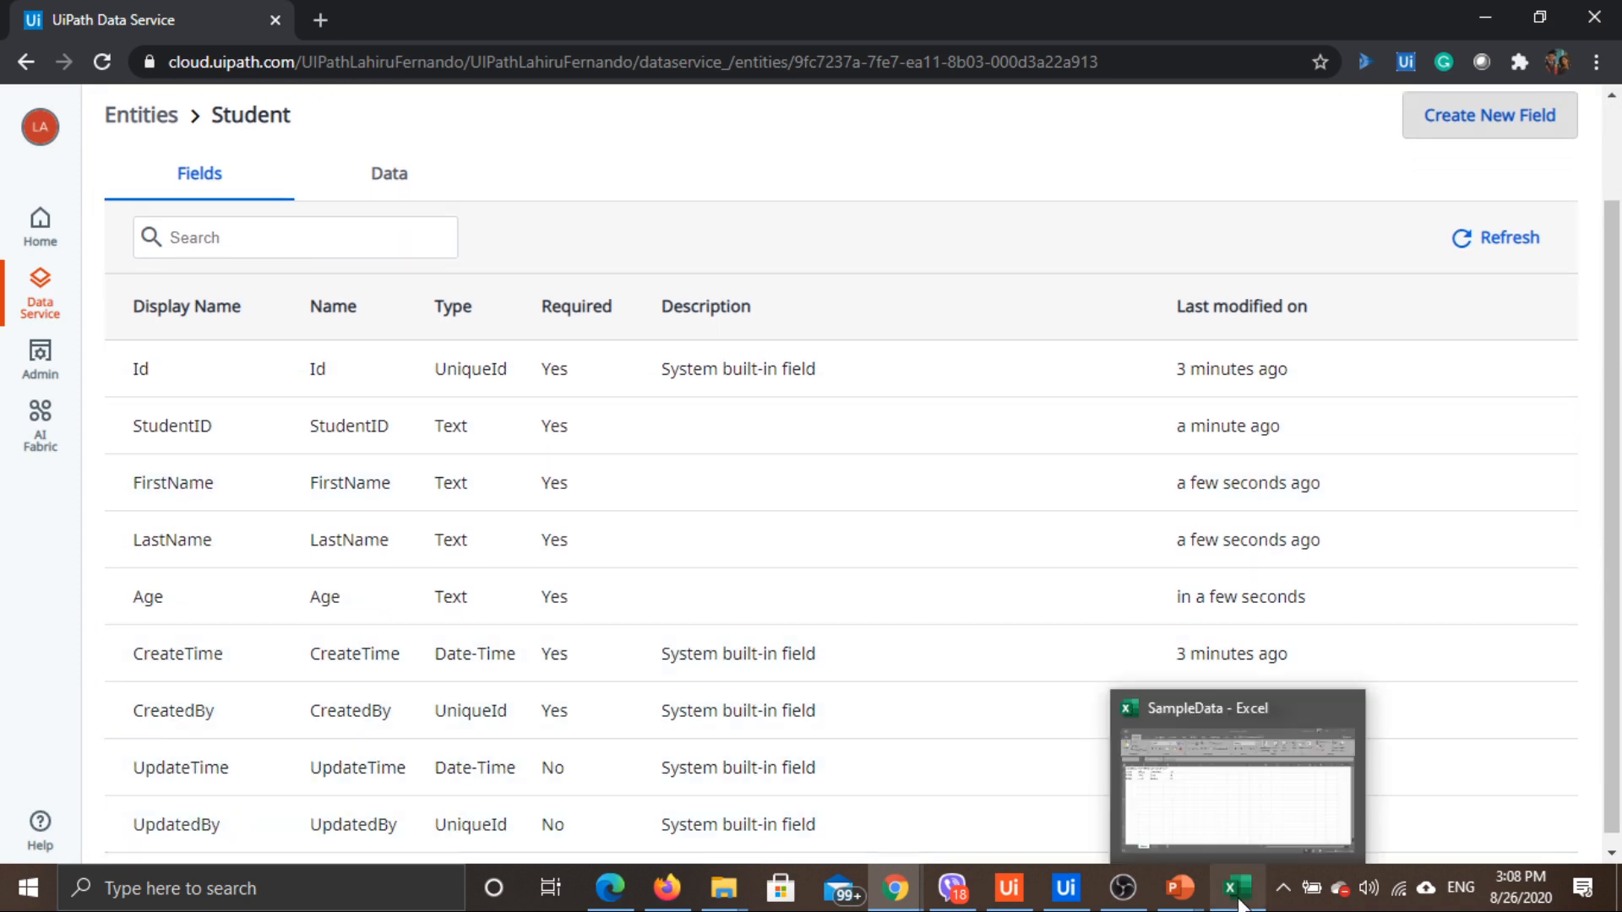
pyautogui.click(1239, 903)
pyautogui.click(245, 820)
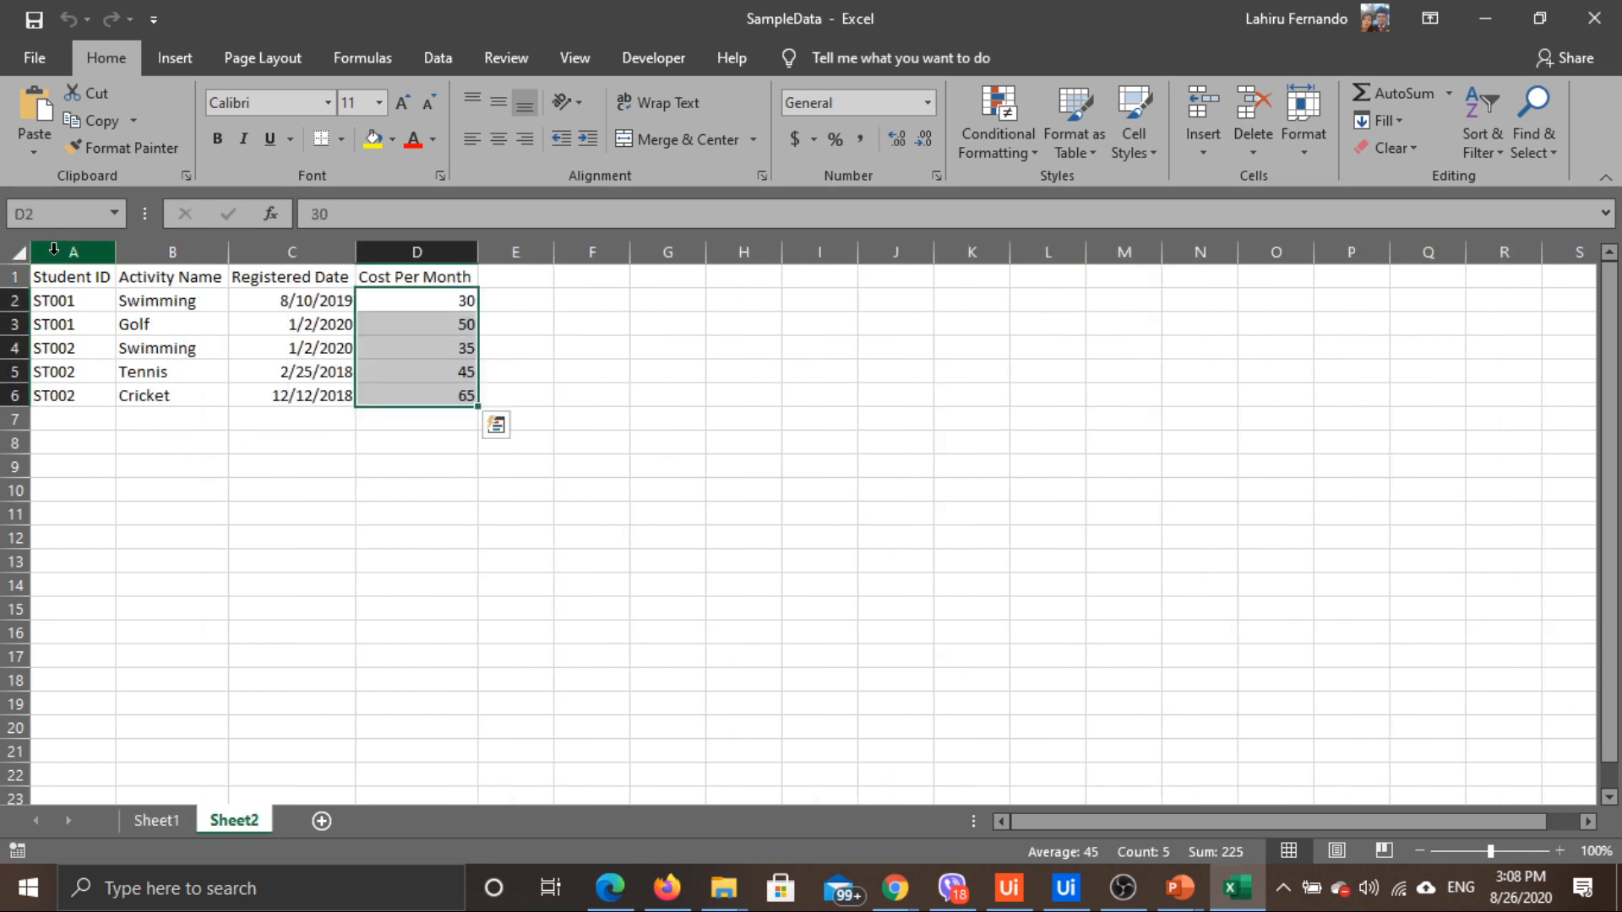
pyautogui.moveTo(65, 272); pyautogui.dragTo(67, 395)
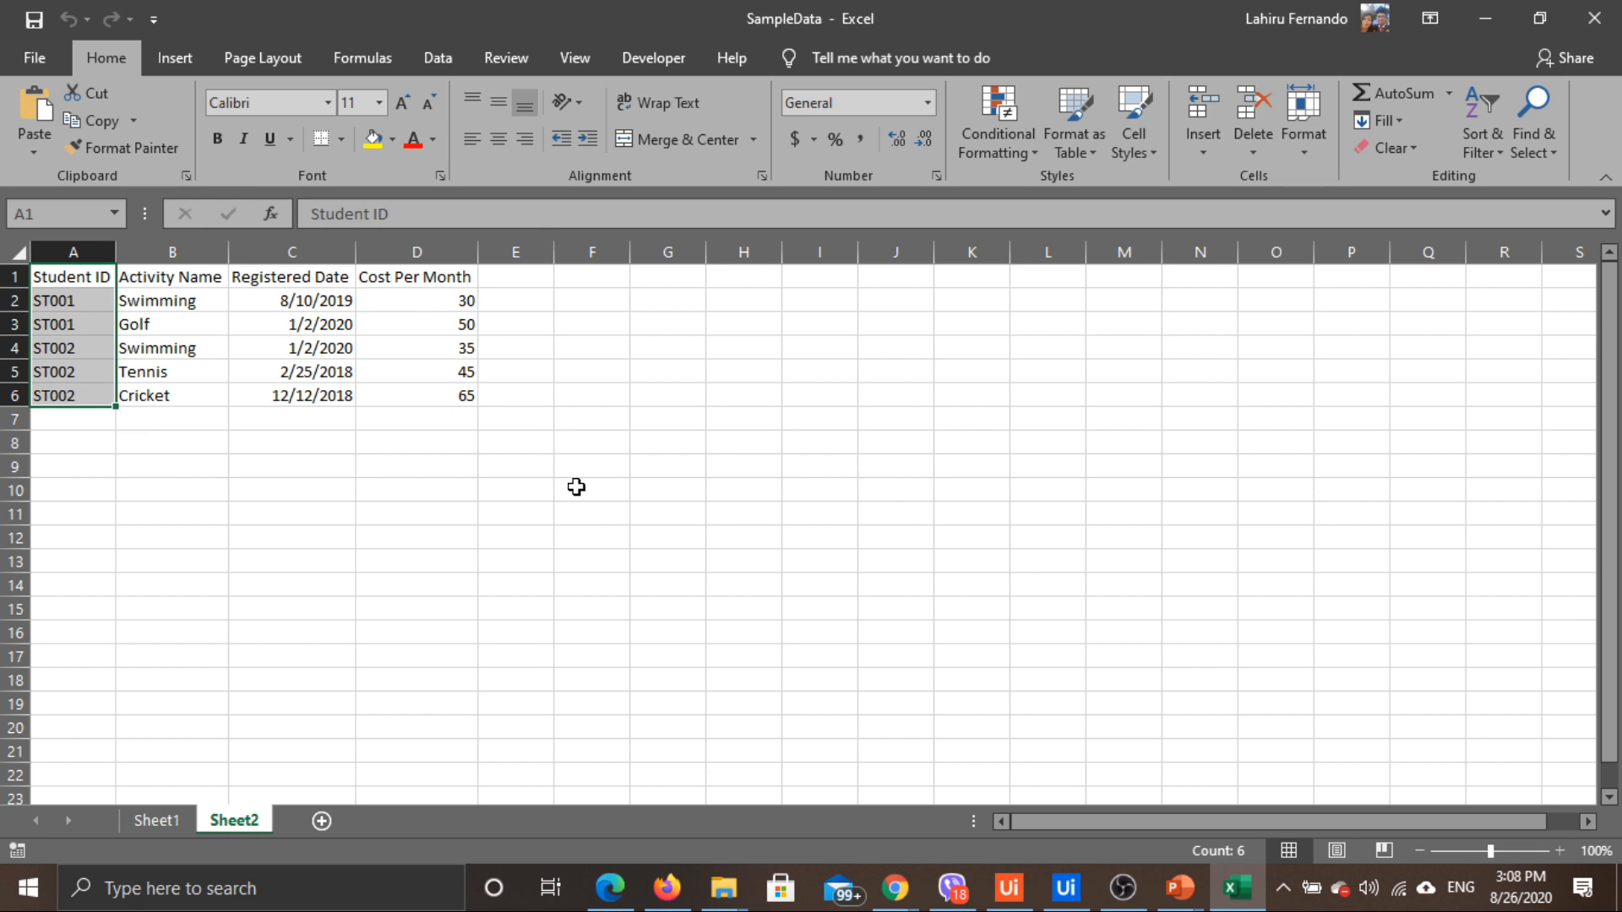
pyautogui.hotkey('alt', 'Tab')
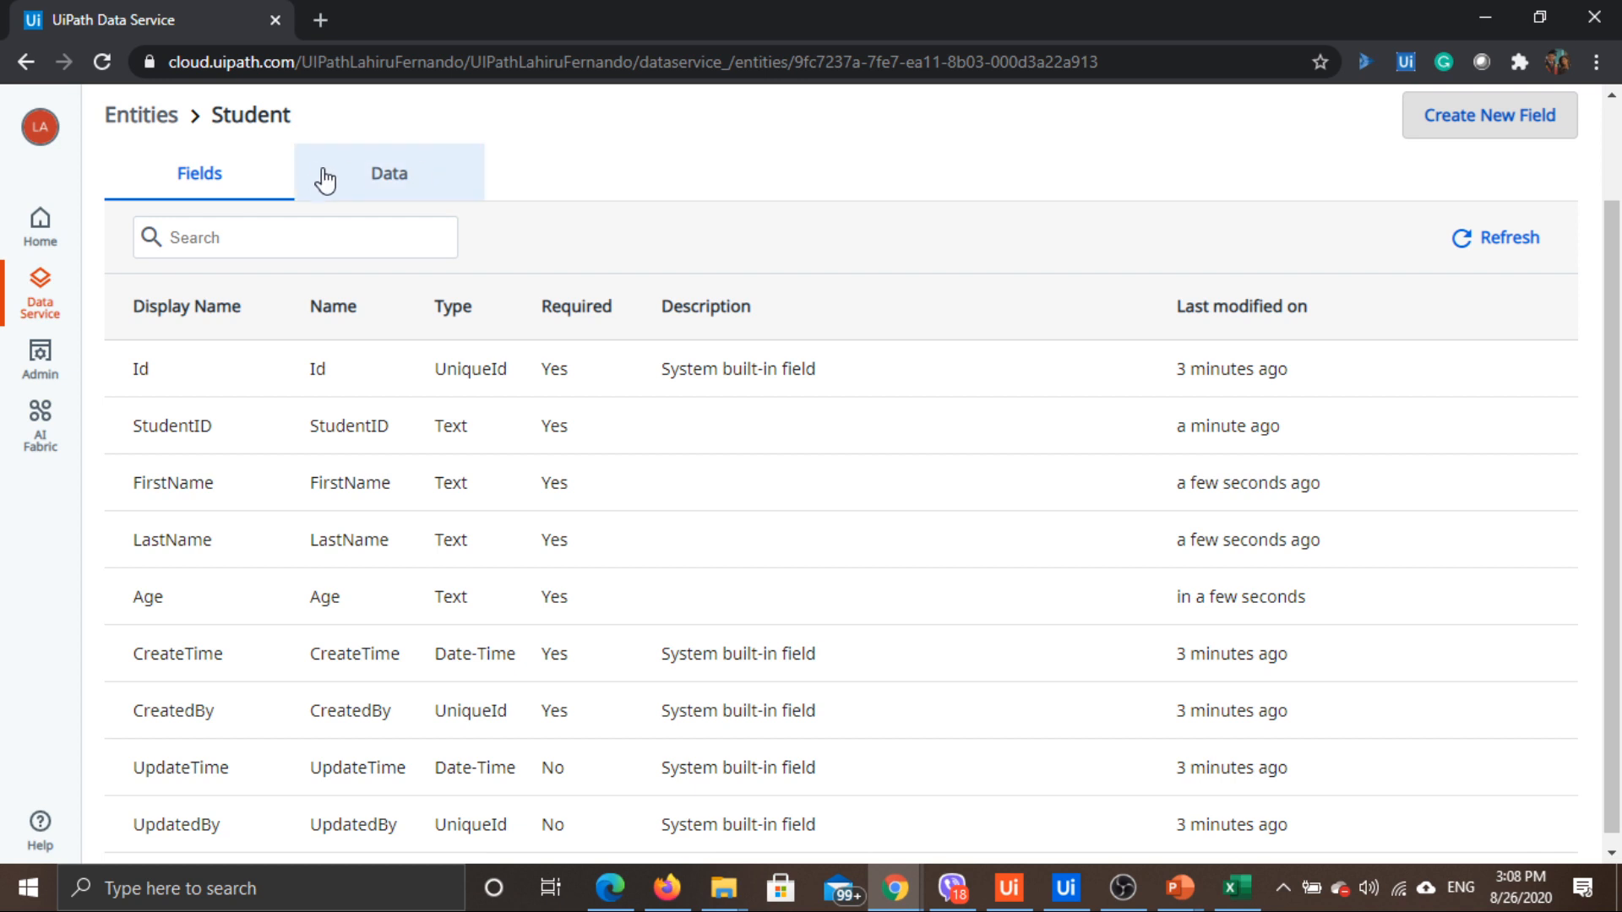
# Confirm the Student entity's Data tab has no records, then return to the Entities list
pyautogui.click(396, 191)
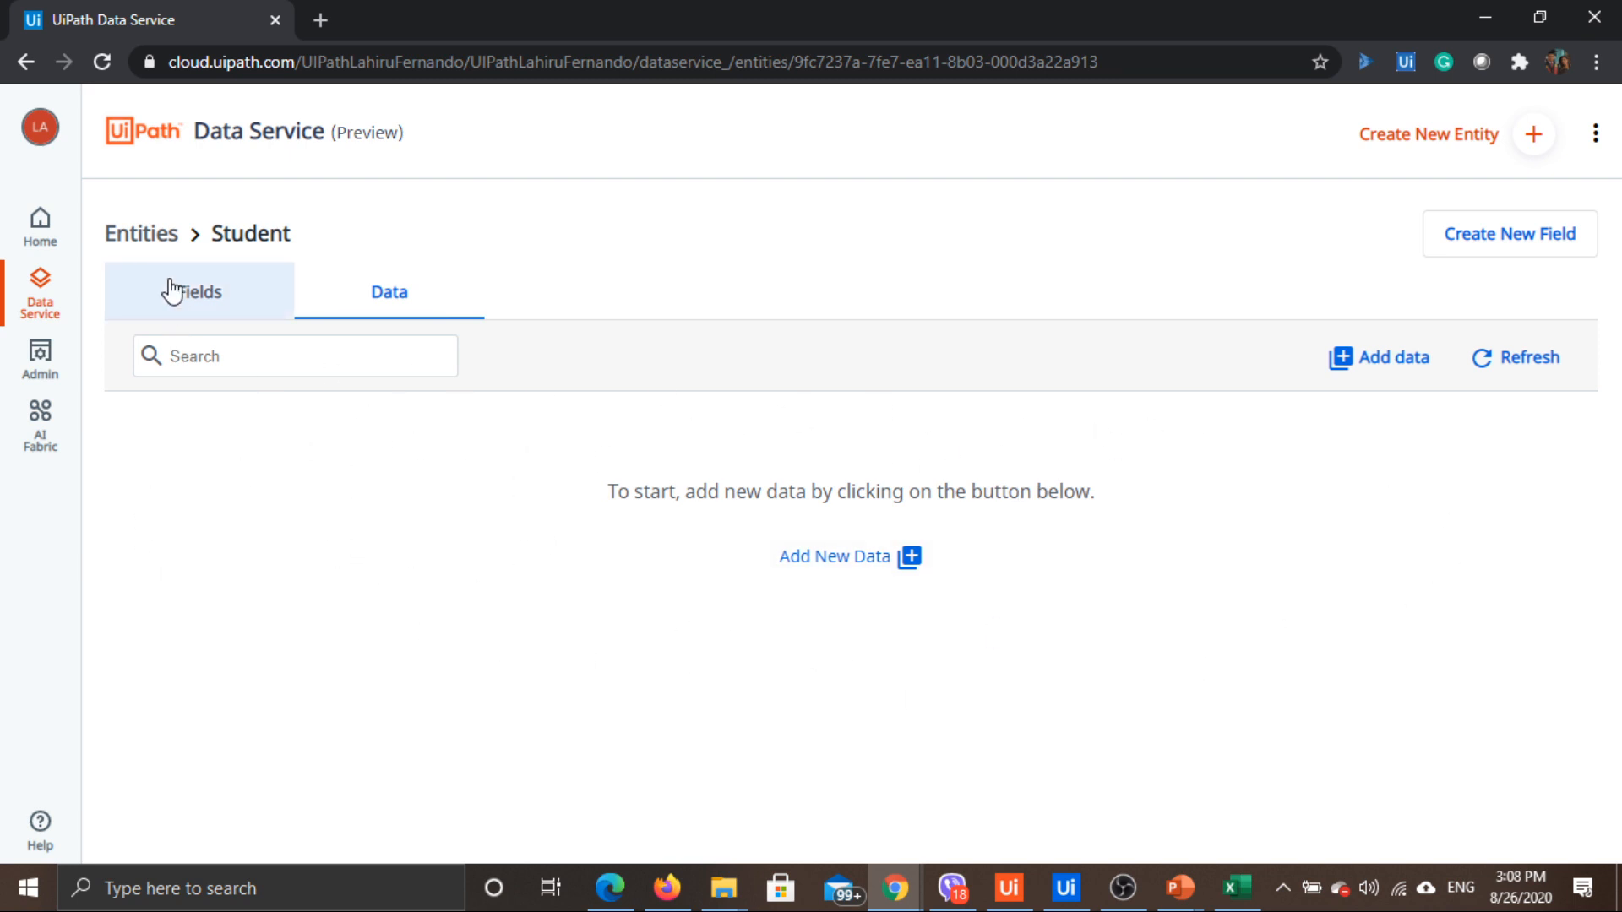
pyautogui.click(141, 234)
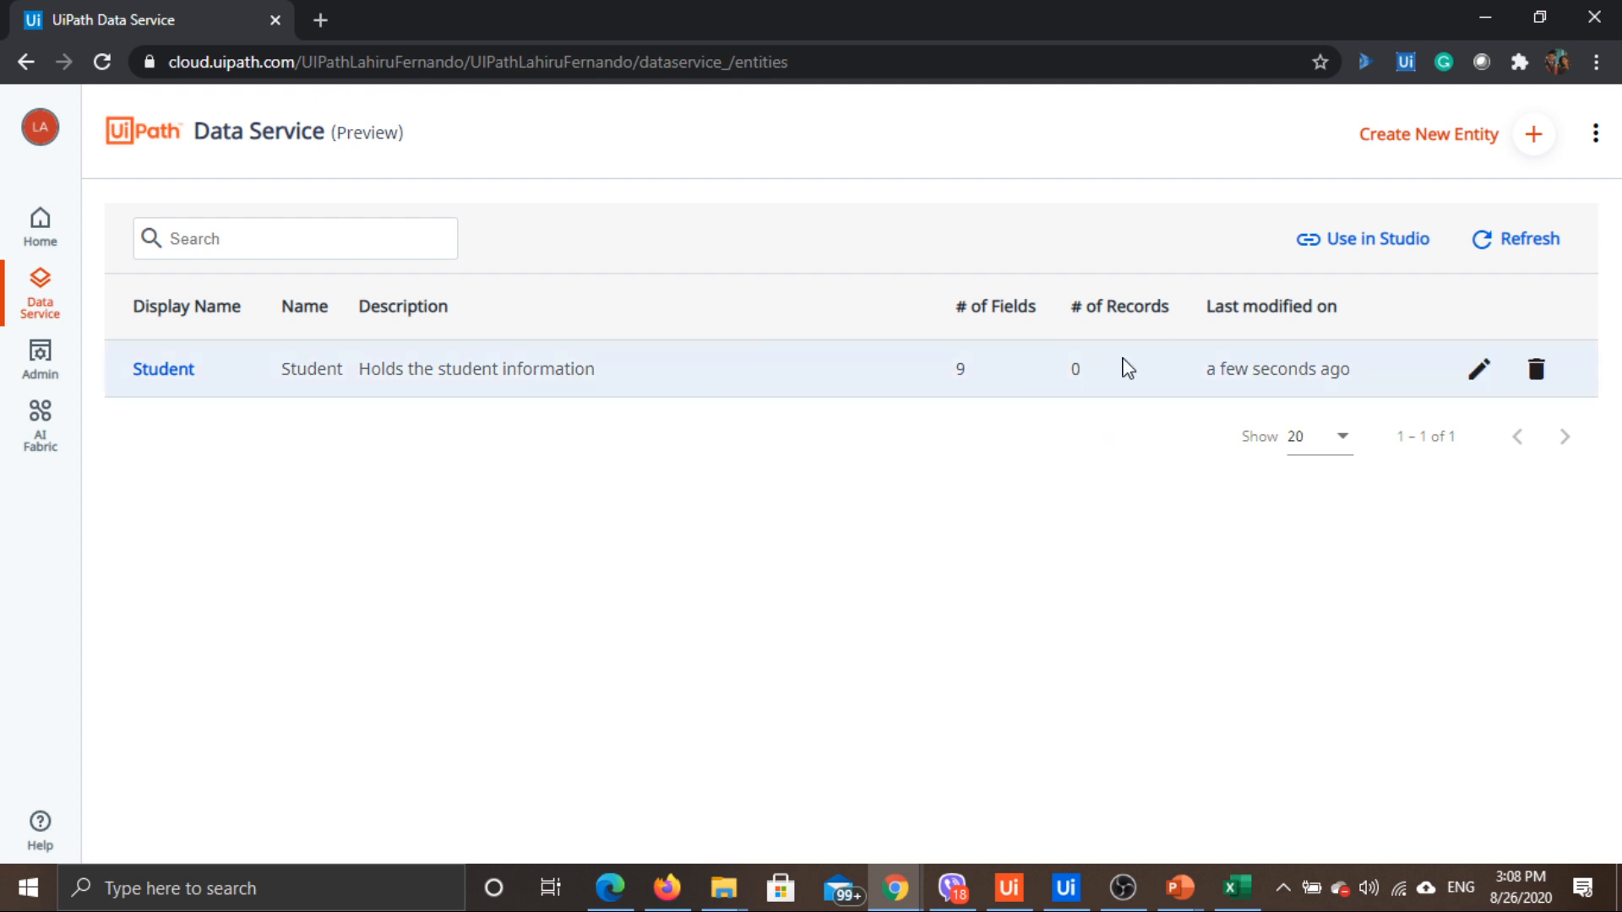
# Create and save a StudentActivities entity described as holding each student's activities
pyautogui.click(1430, 137)
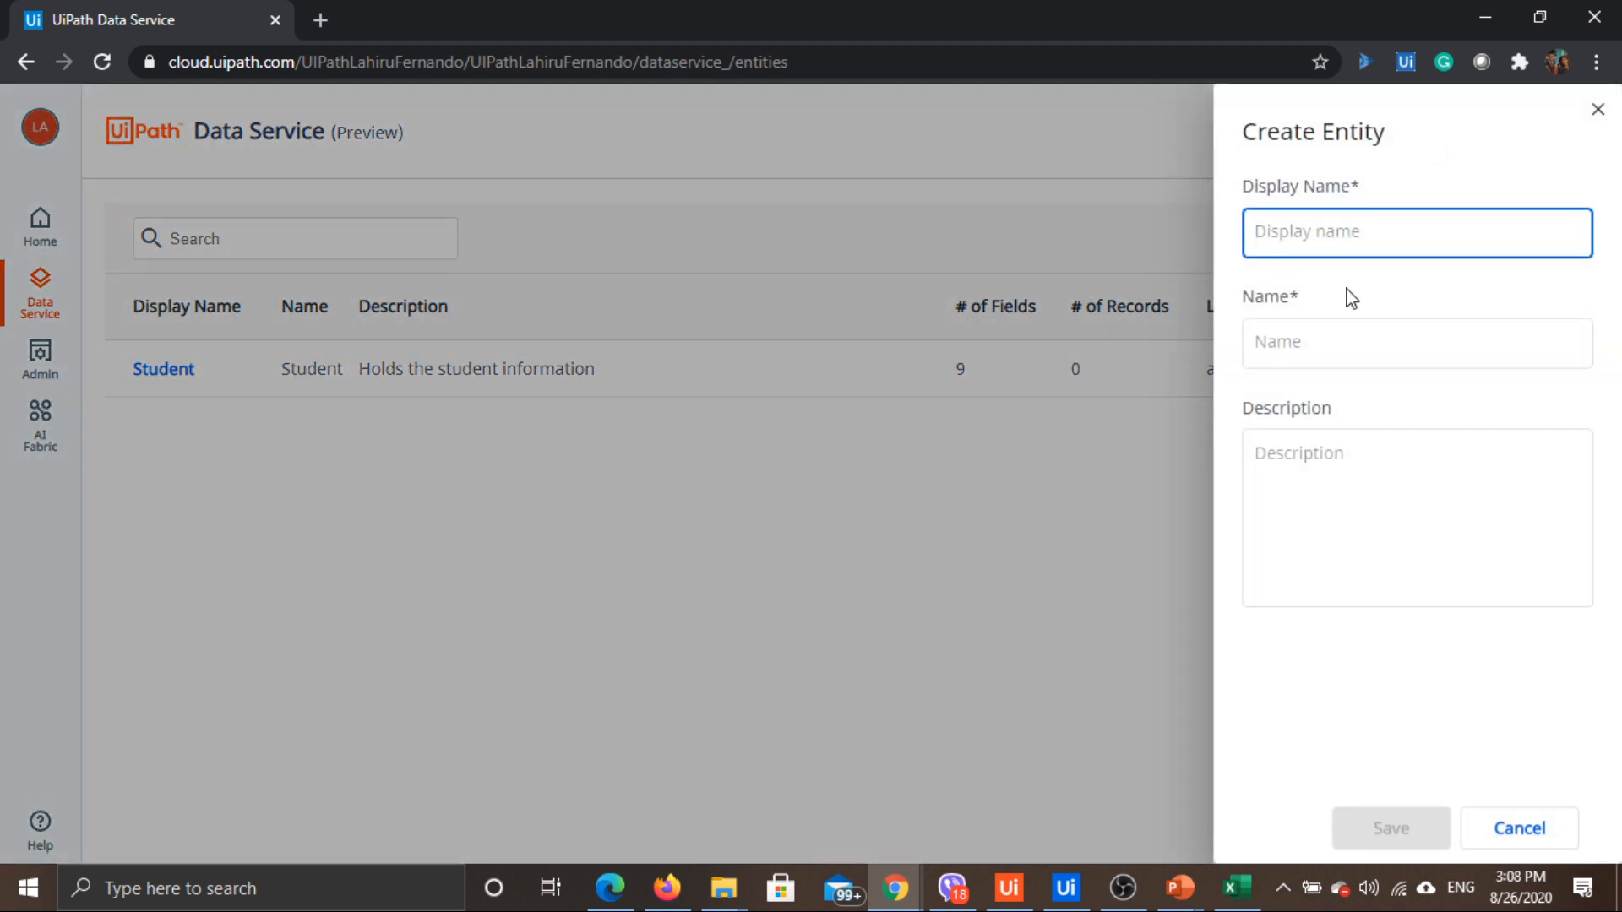
pyautogui.write('StudentActivities')
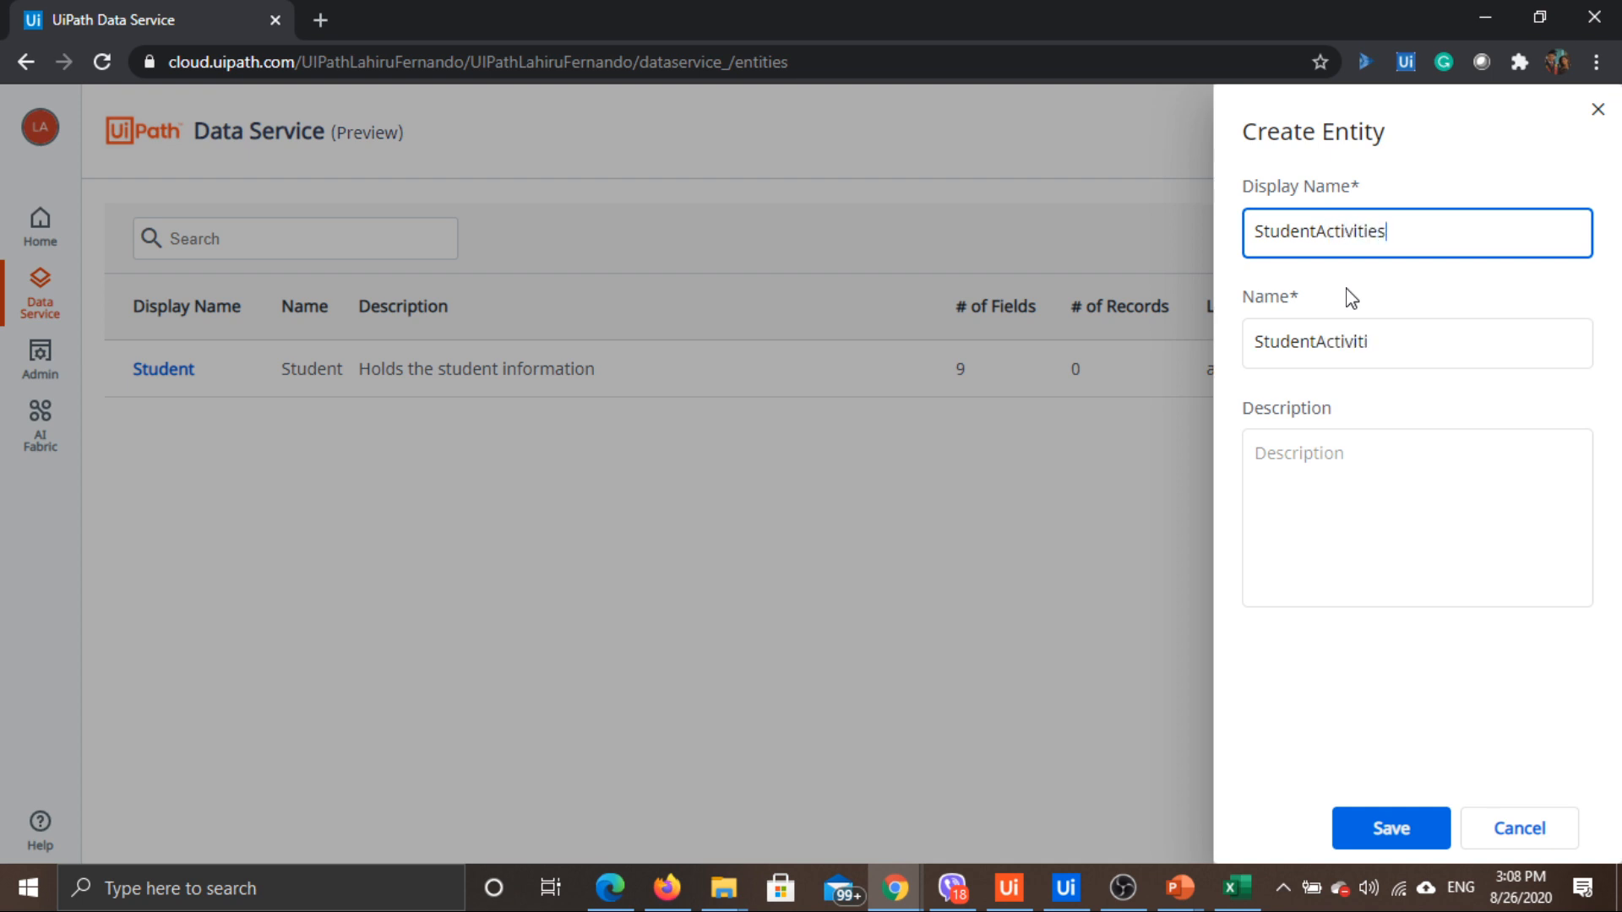
pyautogui.click(1345, 482)
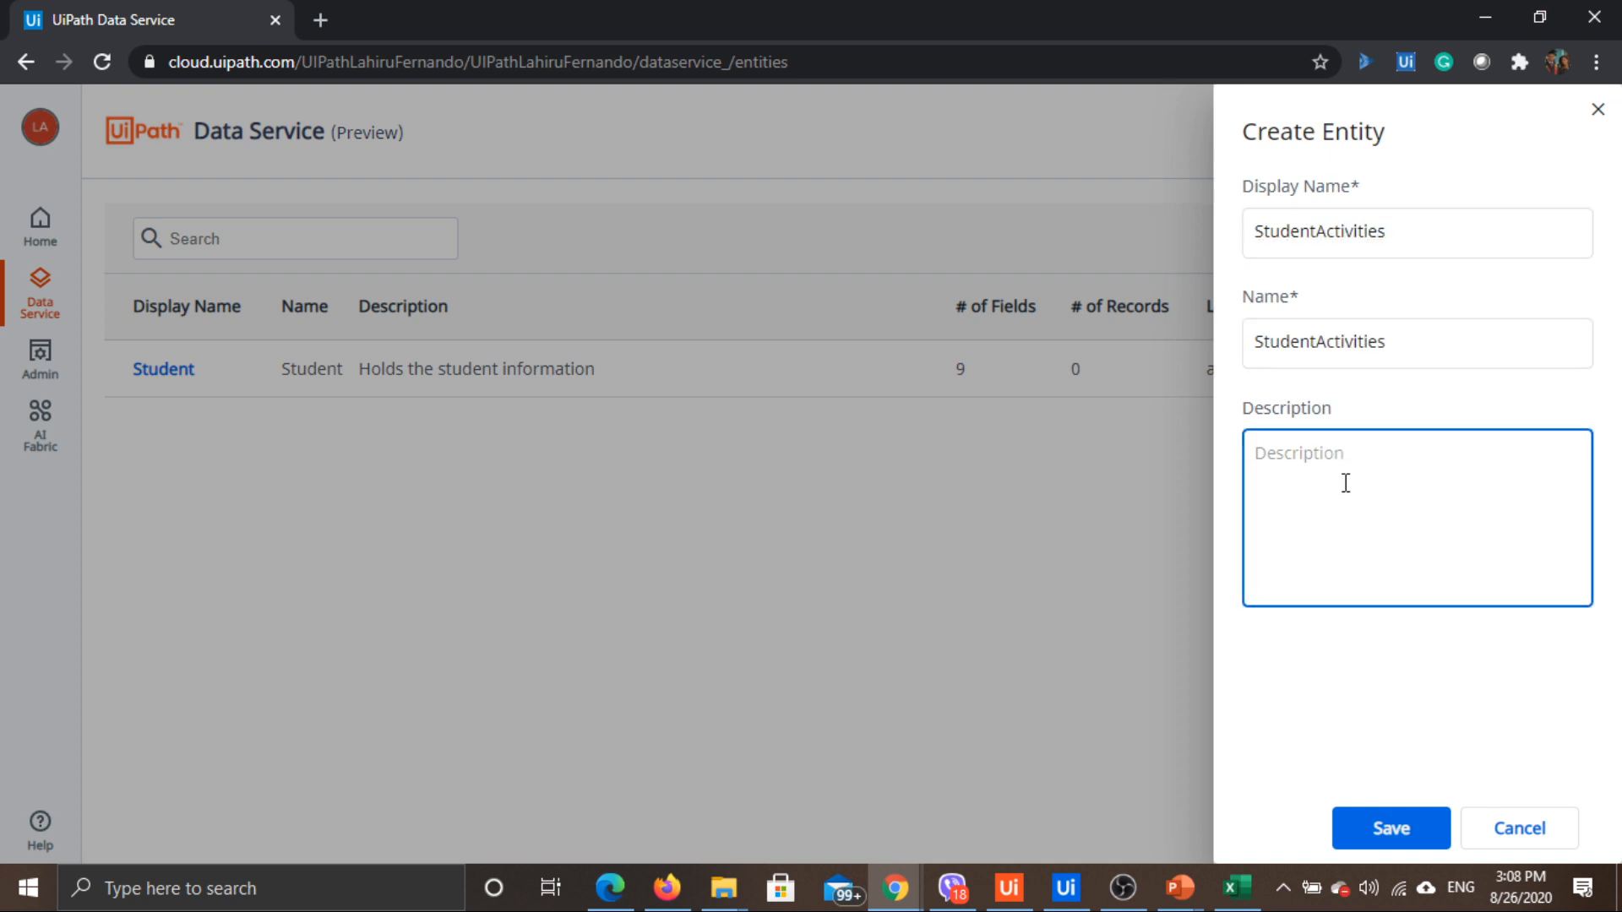
pyautogui.write('Holdsthe a')
pyautogui.press('BackSpace')
pyautogui.press('BackSpace')
pyautogui.press('BackSpace')
pyautogui.press('BackSpace')
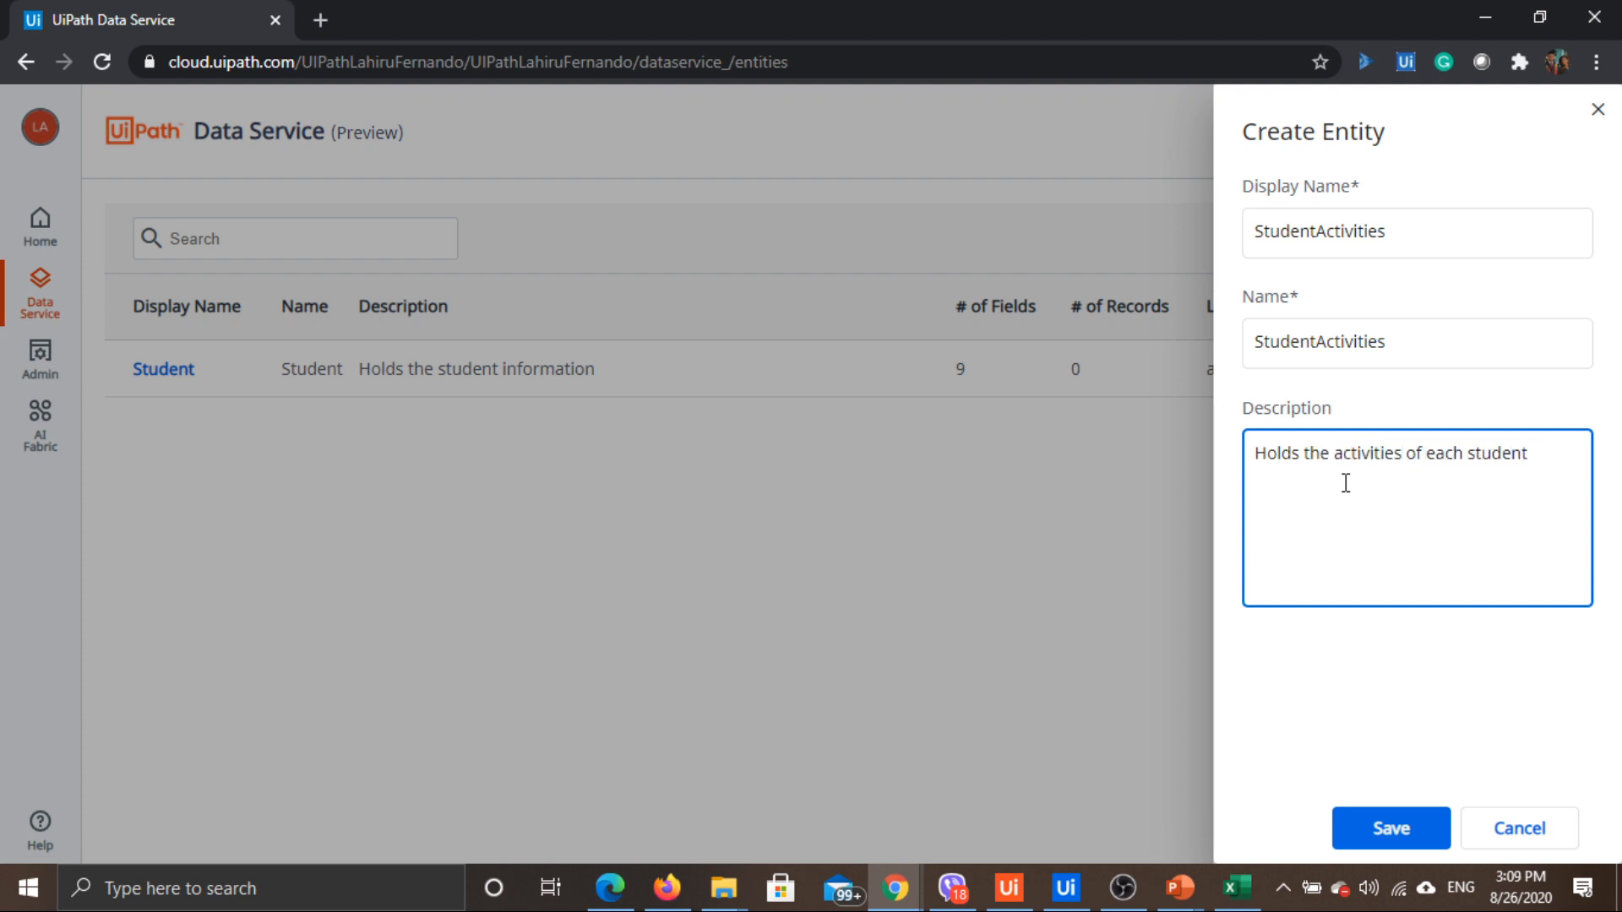
pyautogui.click(1380, 836)
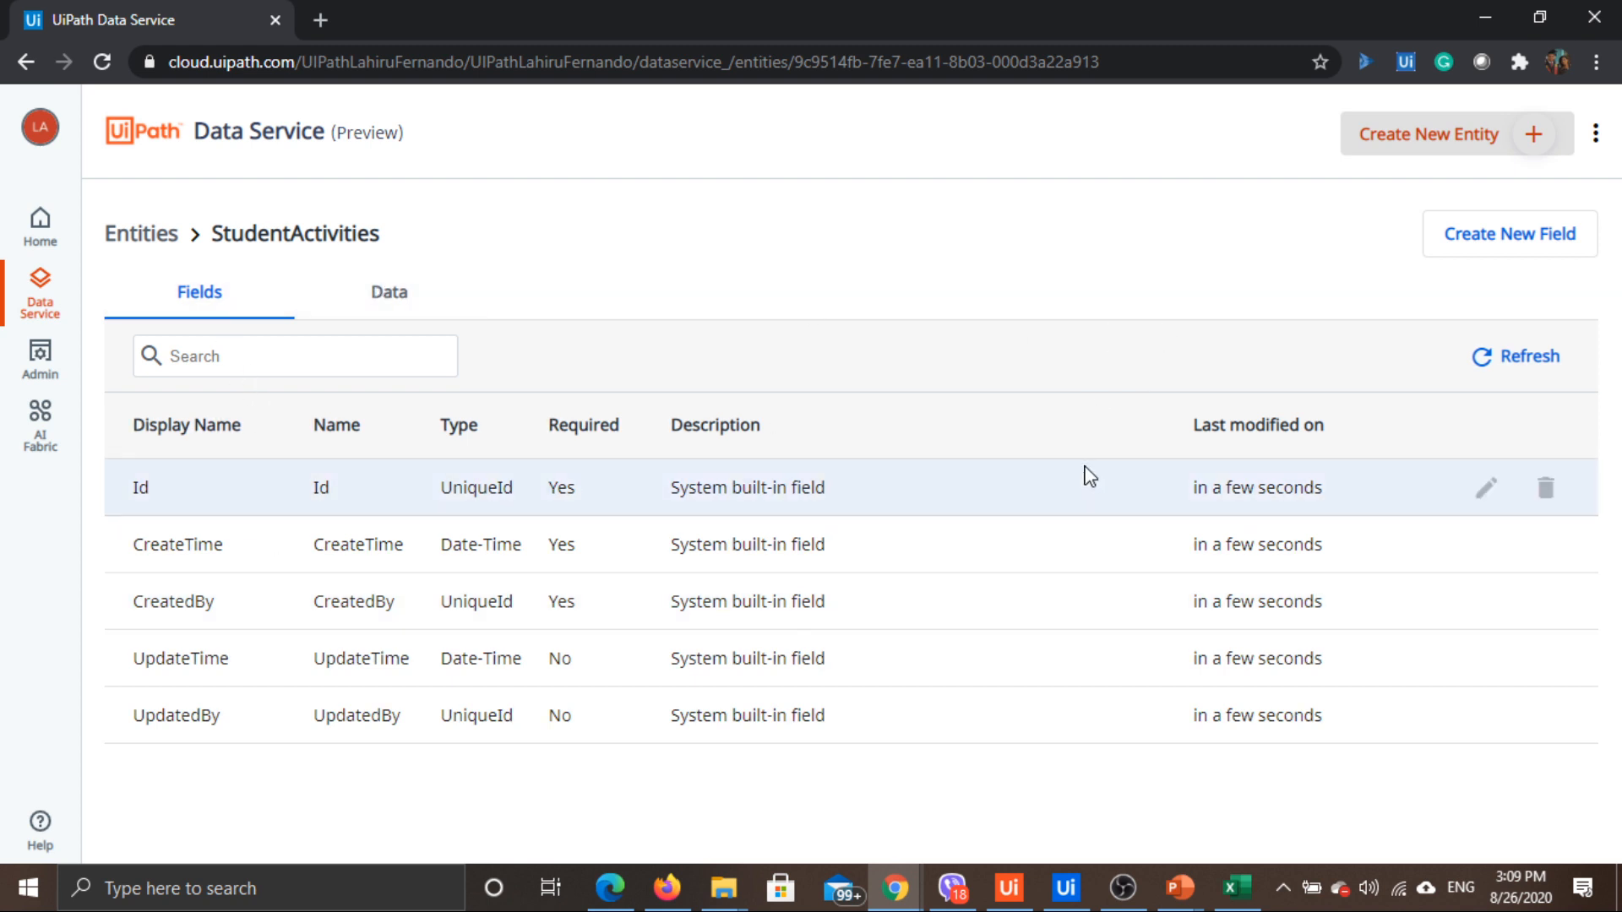
# Begin a StudentID field on StudentActivities as a Relationship to the Student entity
pyautogui.hotkey('alt', 'Tab')
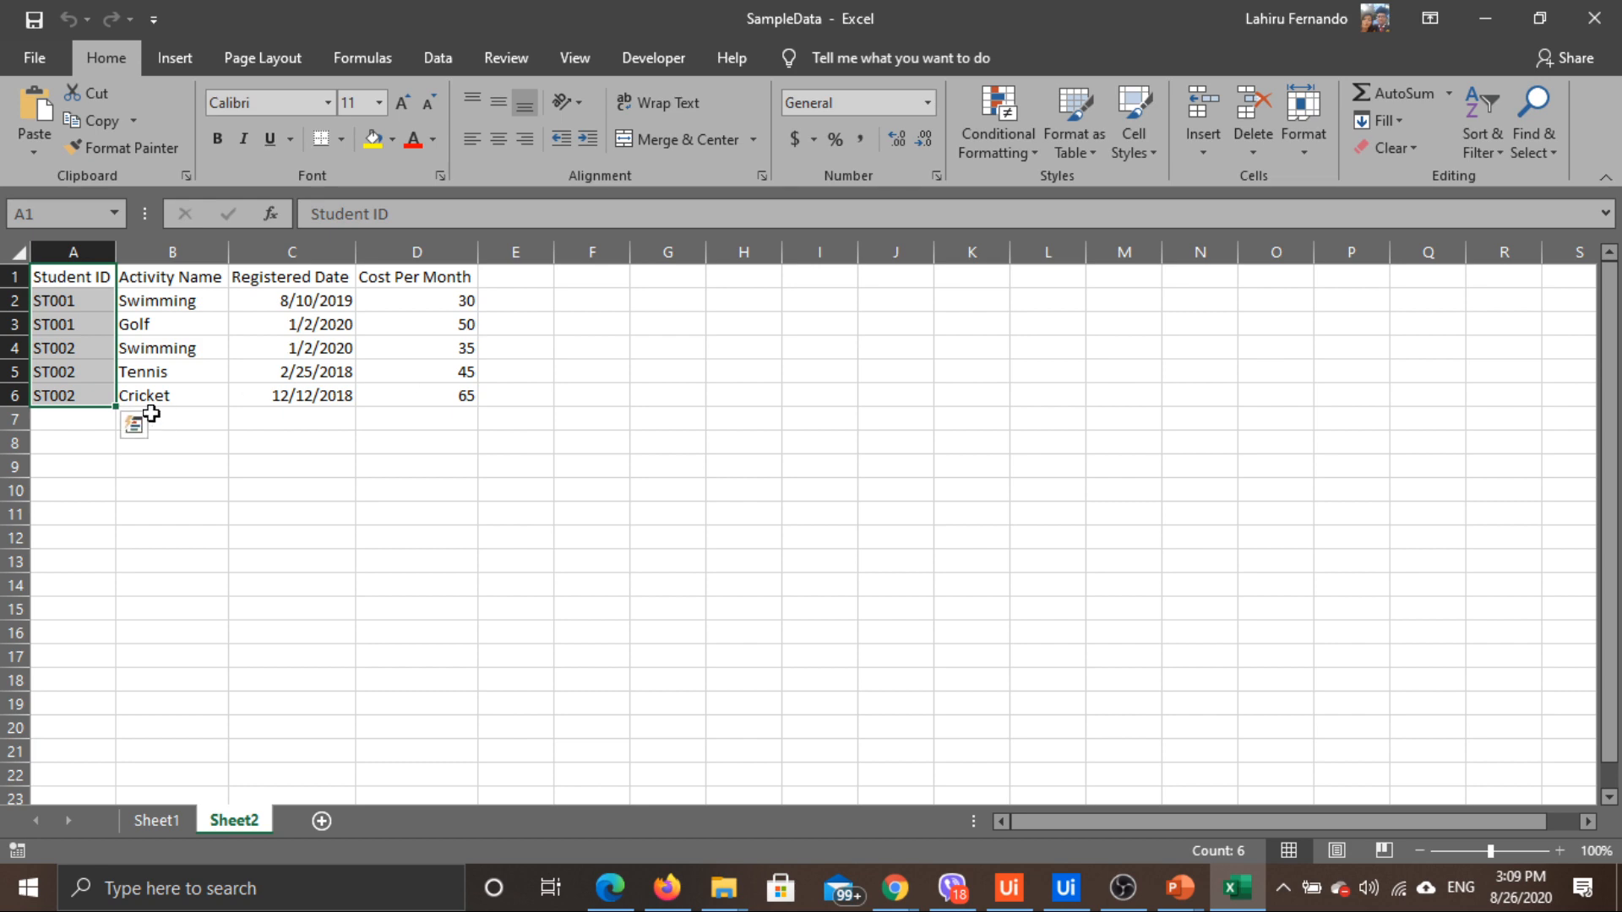
pyautogui.hotkey('alt', 'Tab')
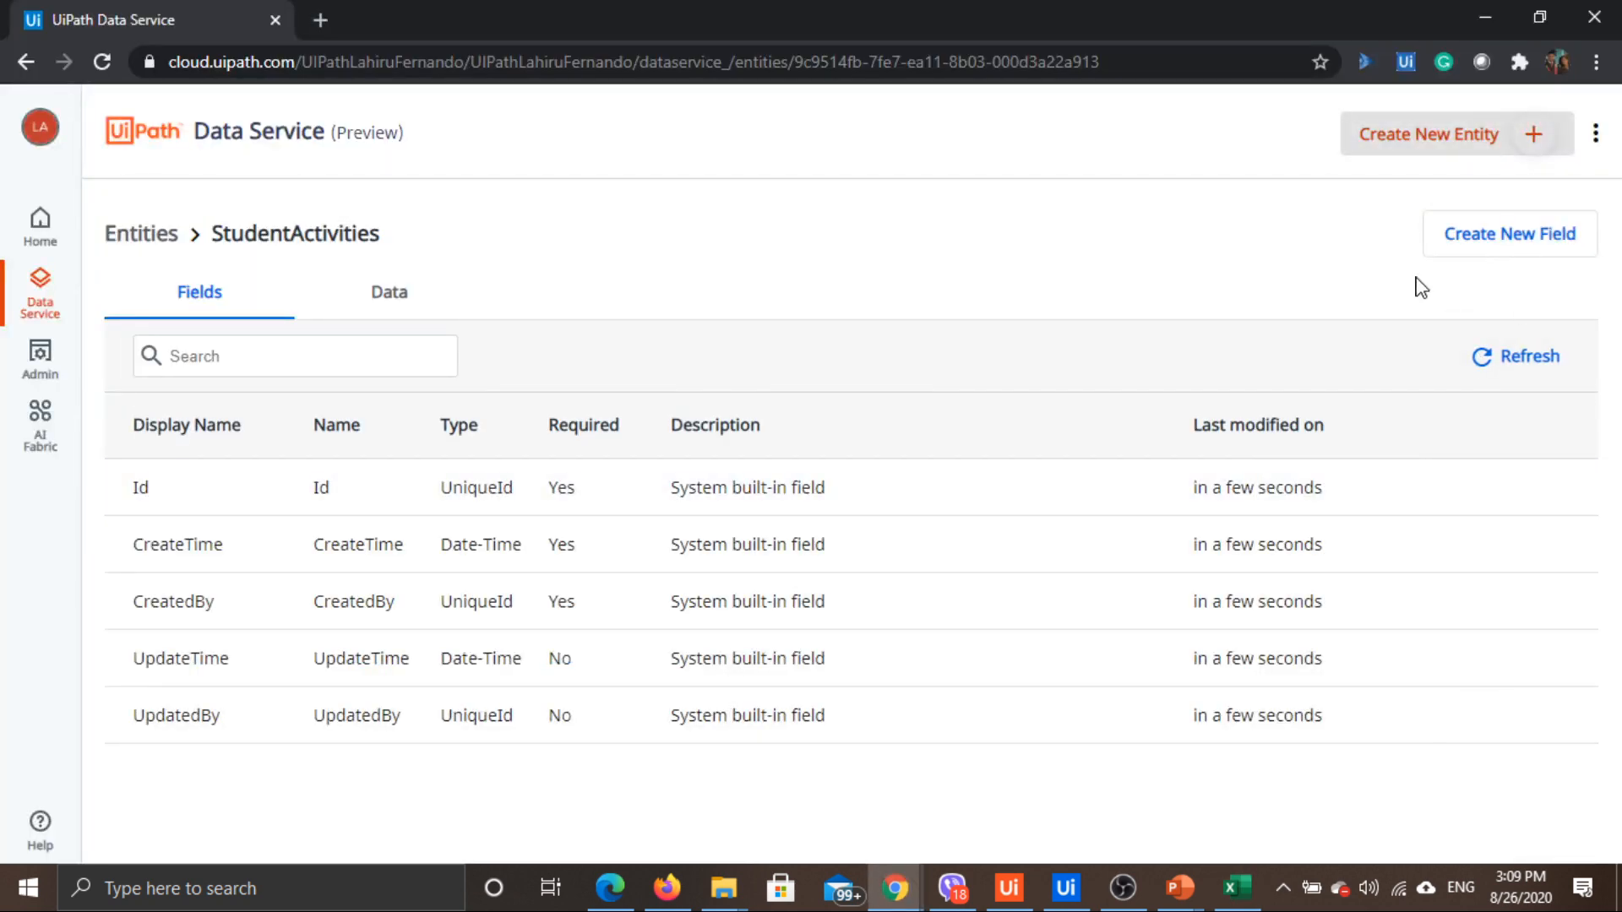
pyautogui.click(1497, 233)
pyautogui.write('St')
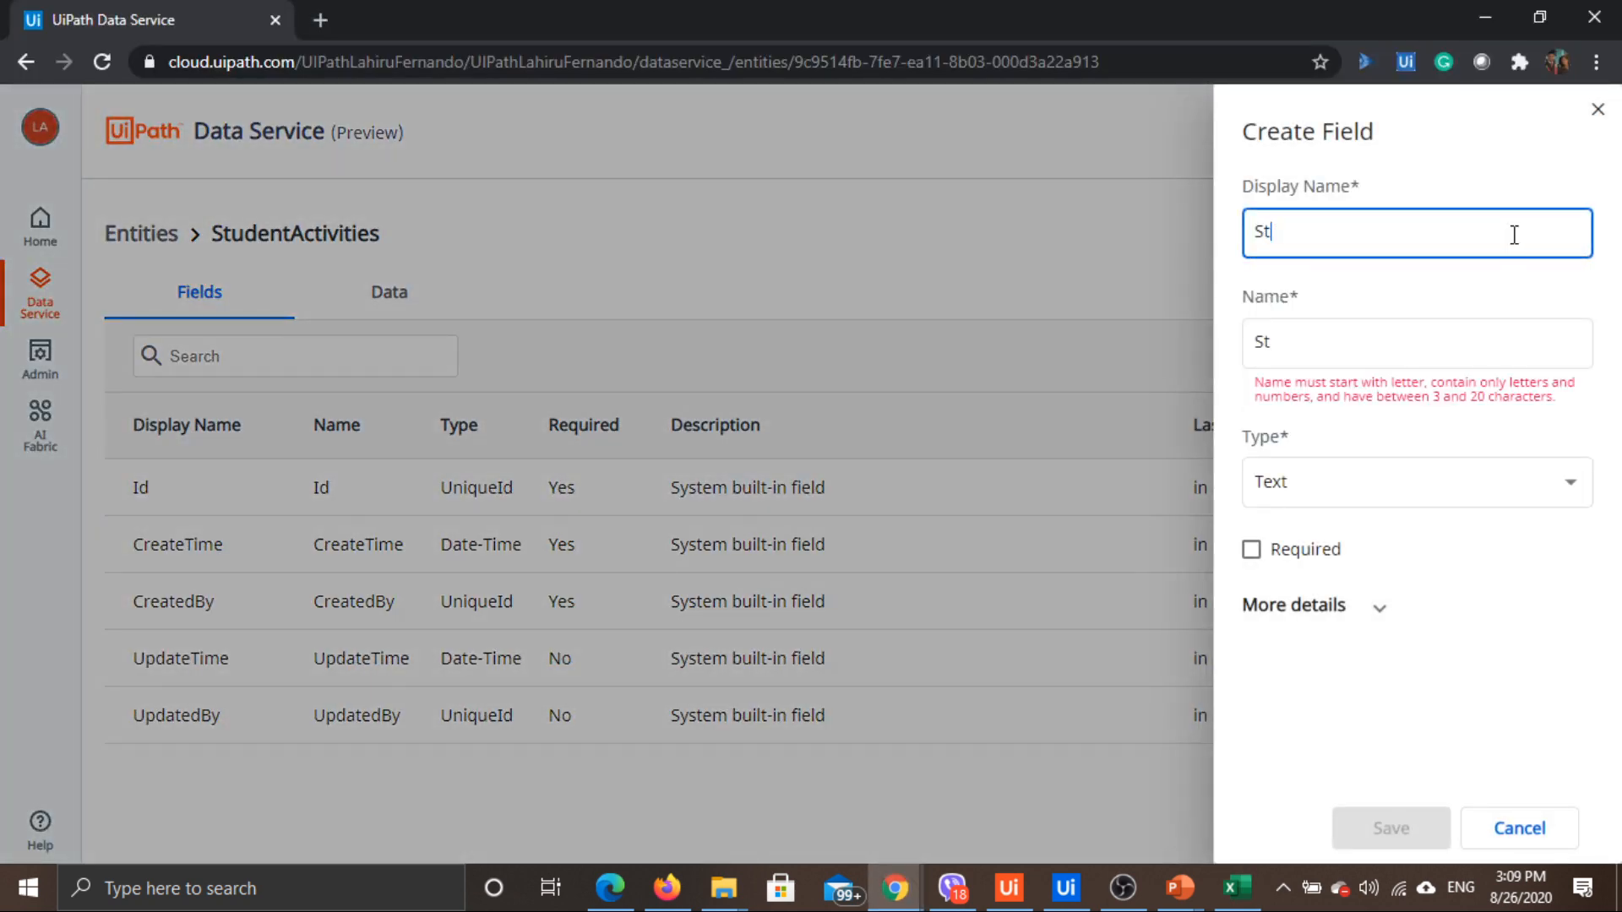
pyautogui.write('udentID')
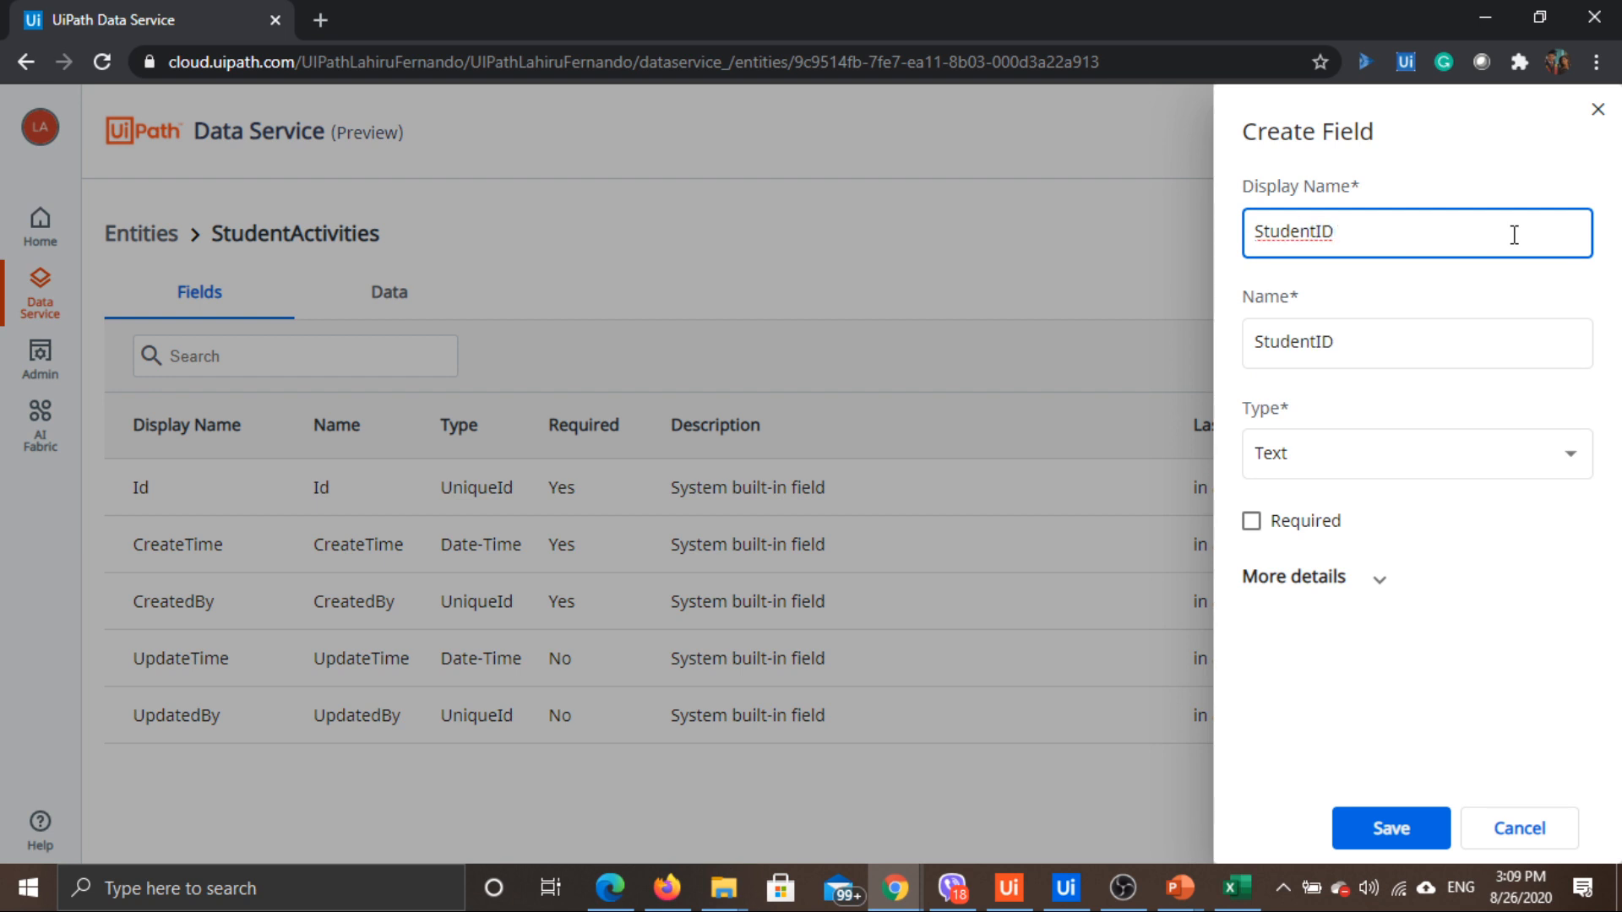
pyautogui.click(1495, 453)
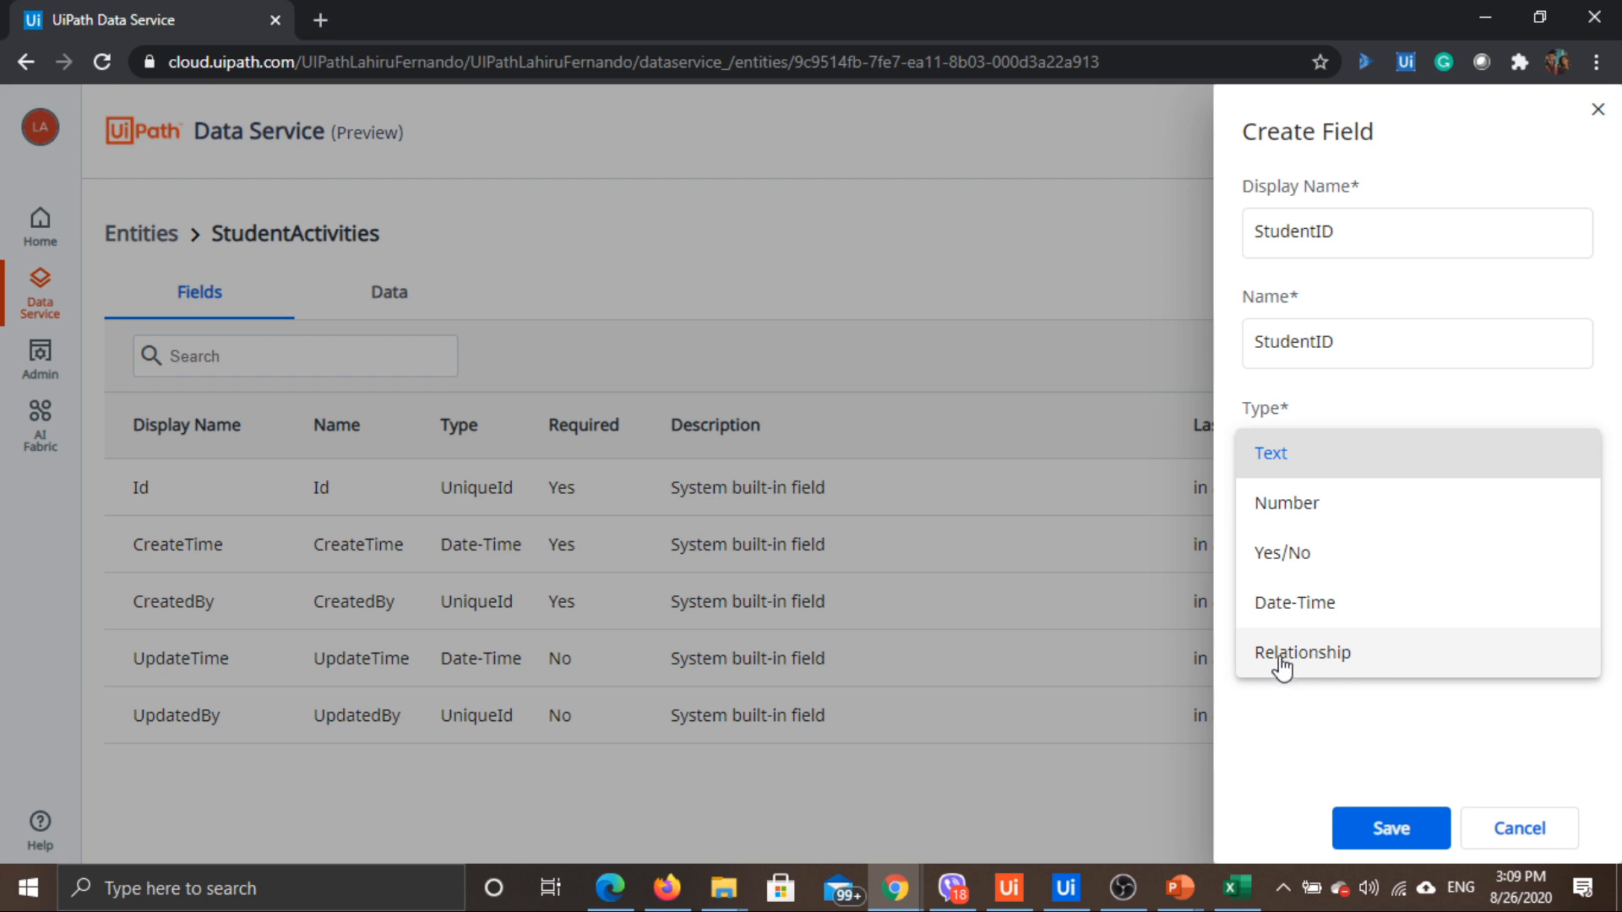
pyautogui.click(1314, 668)
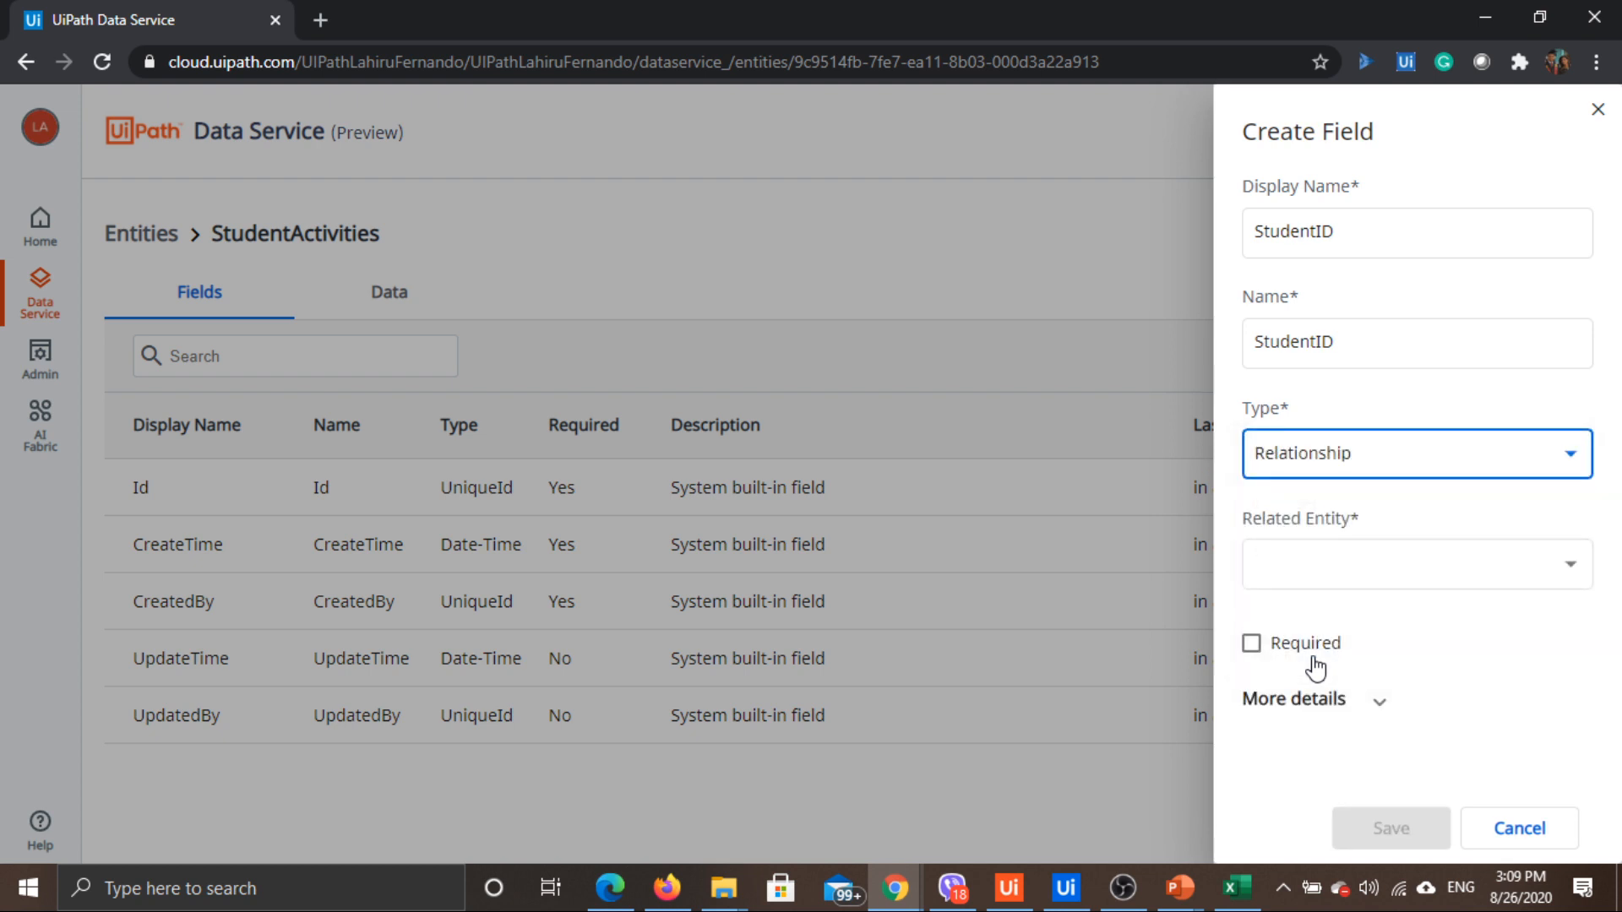
pyautogui.click(1358, 586)
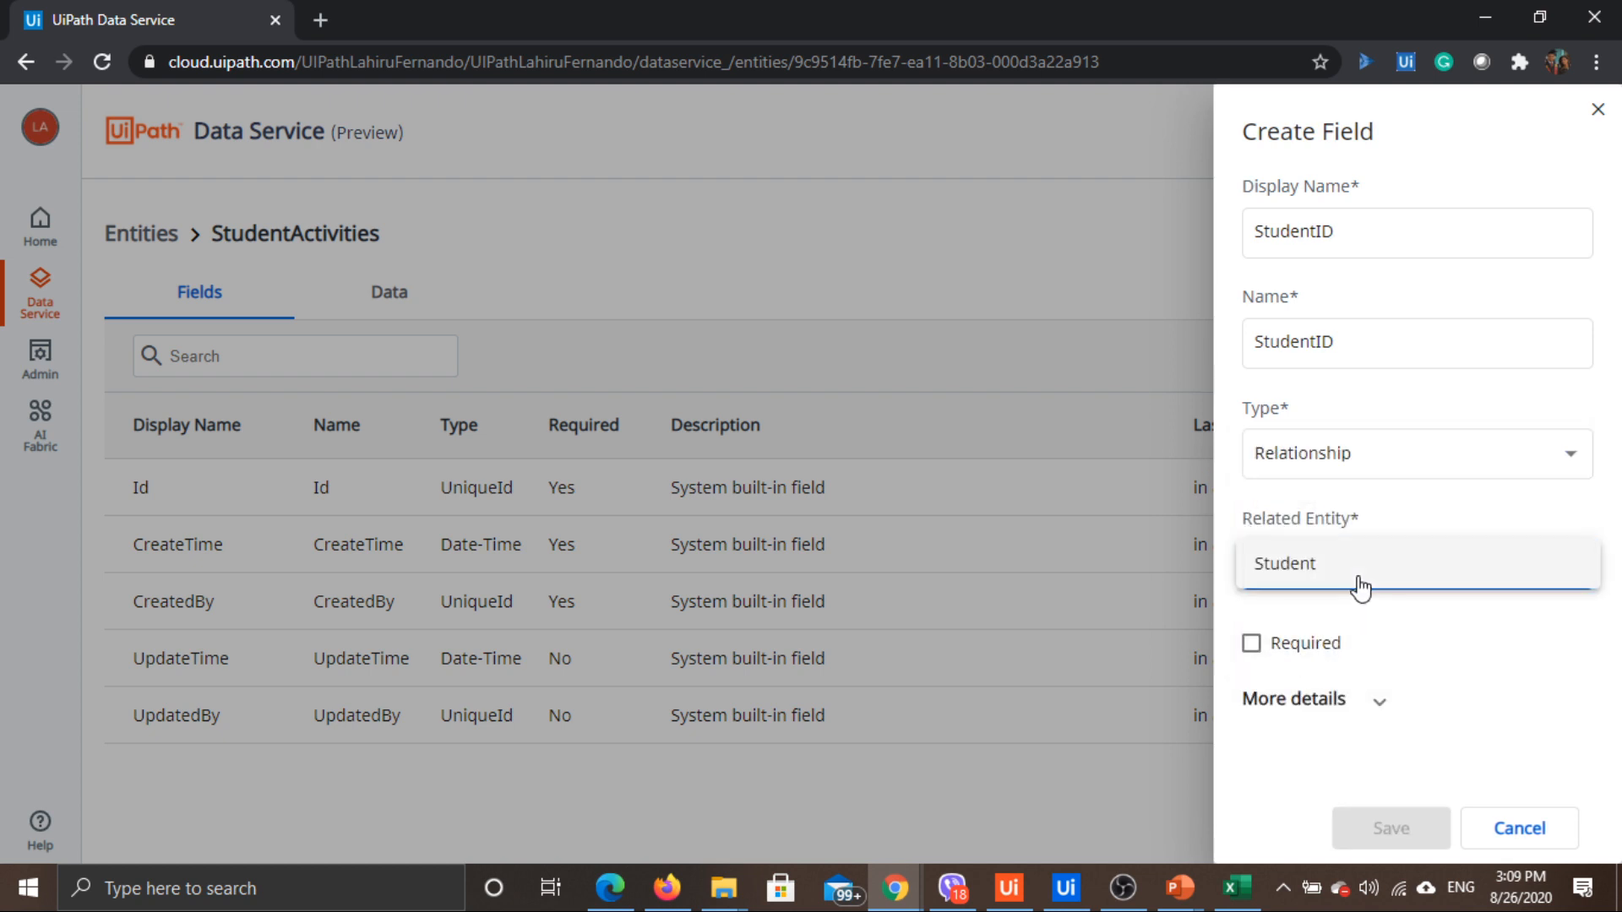
pyautogui.click(1289, 563)
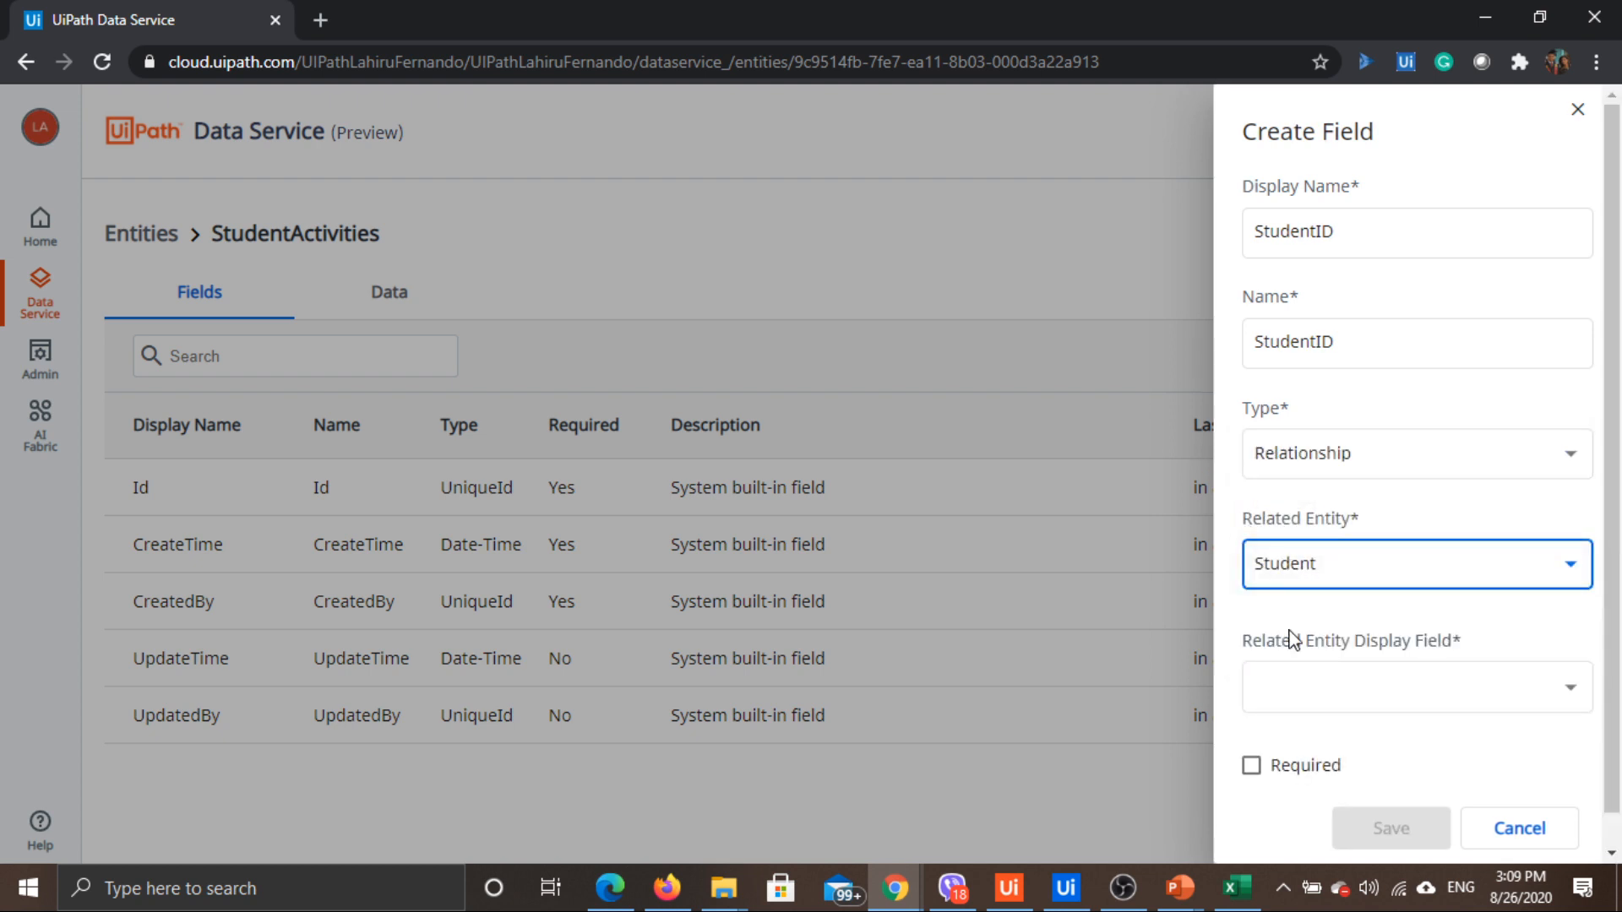
# Show linked students by StudentID, mark the field required, and save it
pyautogui.scroll(-1, 1376, 596)
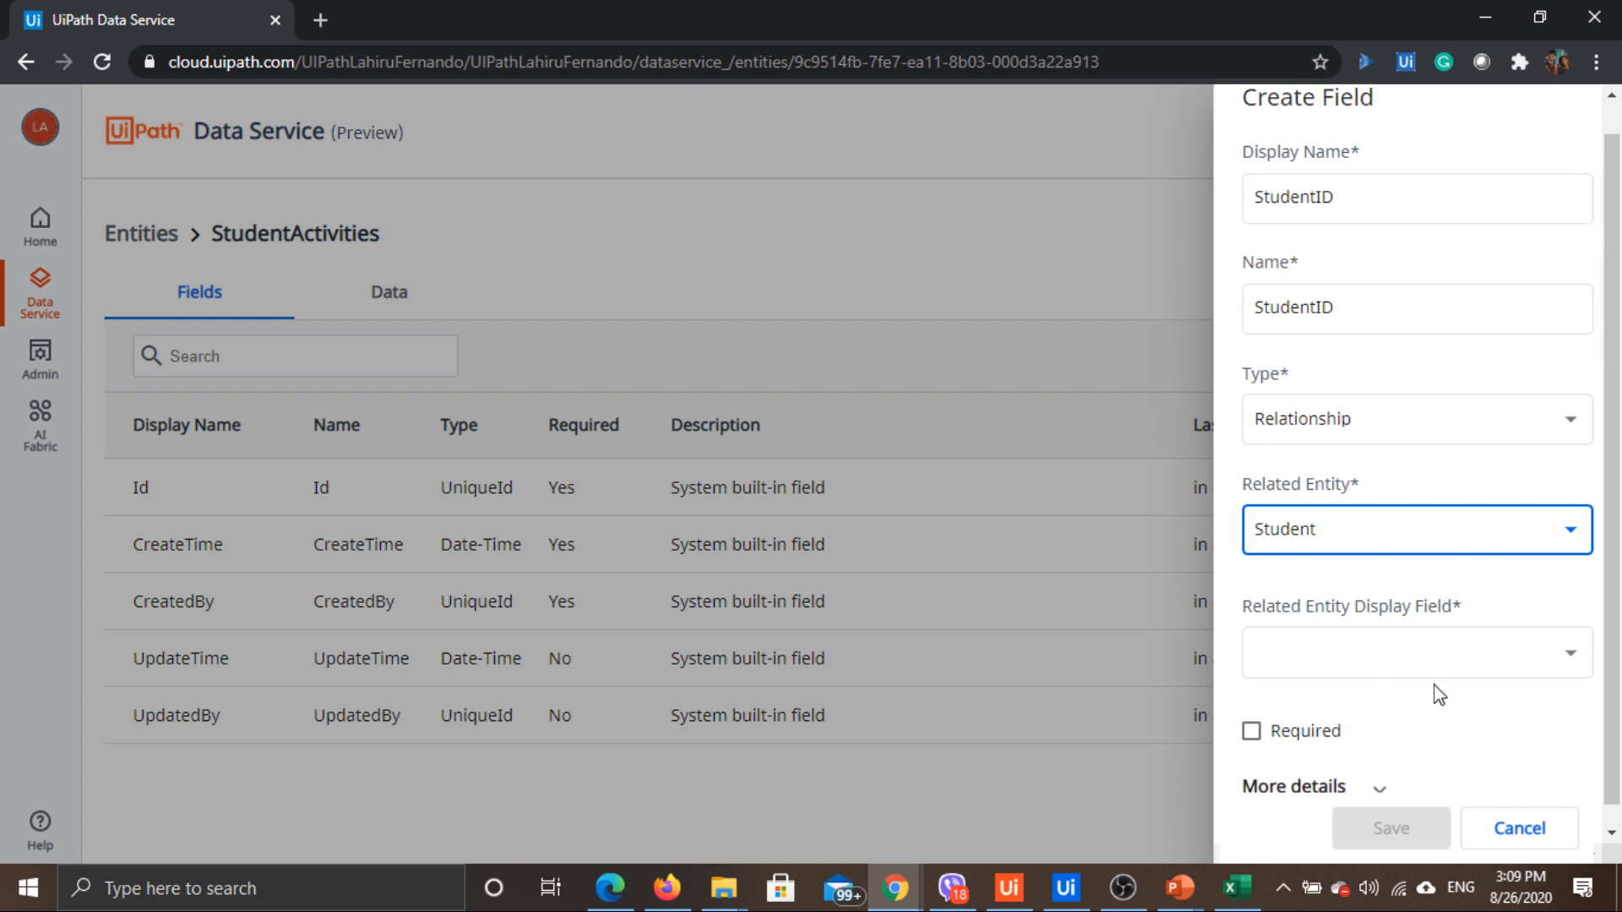
pyautogui.click(1549, 657)
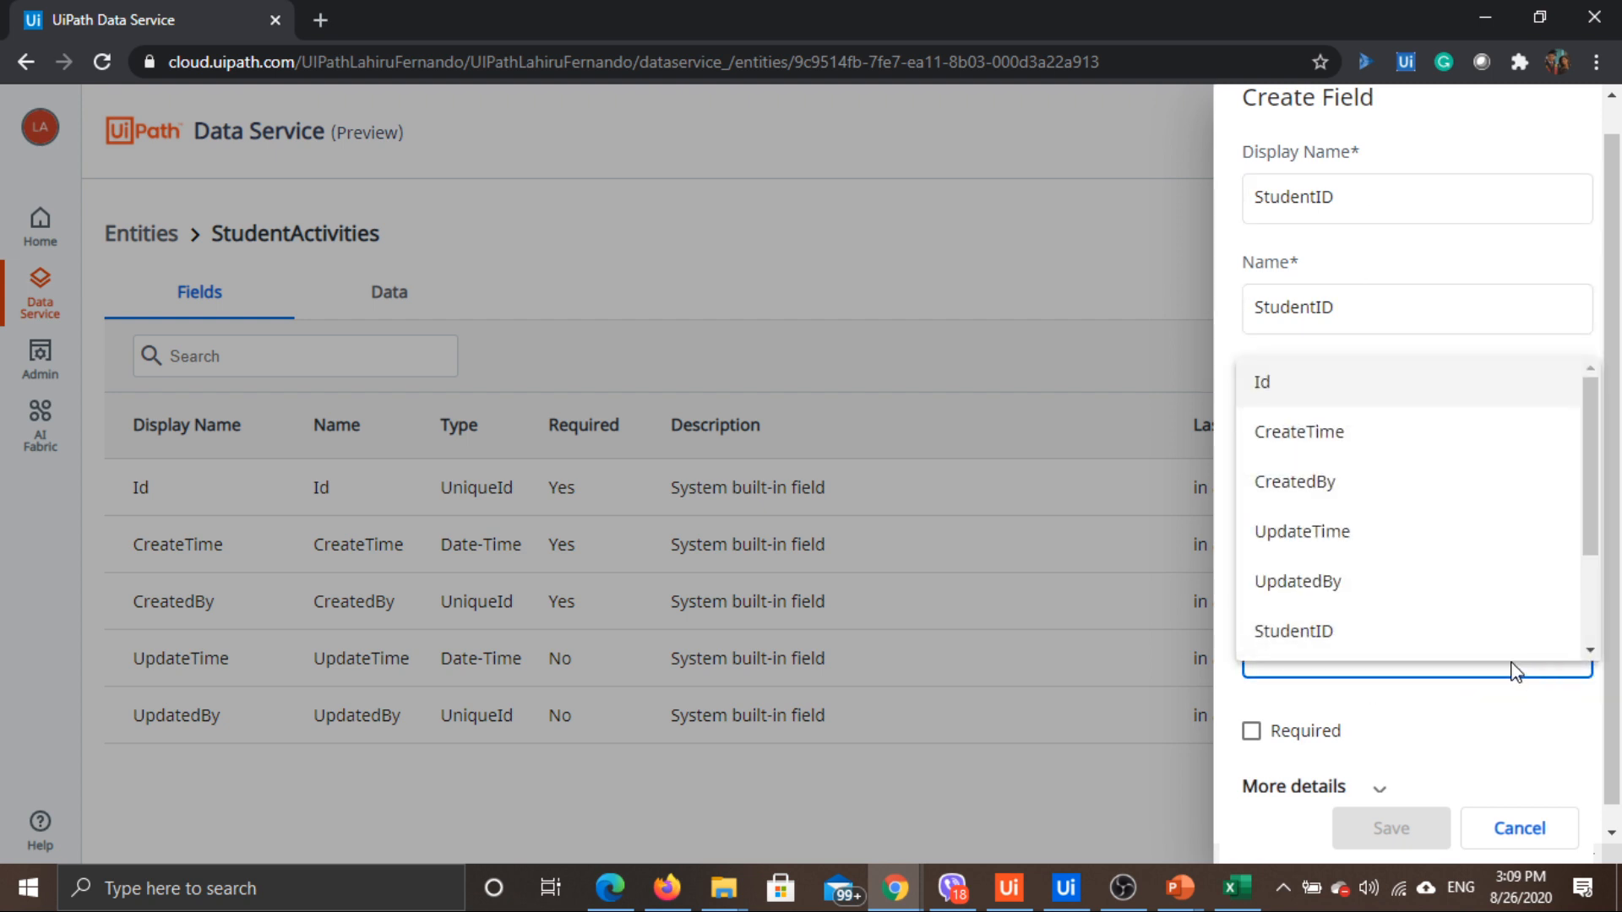
pyautogui.scroll(-1, 1362, 488)
pyautogui.scroll(-1, 1362, 494)
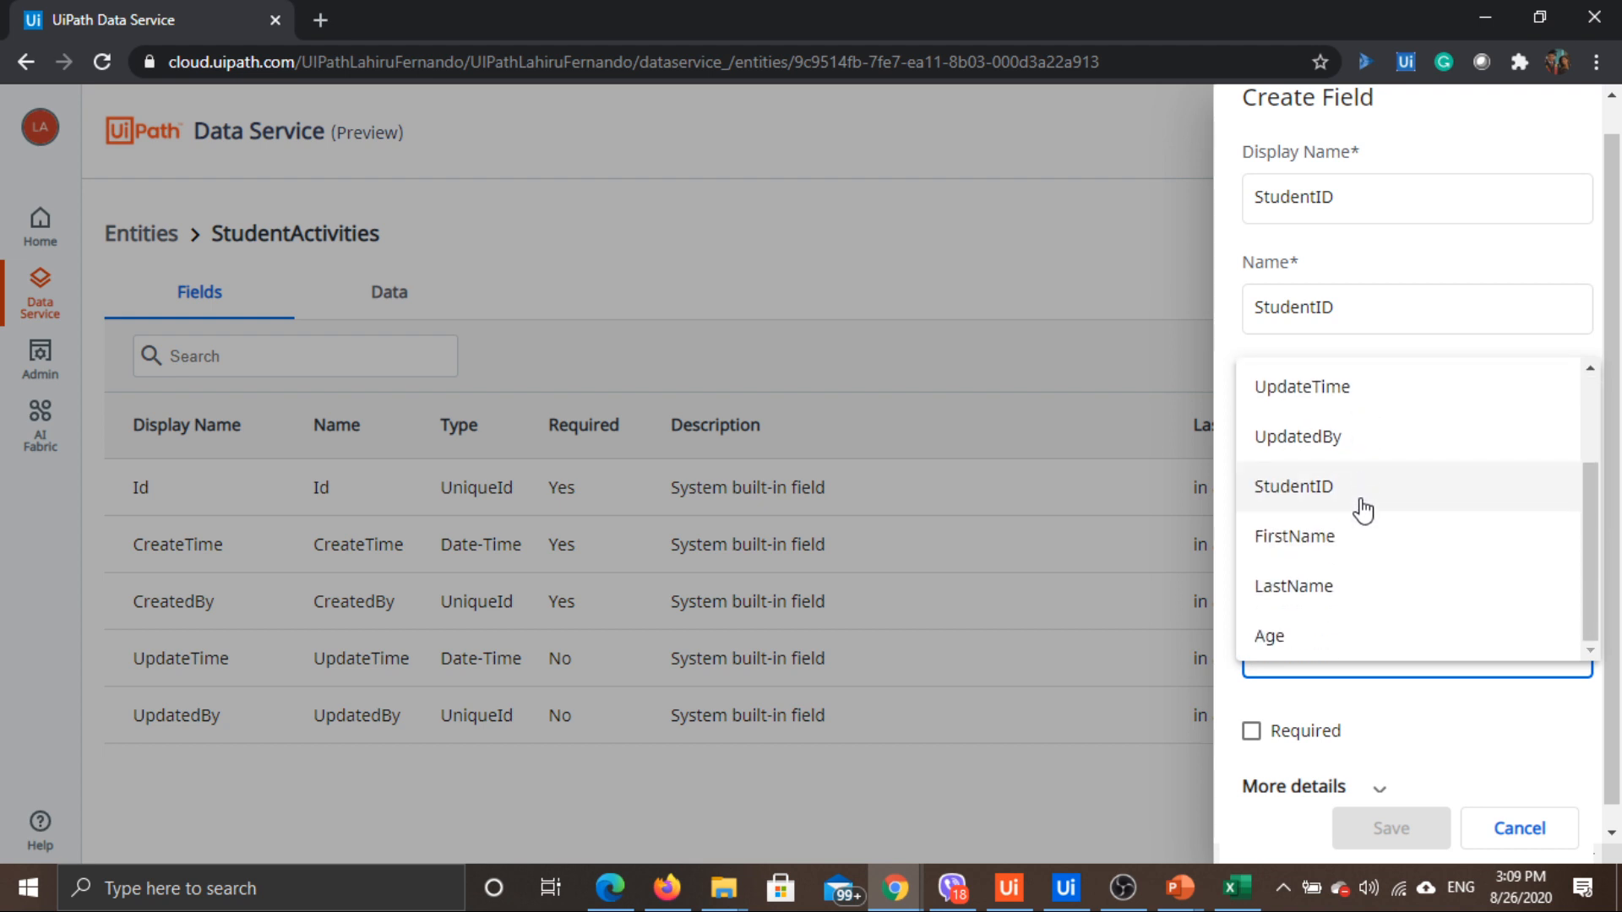
pyautogui.click(1307, 505)
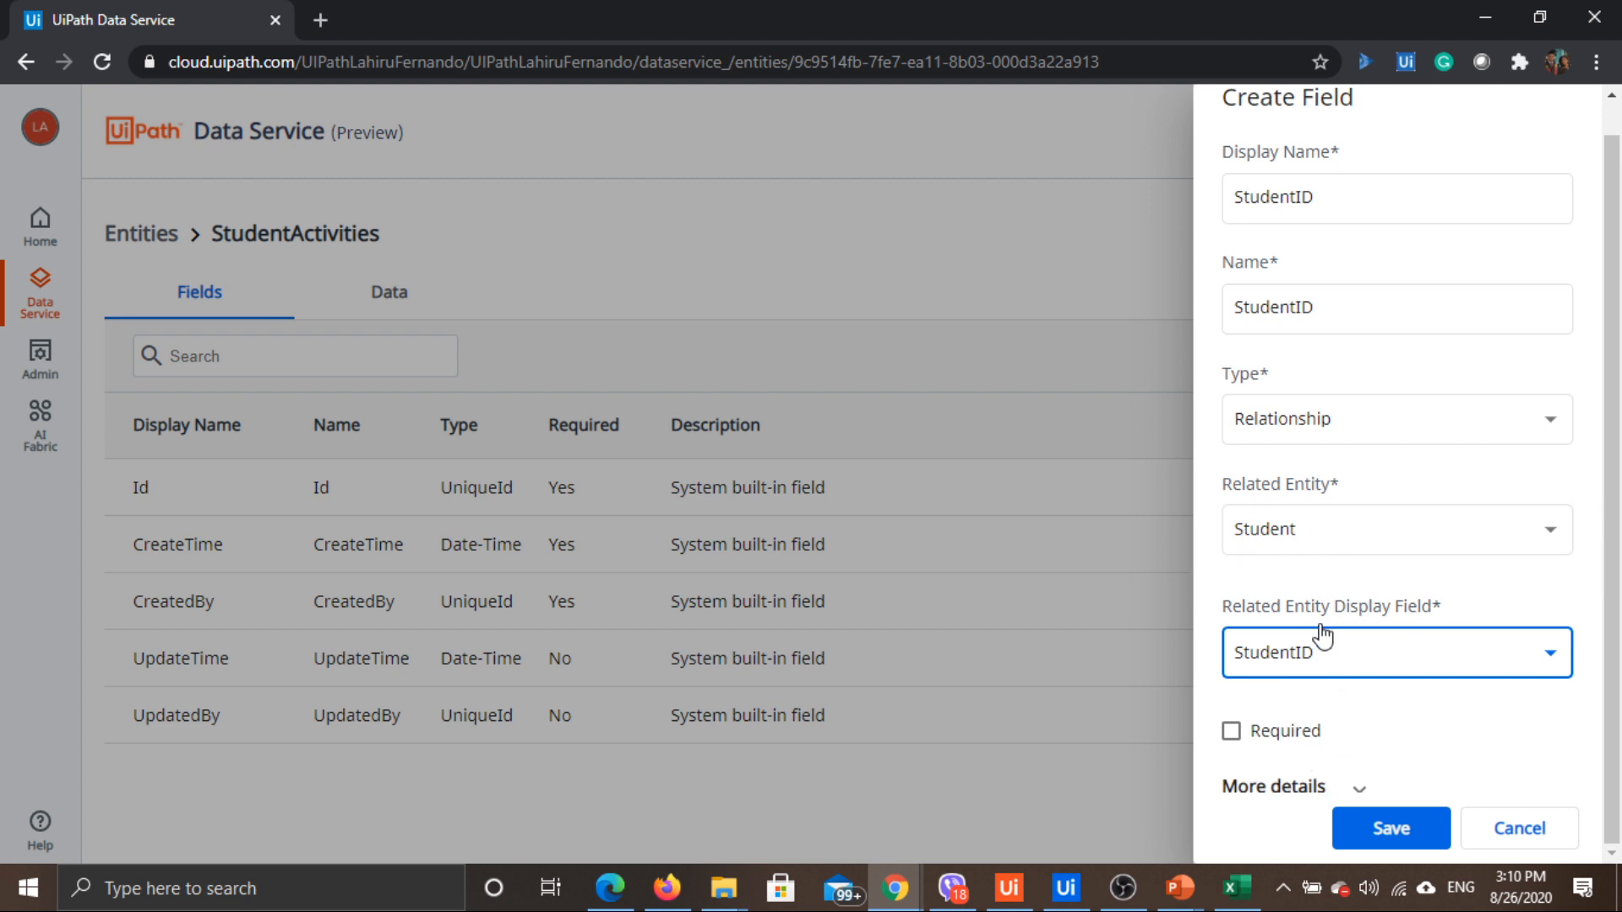
pyautogui.scroll(-1, 1200, 803)
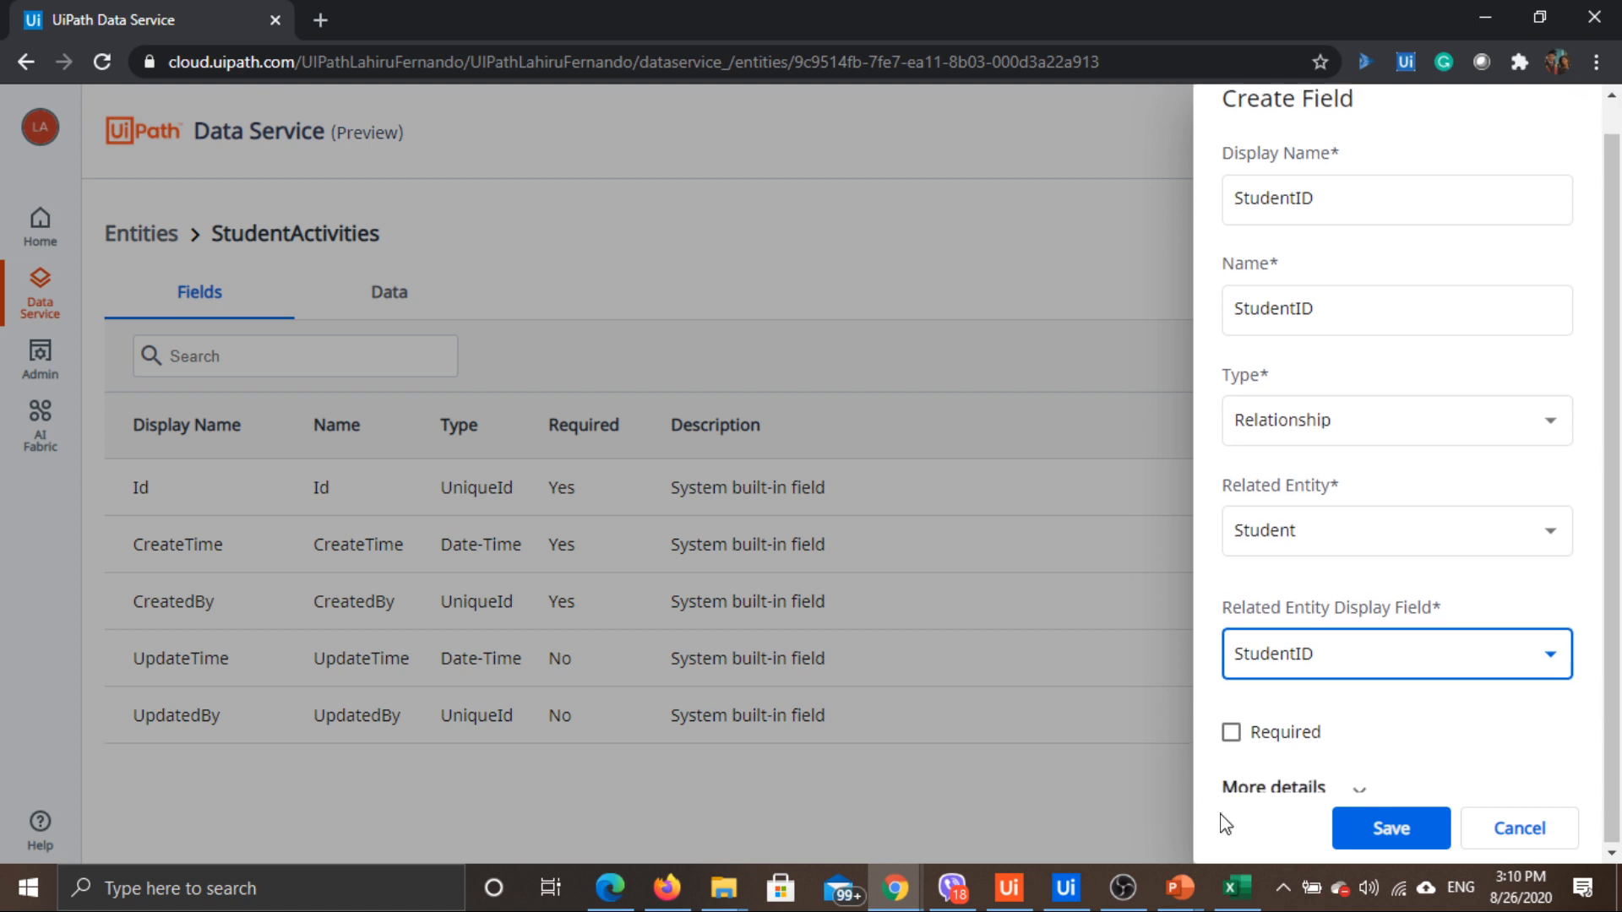
pyautogui.click(1231, 731)
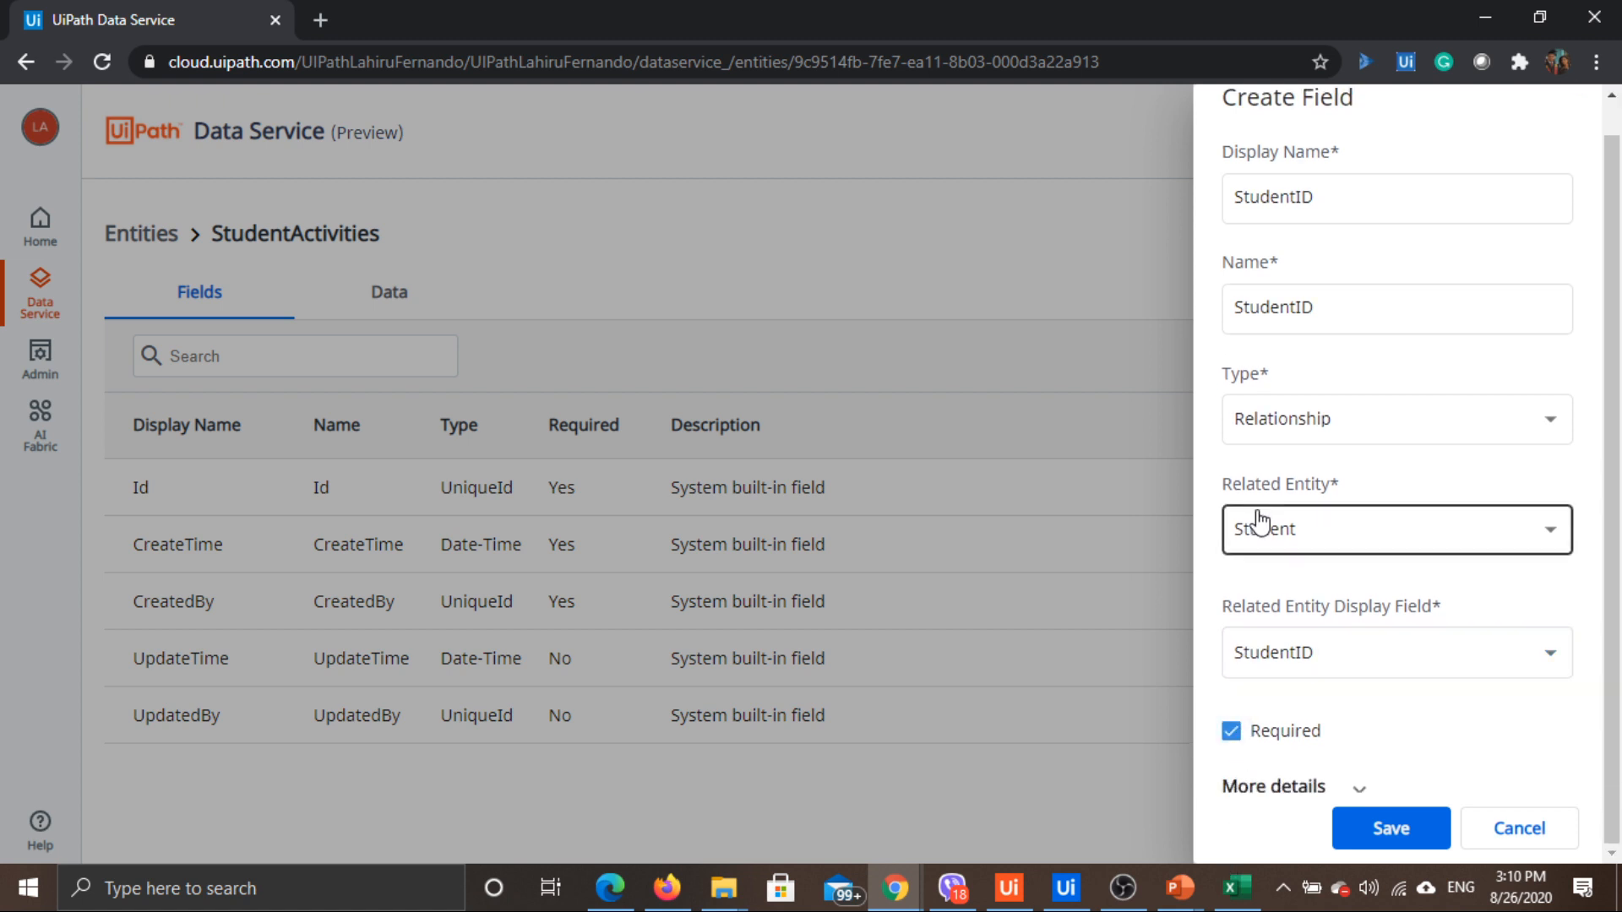
pyautogui.click(1322, 789)
pyautogui.scroll(-2, 1357, 587)
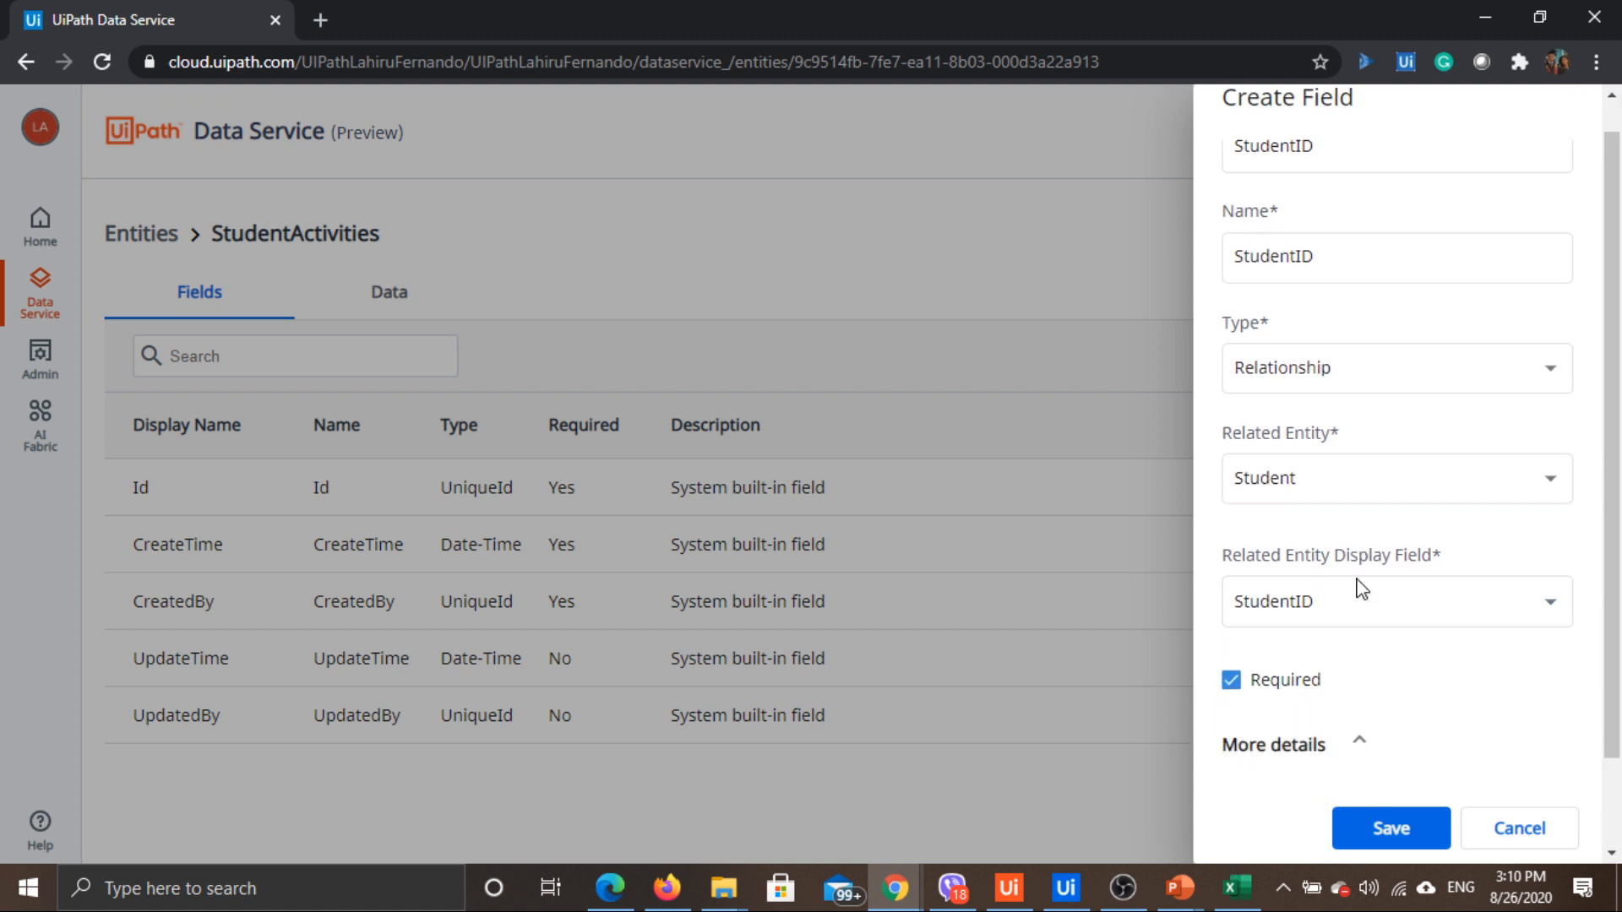
pyautogui.click(1276, 745)
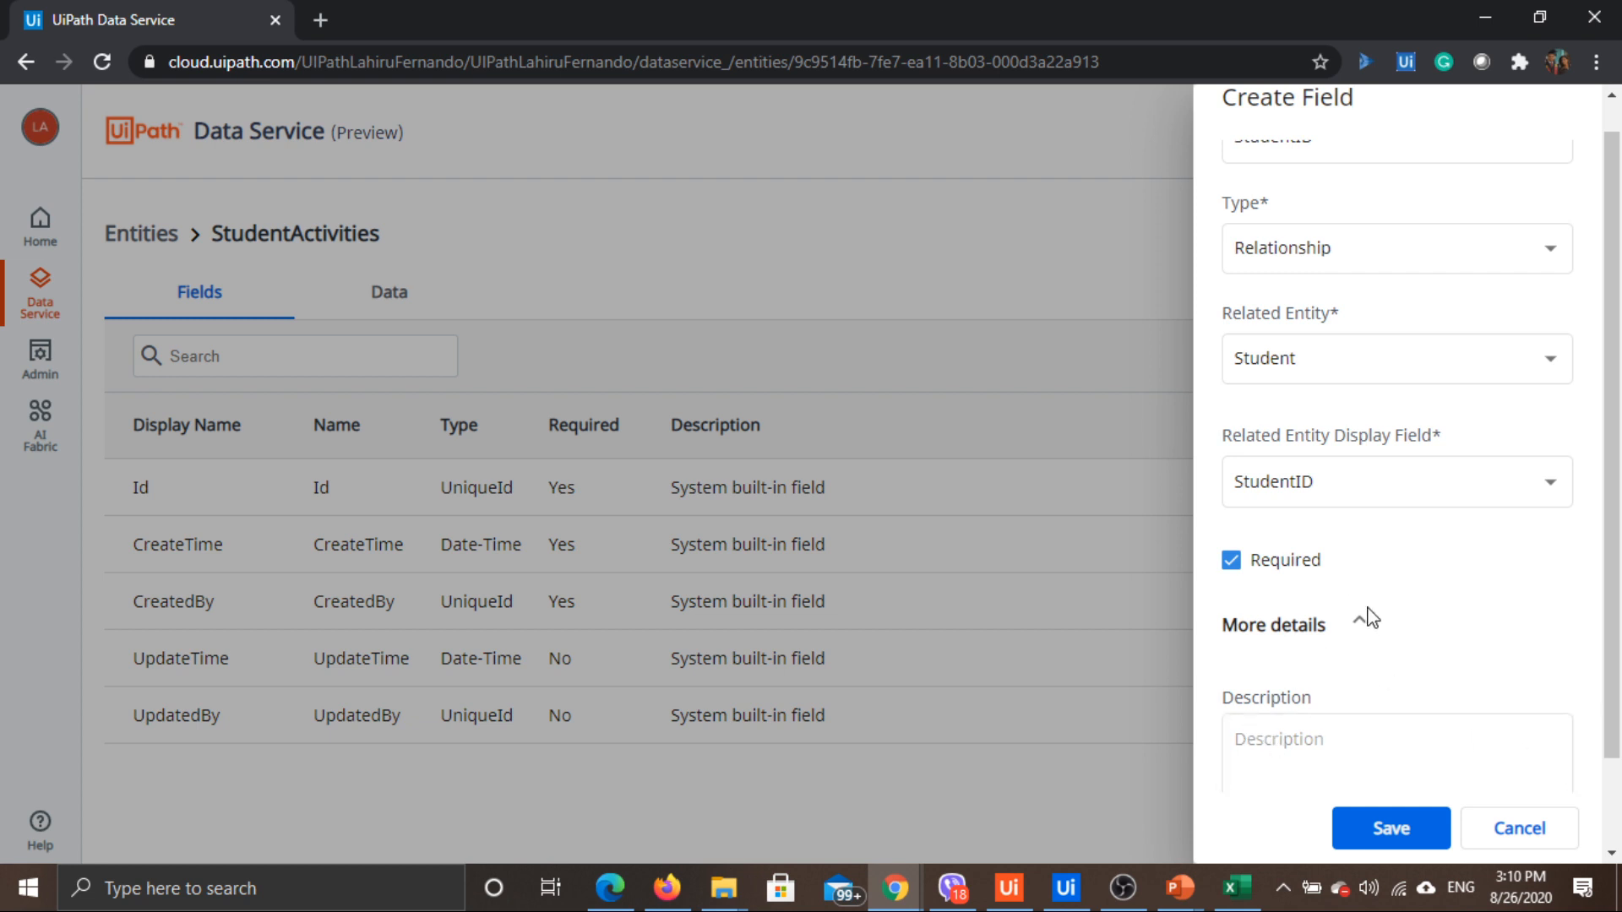
pyautogui.scroll(-1, 1366, 615)
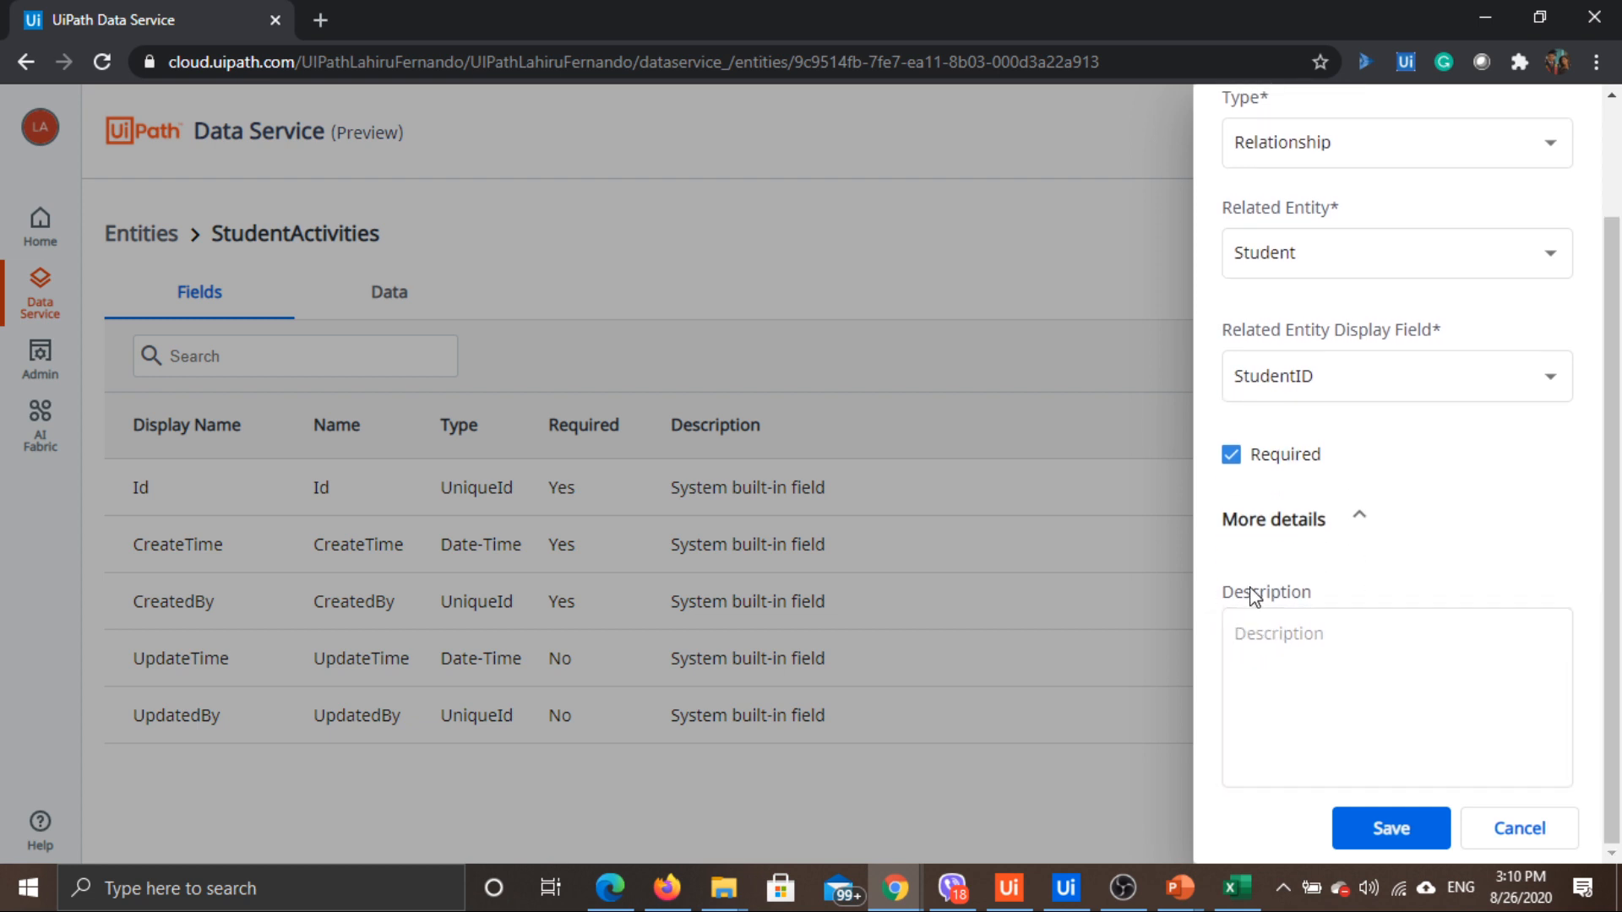
pyautogui.scroll(1, 1331, 591)
pyautogui.scroll(-1, 1352, 760)
pyautogui.click(1379, 832)
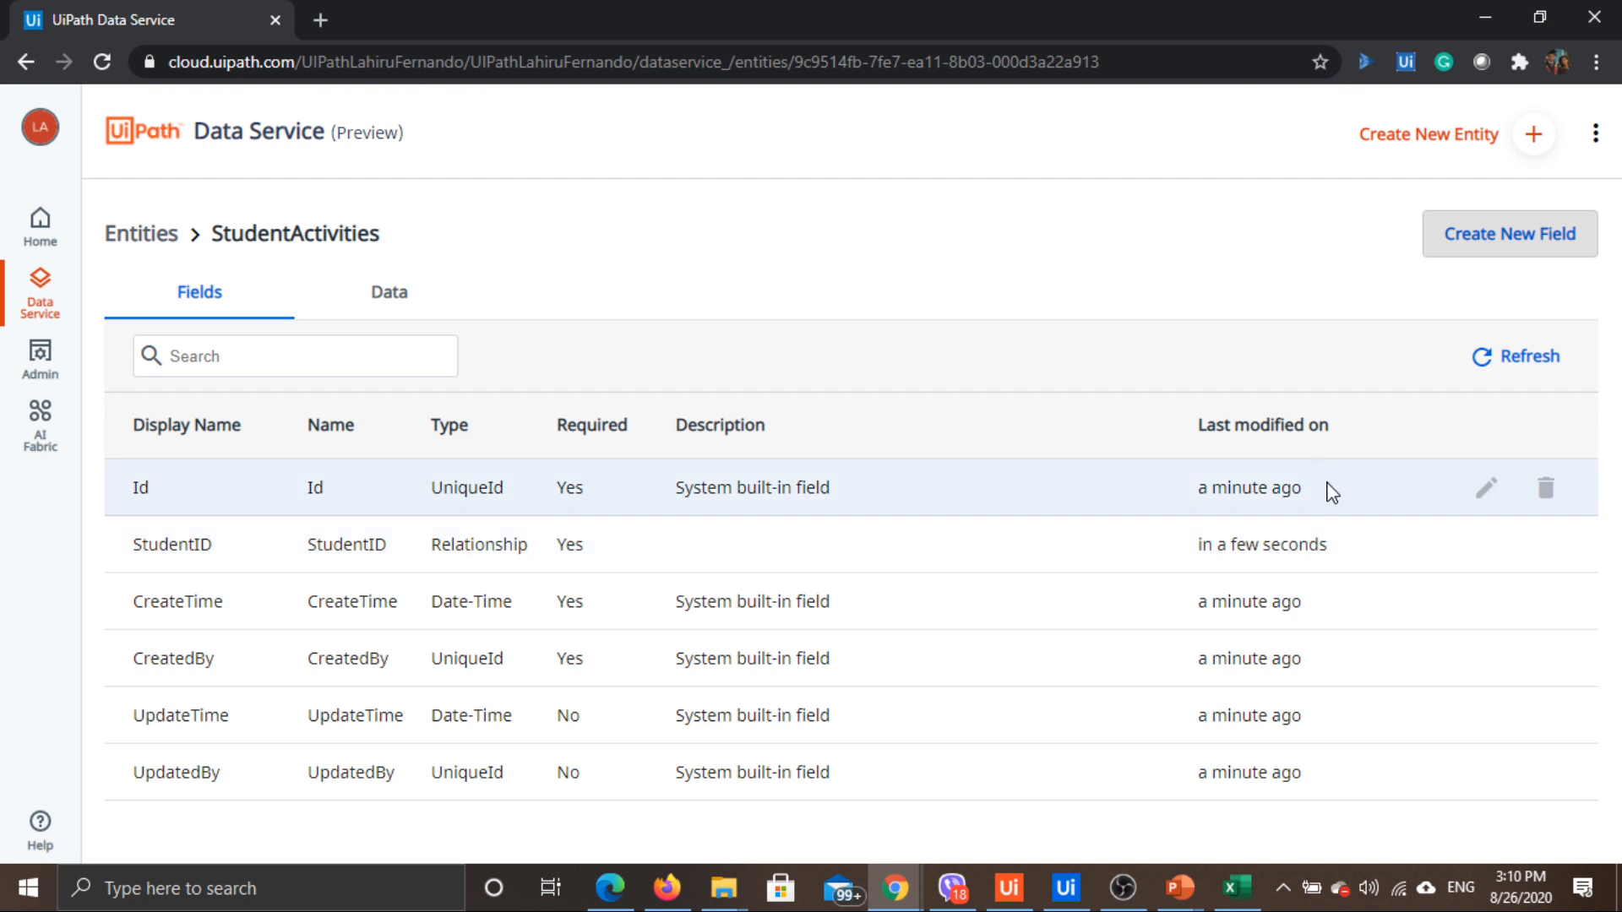
# Save ActivityName as a required Text field, then check the Excel sample columns
pyautogui.click(1497, 246)
pyautogui.write('Ac')
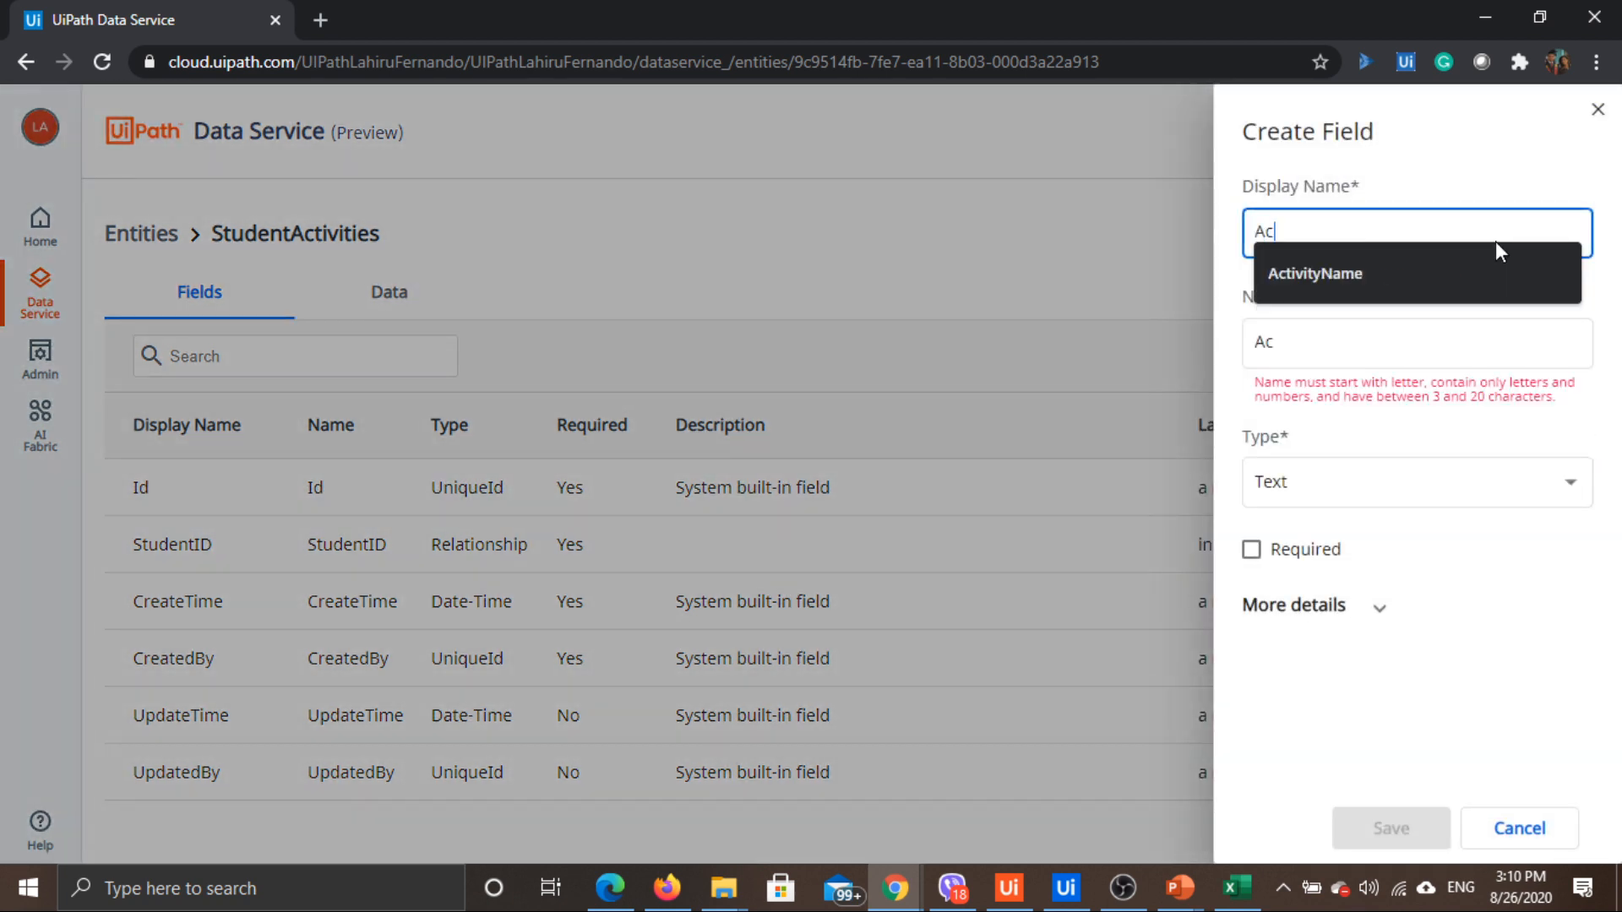
pyautogui.write('tivityName')
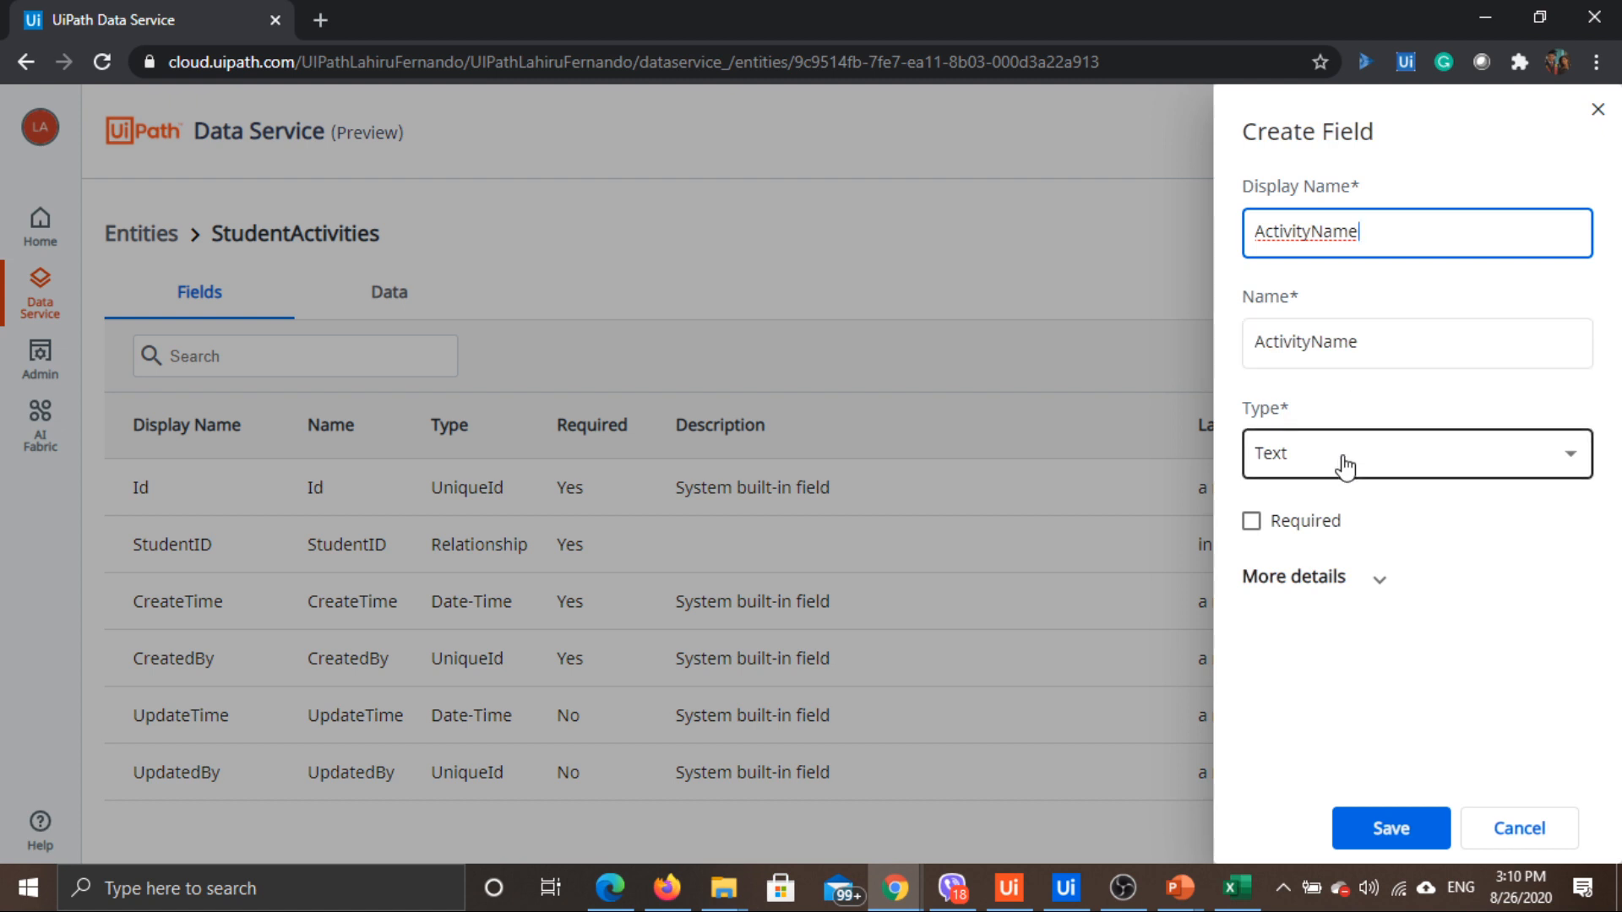
pyautogui.click(1328, 526)
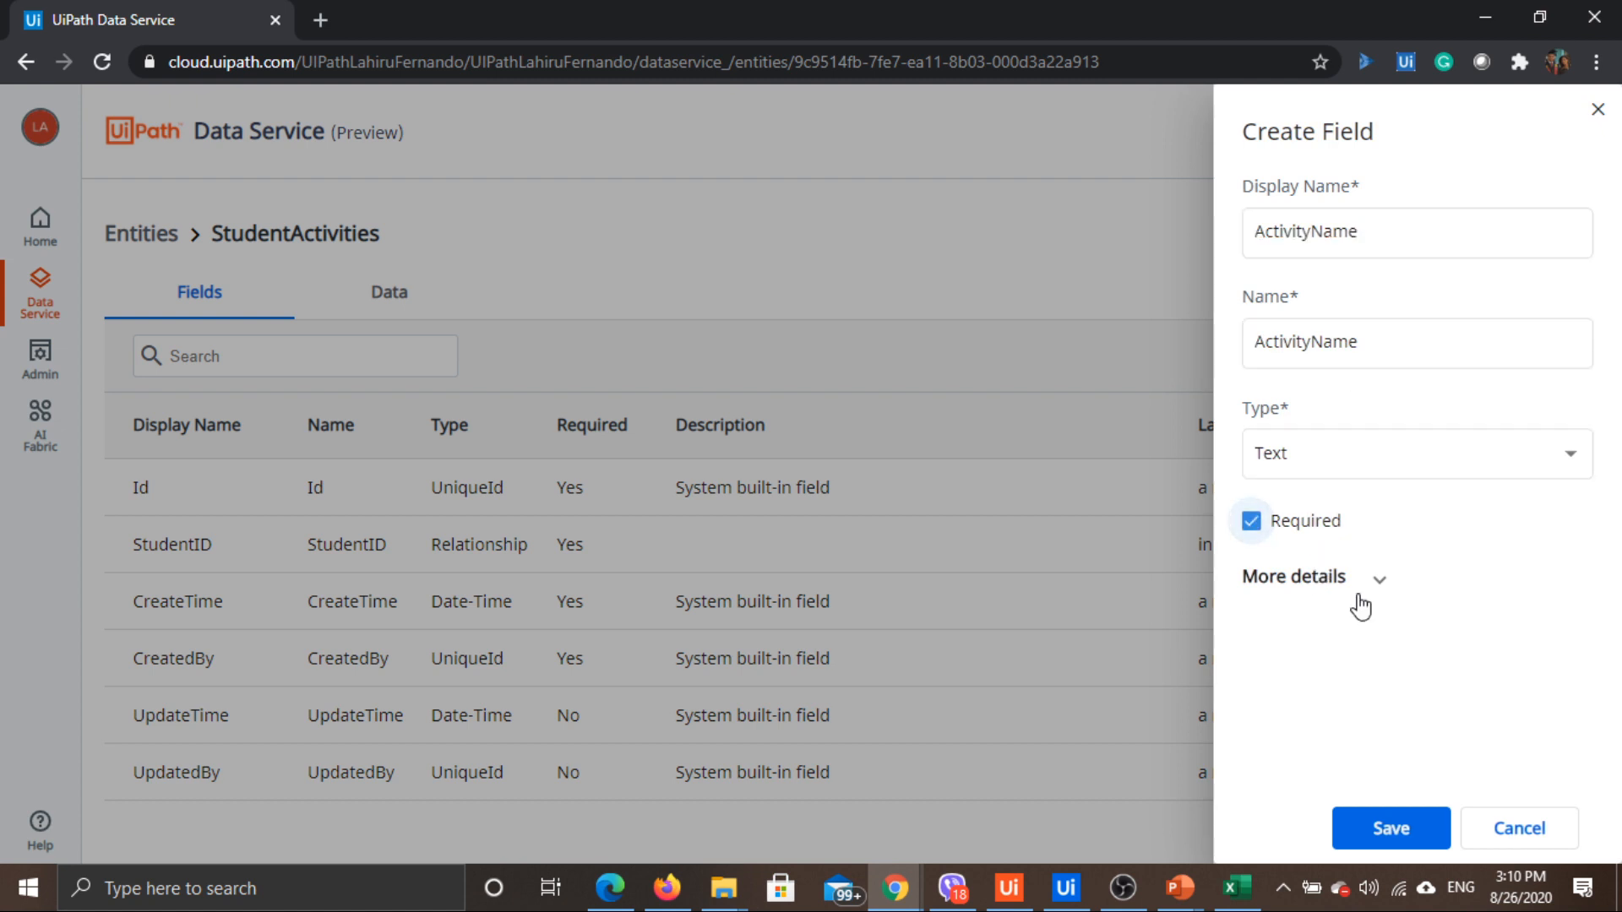
pyautogui.click(1415, 843)
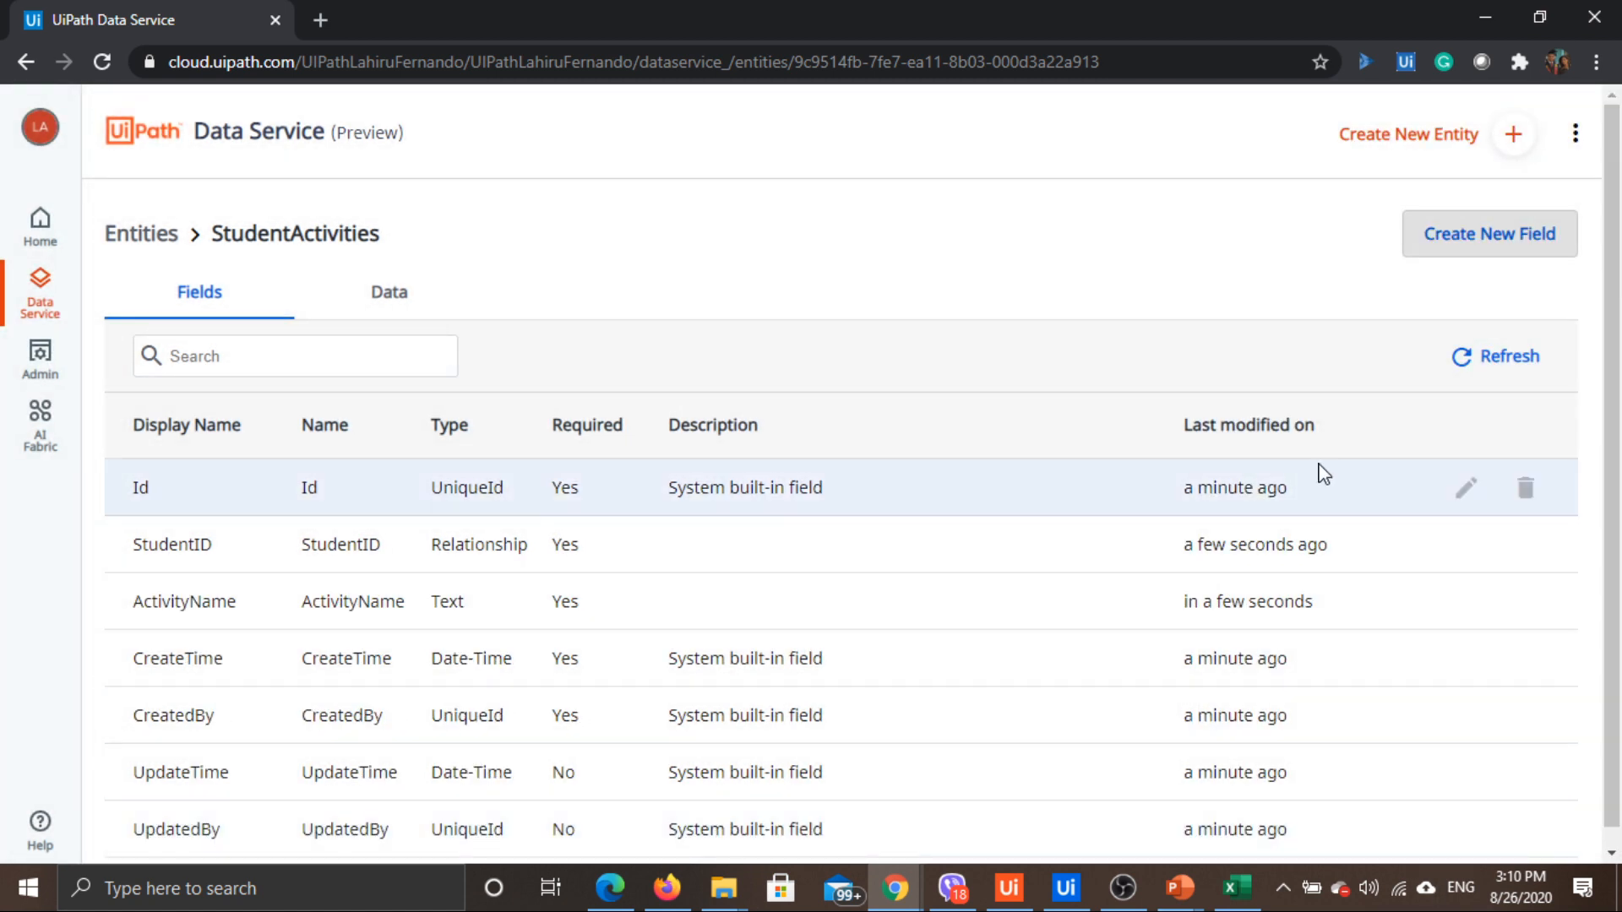
pyautogui.hotkey('alt', 'Tab')
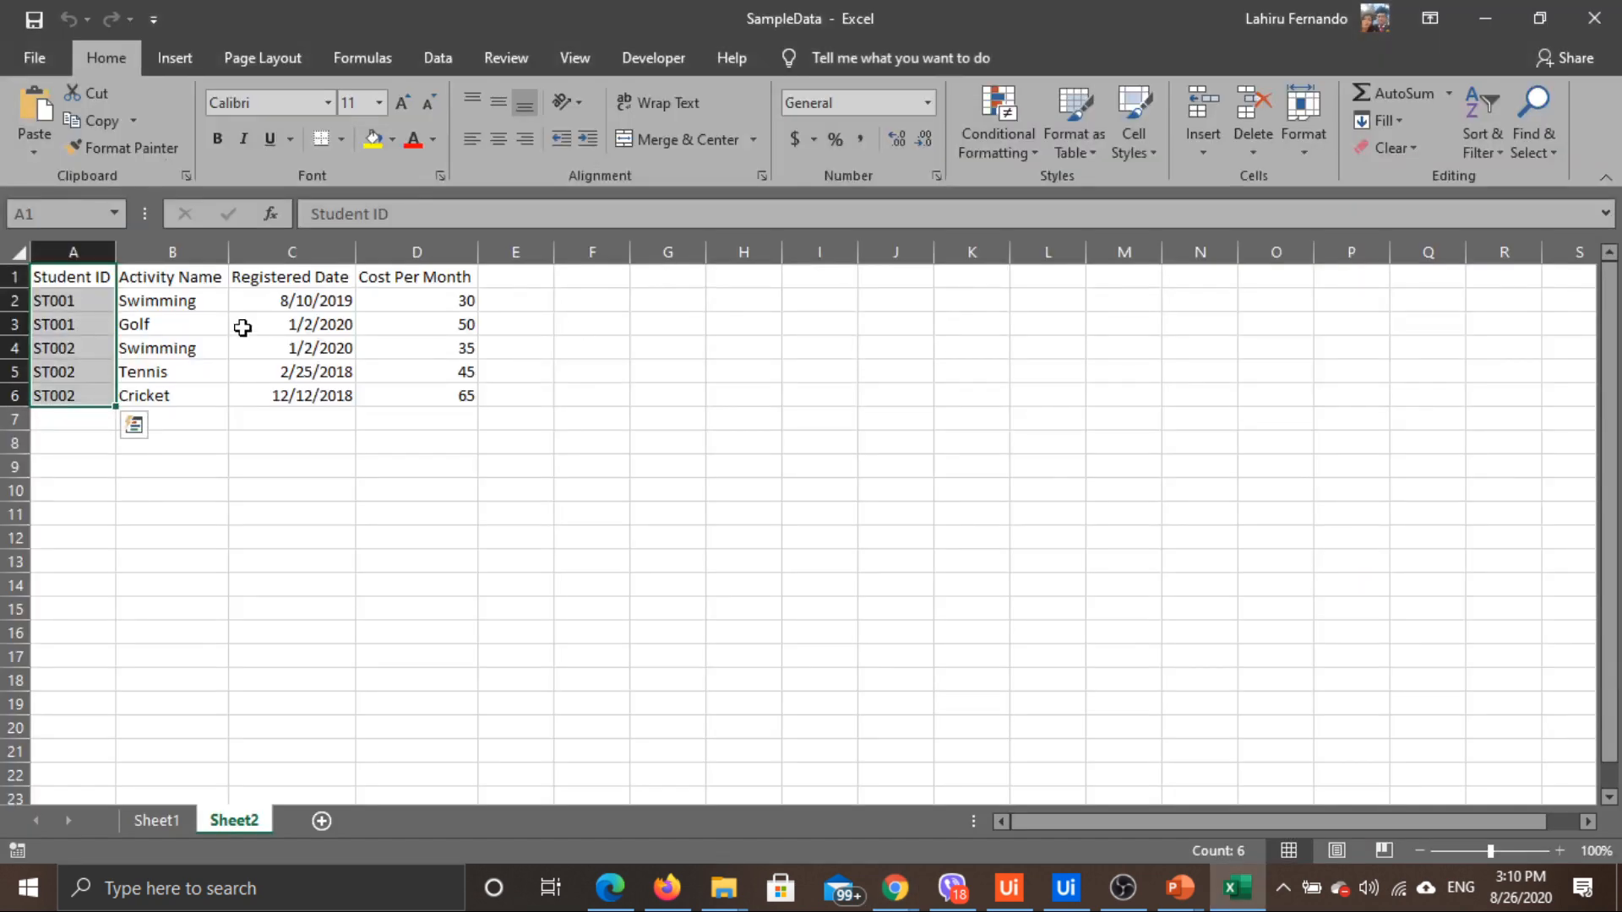
pyautogui.hotkey('alt', 'Tab')
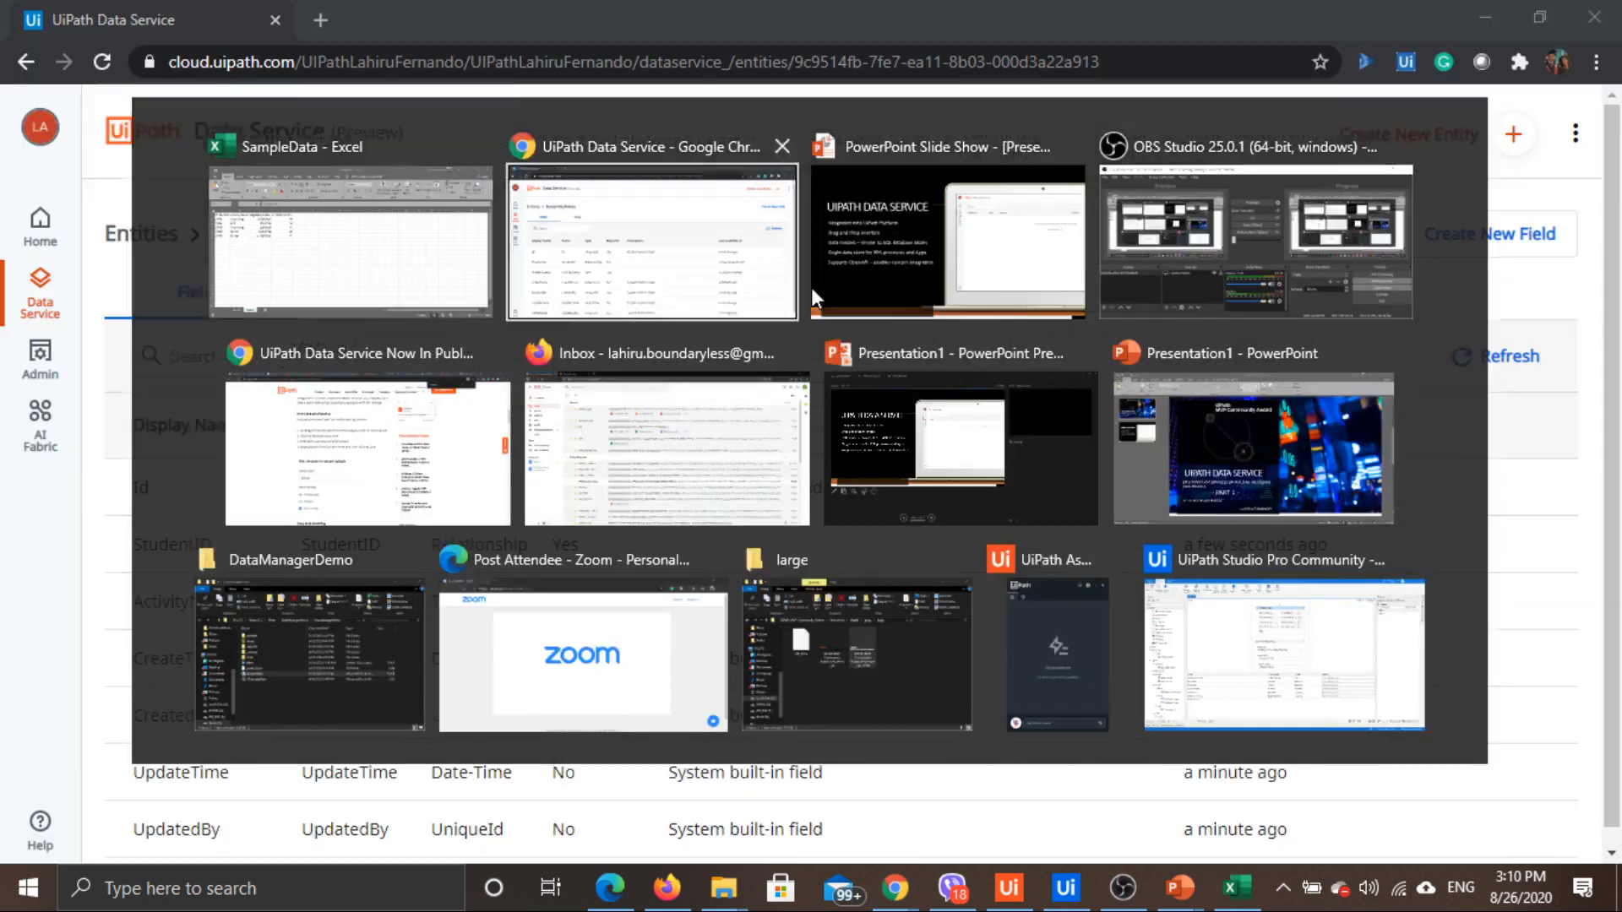
# Save RegistrationDate as a required Date-Time field with time hidden and no default date
pyautogui.click(1525, 241)
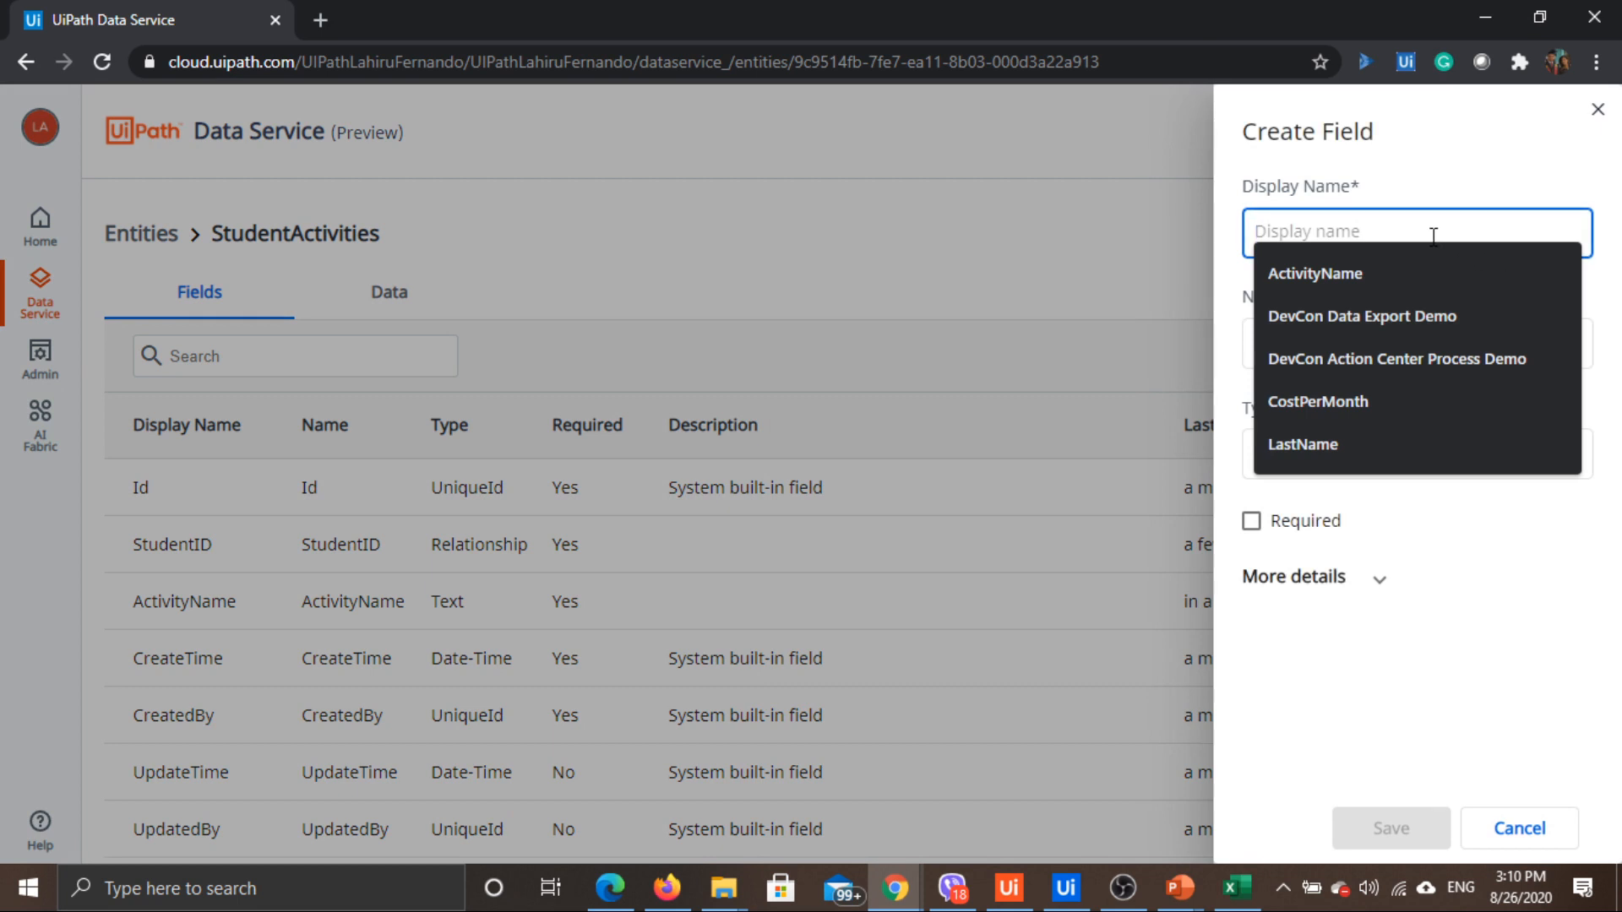
pyautogui.write('RegistrationDate')
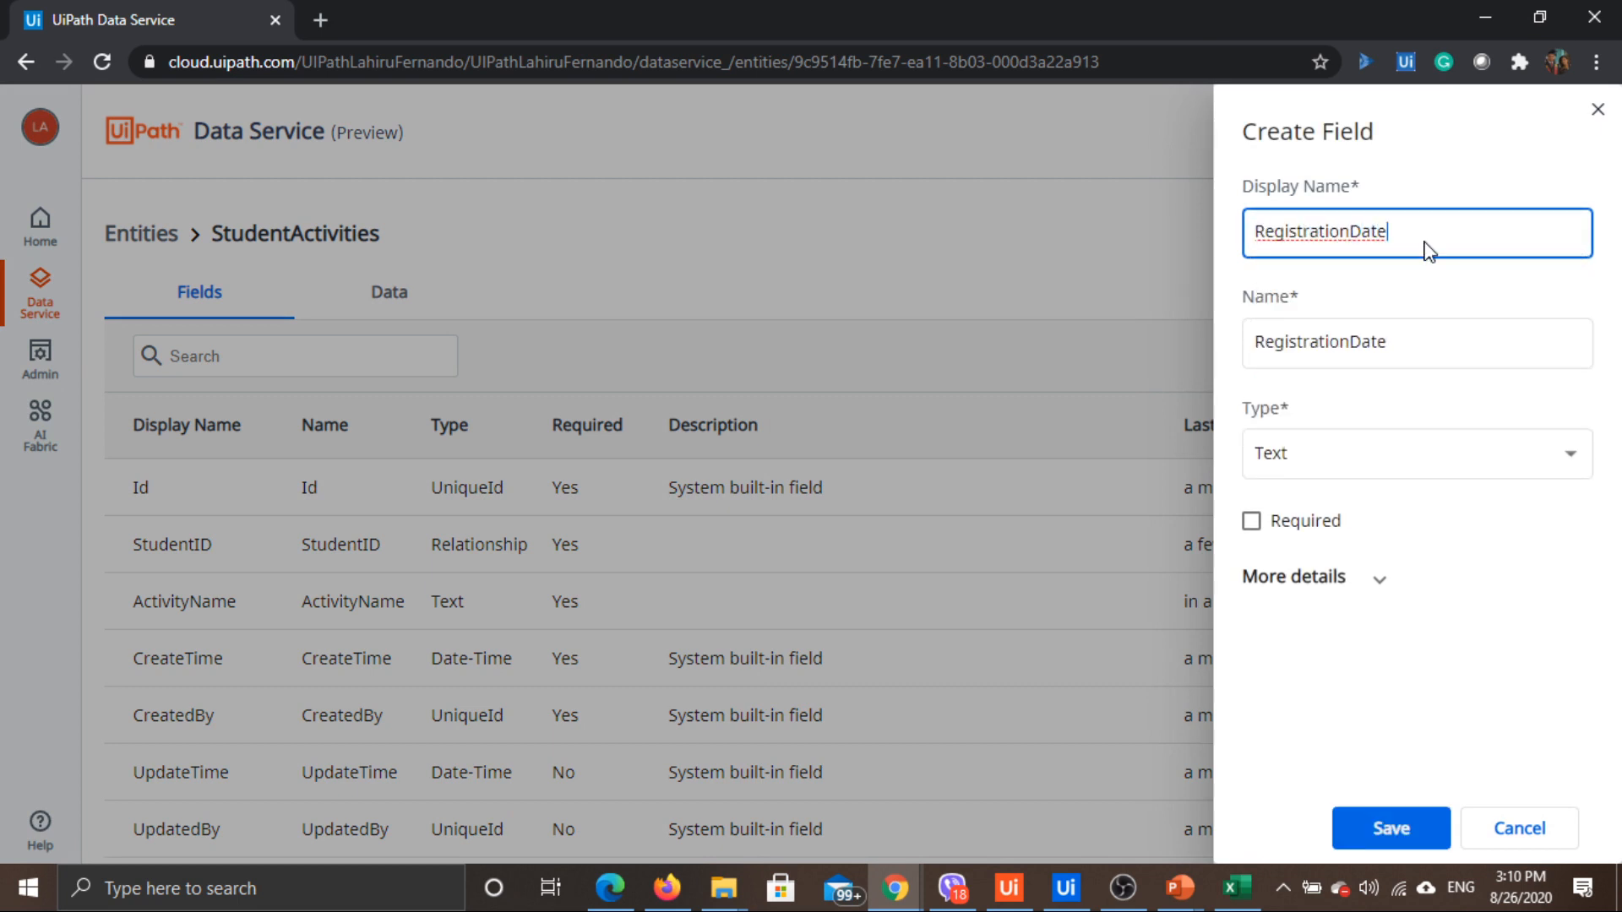
pyautogui.click(1380, 471)
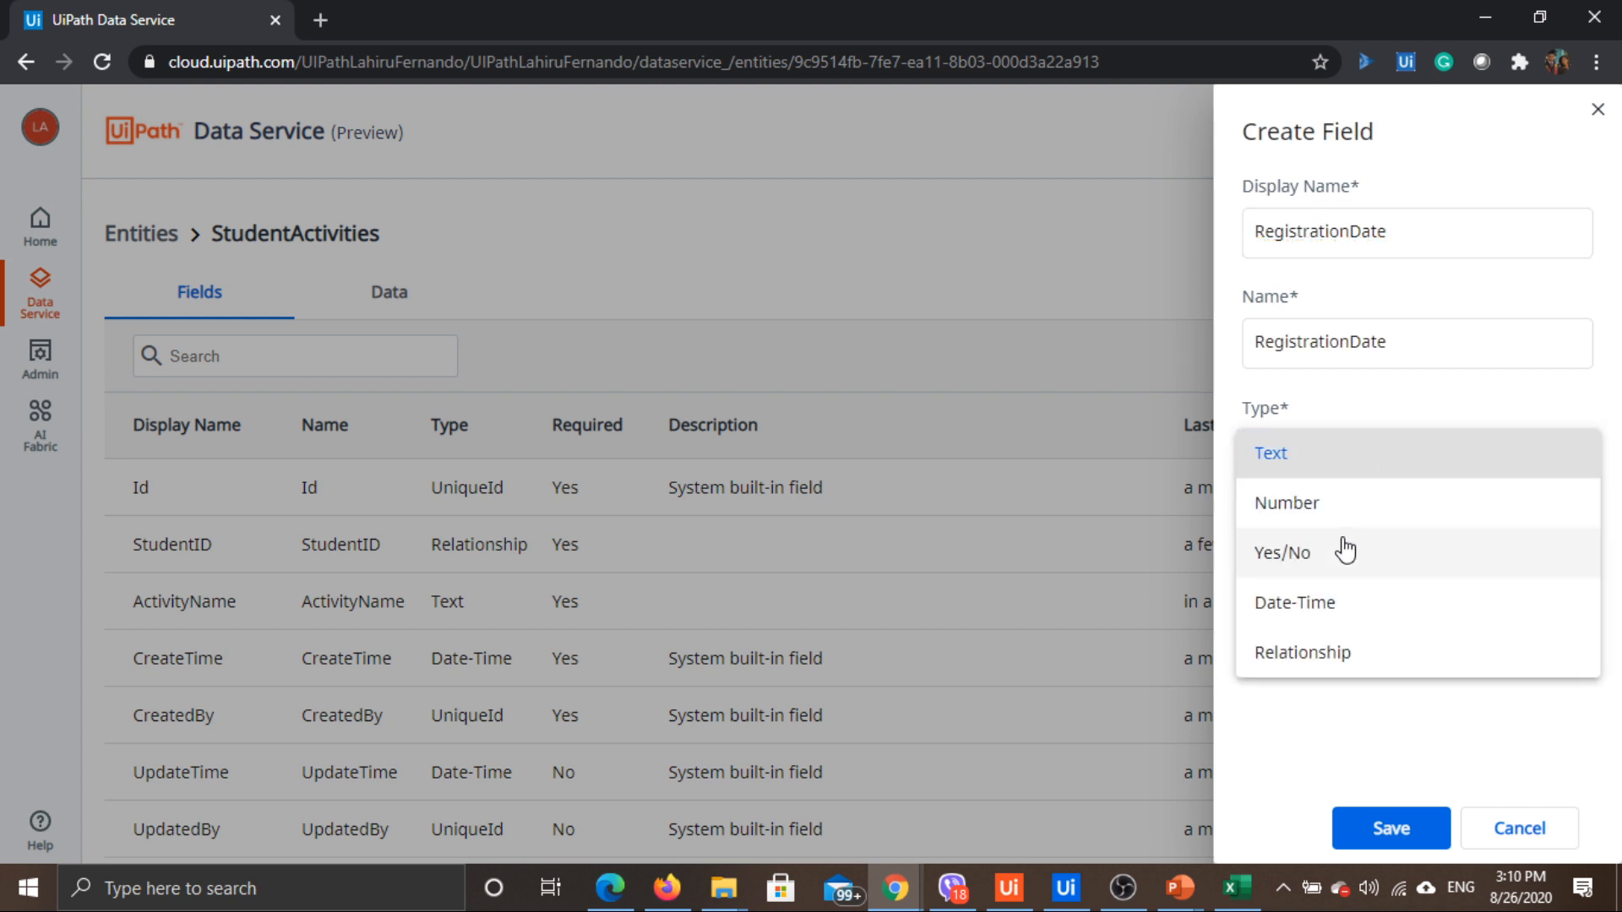
pyautogui.click(1335, 605)
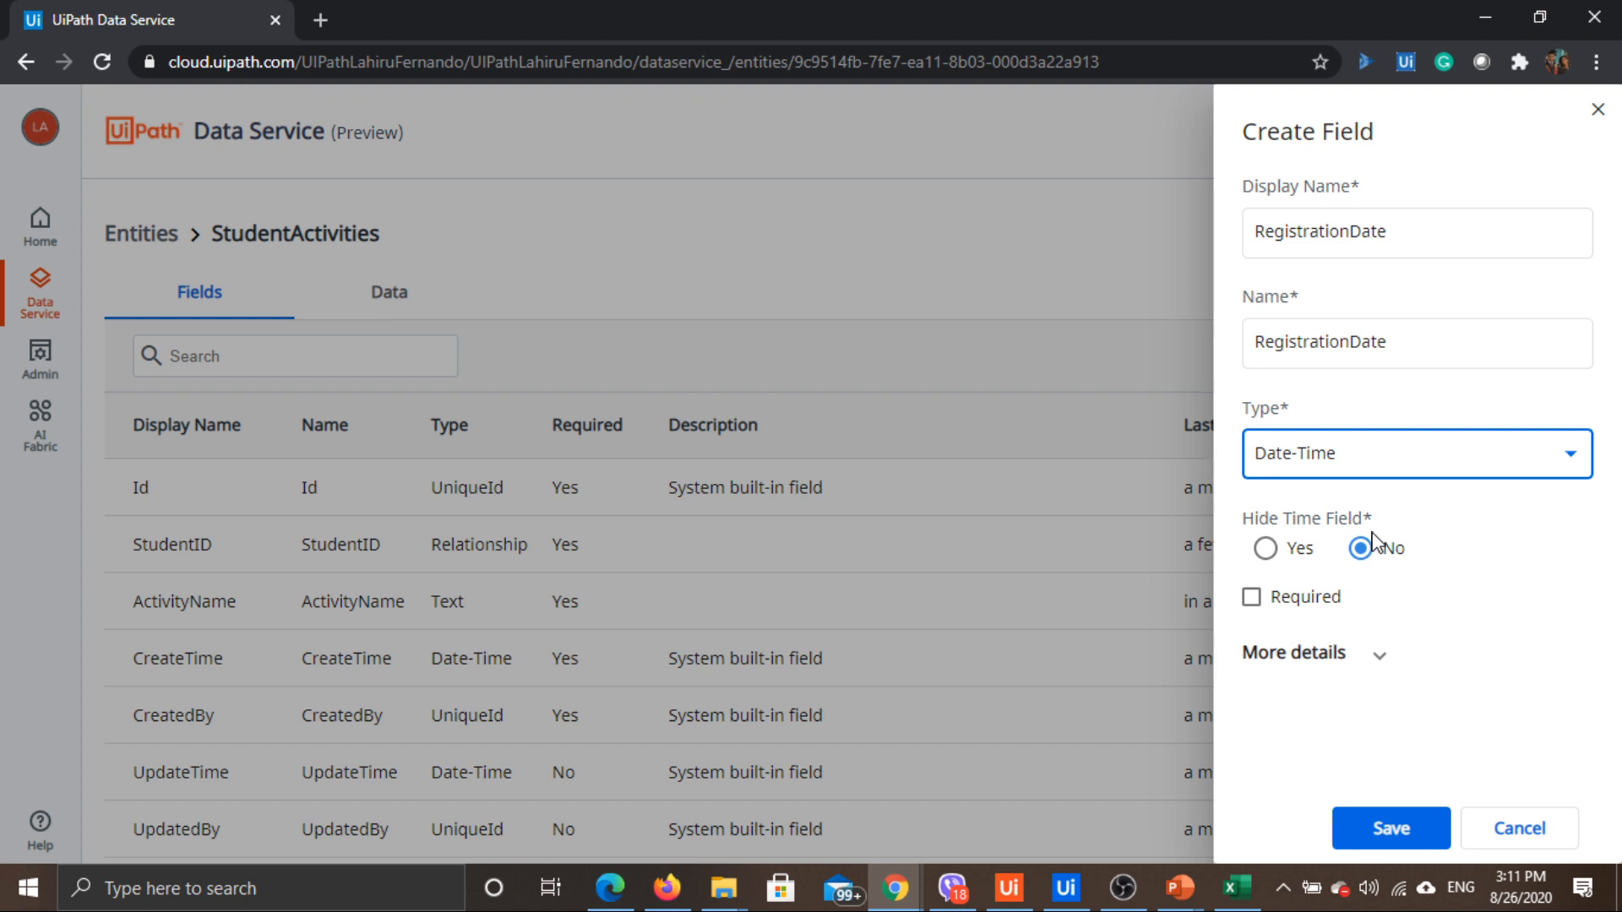
pyautogui.click(1267, 551)
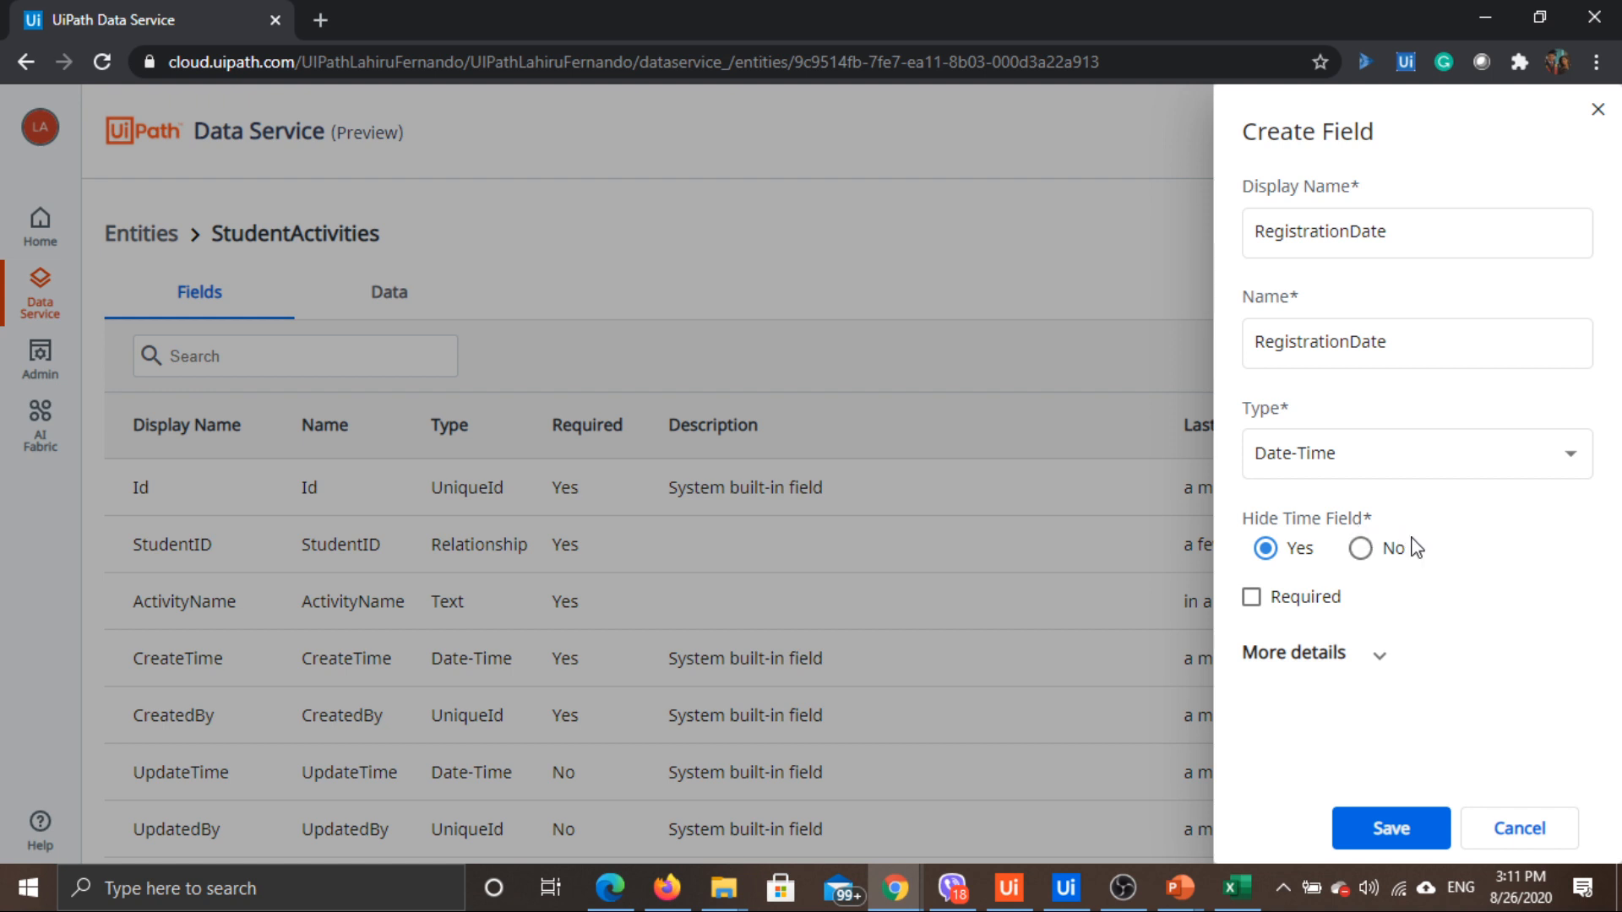
pyautogui.click(1256, 599)
pyautogui.click(1386, 659)
pyautogui.scroll(-3, 1403, 608)
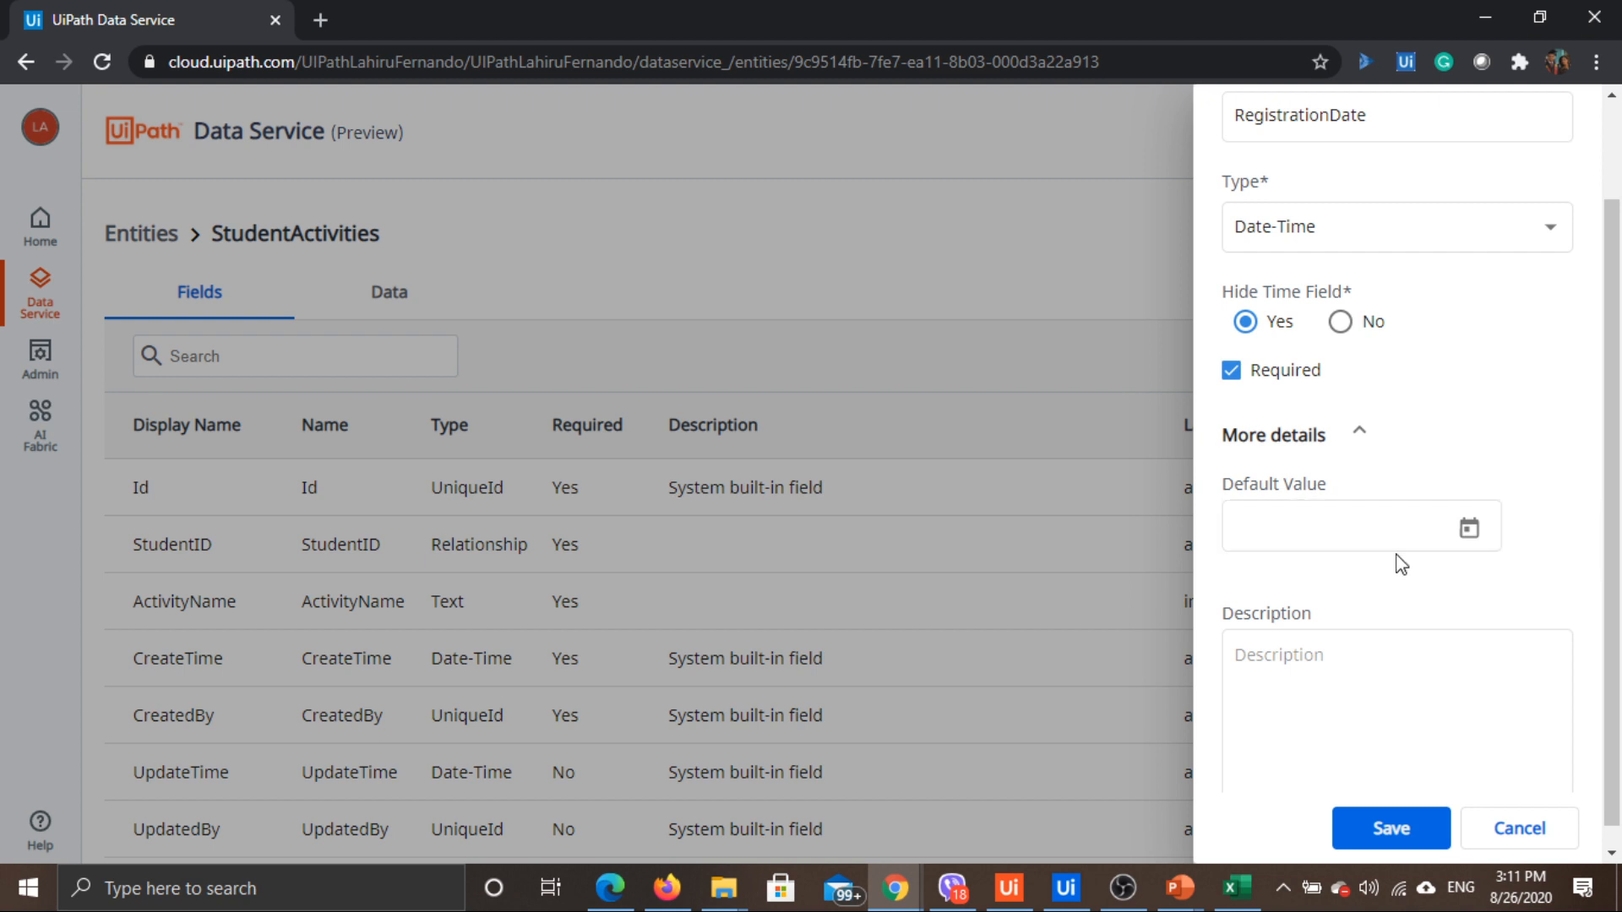
pyautogui.click(1469, 528)
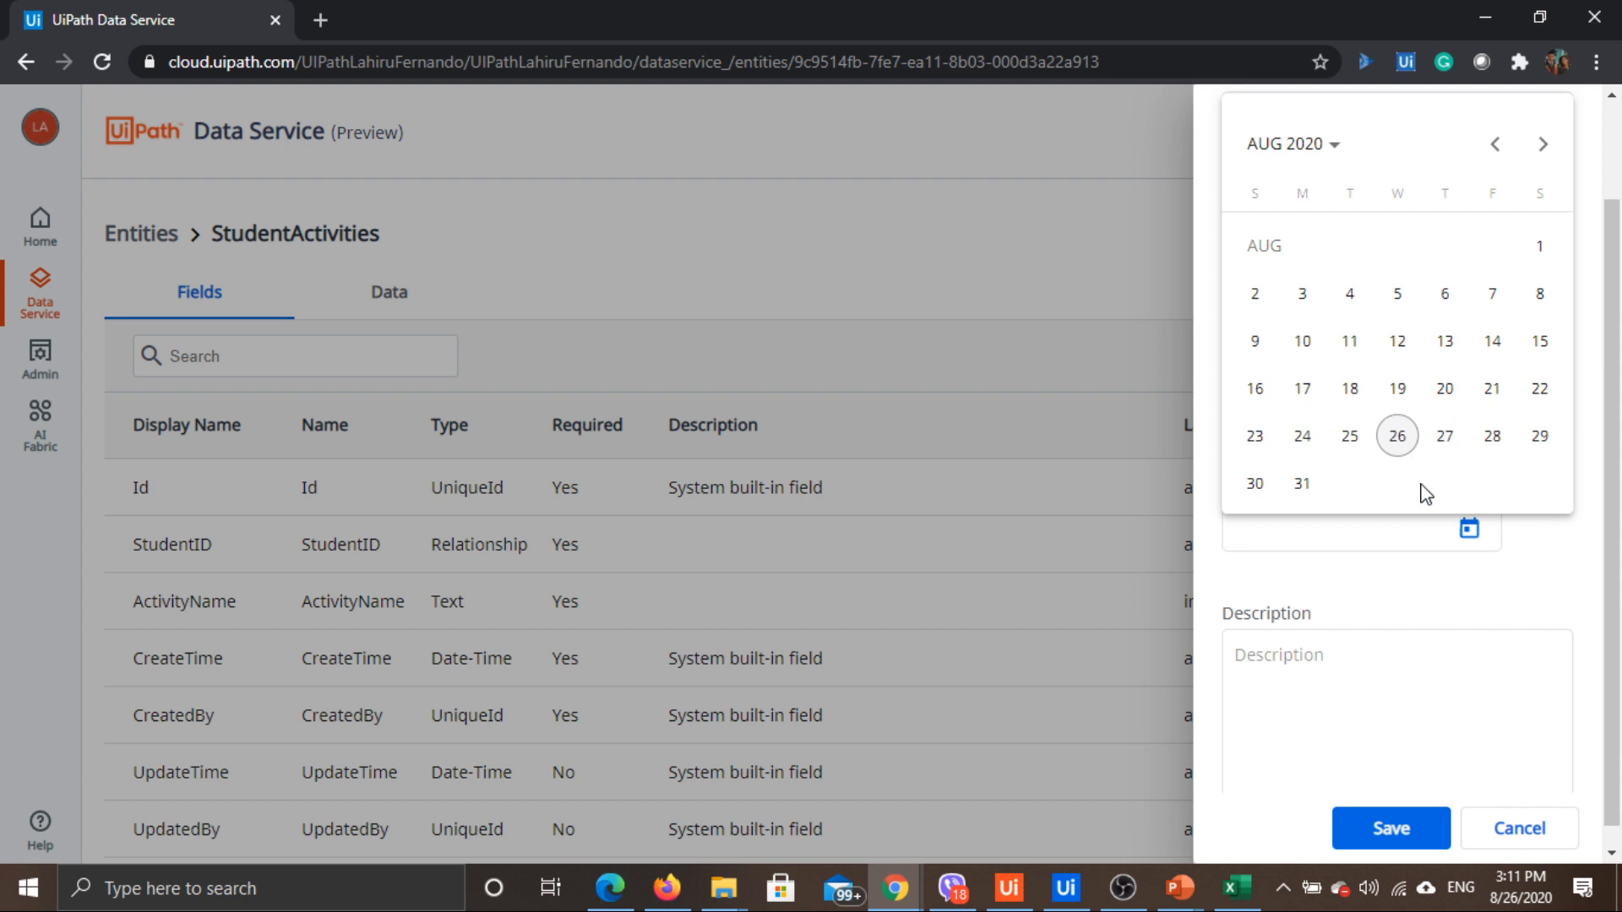
pyautogui.click(1539, 551)
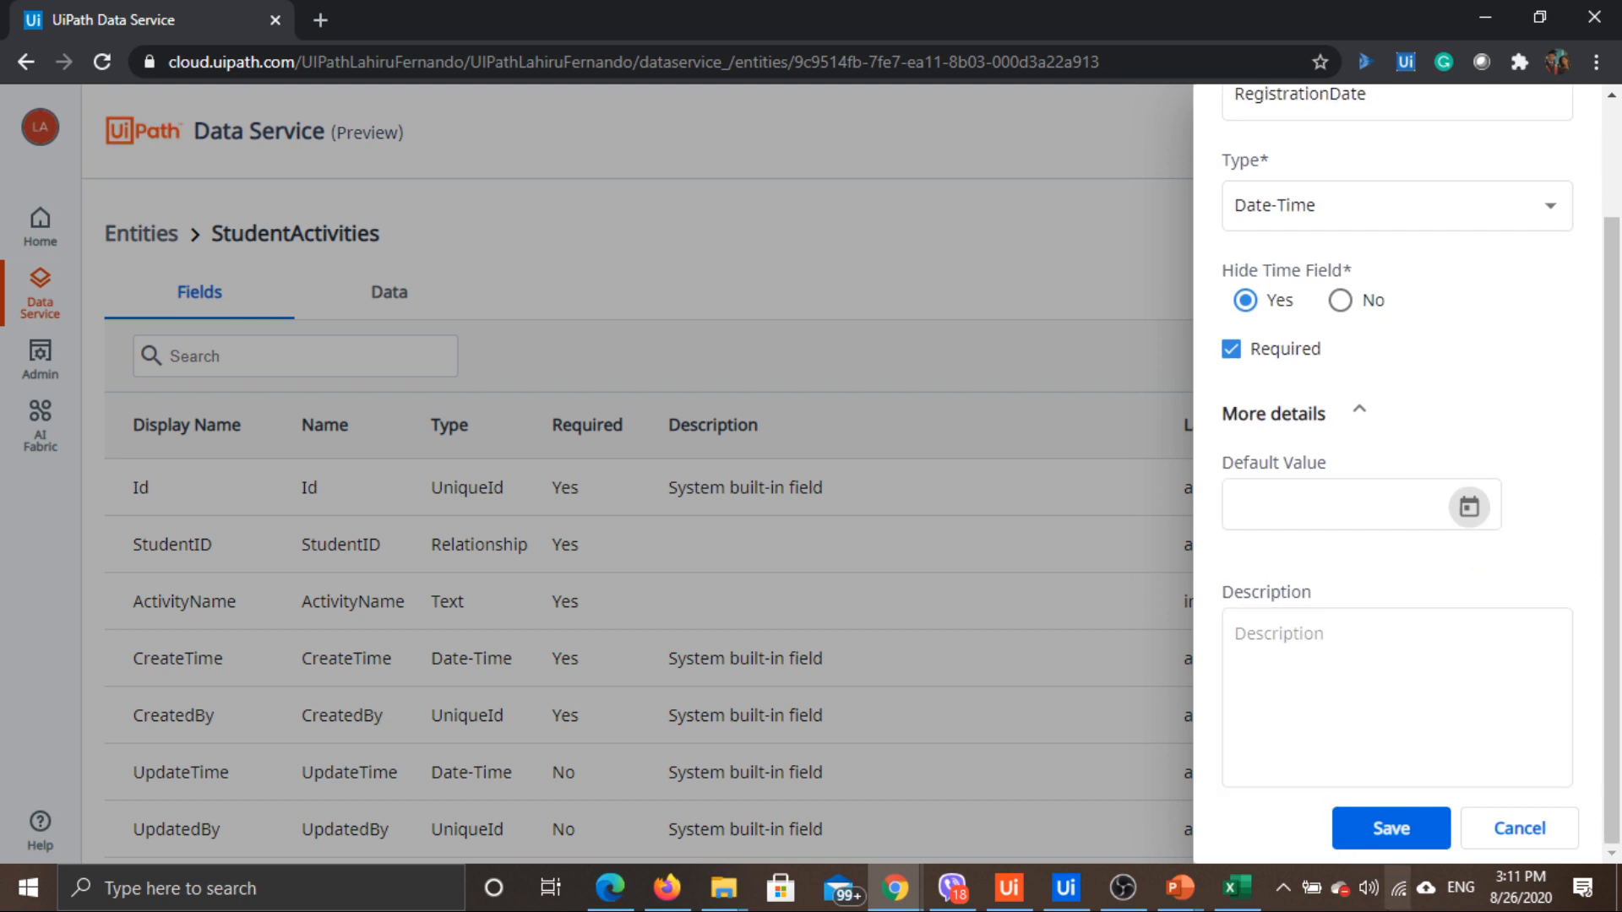
pyautogui.click(1403, 840)
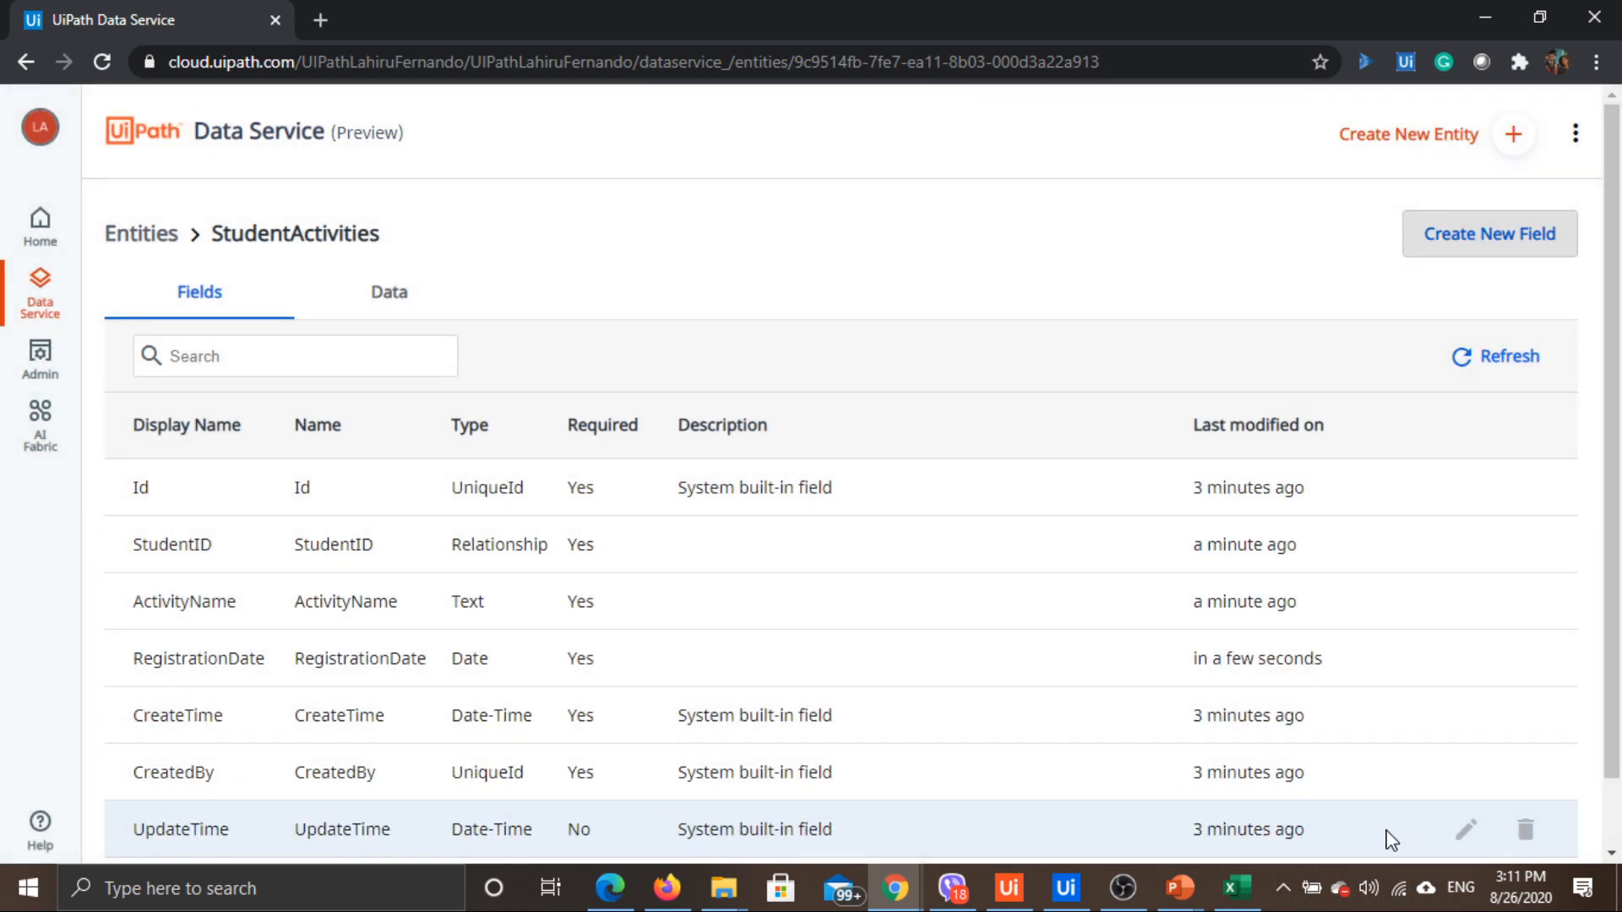
# Begin a required CostPerMonth field of type Number
pyautogui.hotkey('alt', 'Tab')
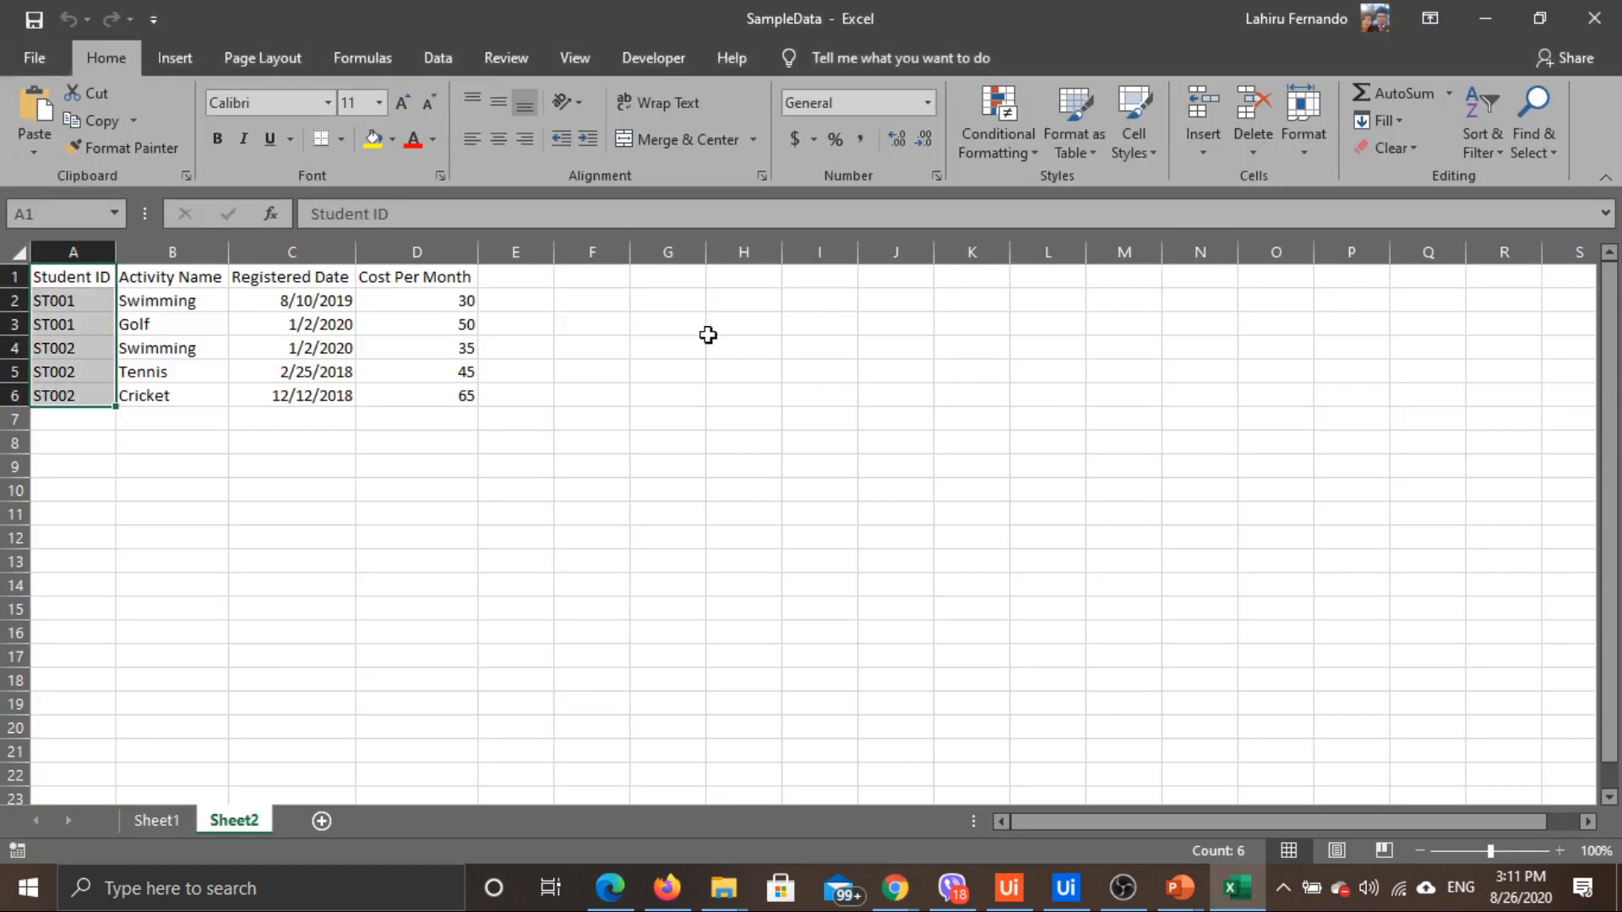
pyautogui.hotkey('alt', 'Tab')
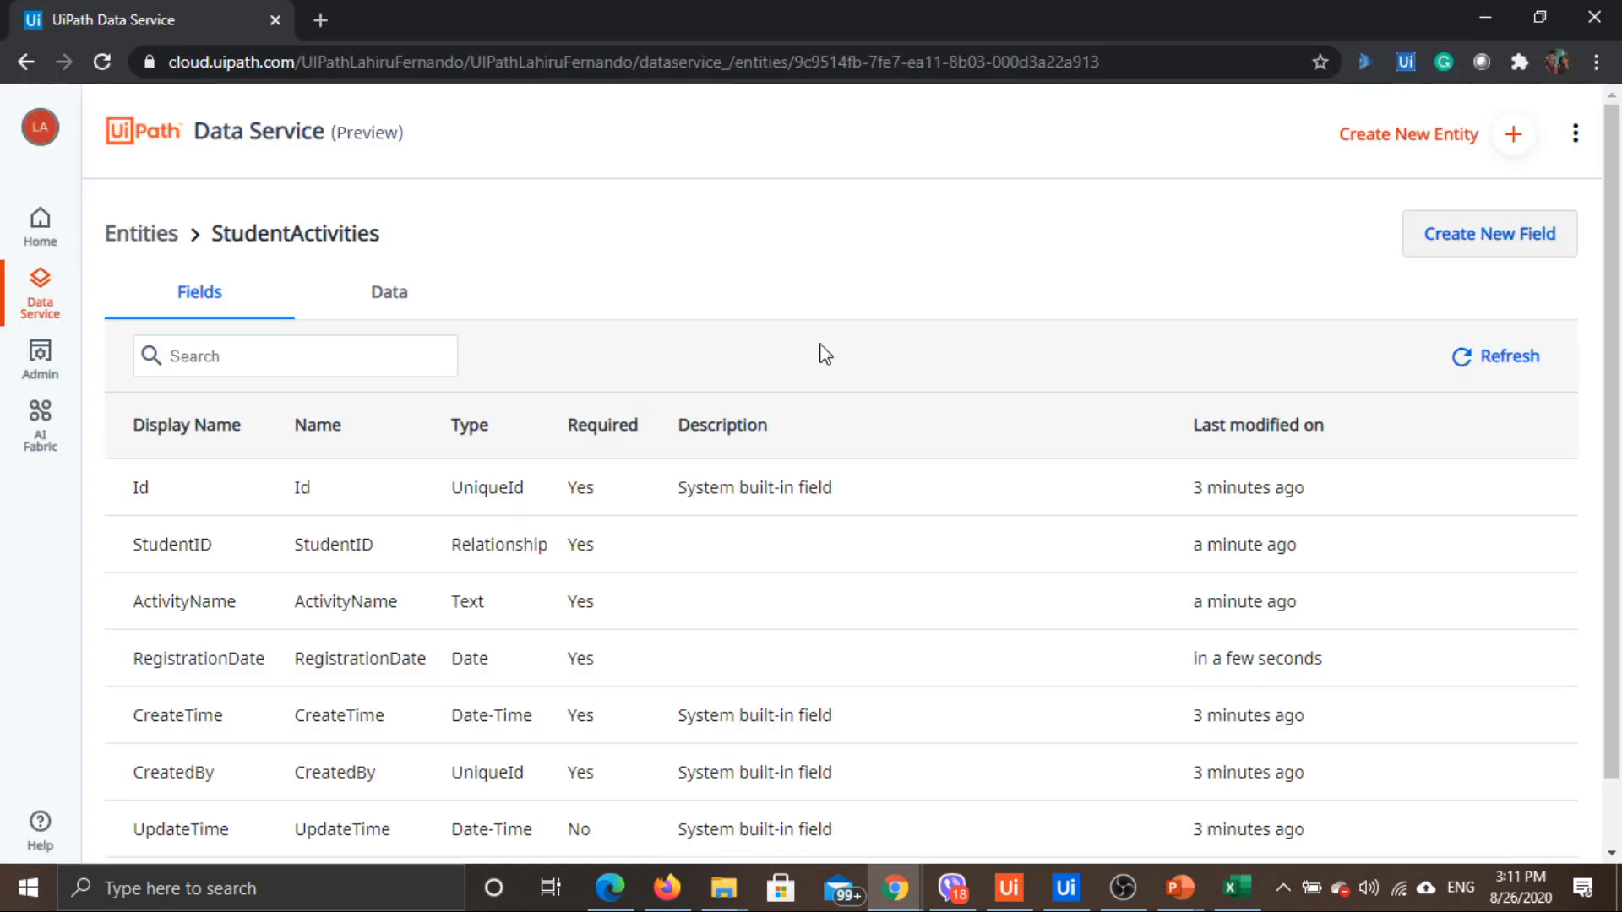
pyautogui.click(1500, 235)
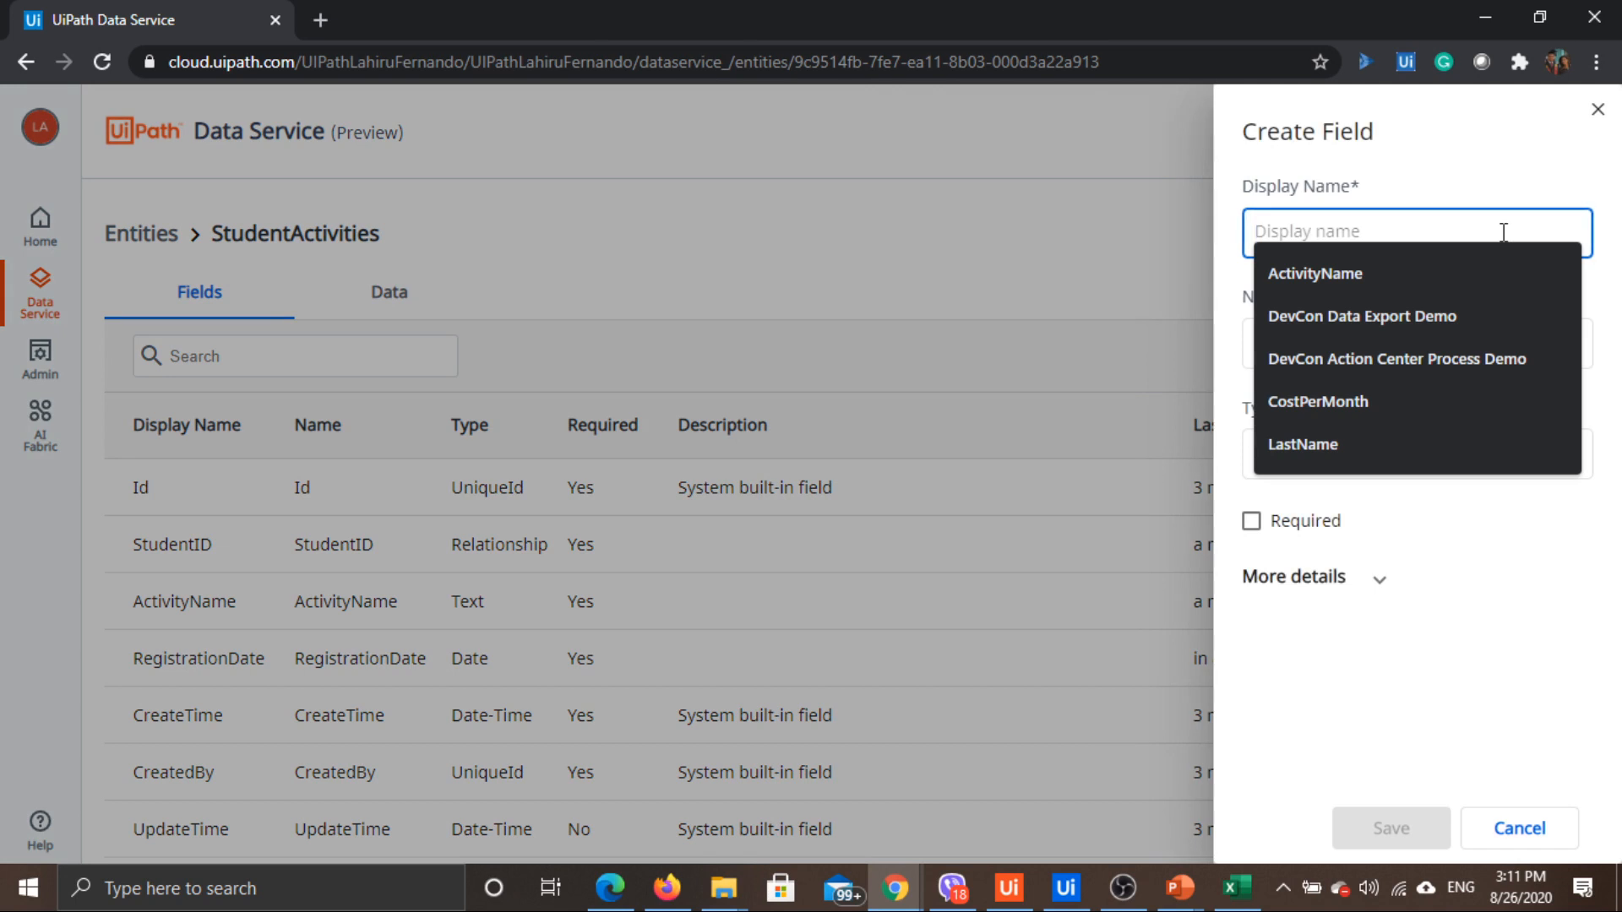
pyautogui.write('CostPerMonth')
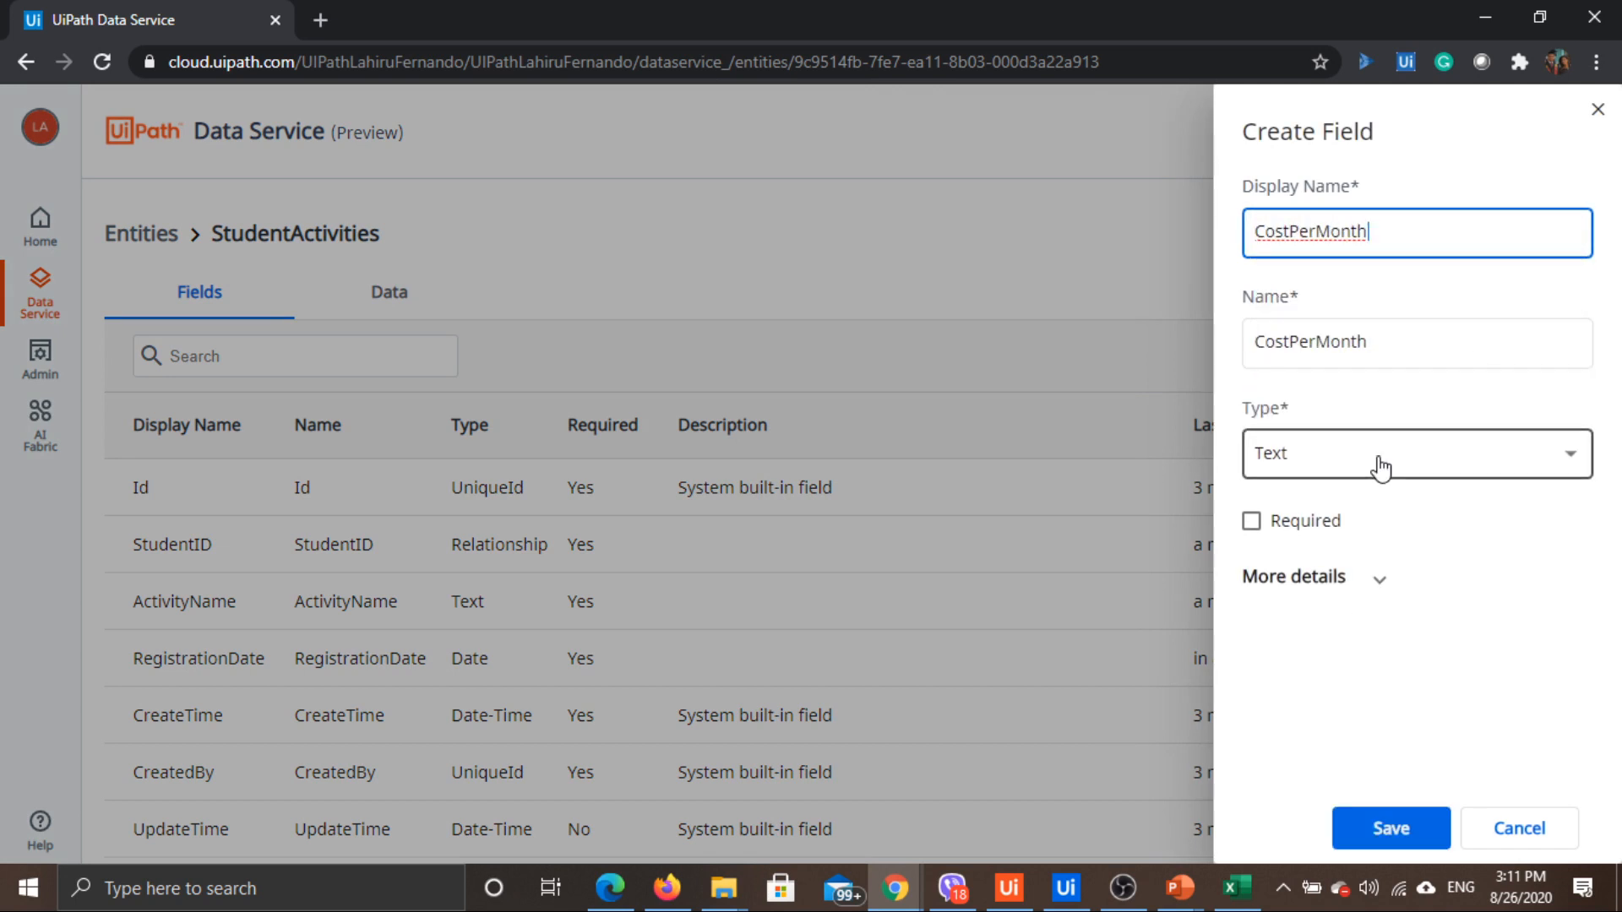
pyautogui.click(1274, 464)
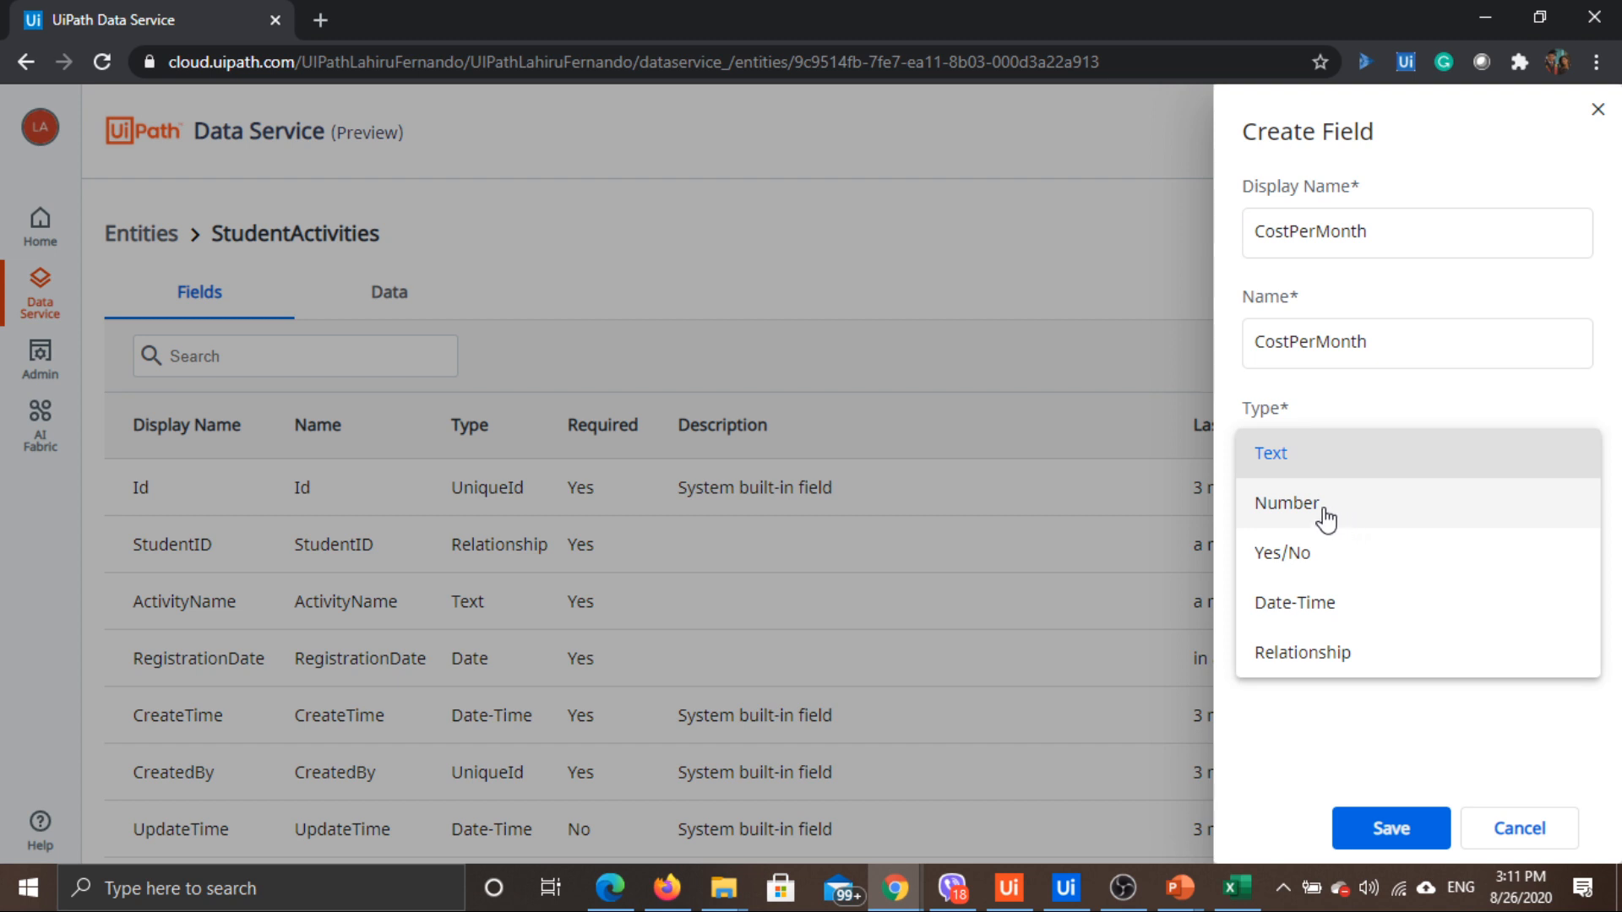
pyautogui.click(1292, 557)
pyautogui.click(1350, 591)
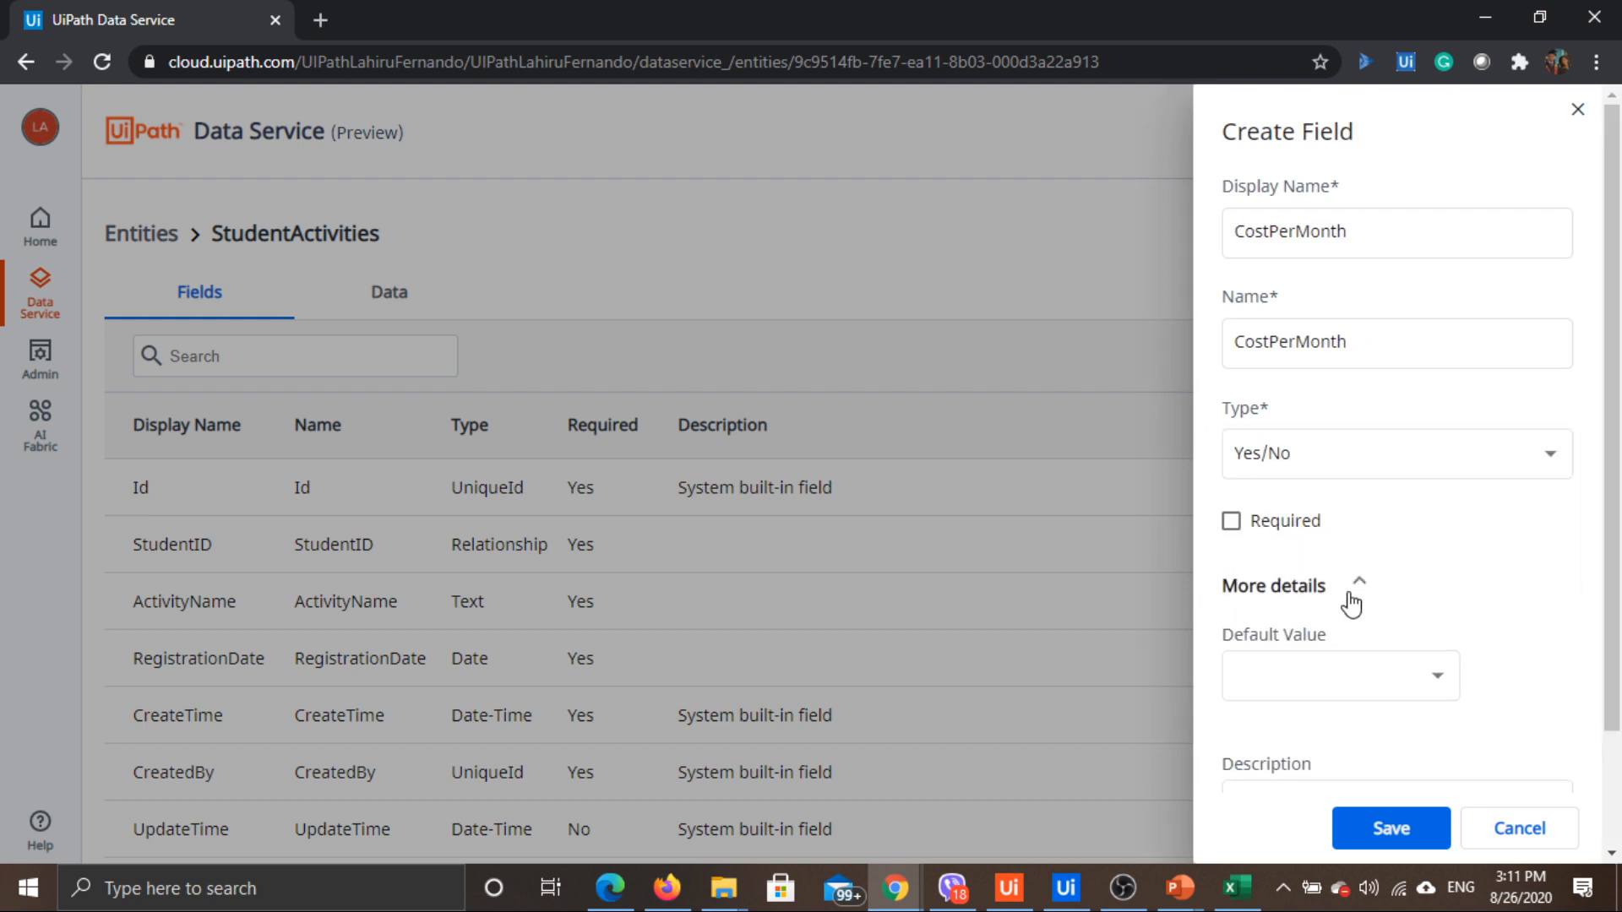
pyautogui.click(1433, 673)
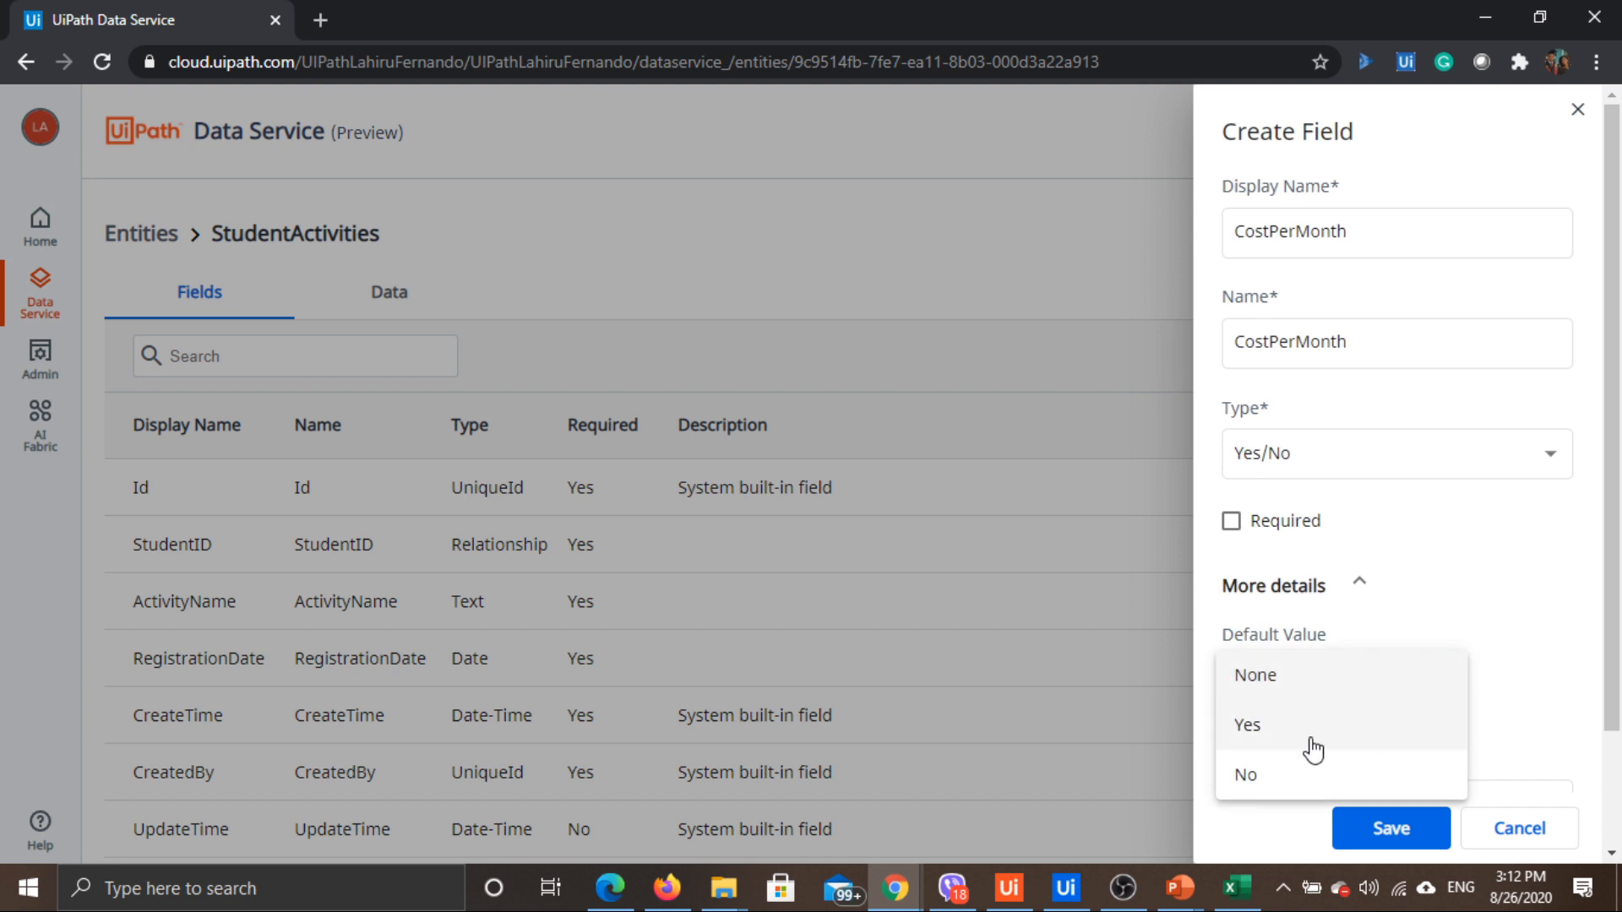
pyautogui.click(1504, 653)
pyautogui.click(1390, 453)
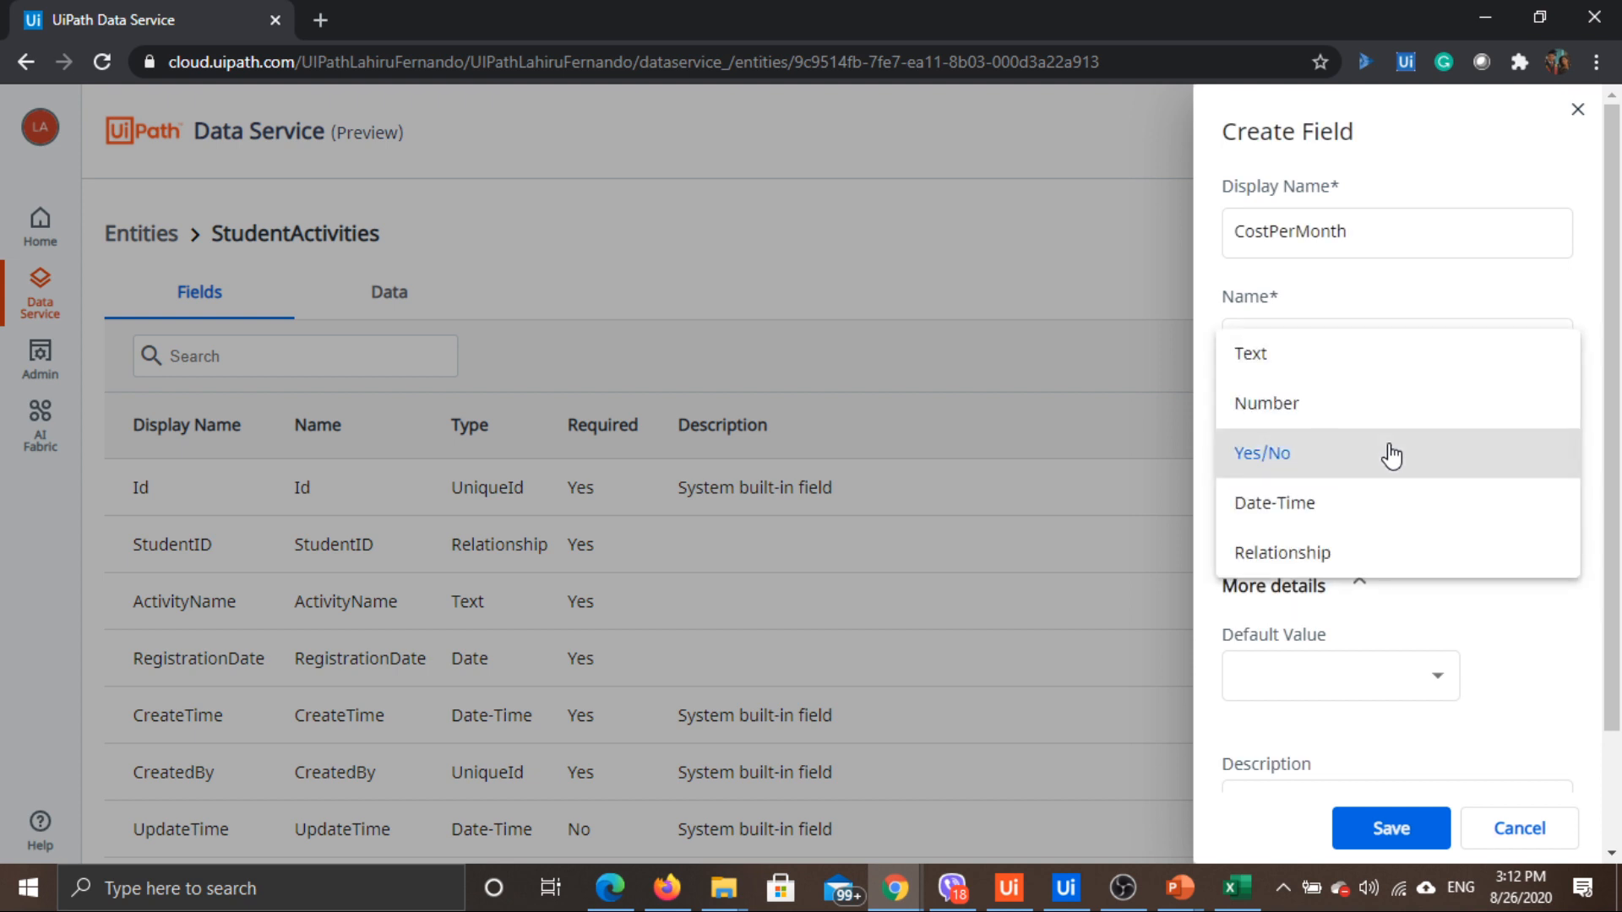
pyautogui.click(1312, 409)
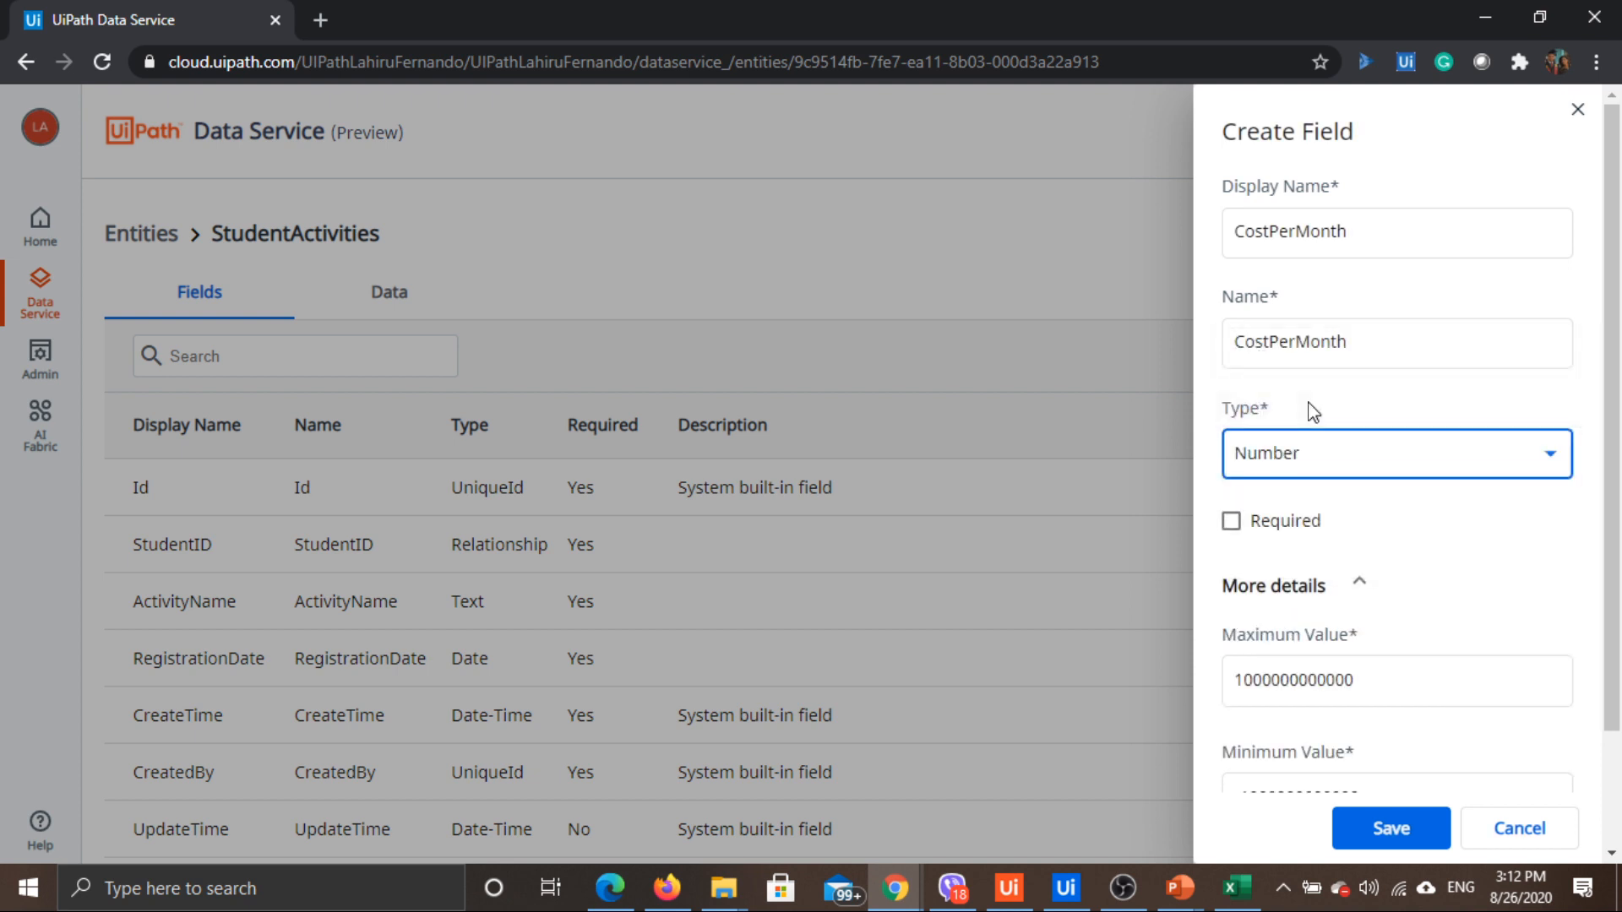
pyautogui.click(1284, 527)
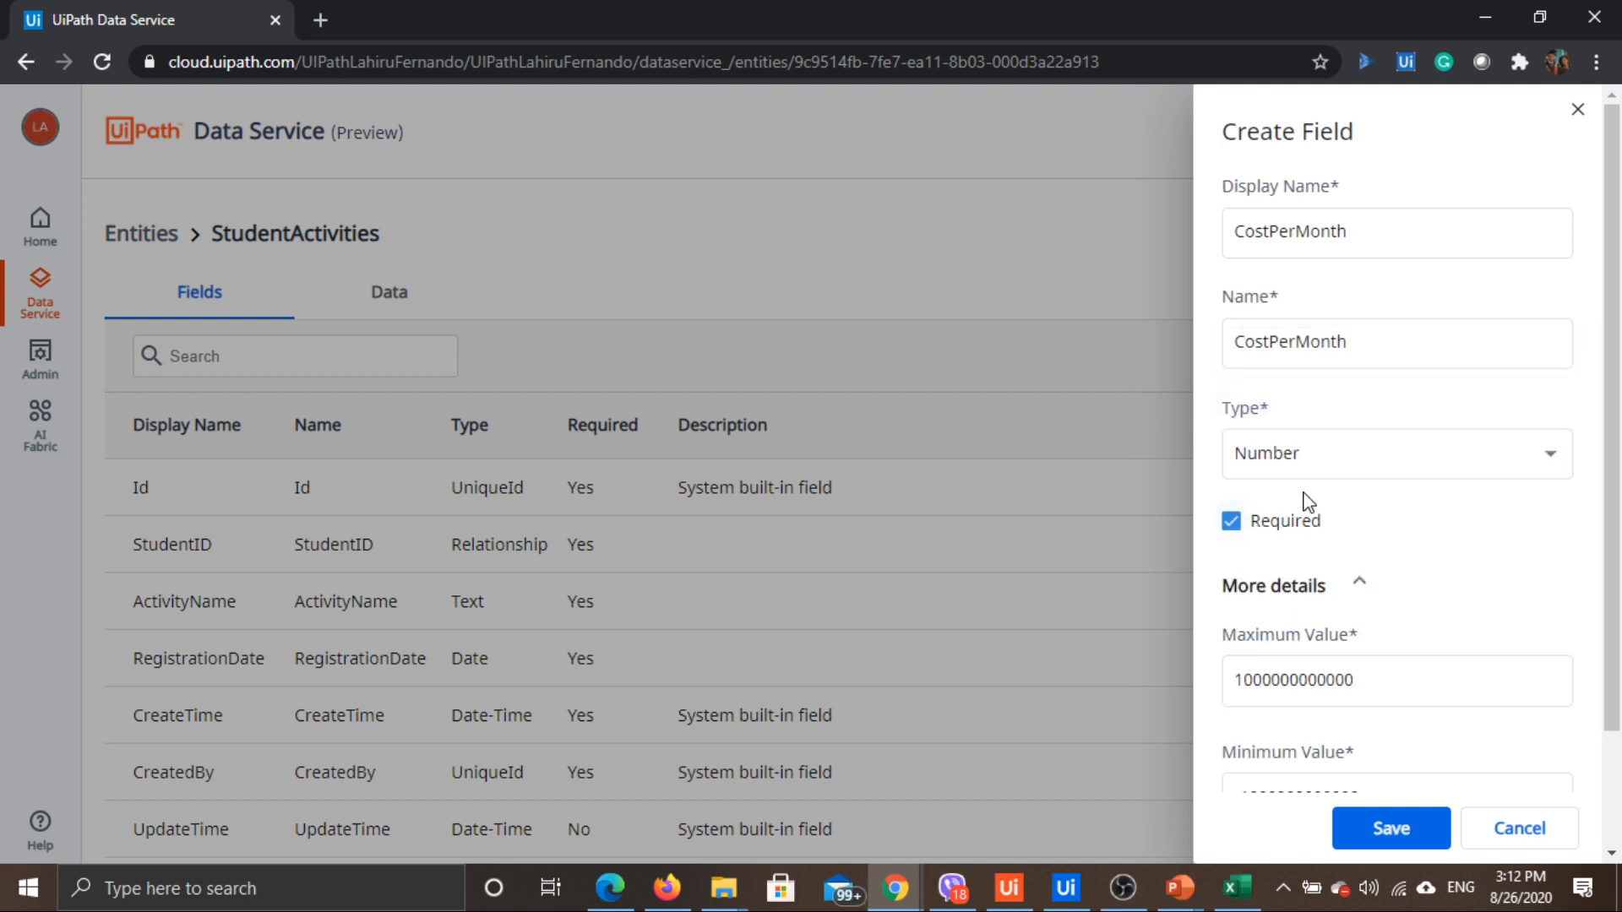
pyautogui.scroll(-4, 1309, 502)
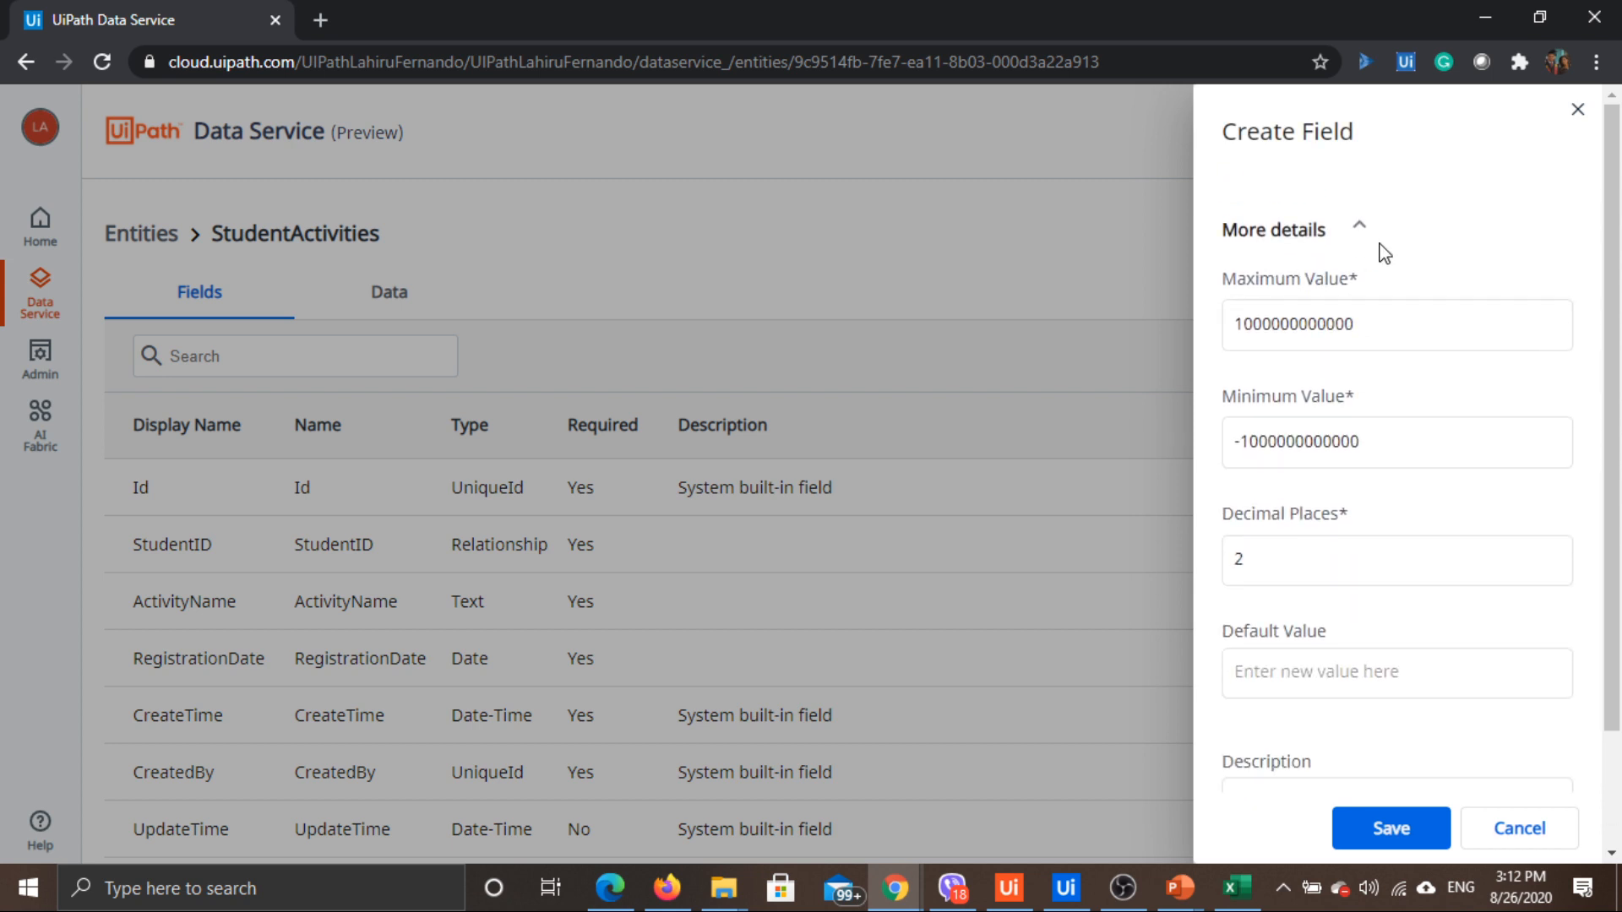
pyautogui.click(1237, 321)
pyautogui.click(1182, 303)
pyautogui.click(1343, 342)
pyautogui.click(1234, 441)
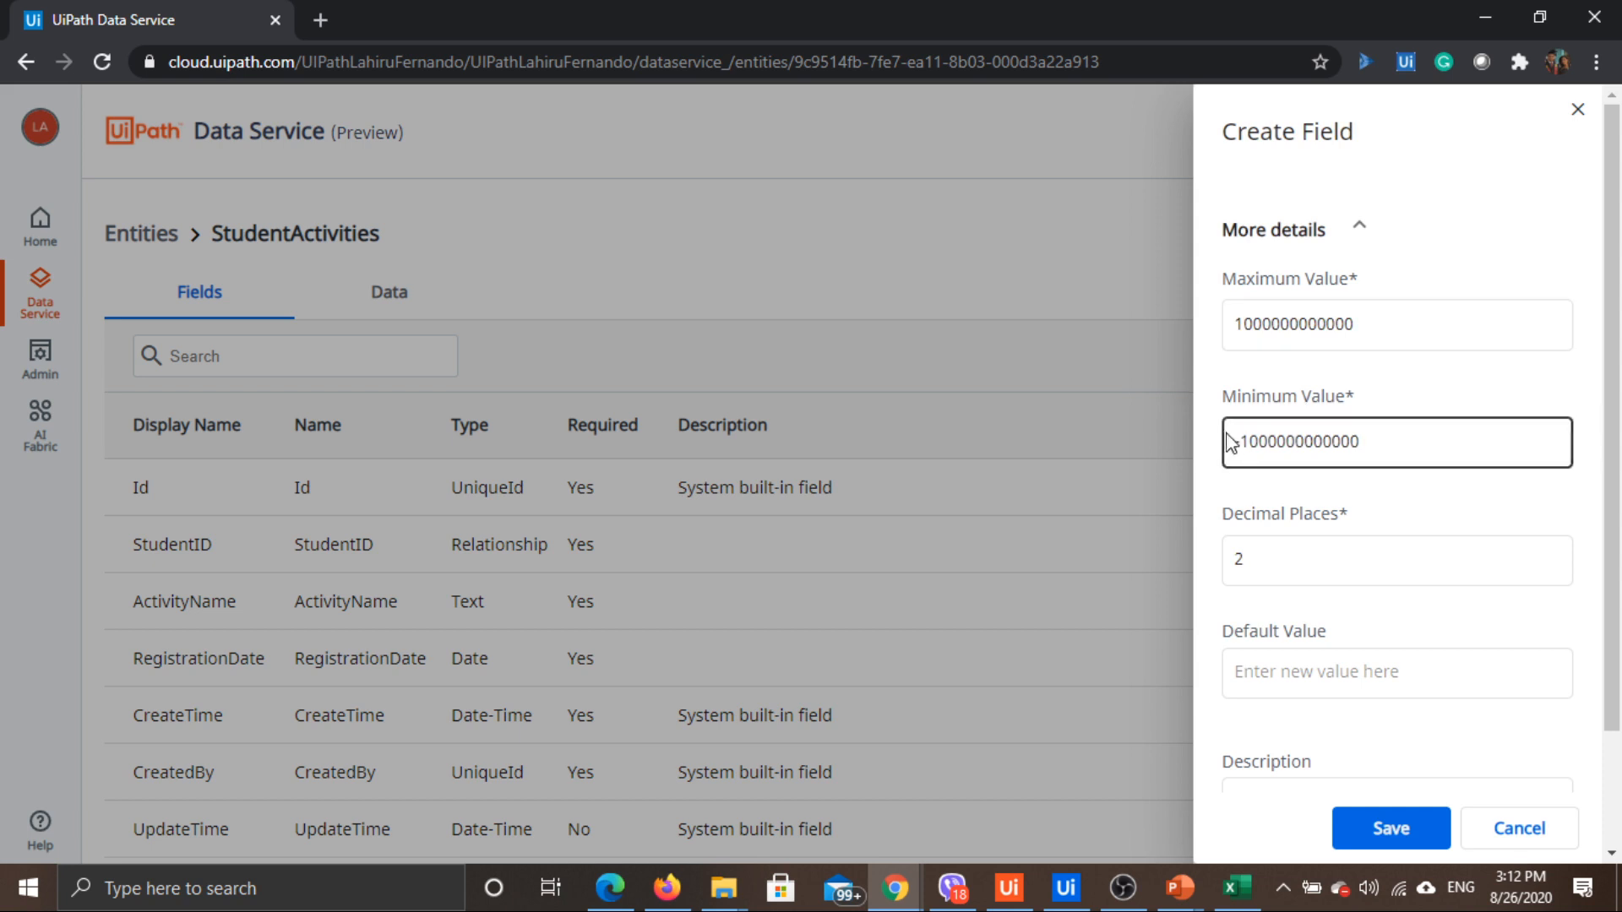
pyautogui.click(1289, 558)
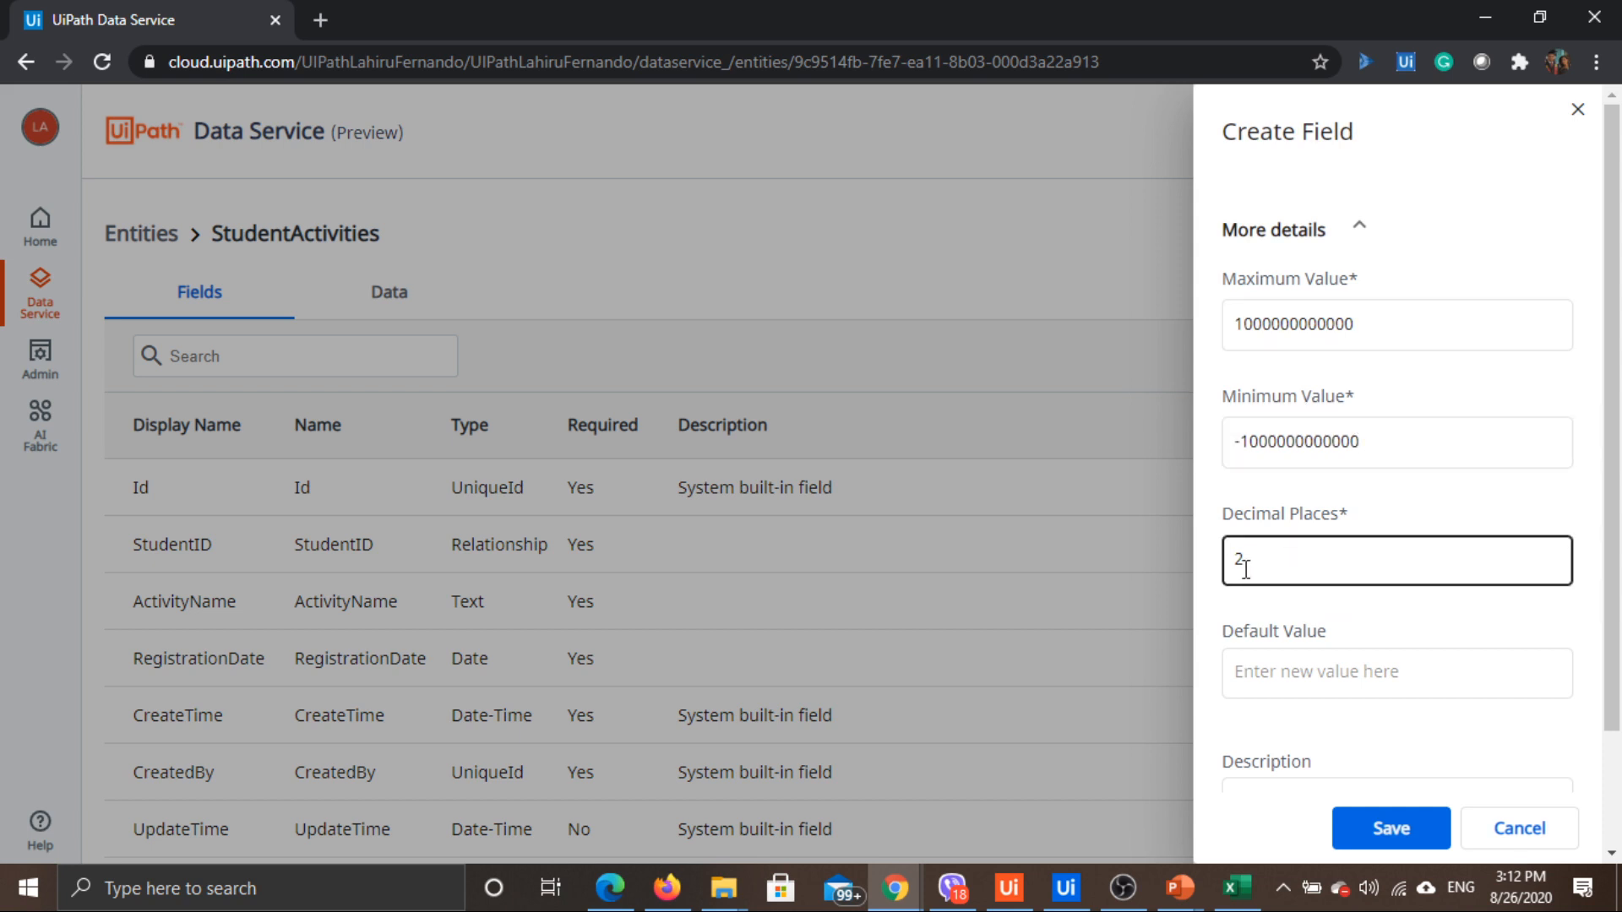
pyautogui.click(1294, 523)
pyautogui.click(1333, 323)
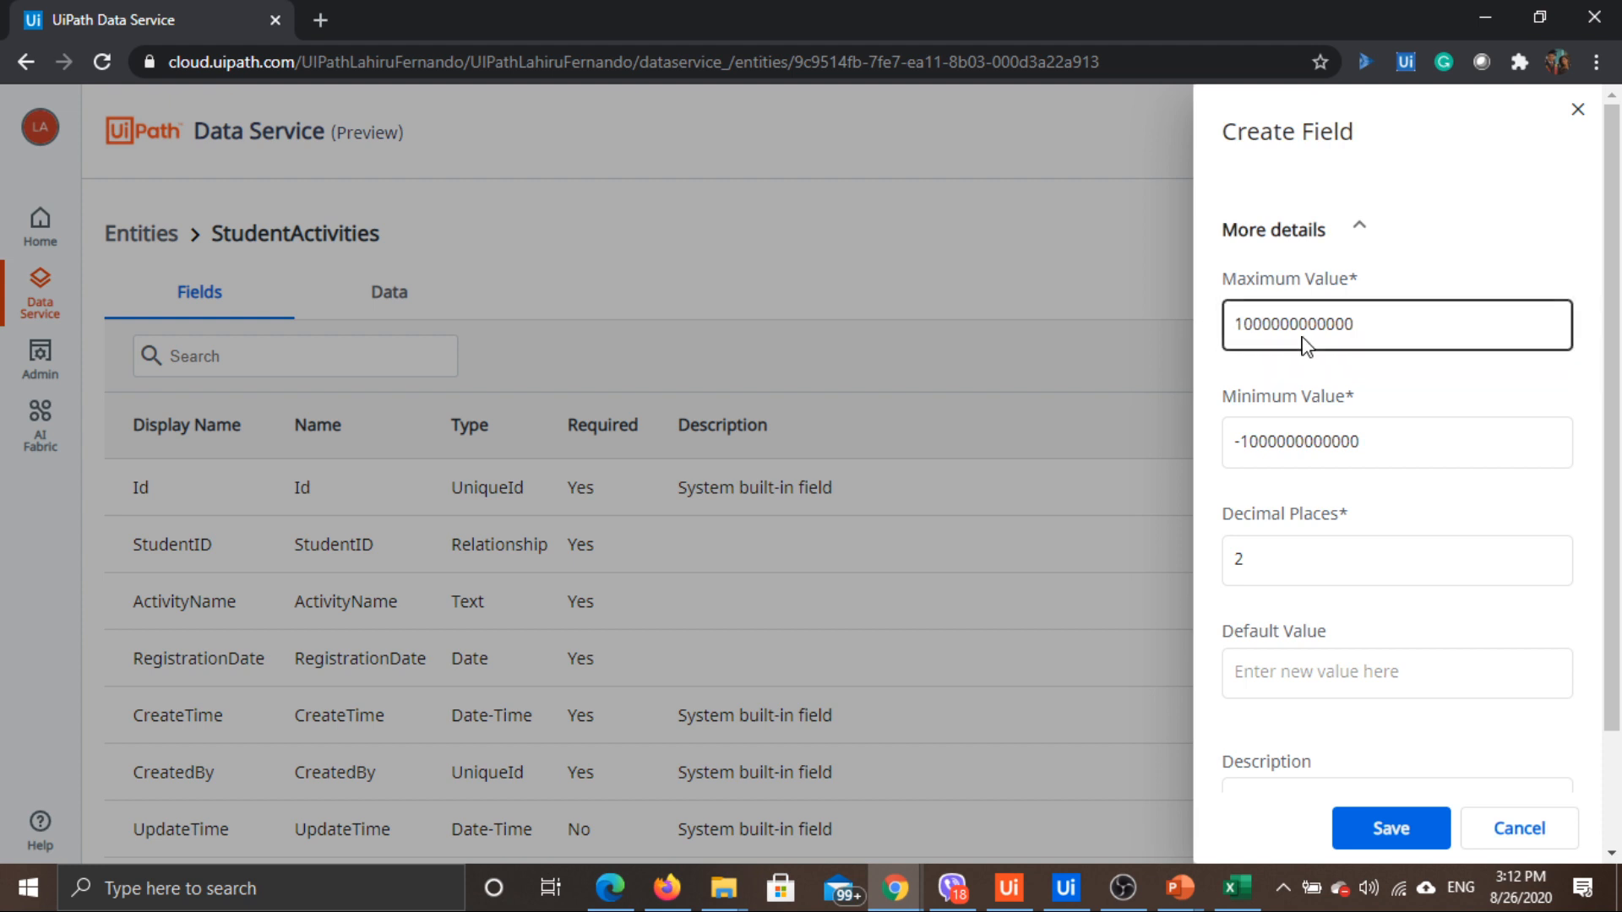
pyautogui.click(1340, 441)
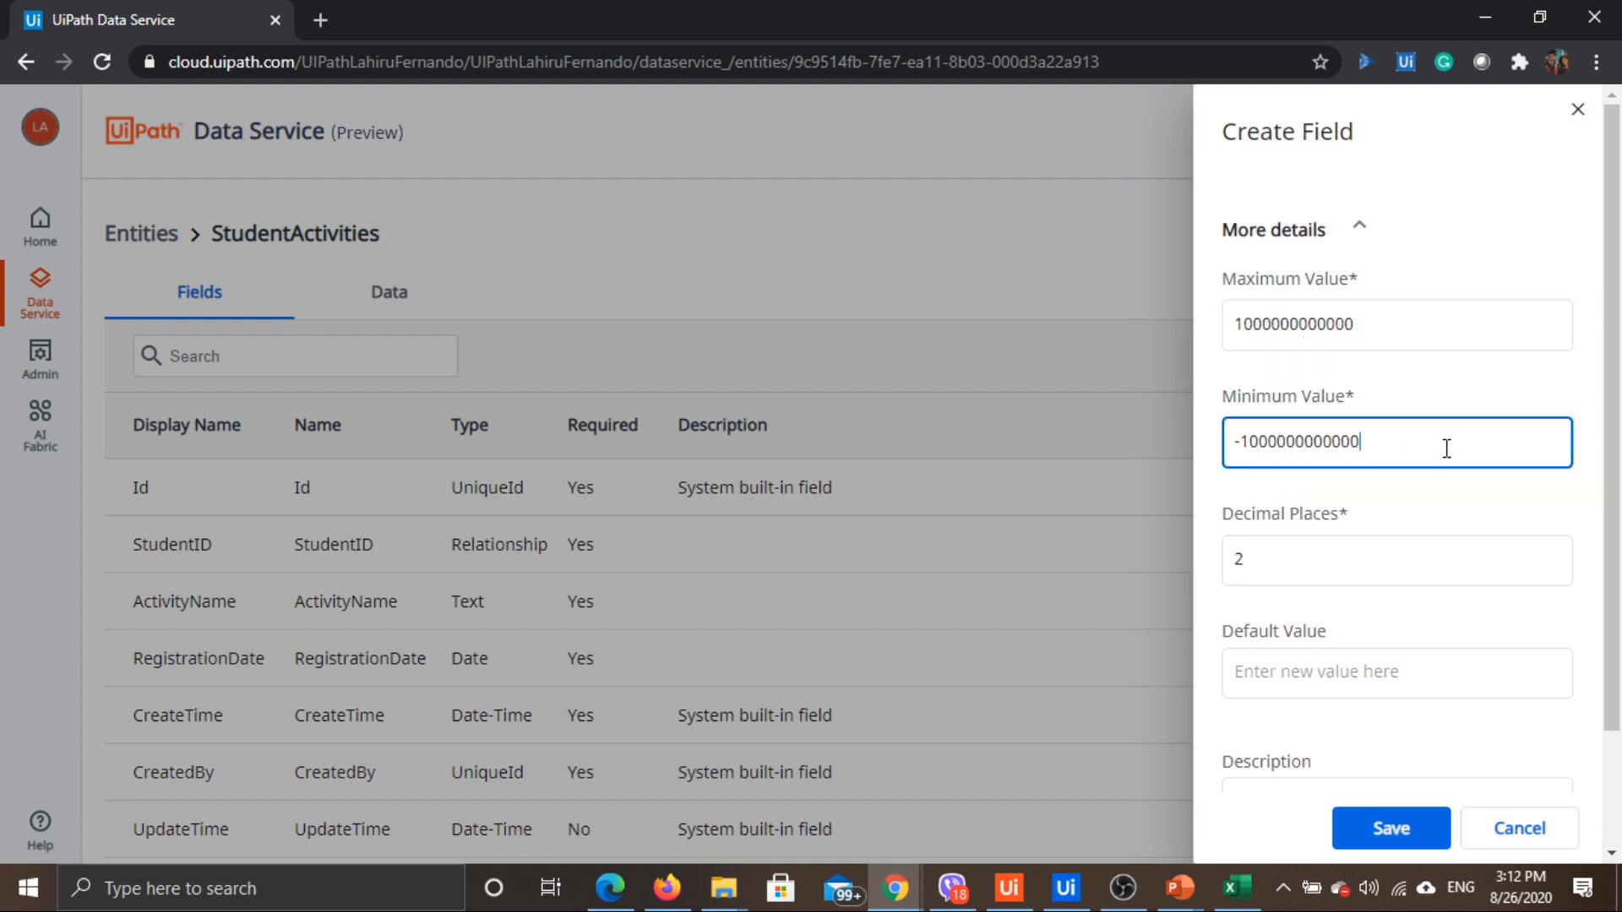
pyautogui.moveTo(1444, 444); pyautogui.dragTo(1127, 440)
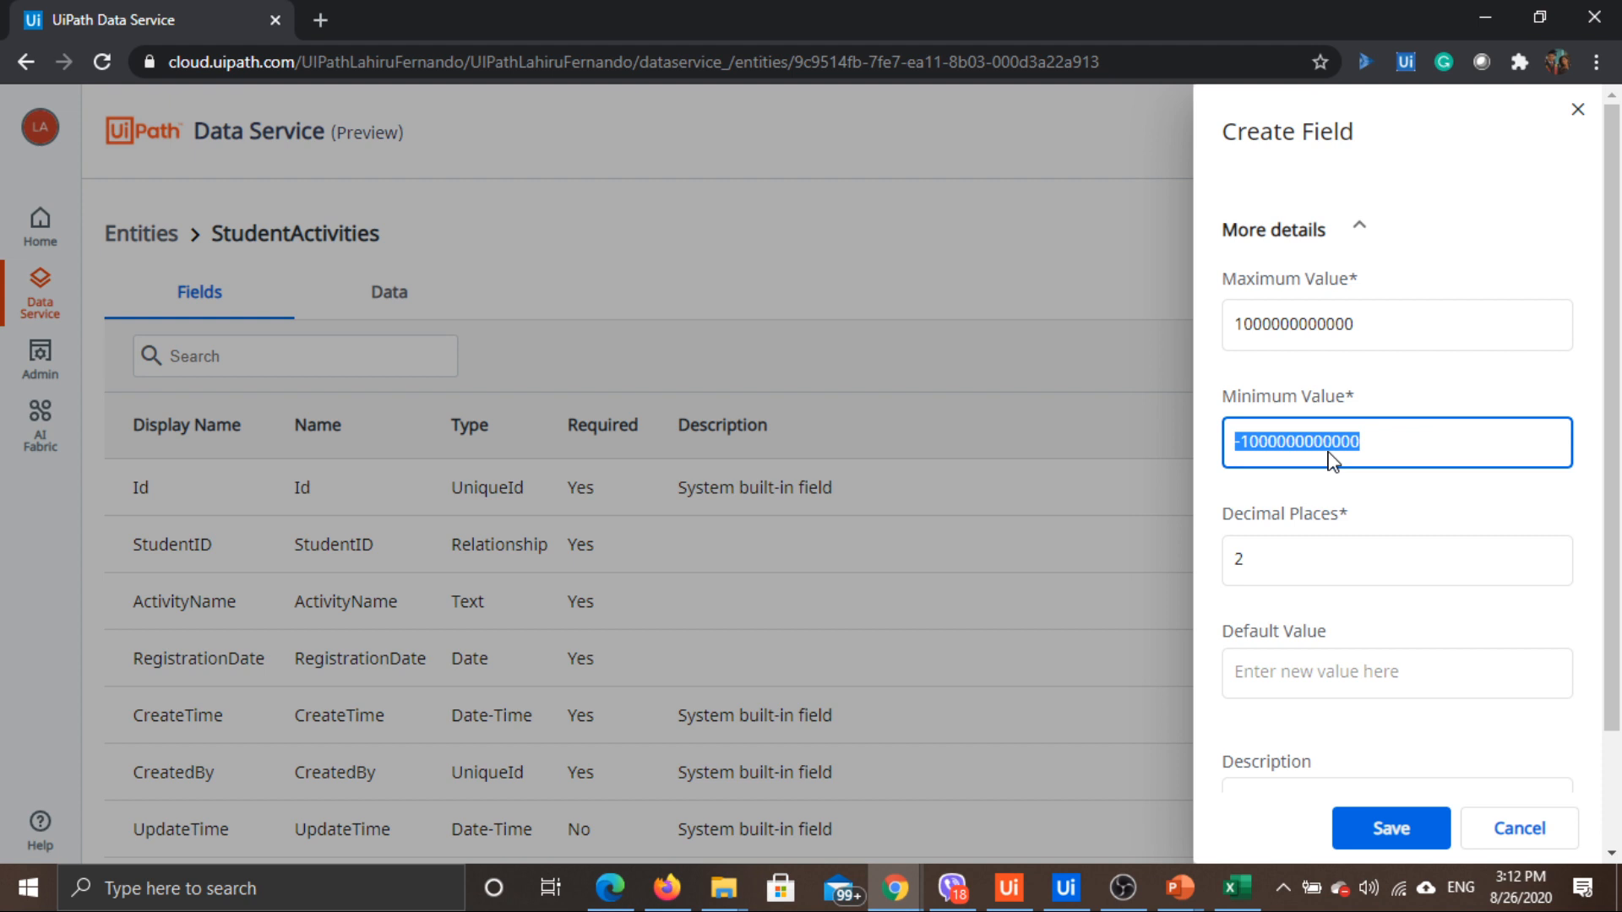
pyautogui.write('0')
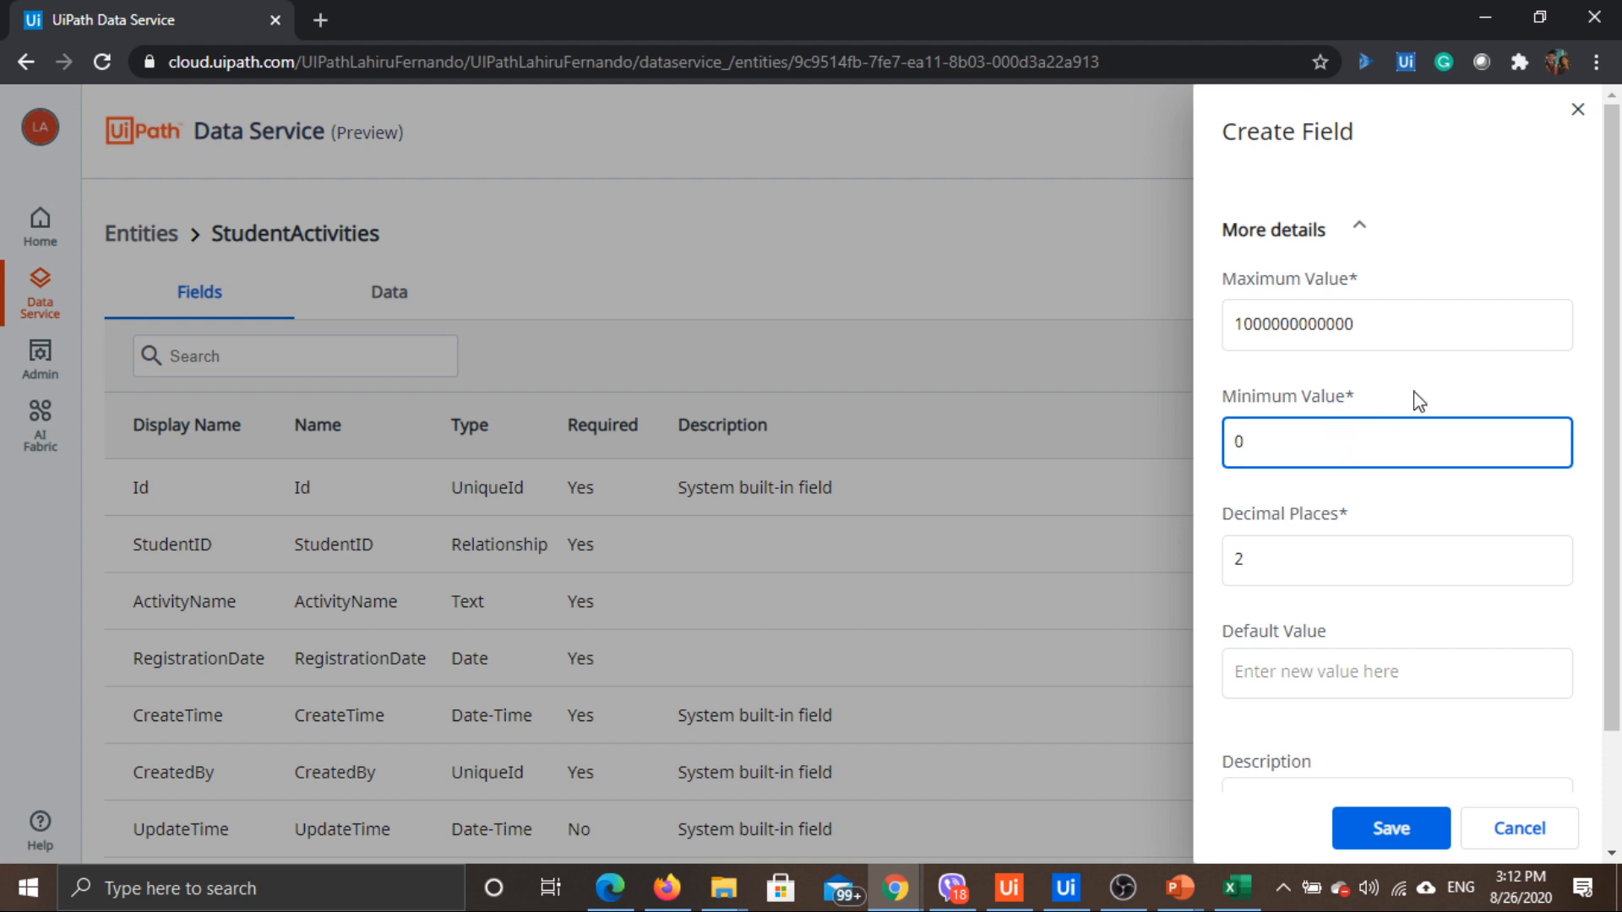
pyautogui.click(1291, 564)
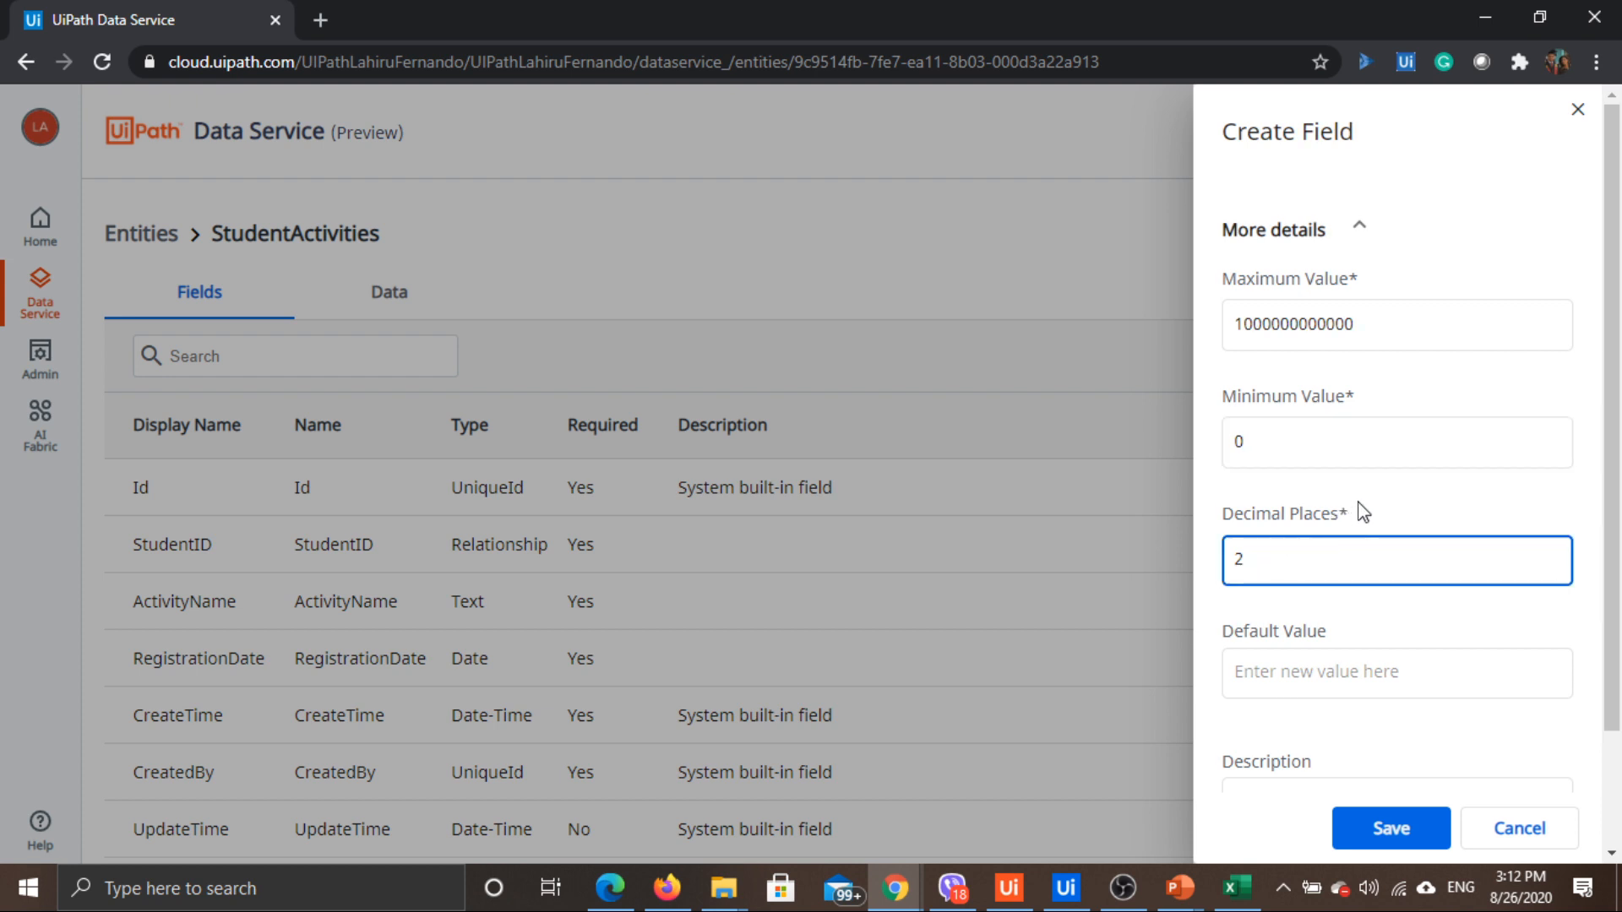
pyautogui.scroll(-1, 1359, 510)
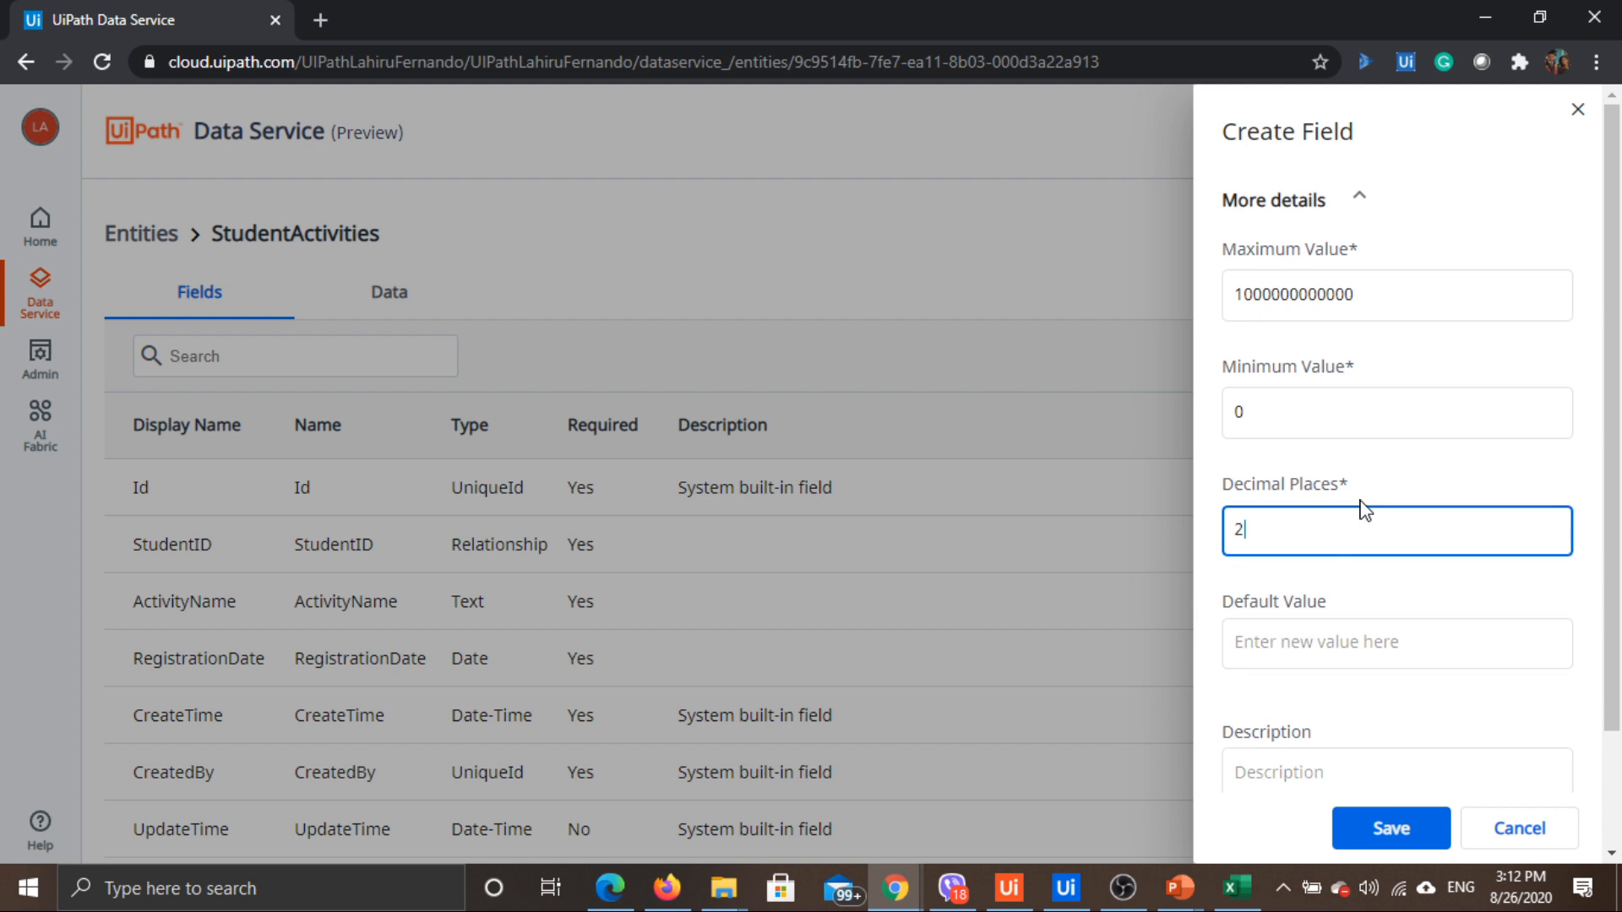
pyautogui.click(1319, 651)
pyautogui.click(1279, 767)
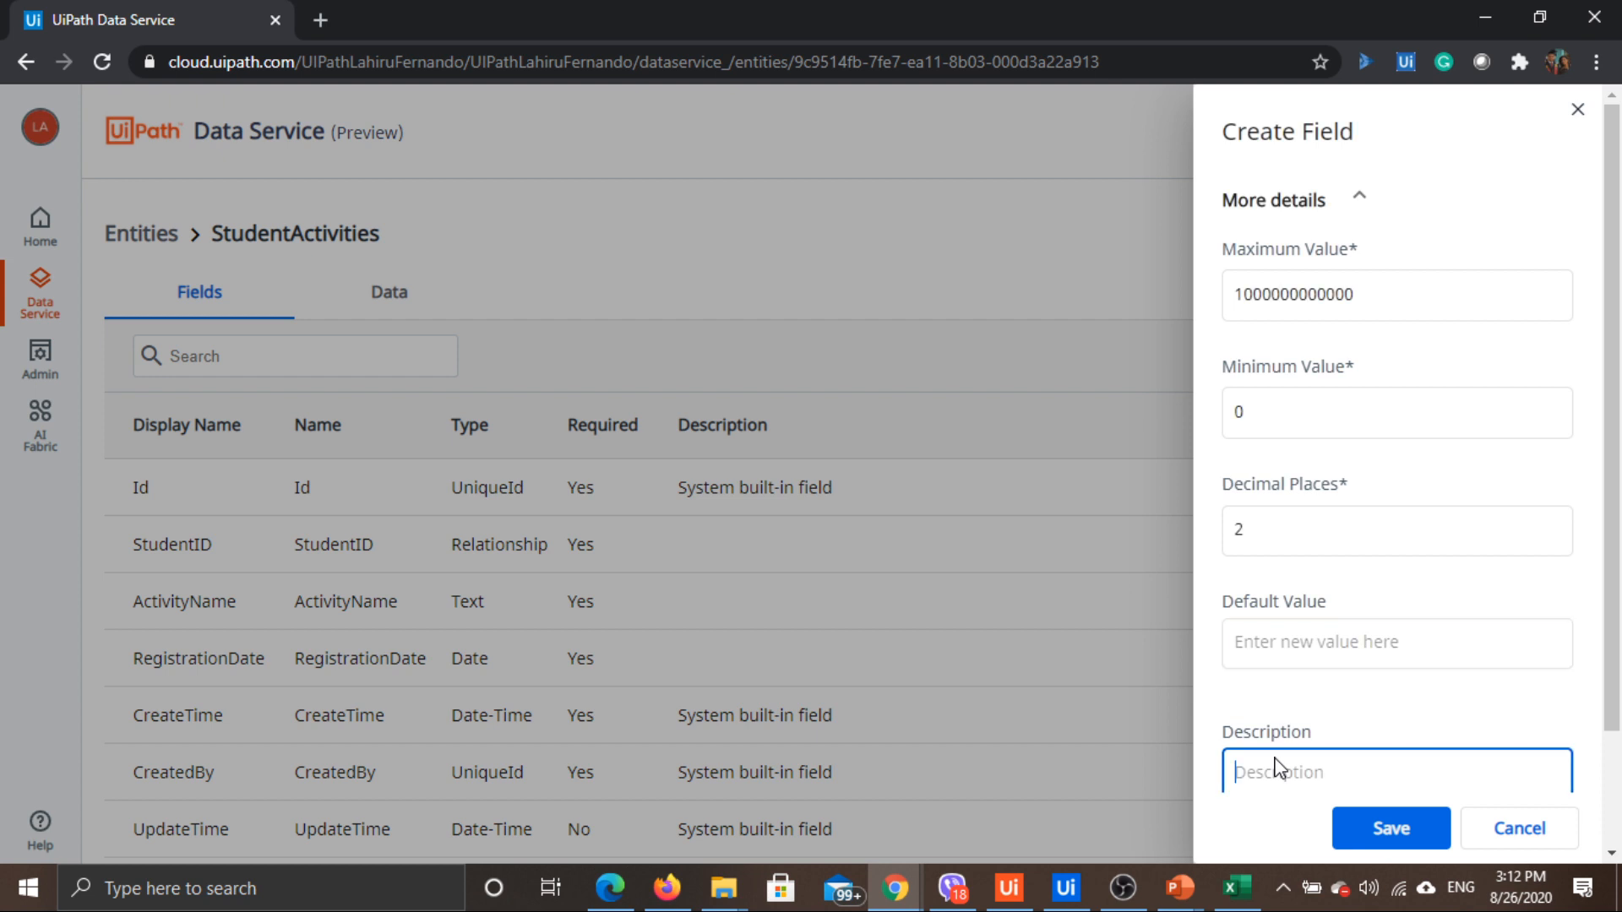
pyautogui.scroll(-2, 1343, 659)
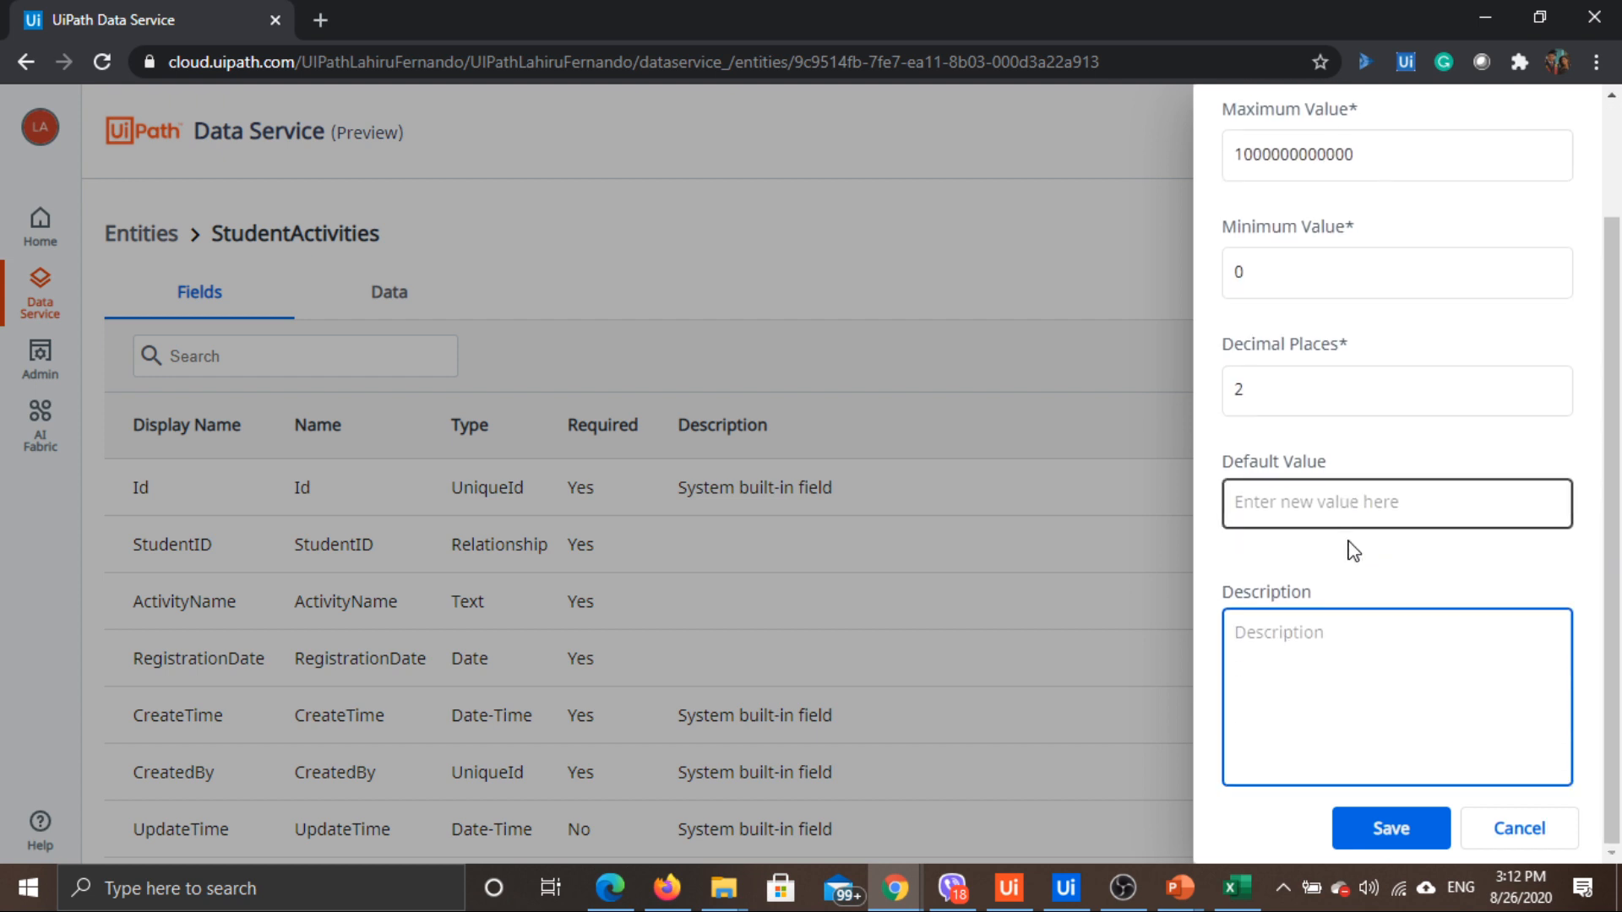
pyautogui.click(1374, 841)
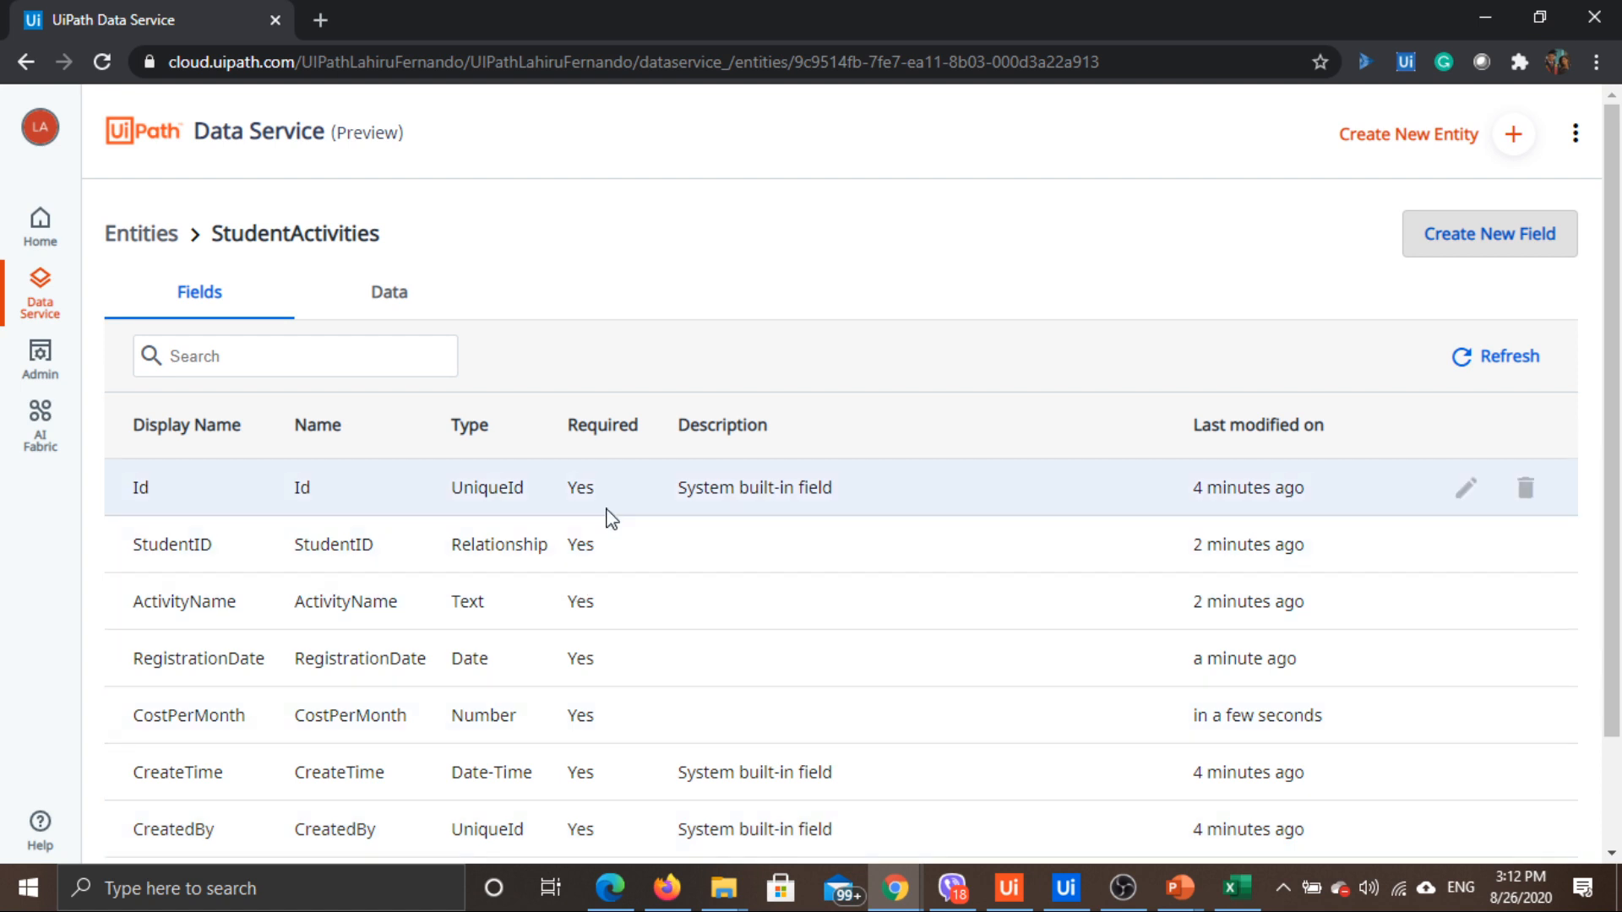
# Review the StudentActivities field list, then view its empty Data tab
pyautogui.scroll(-2, 605, 540)
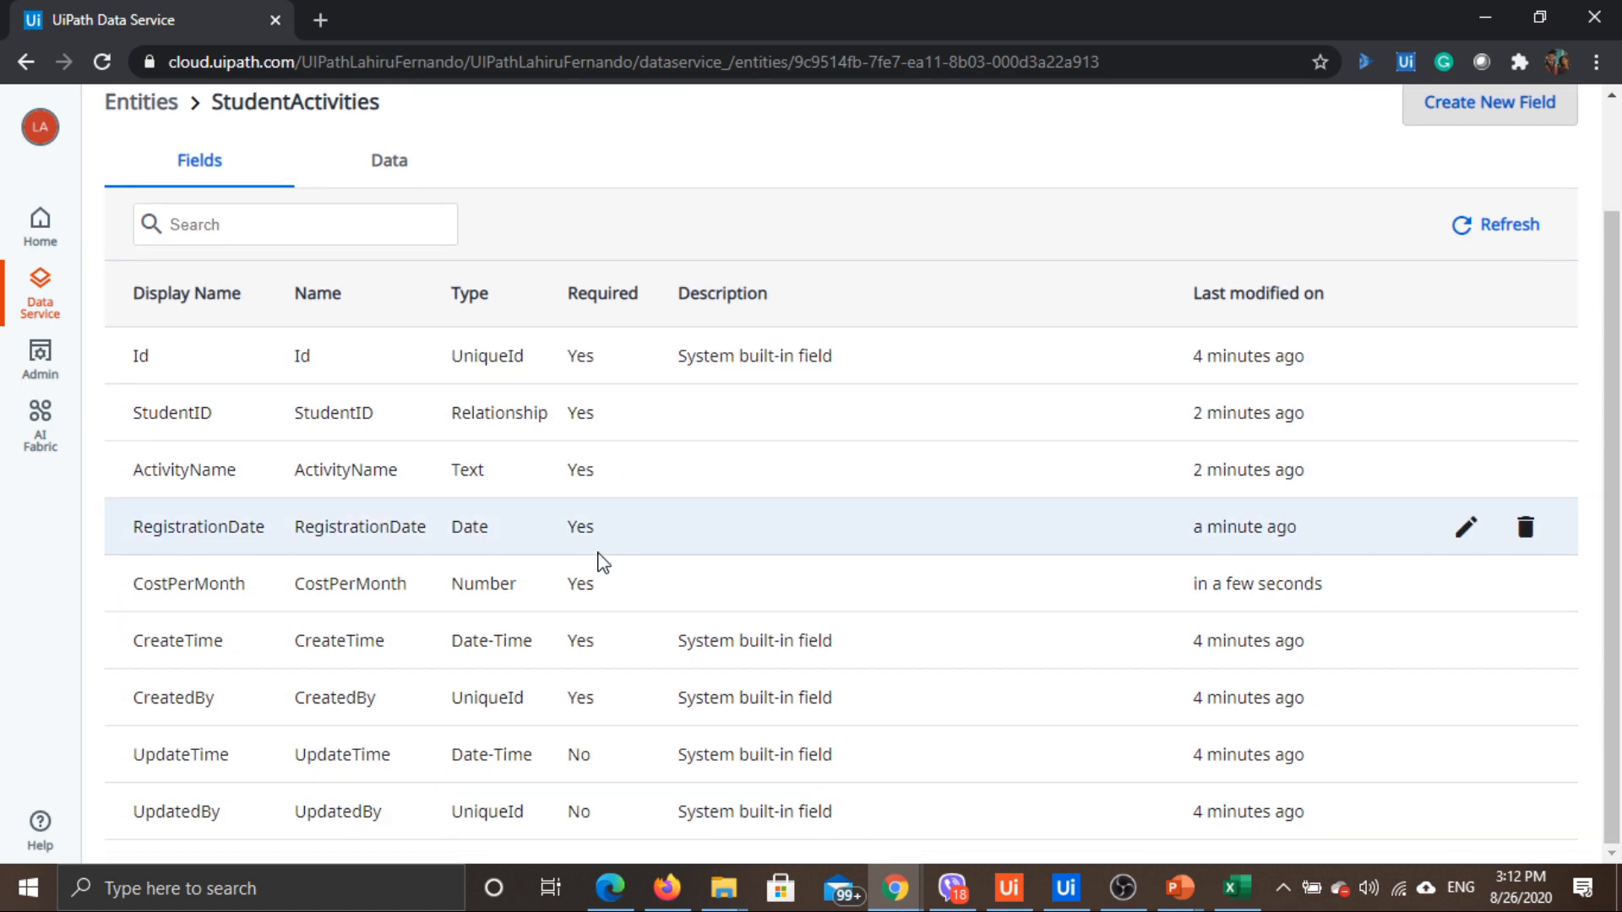
pyautogui.scroll(2, 527, 463)
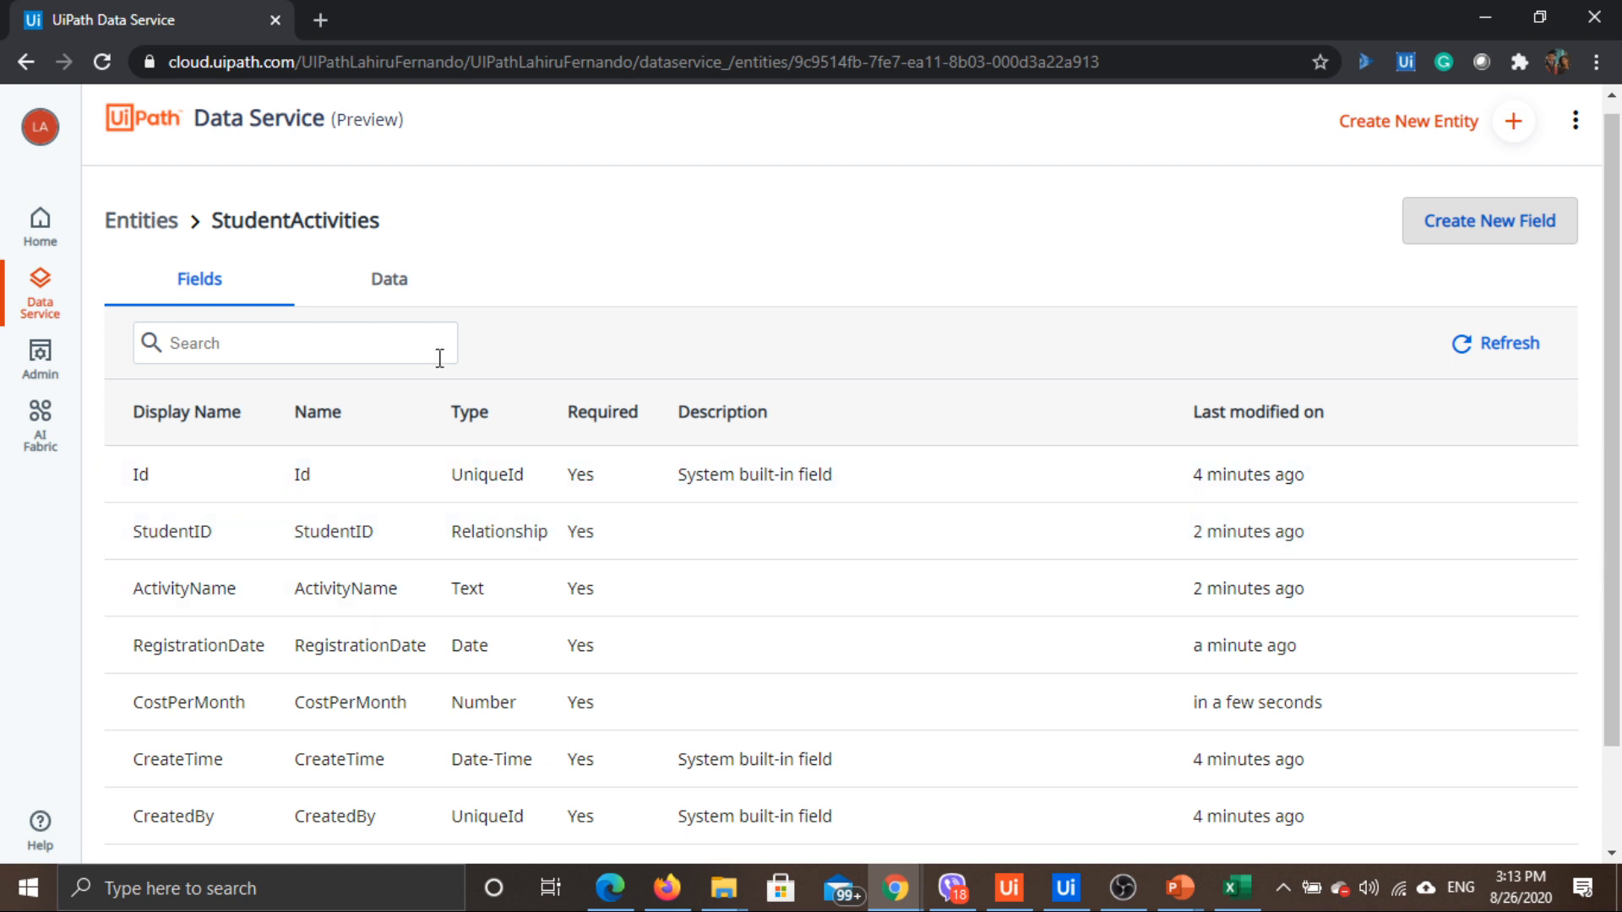
pyautogui.click(398, 282)
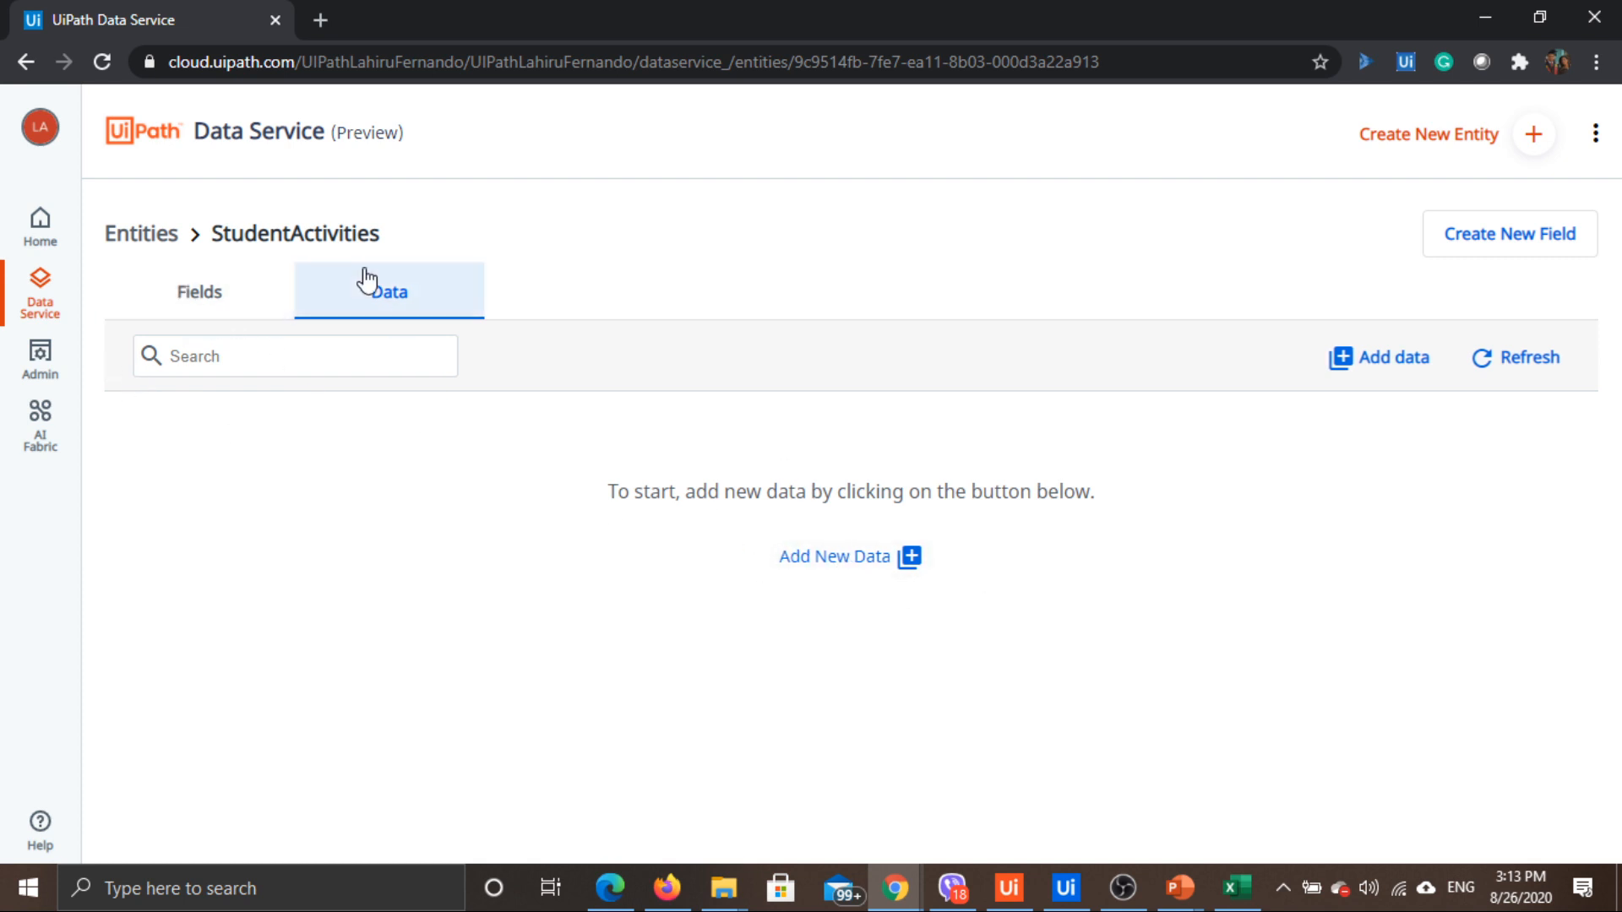
# Open the Student entity's Data tab and start a new record with StudentID ST001
pyautogui.click(142, 235)
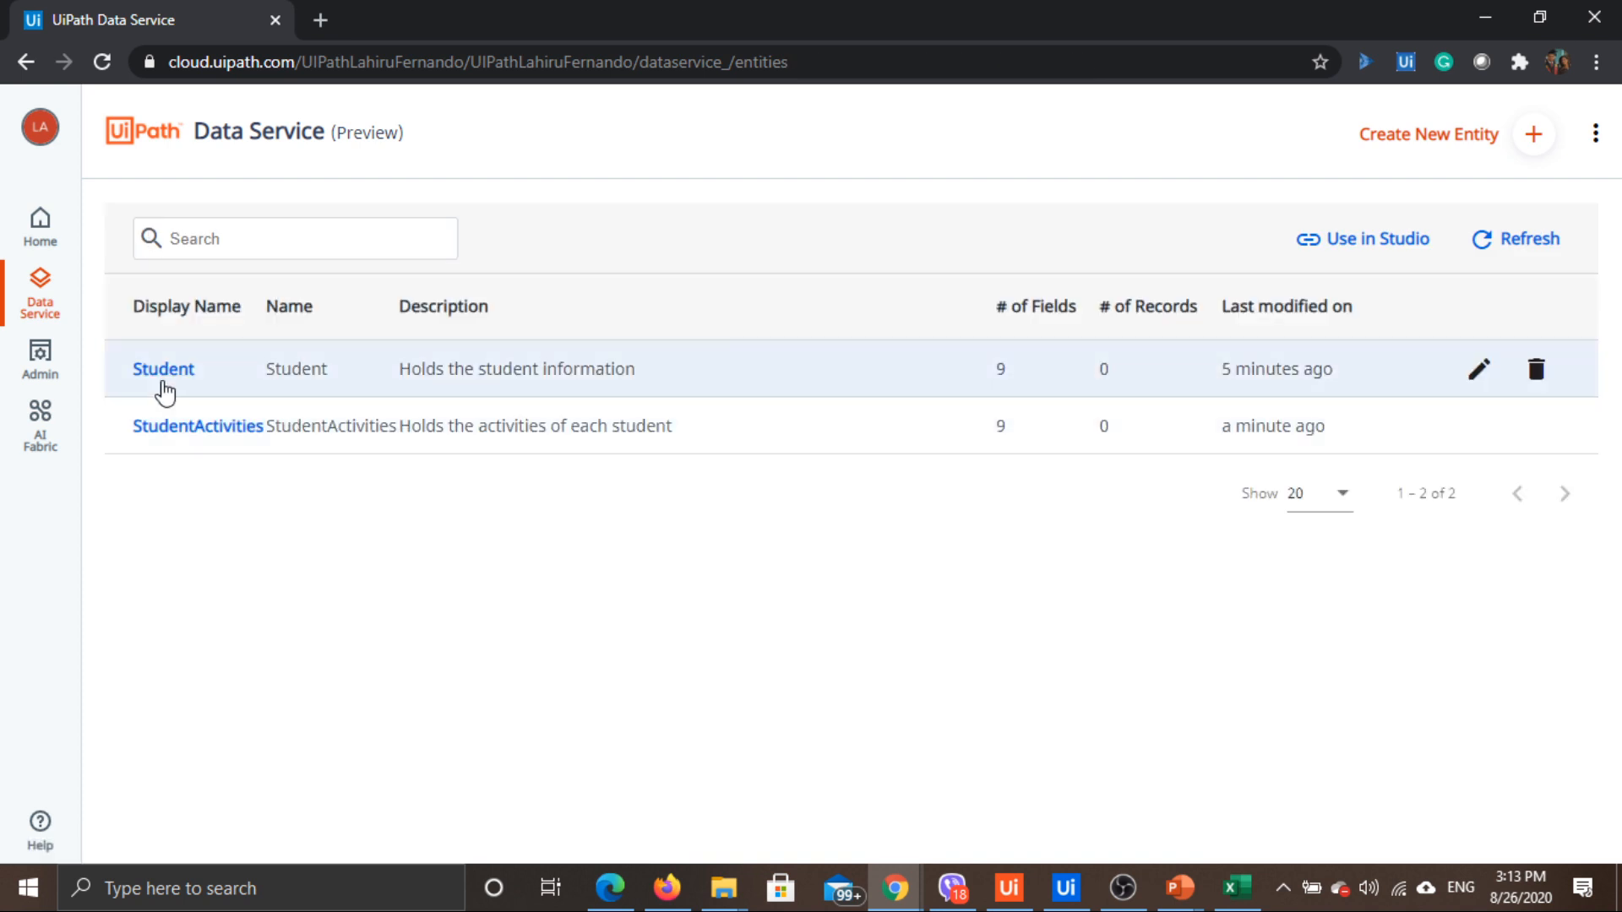
pyautogui.click(164, 380)
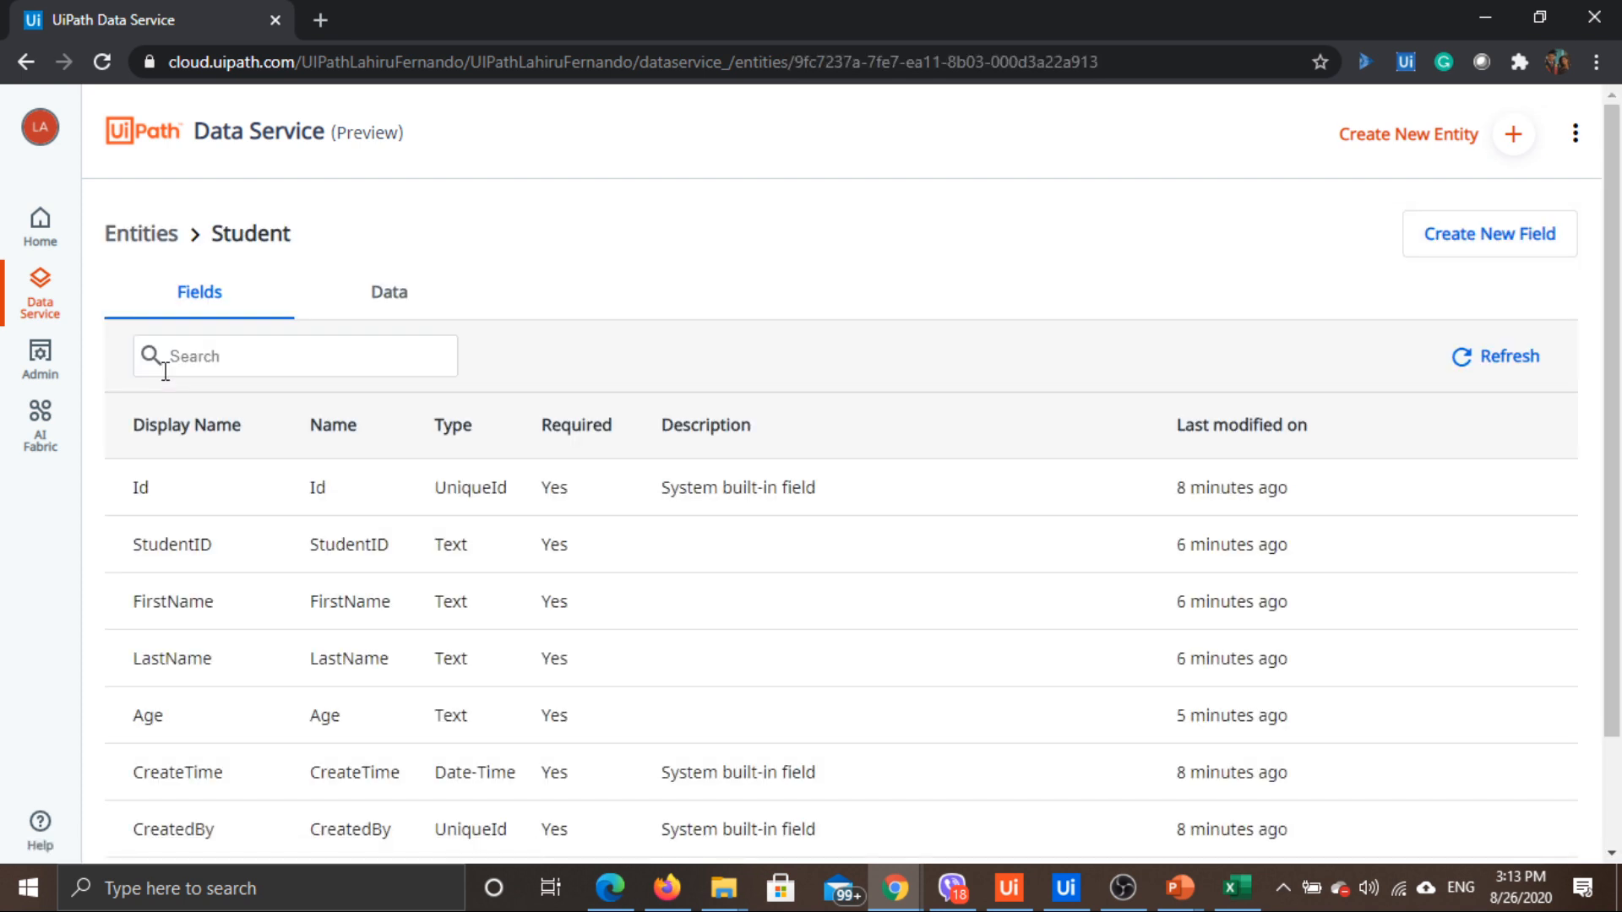
pyautogui.click(409, 320)
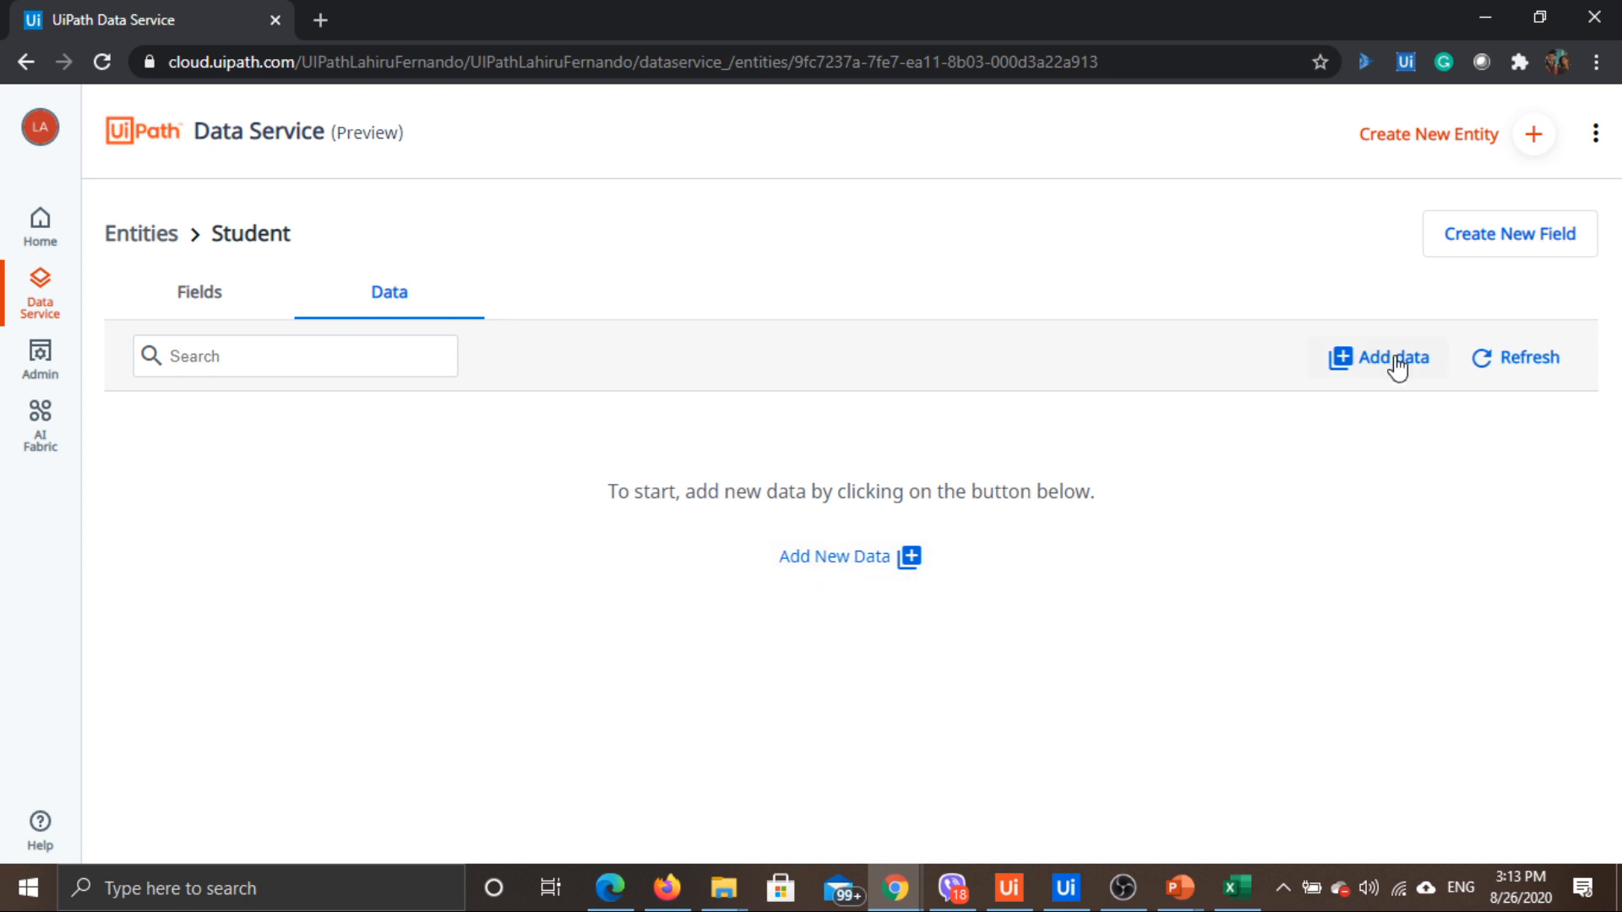
pyautogui.click(1361, 368)
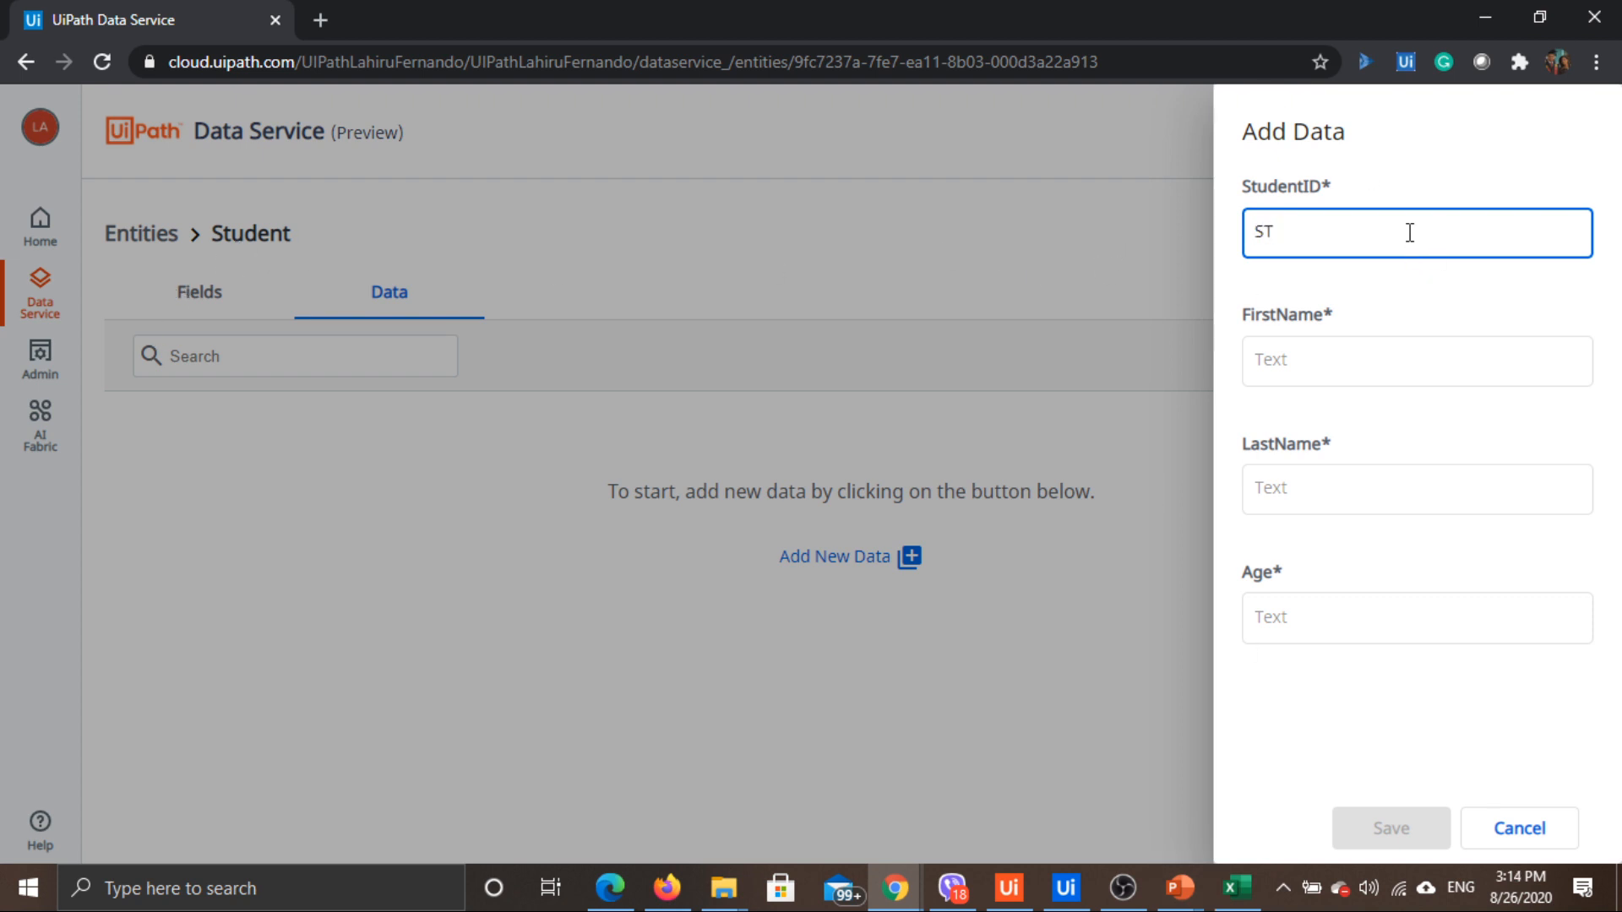
# Enter the student's first name, last name and age 30, and save the record
pyautogui.click(1381, 362)
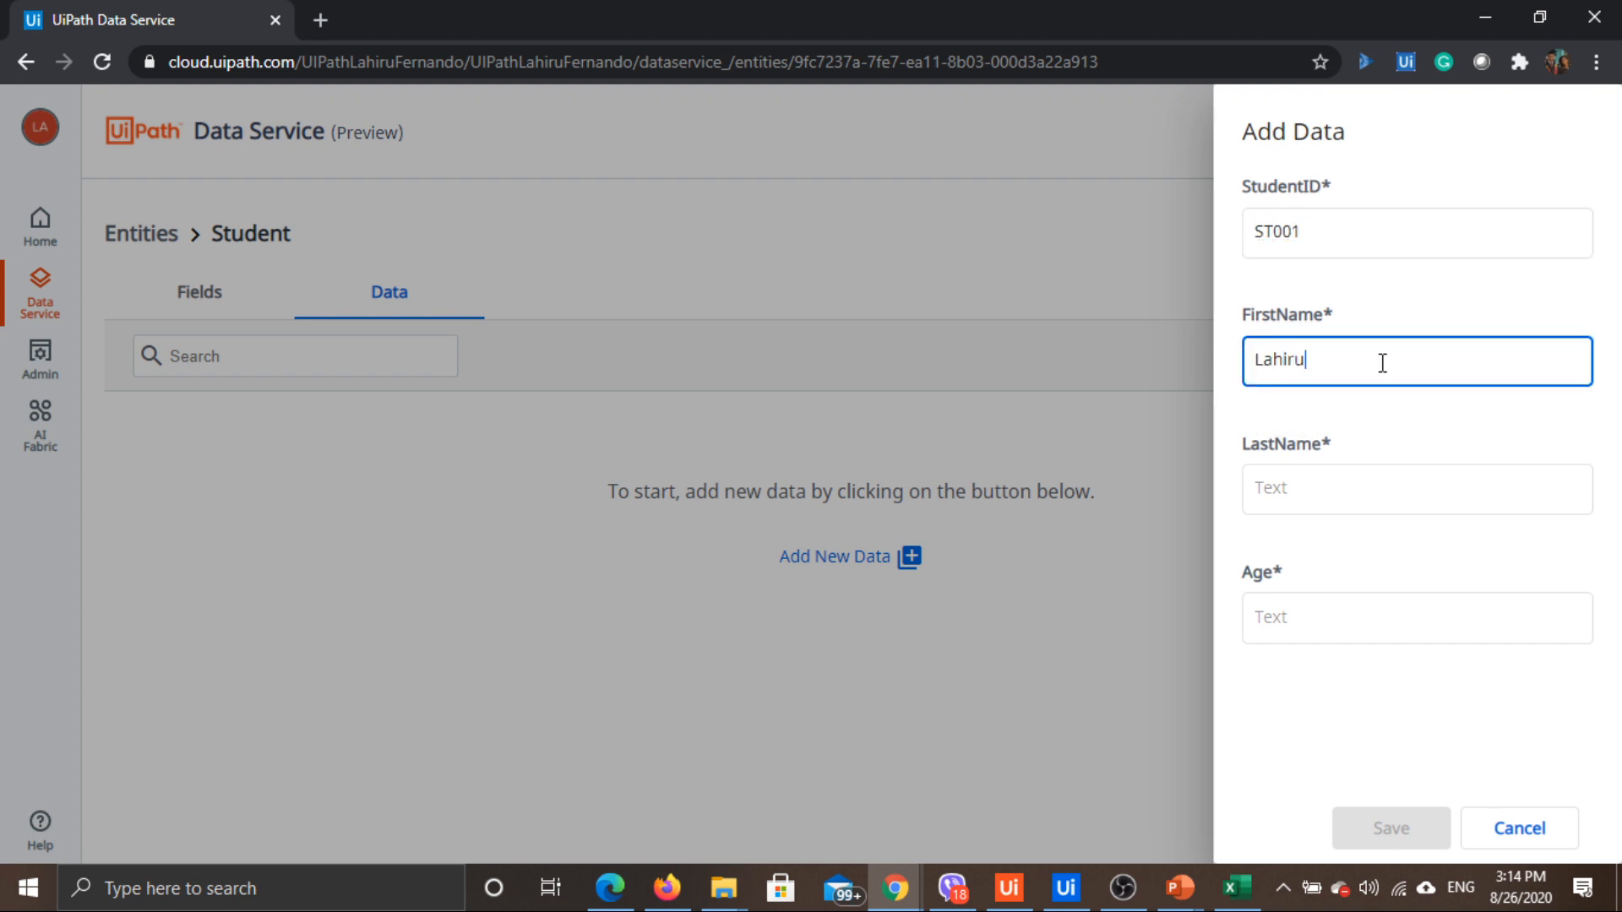
pyautogui.press('Tab')
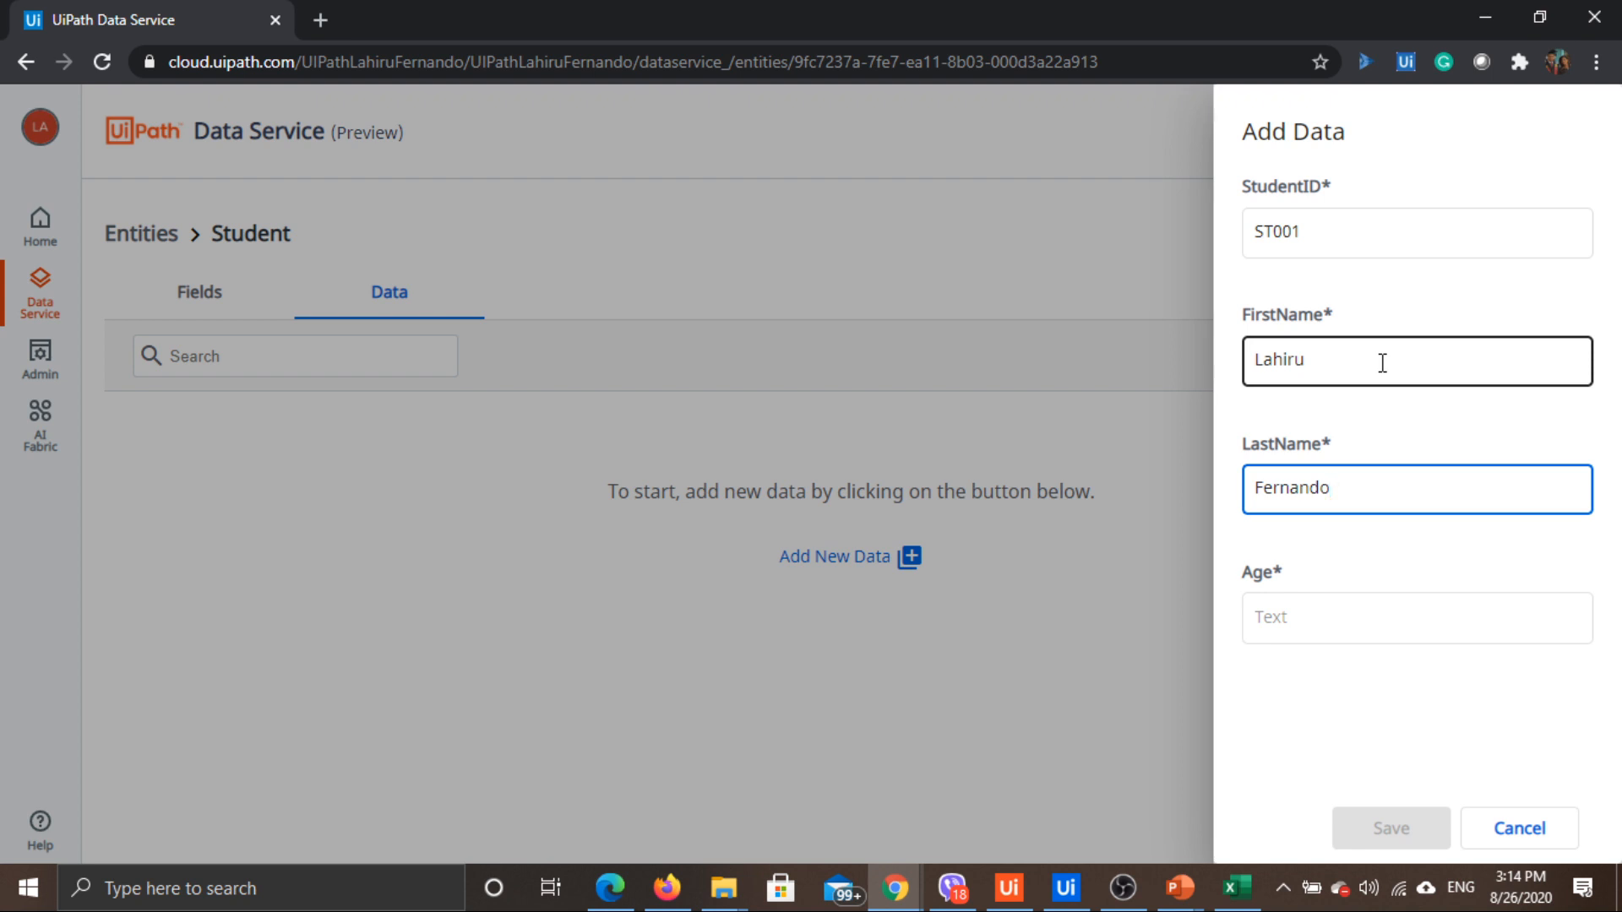
pyautogui.click(1372, 617)
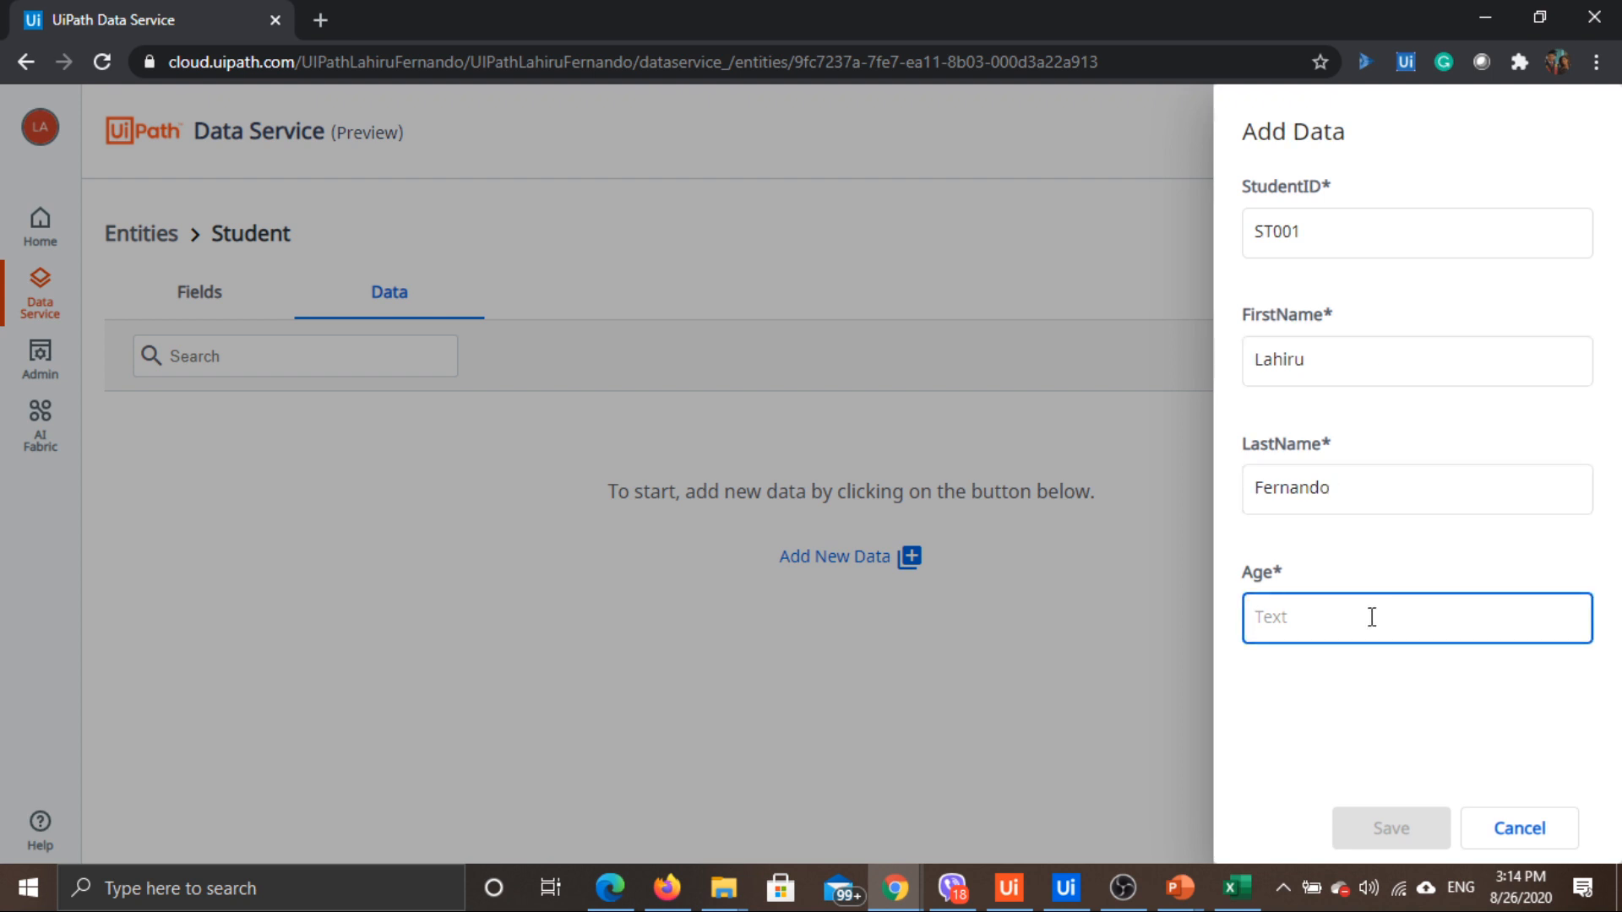
pyautogui.write('30')
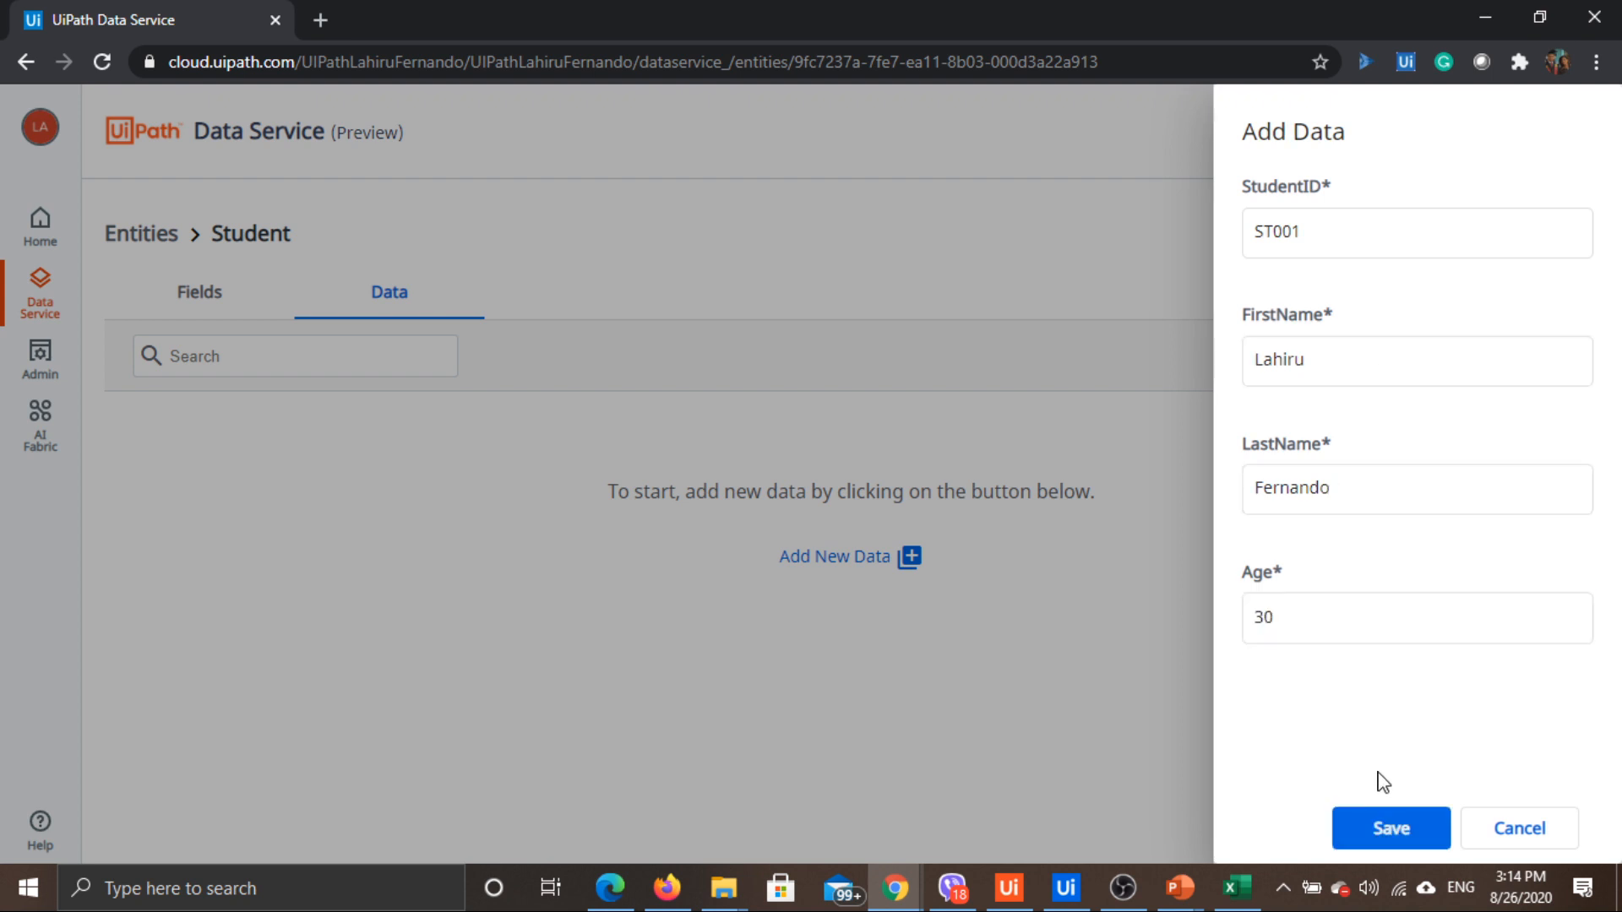
pyautogui.click(1390, 826)
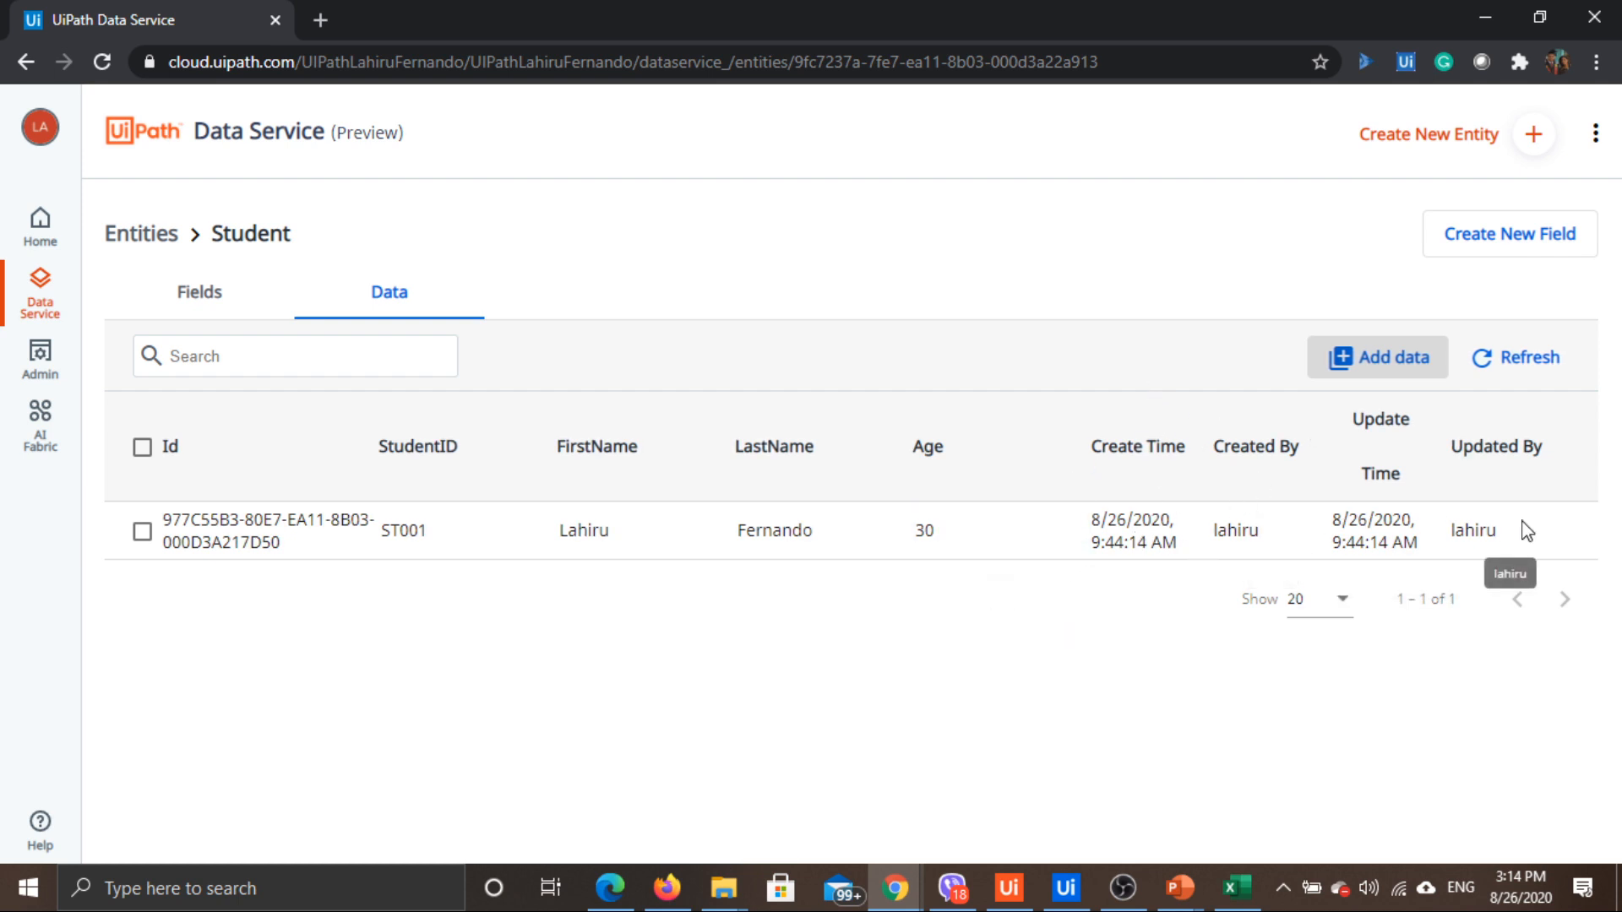
# Open StudentActivities' Data tab, start a new record, and list students for StudentID
pyautogui.click(138, 231)
pyautogui.click(222, 432)
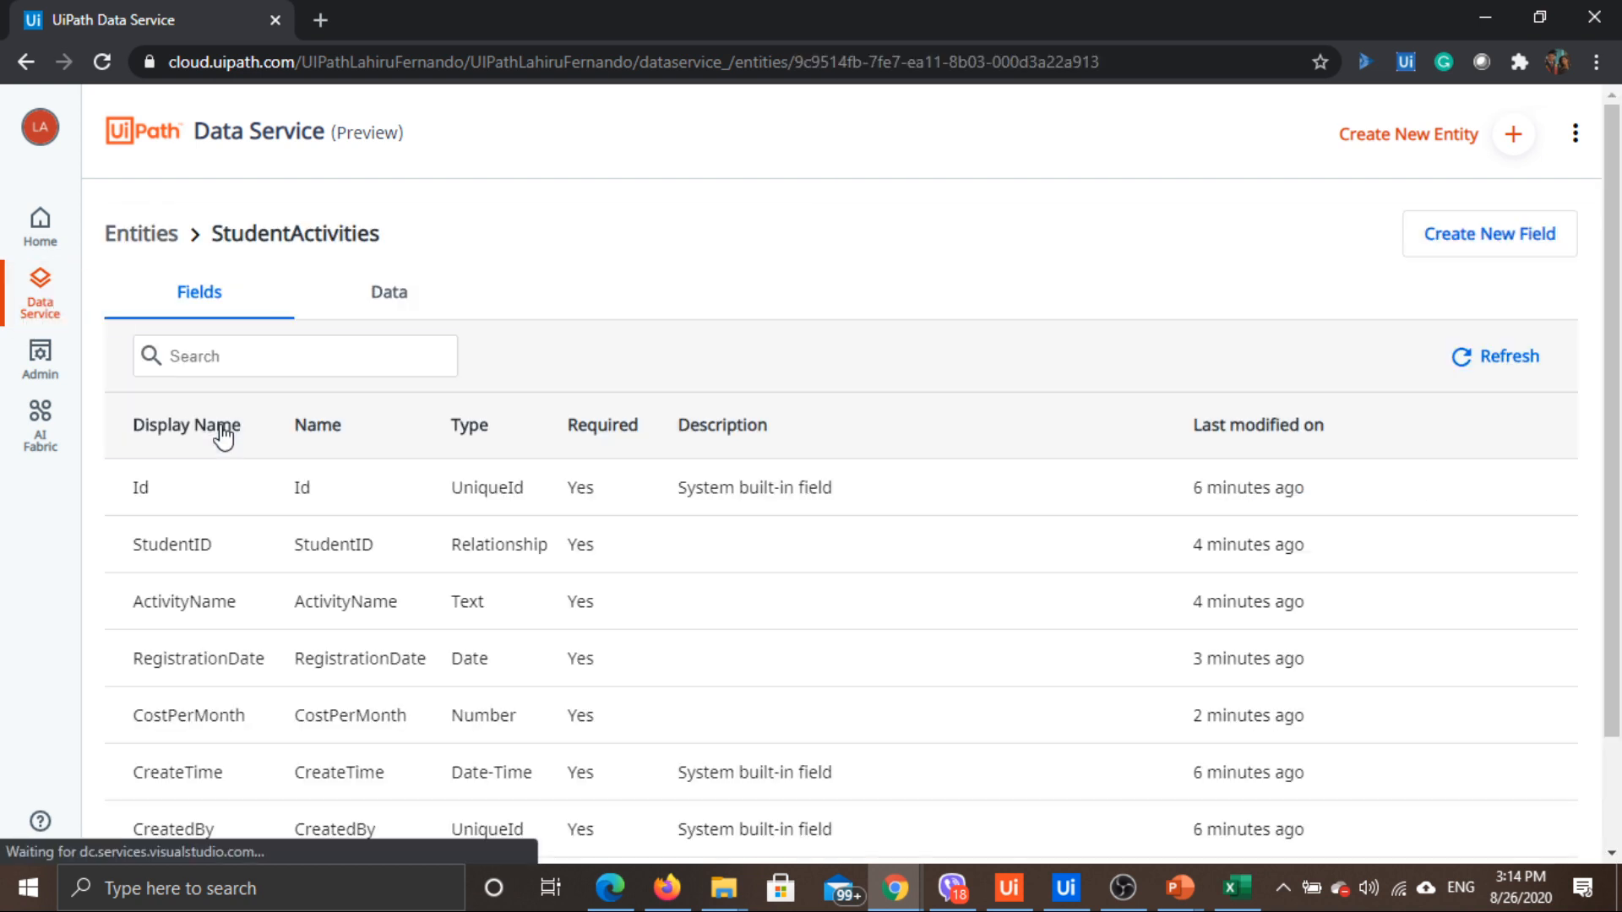
pyautogui.click(388, 301)
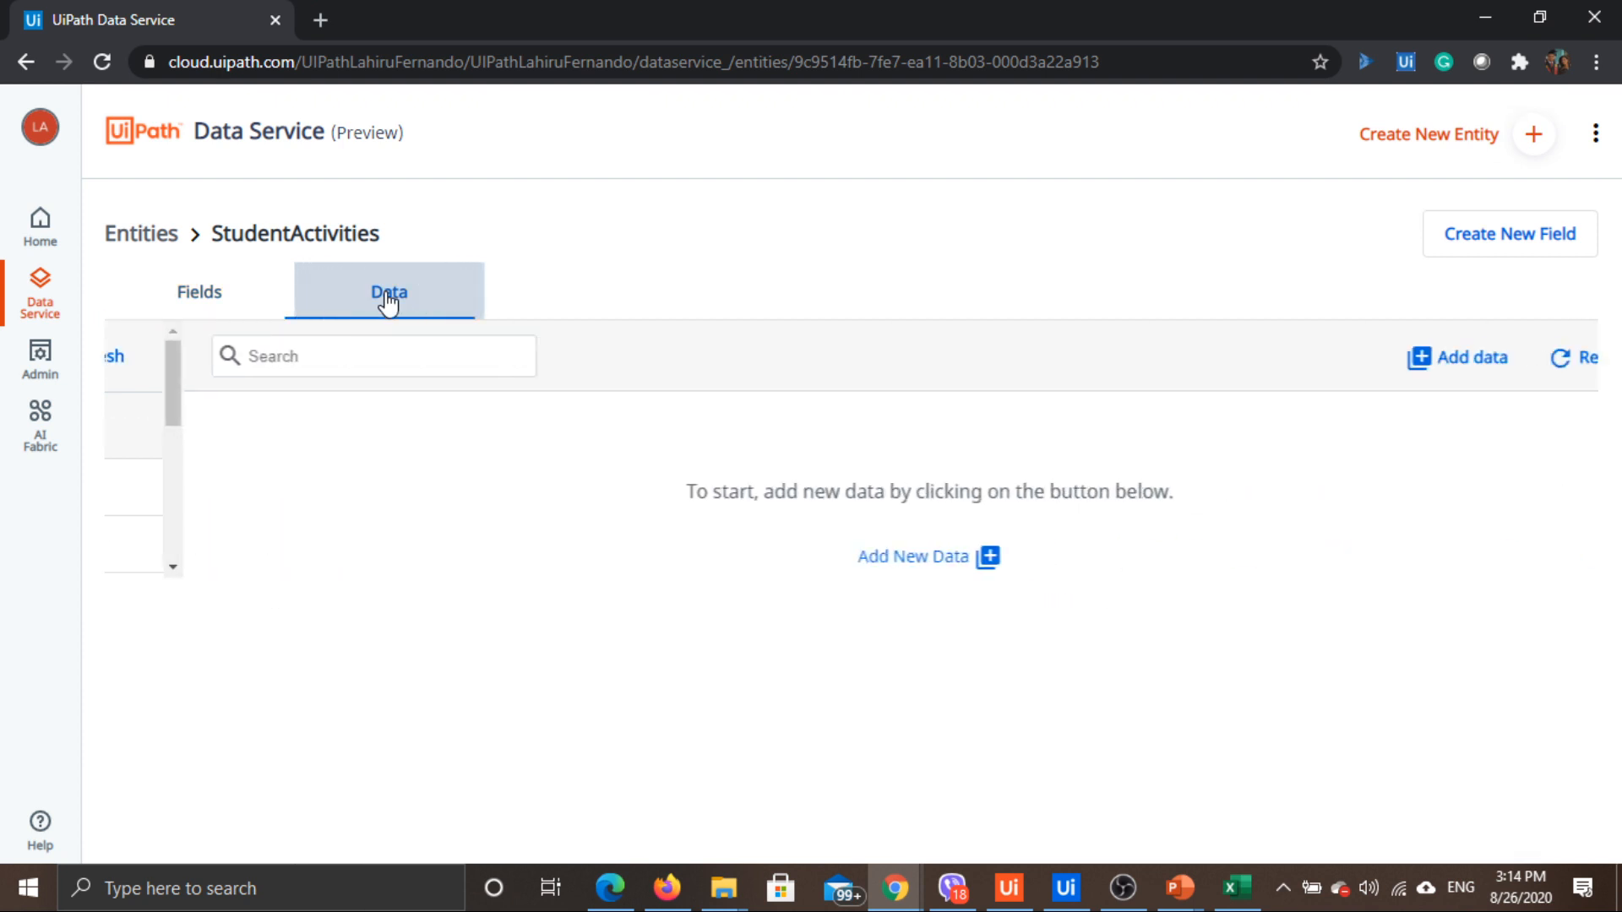
pyautogui.click(1416, 369)
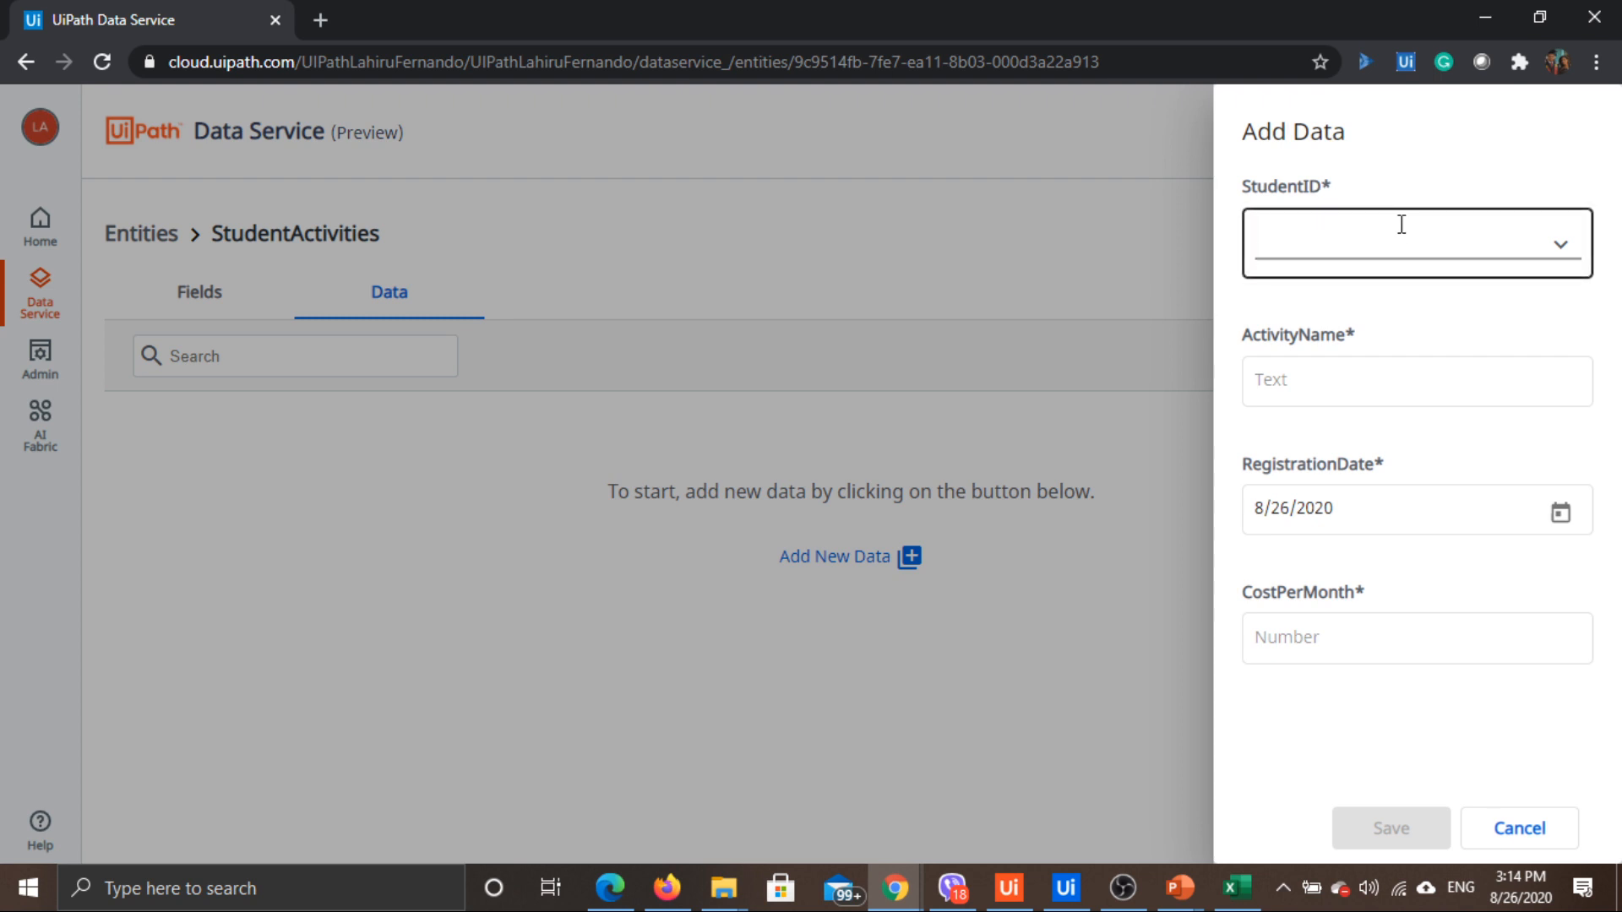
pyautogui.click(1562, 251)
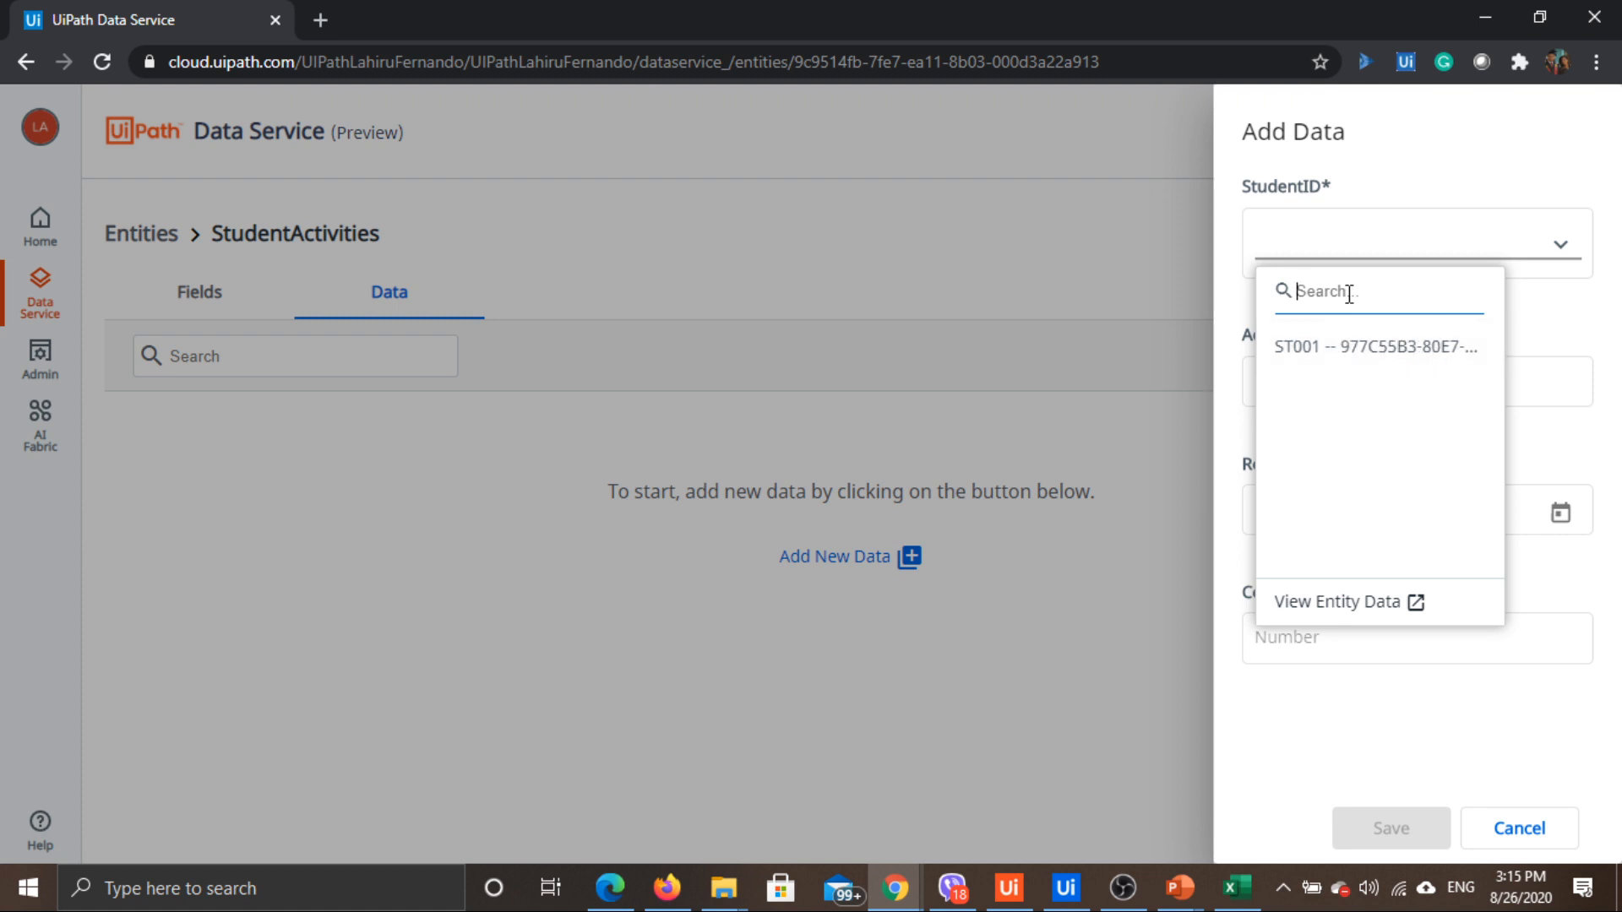
# Search the StudentID dropdown for student ST001
pyautogui.write('St')
pyautogui.press('BackSpace')
pyautogui.write('T002')
pyautogui.press('BackSpace')
pyautogui.write('1')
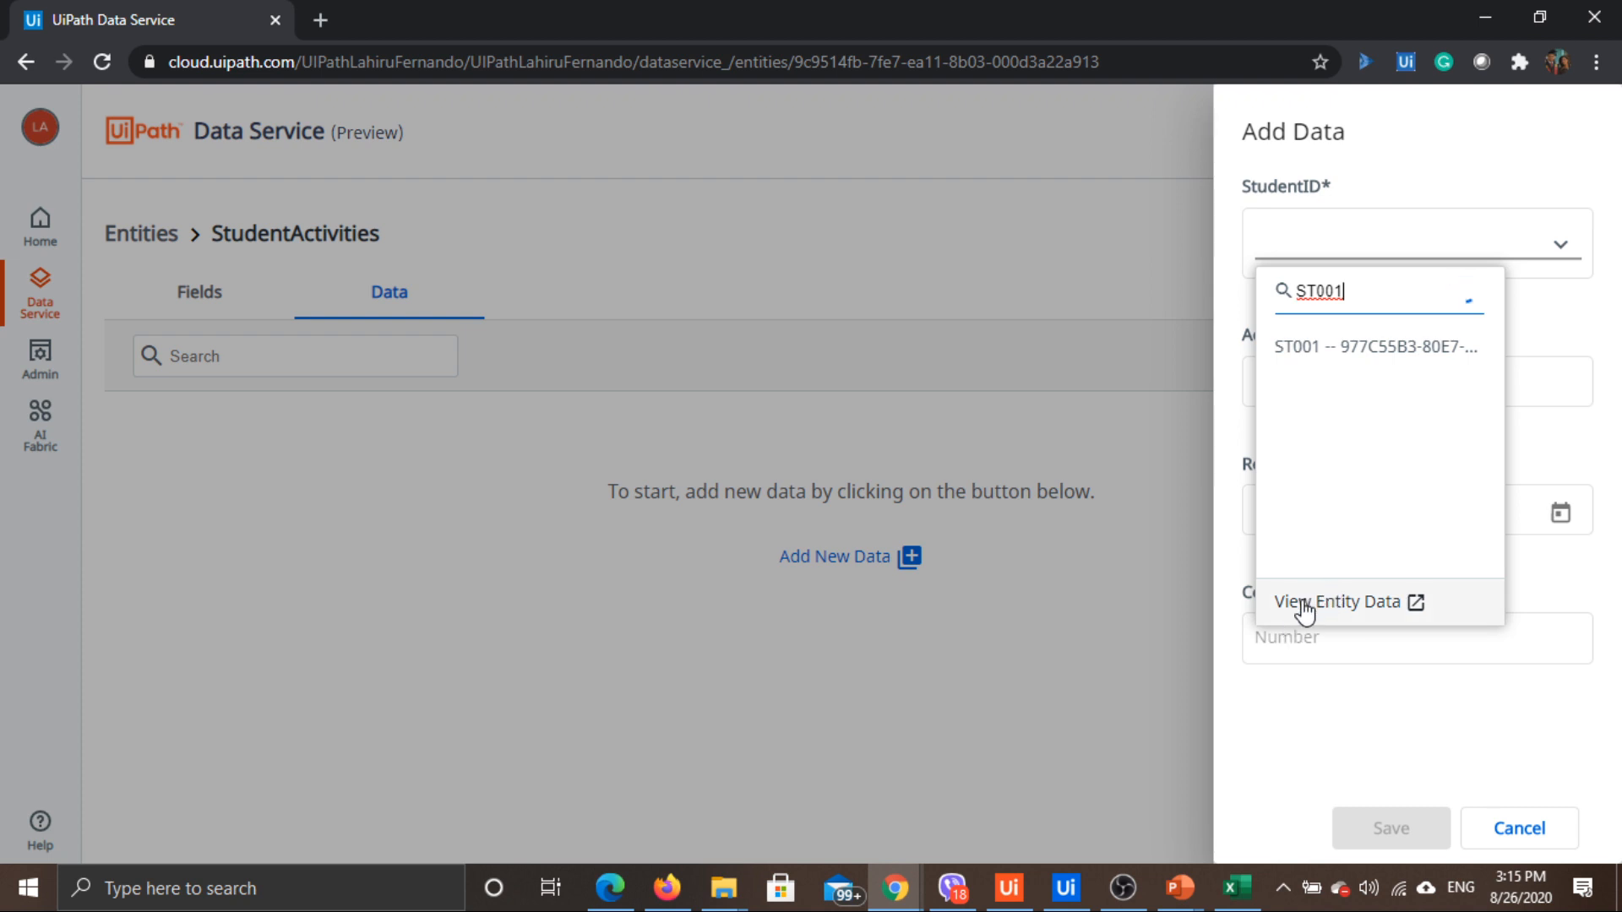
# View the Student entity data in a new tab, then link the activity to ST001
pyautogui.click(1412, 605)
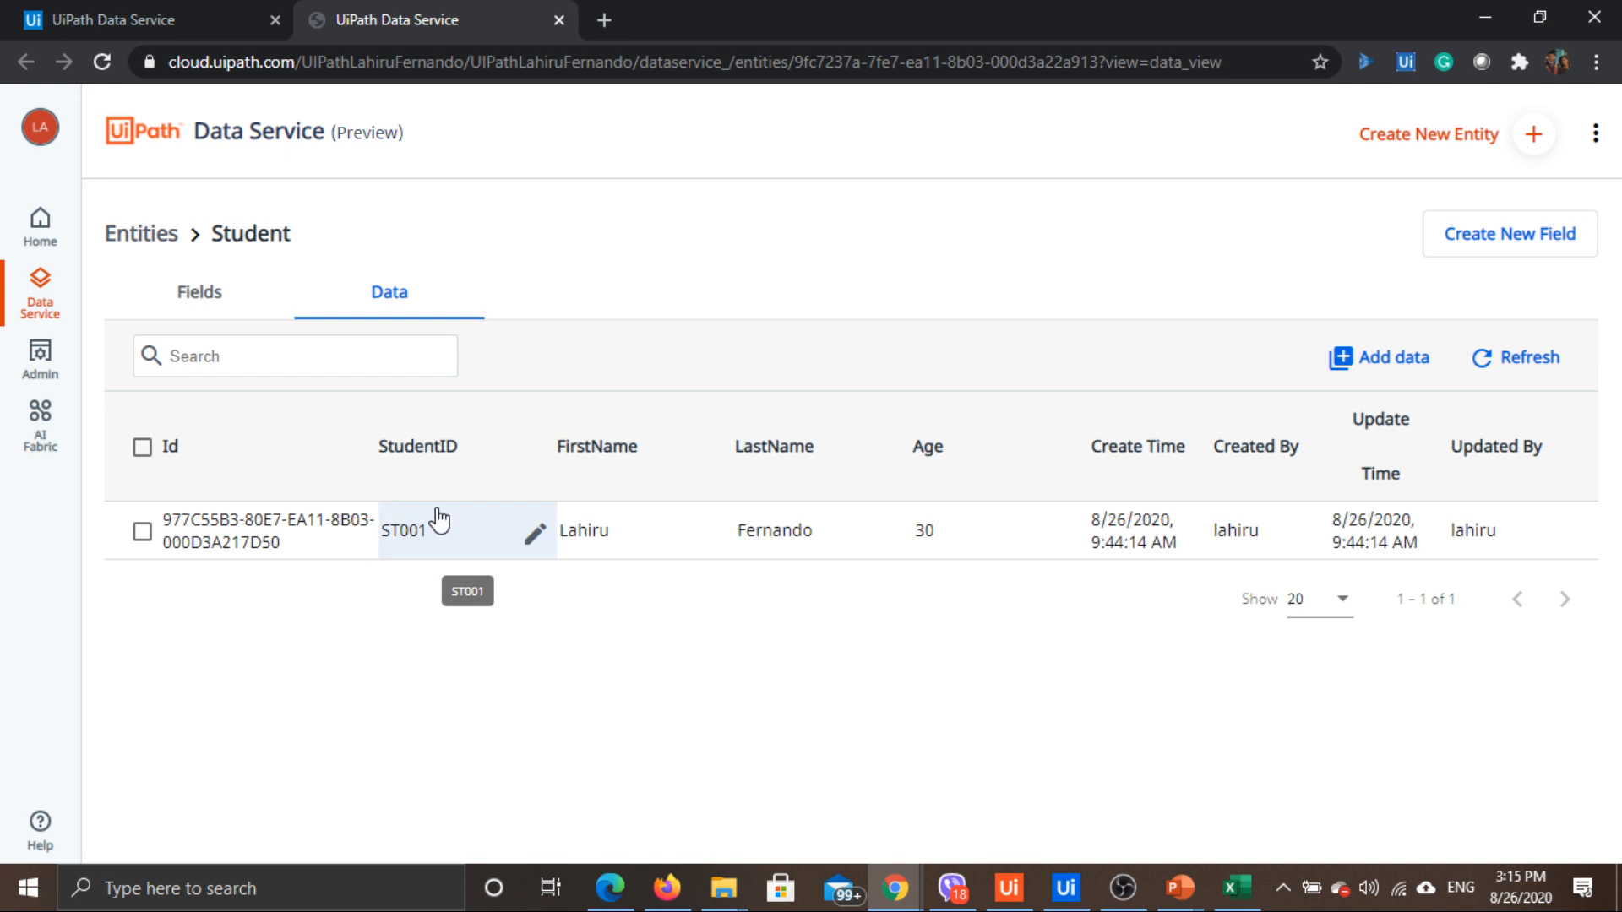
pyautogui.click(262, 351)
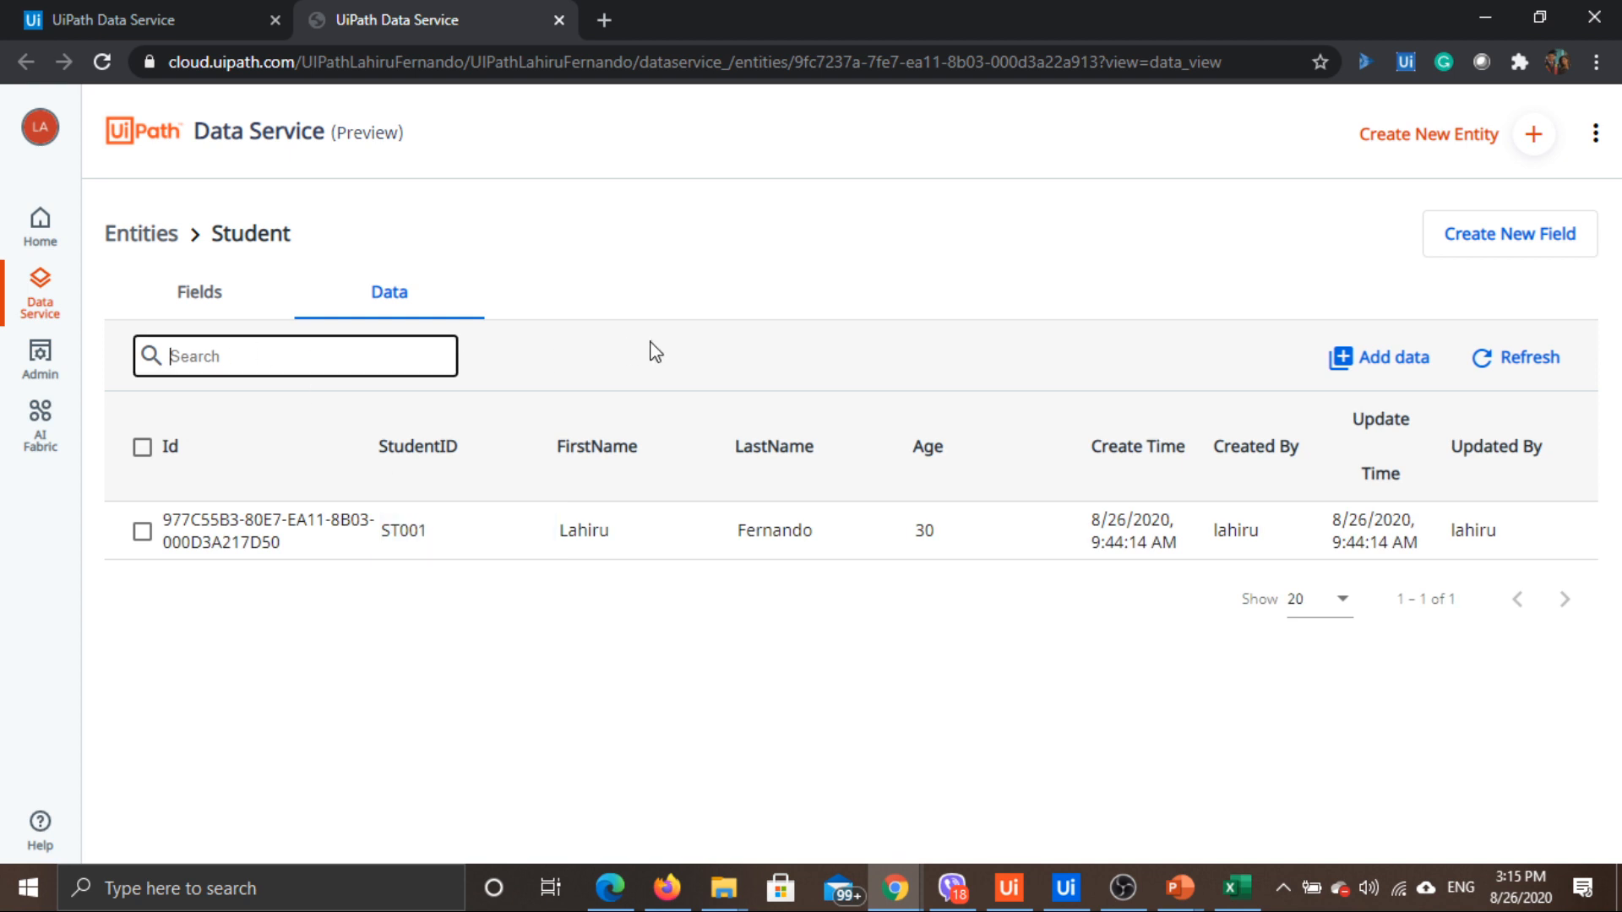
pyautogui.click(169, 7)
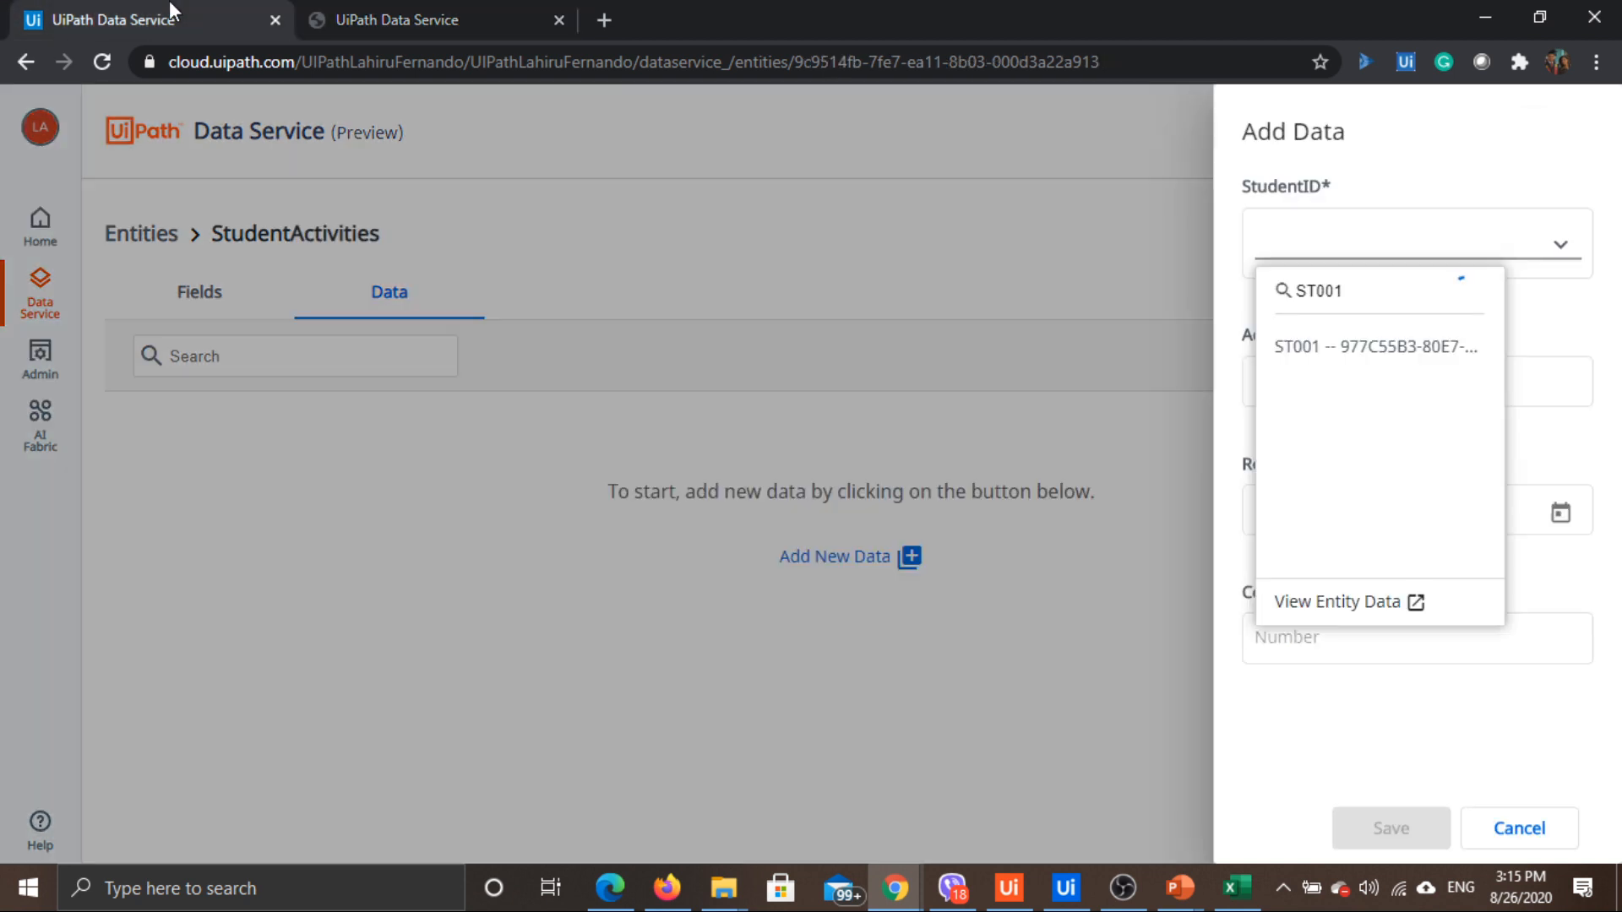
pyautogui.click(1292, 349)
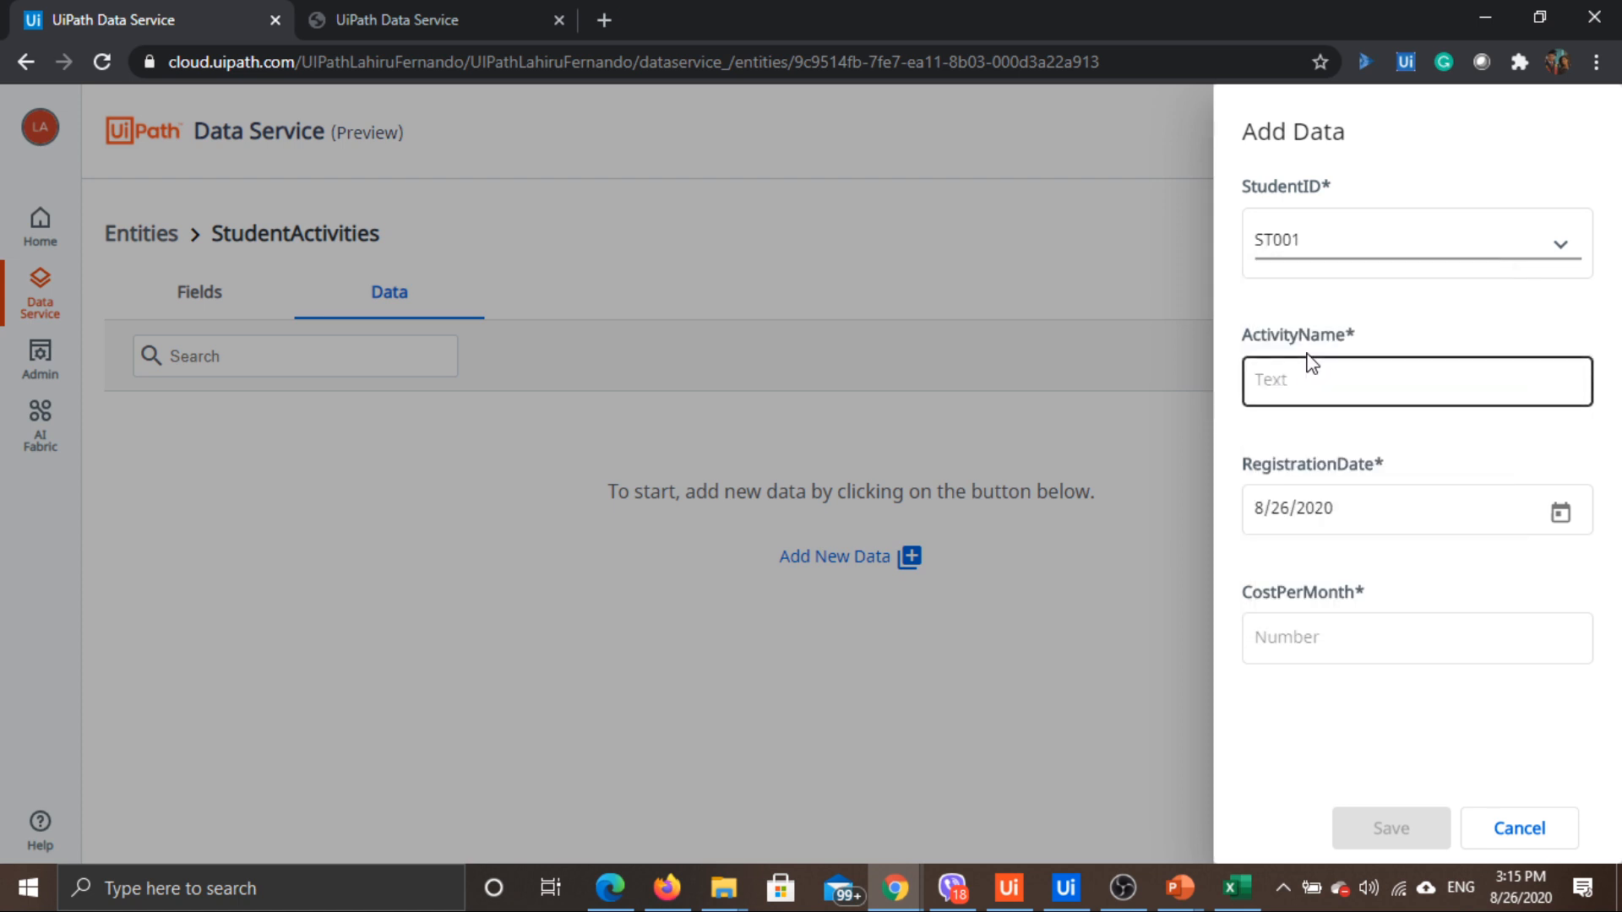
# Enter activity name Swimming and monthly cost 50.20, then save the record
pyautogui.click(1363, 380)
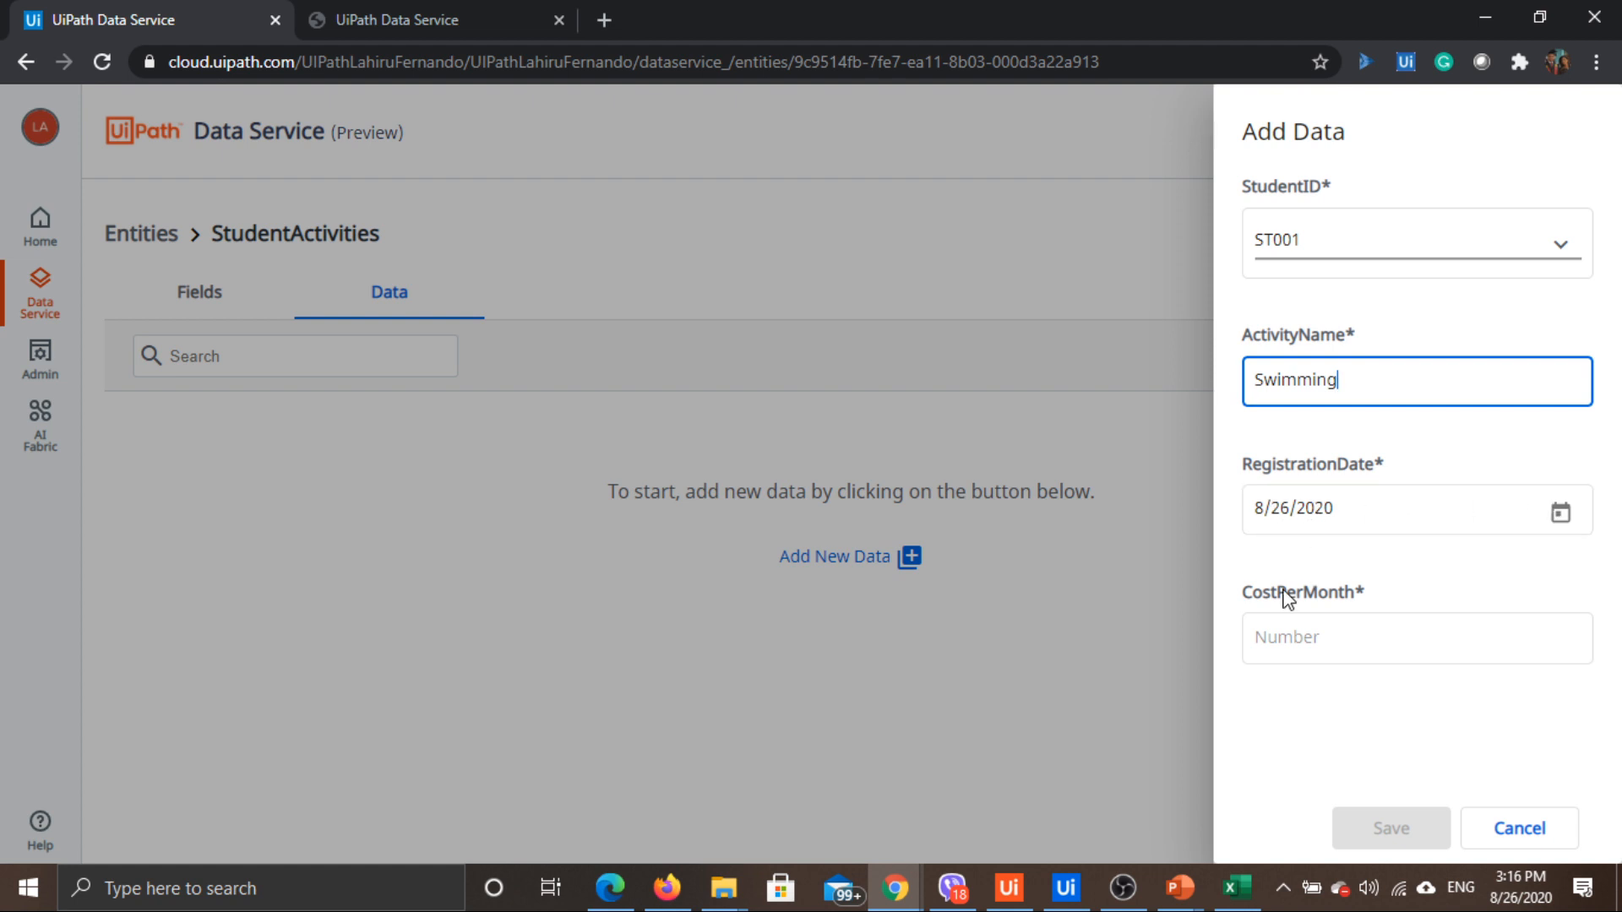
pyautogui.click(1304, 640)
pyautogui.write('50.20')
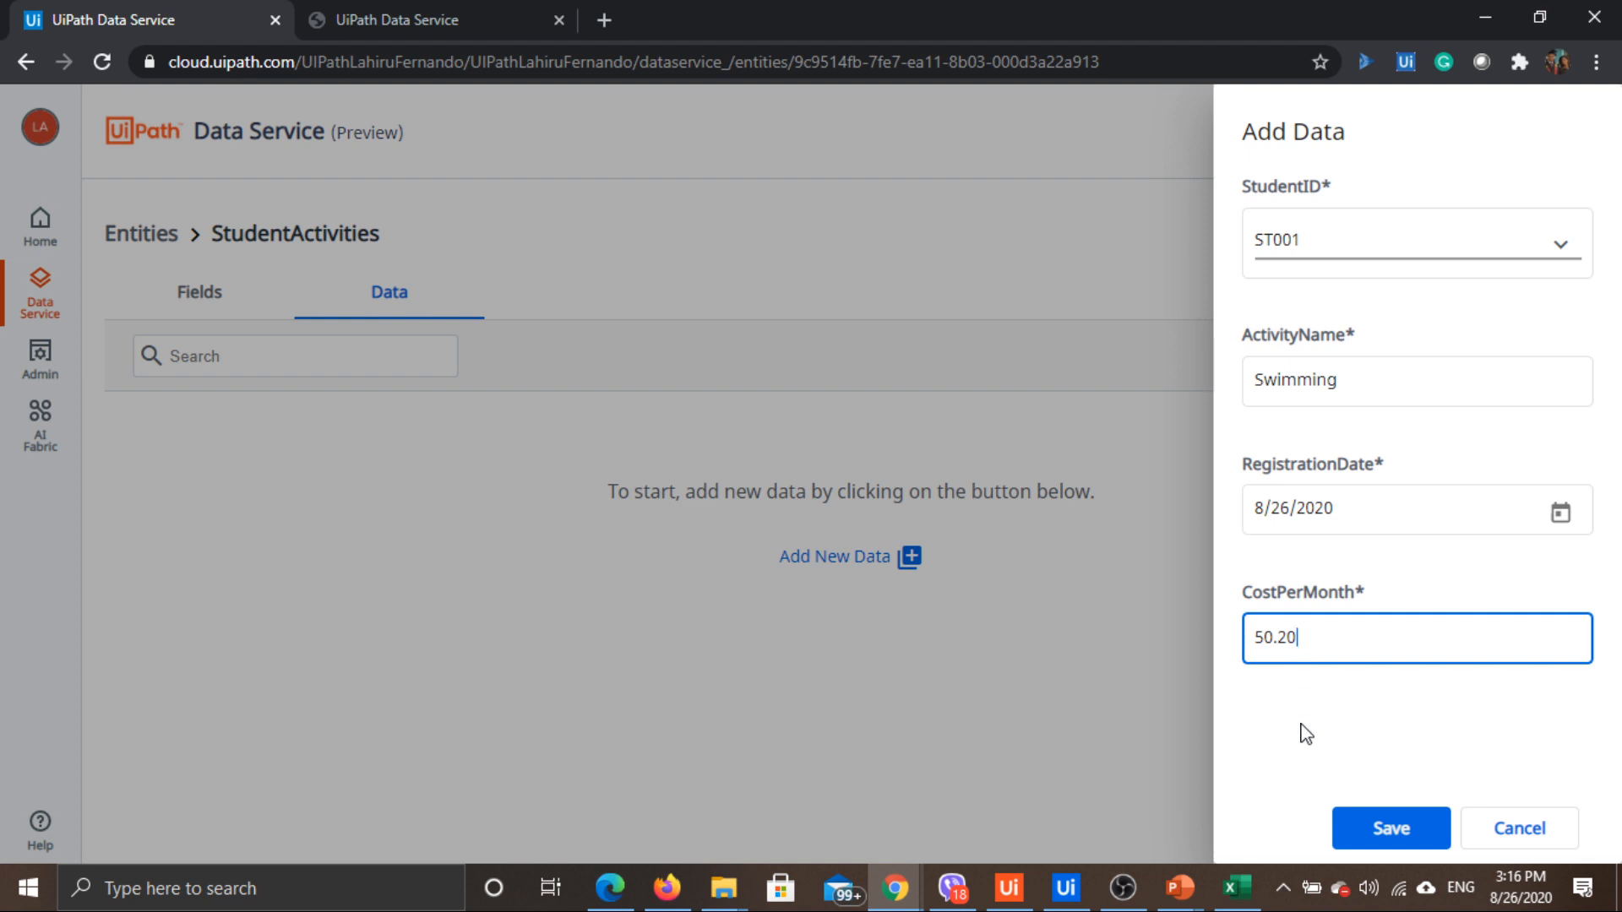
pyautogui.click(1397, 831)
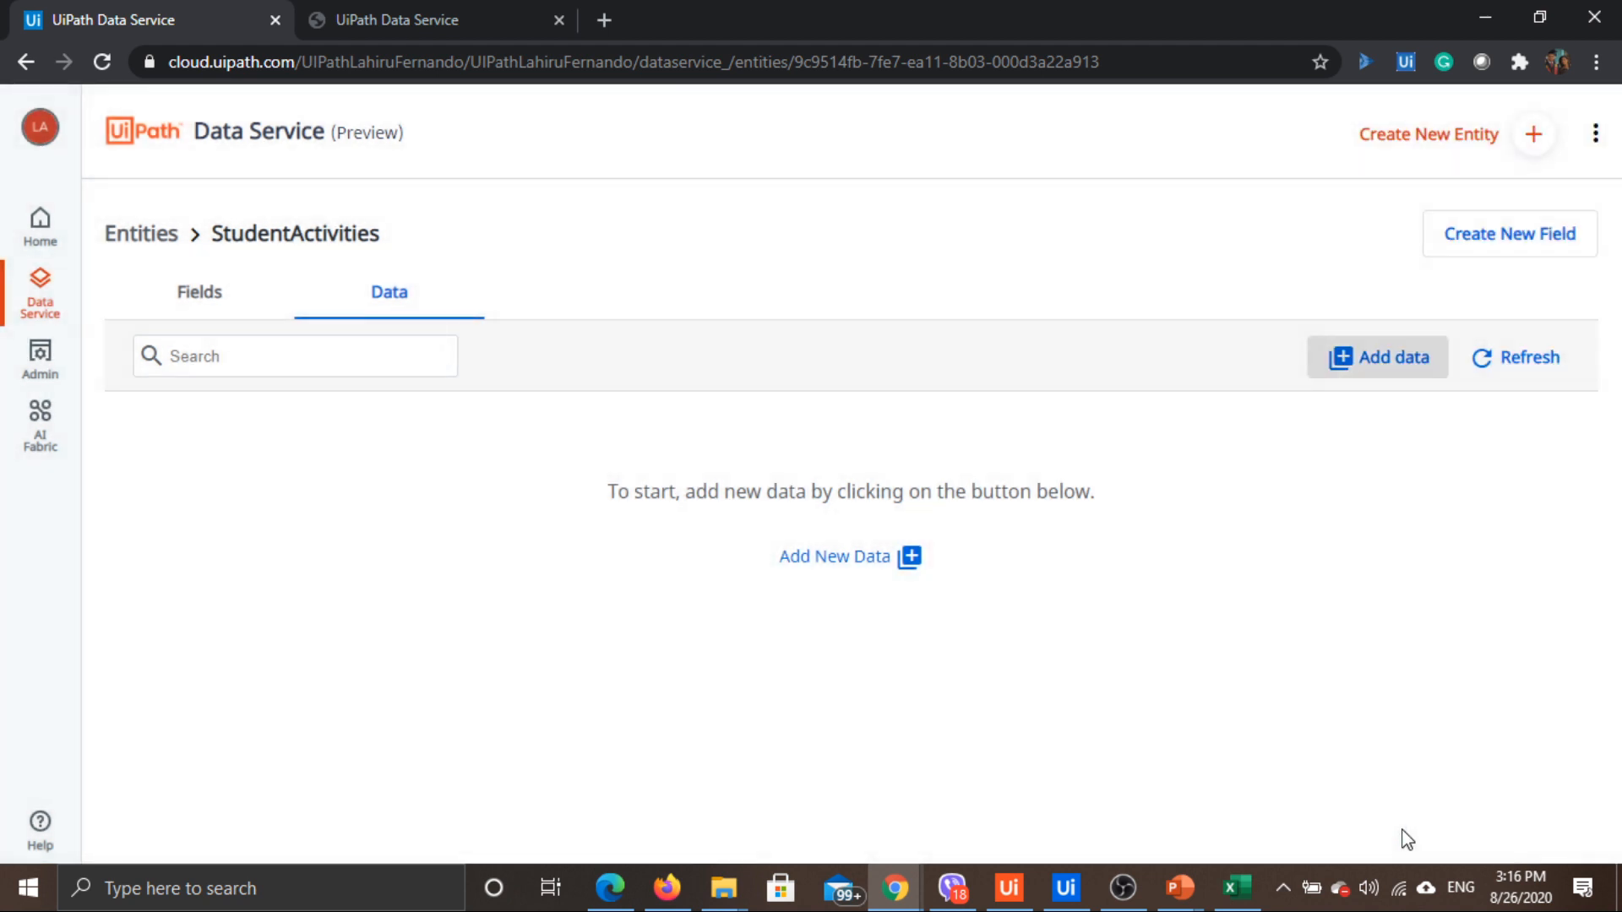